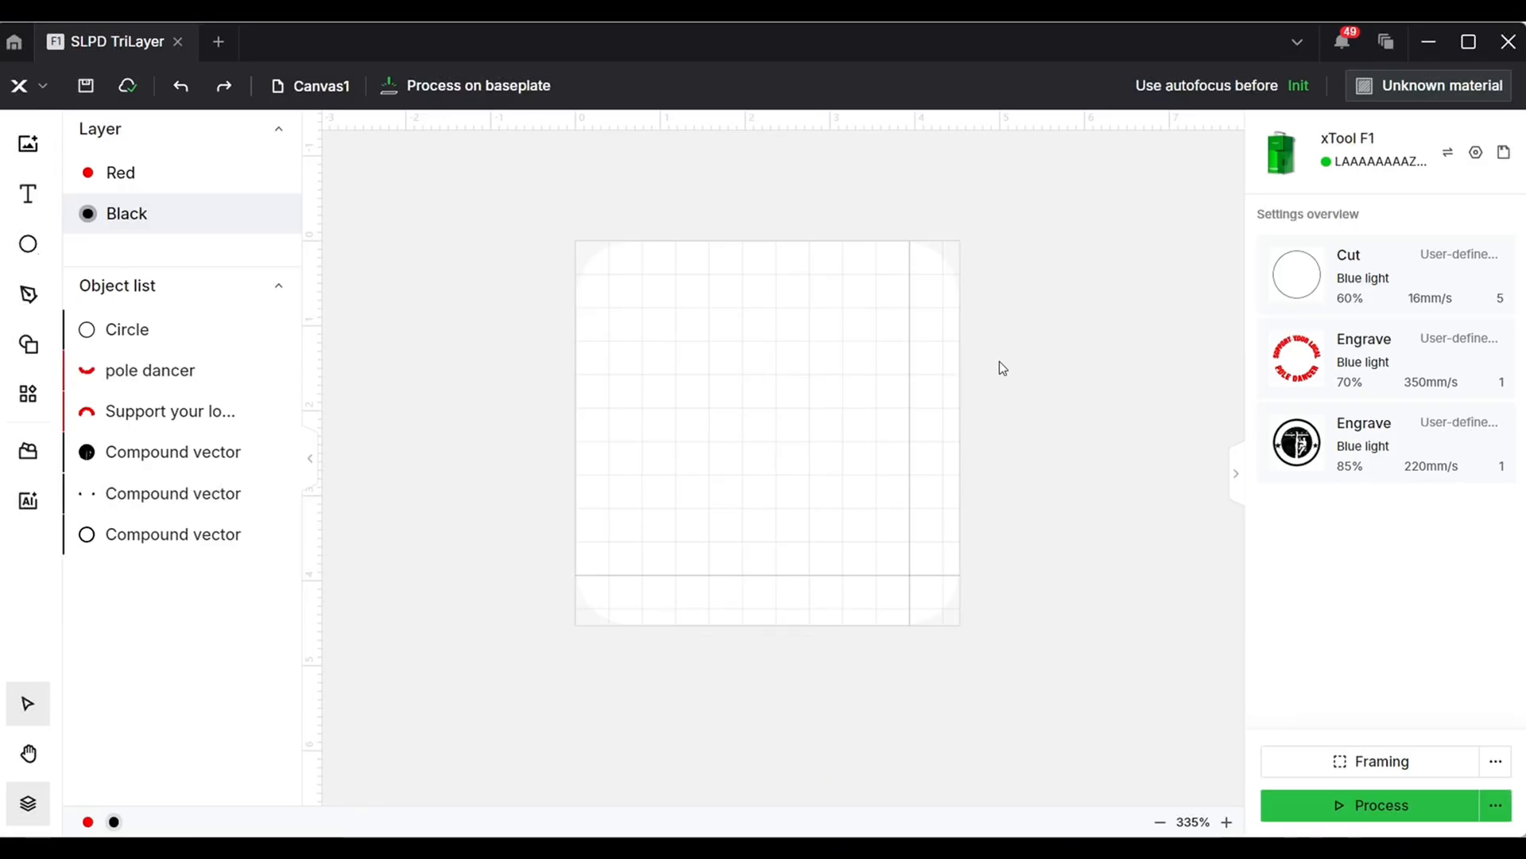
- Import the file SupportPoleDancer2032-300-vectorize.svg from the Logos folder onto the canvas
click(19, 147)
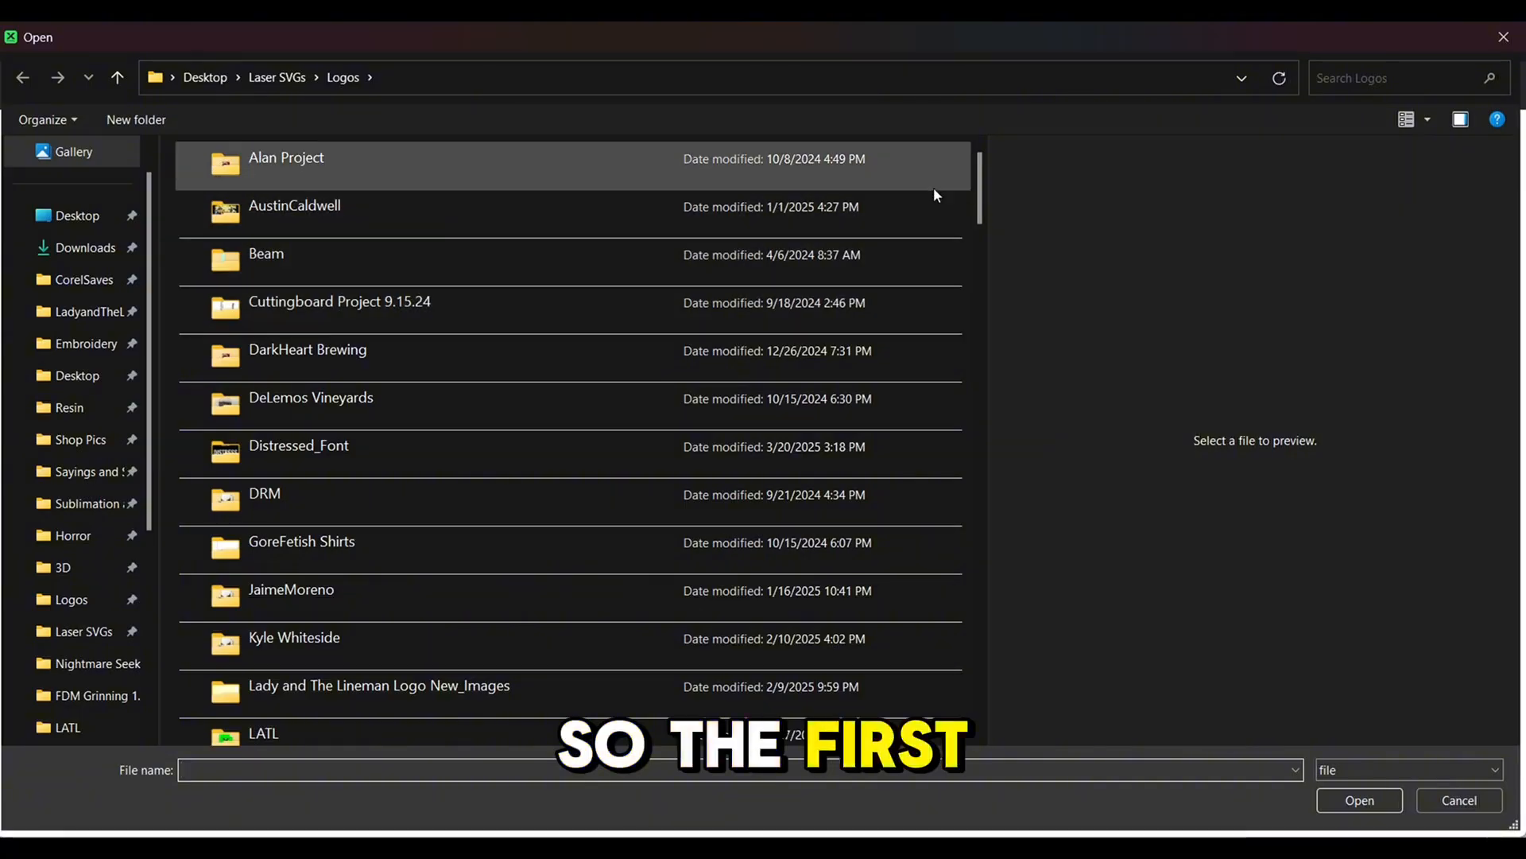
text(supp)
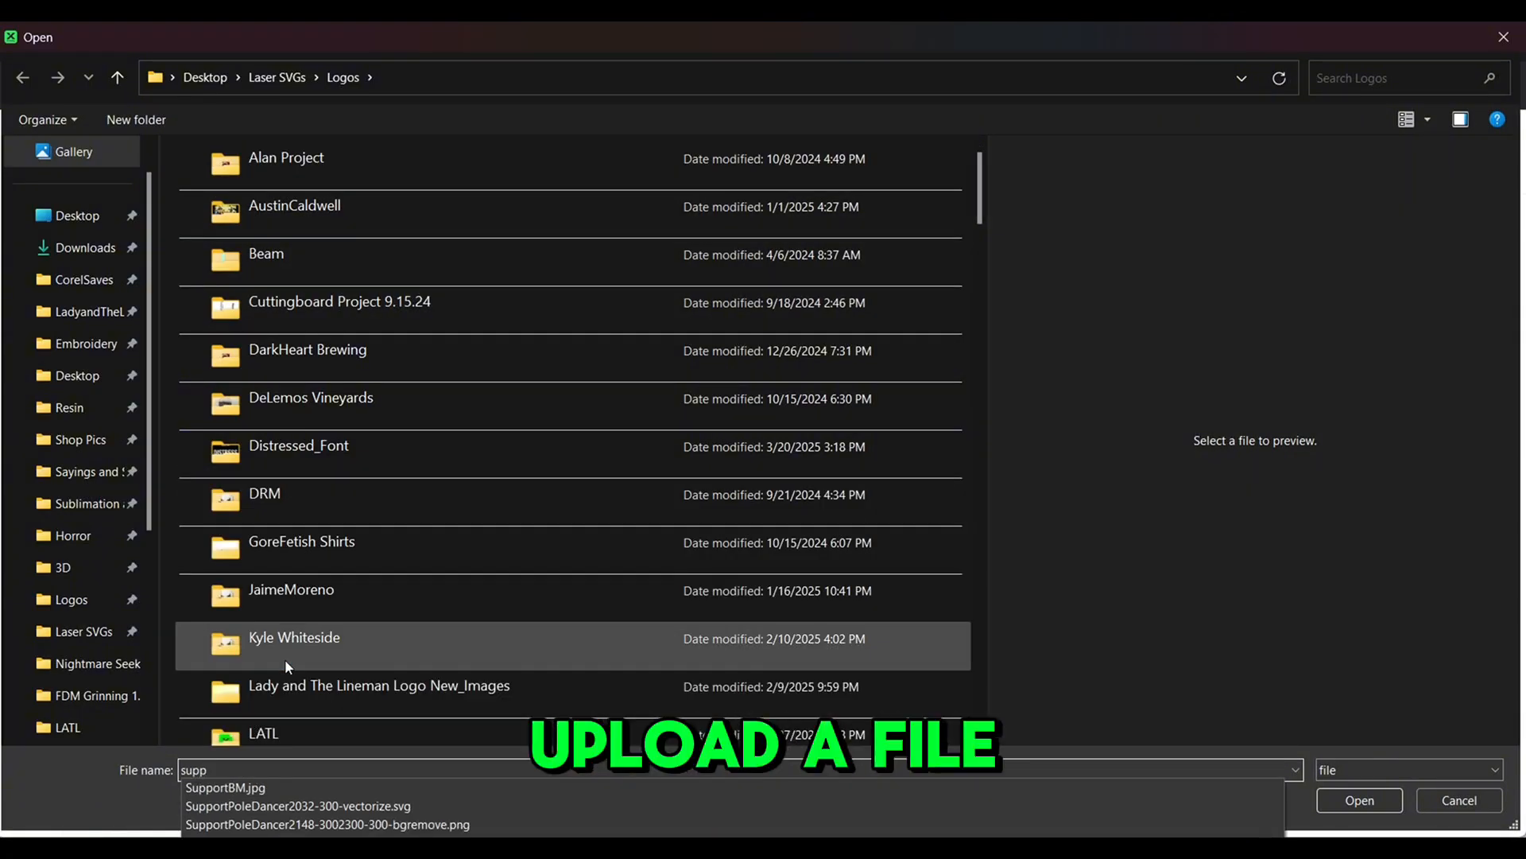
click(322, 807)
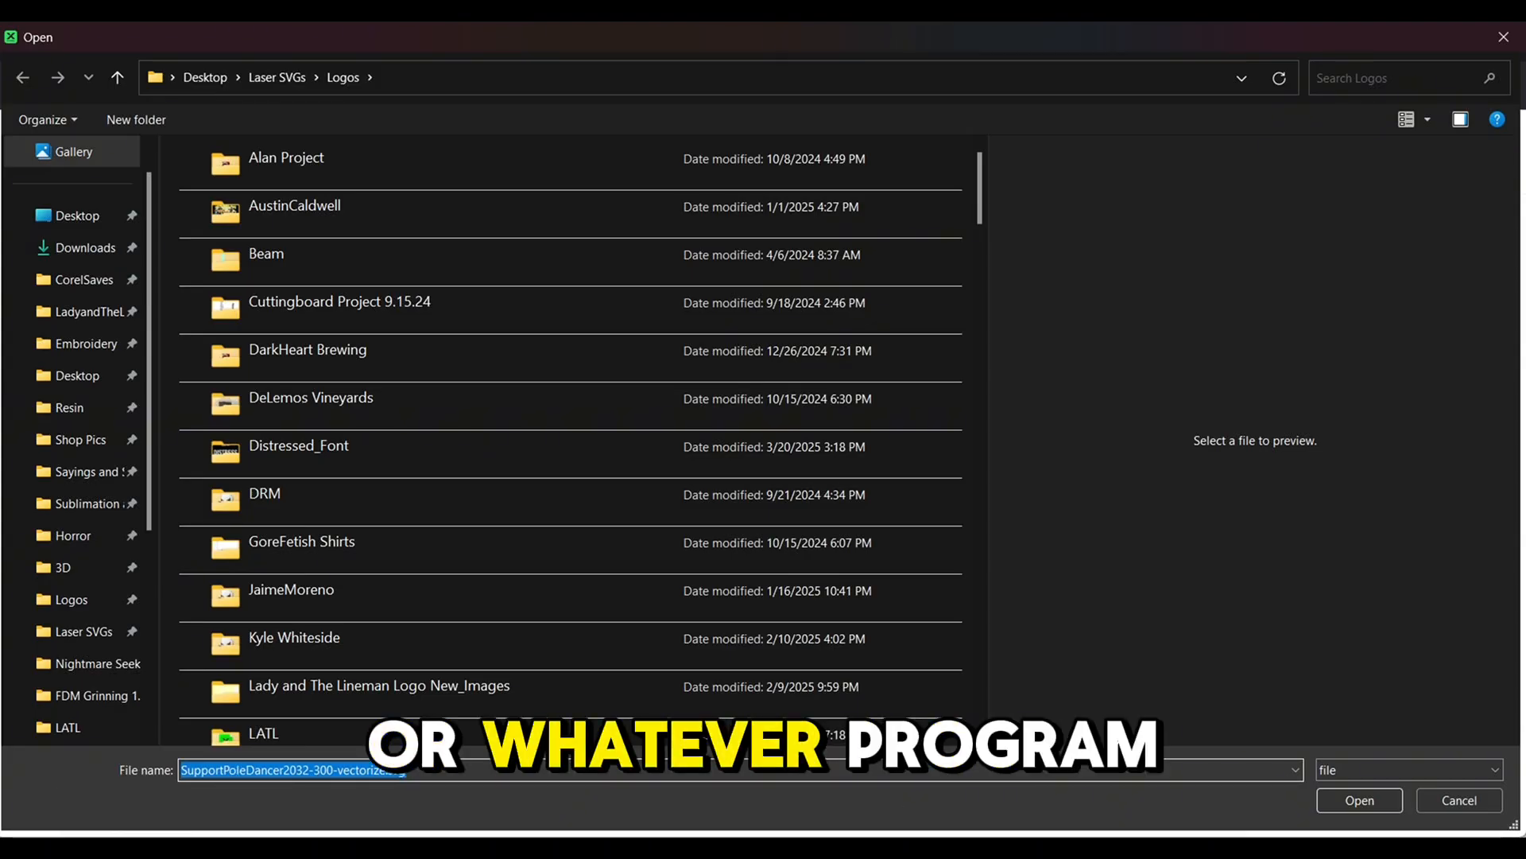
click(1360, 799)
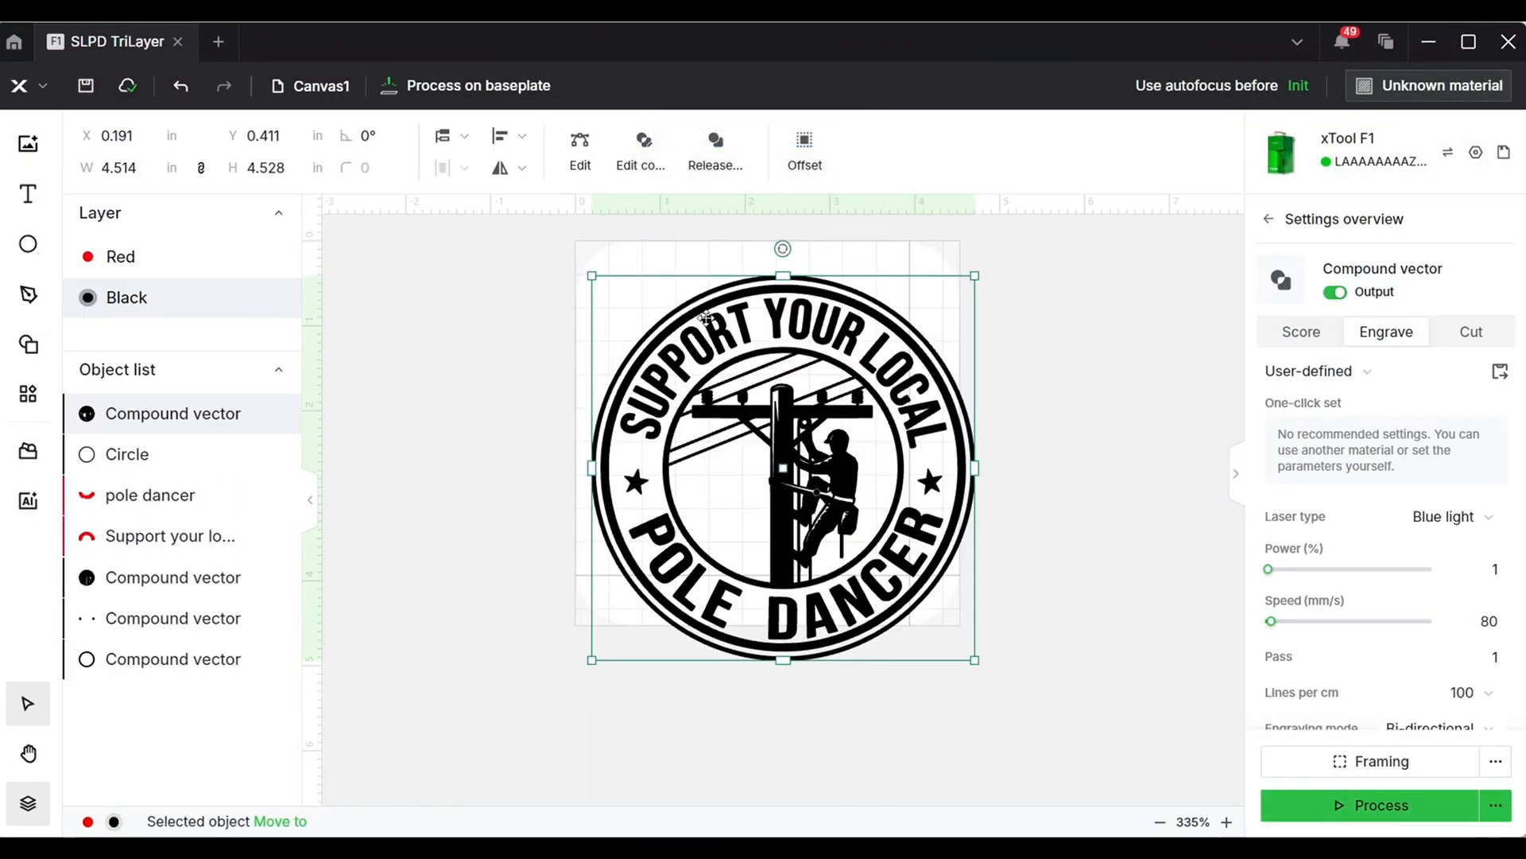
click(1016, 388)
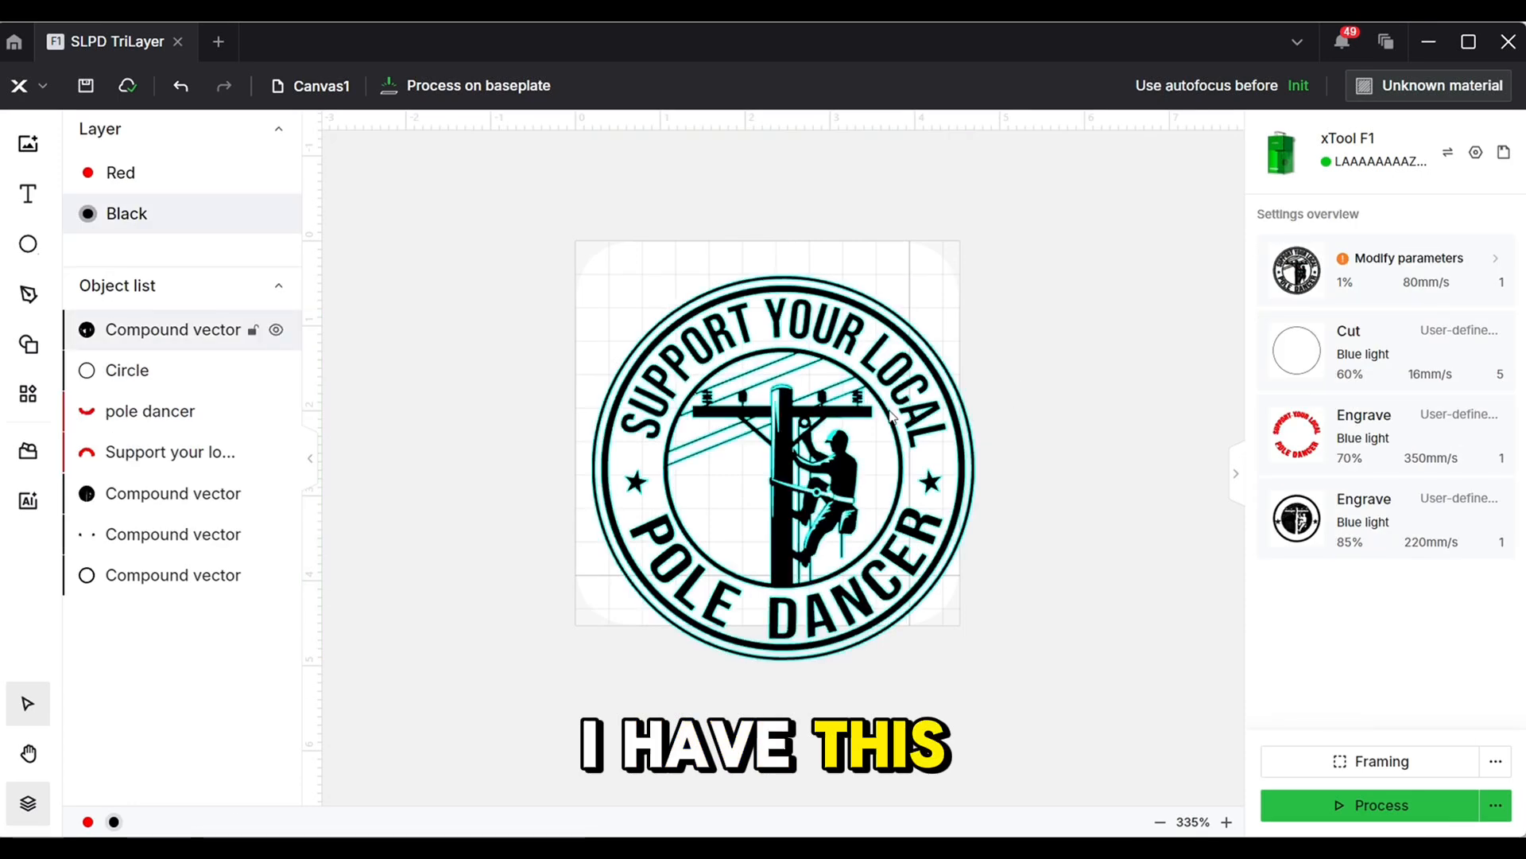
- Examine the available object commands for the imported design to see whether it can be ungrouped
click(646, 379)
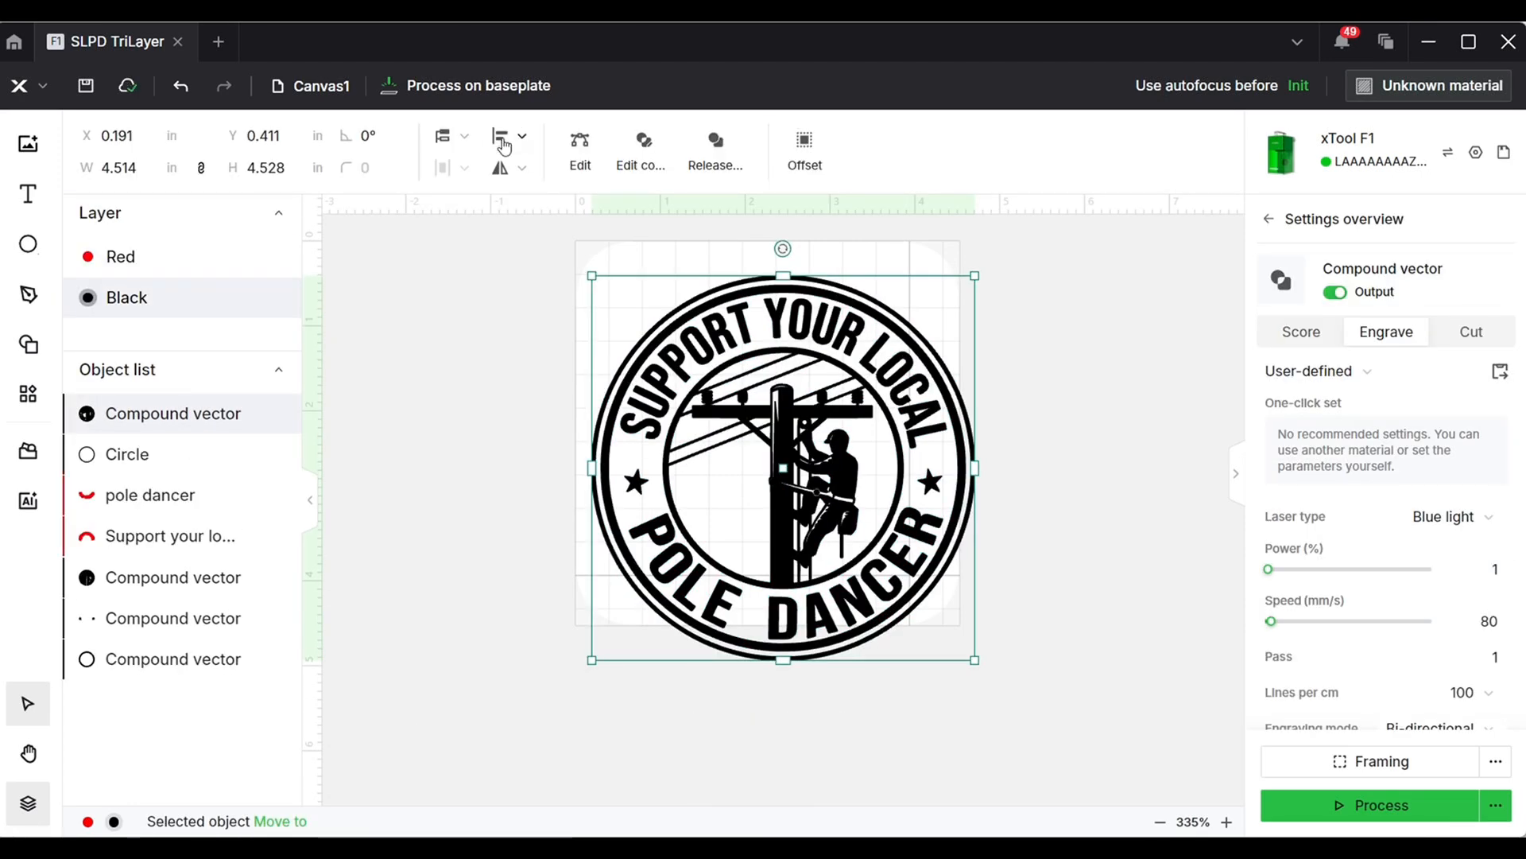
right_click(812, 309)
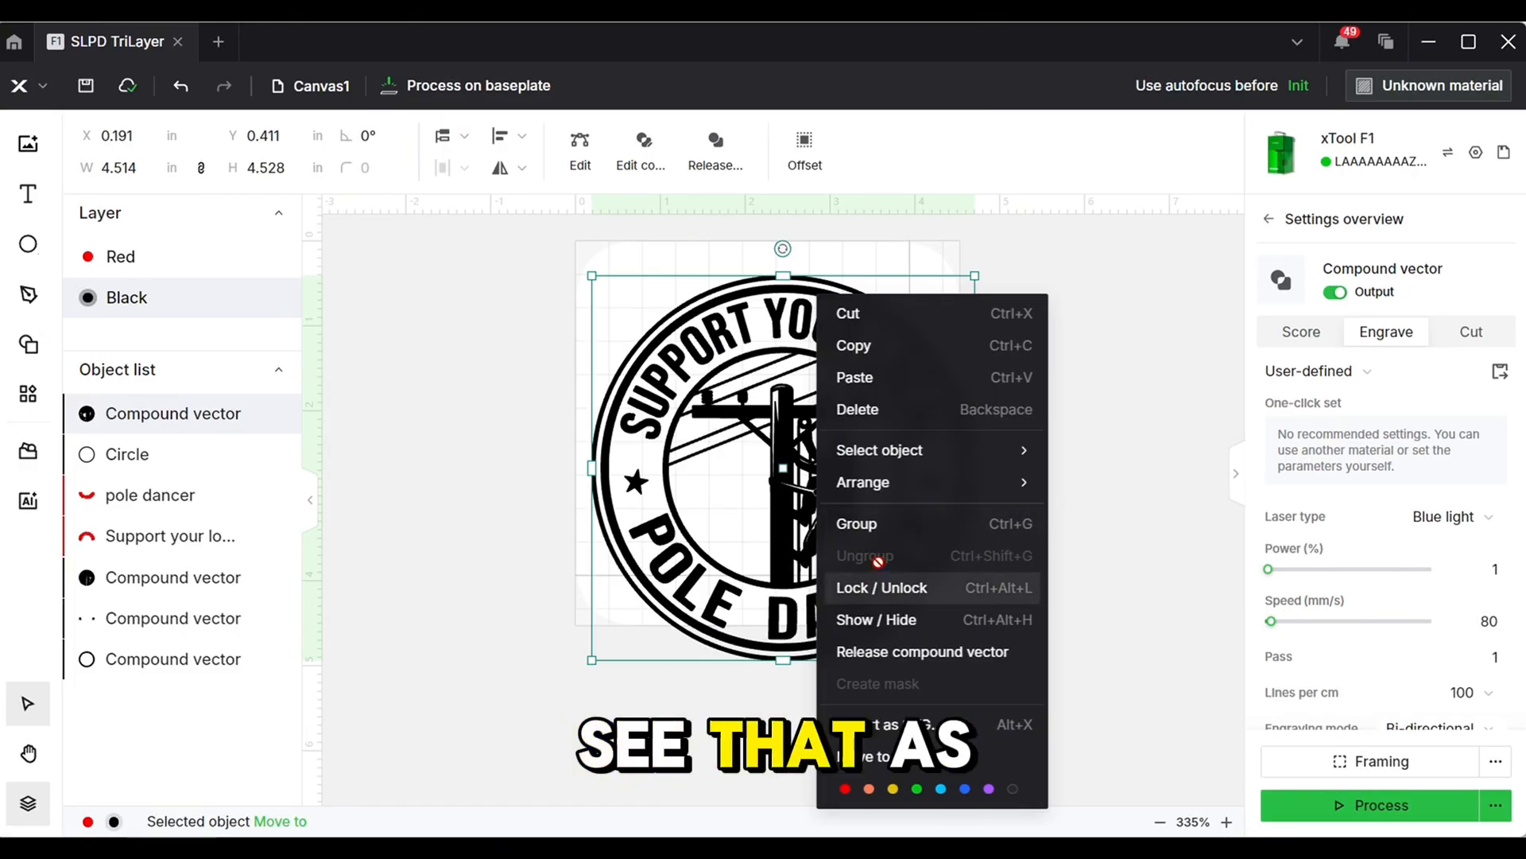
click(1178, 457)
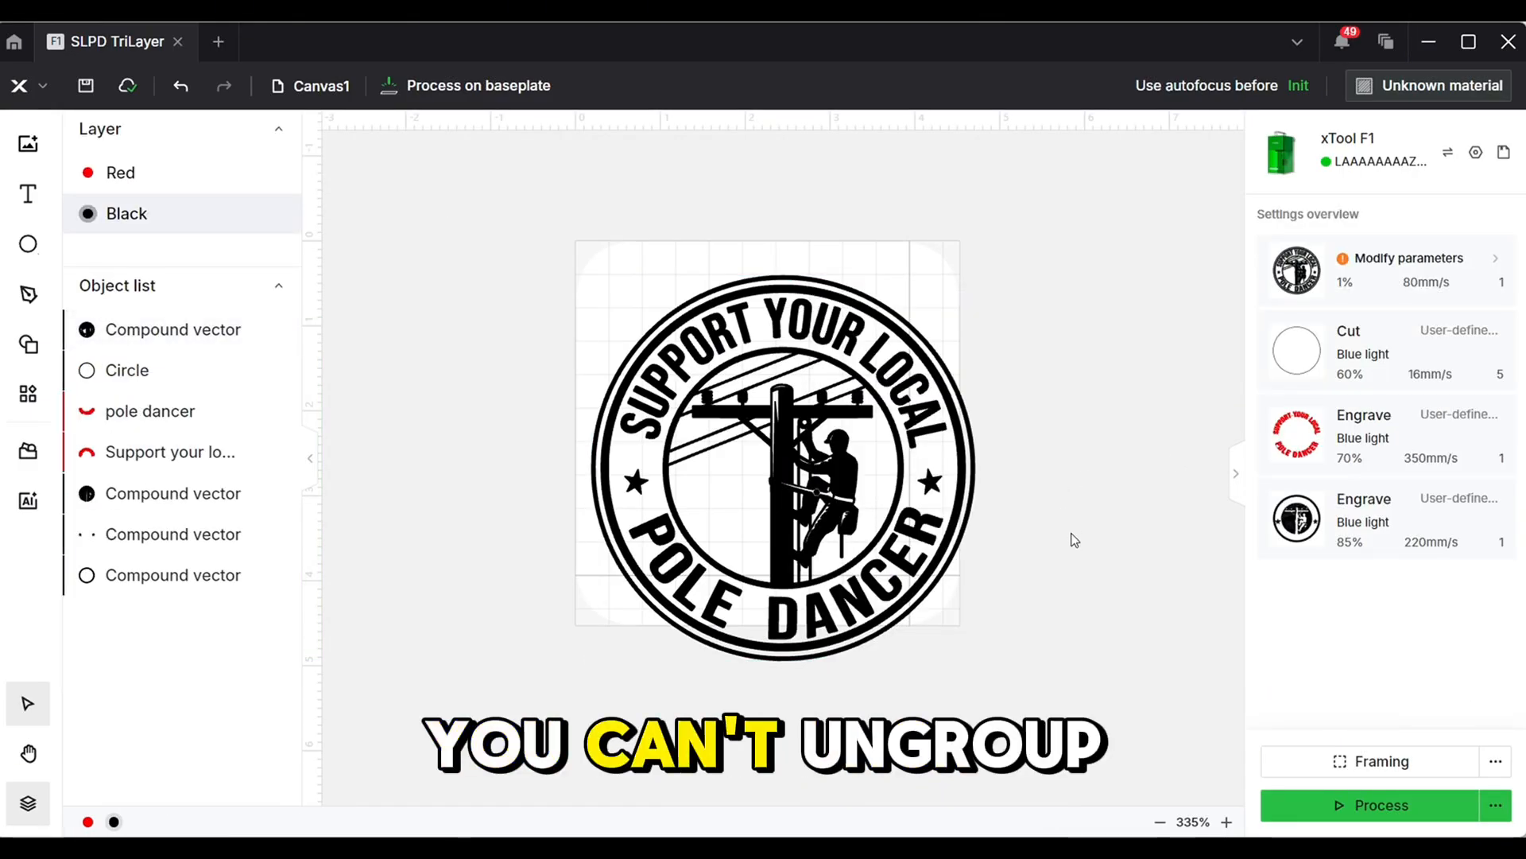
- Scale the imported design down to about 3.5 in wide and position it inside the work area
drag(843, 594, 820, 559)
drag(568, 240, 654, 328)
drag(763, 410, 717, 379)
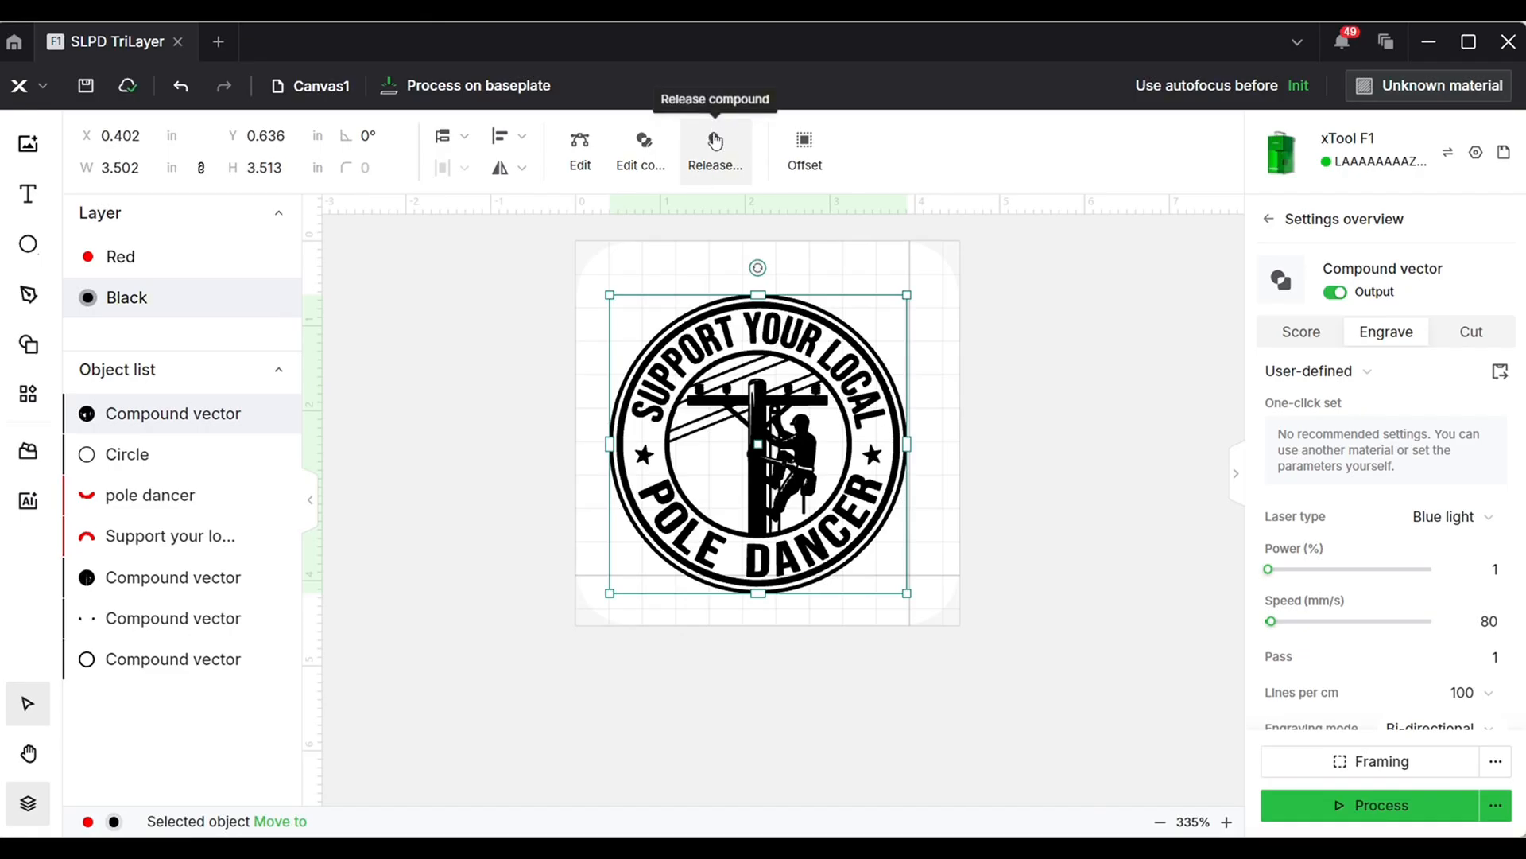
- Release the imported design's compound vector into individual vectors and clear the selection
click(716, 144)
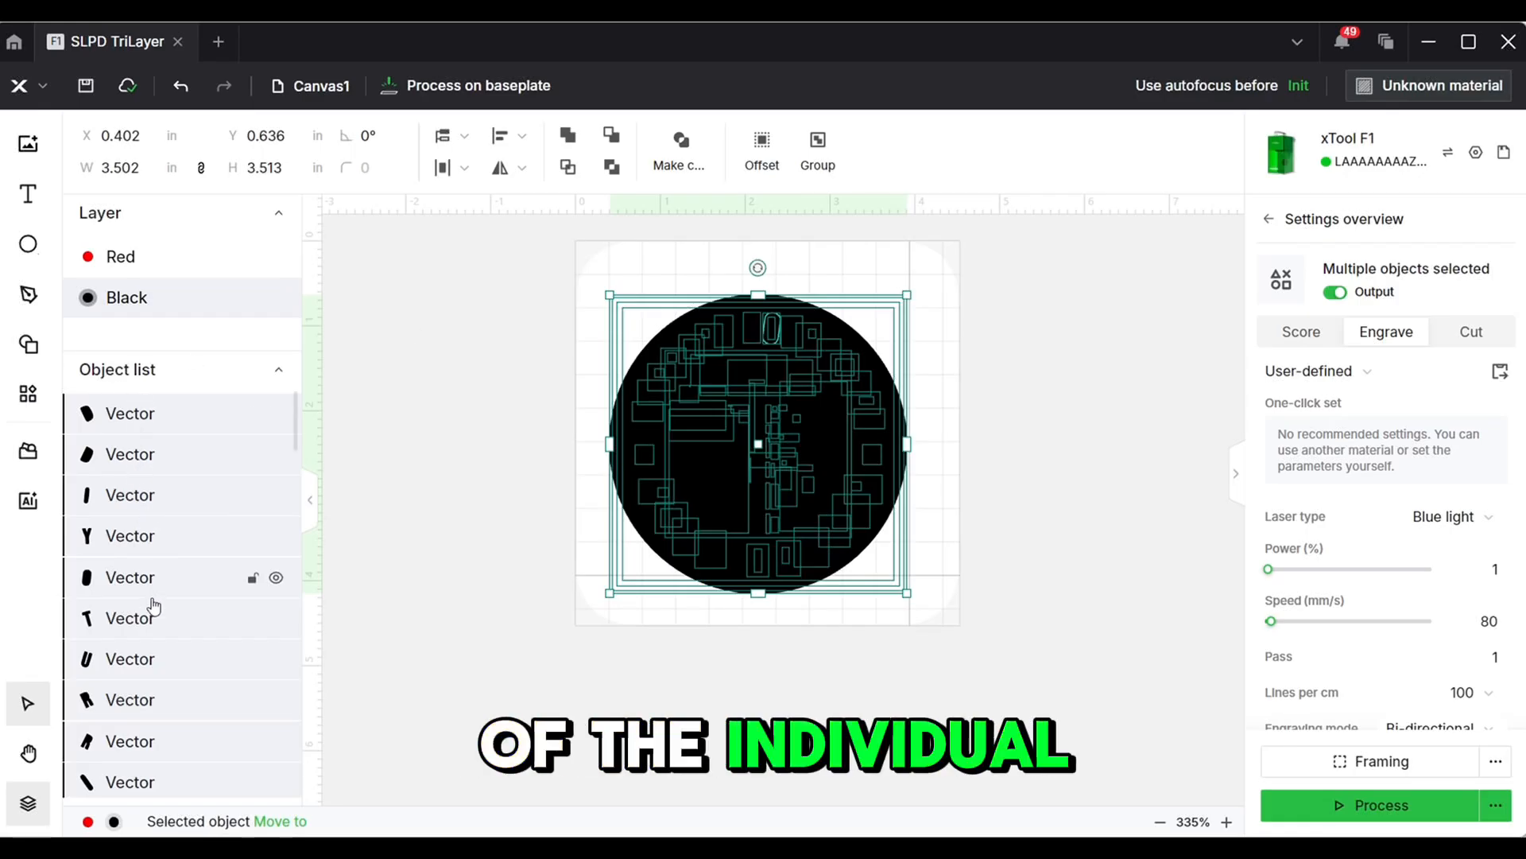
scroll(159, 627, down, 5)
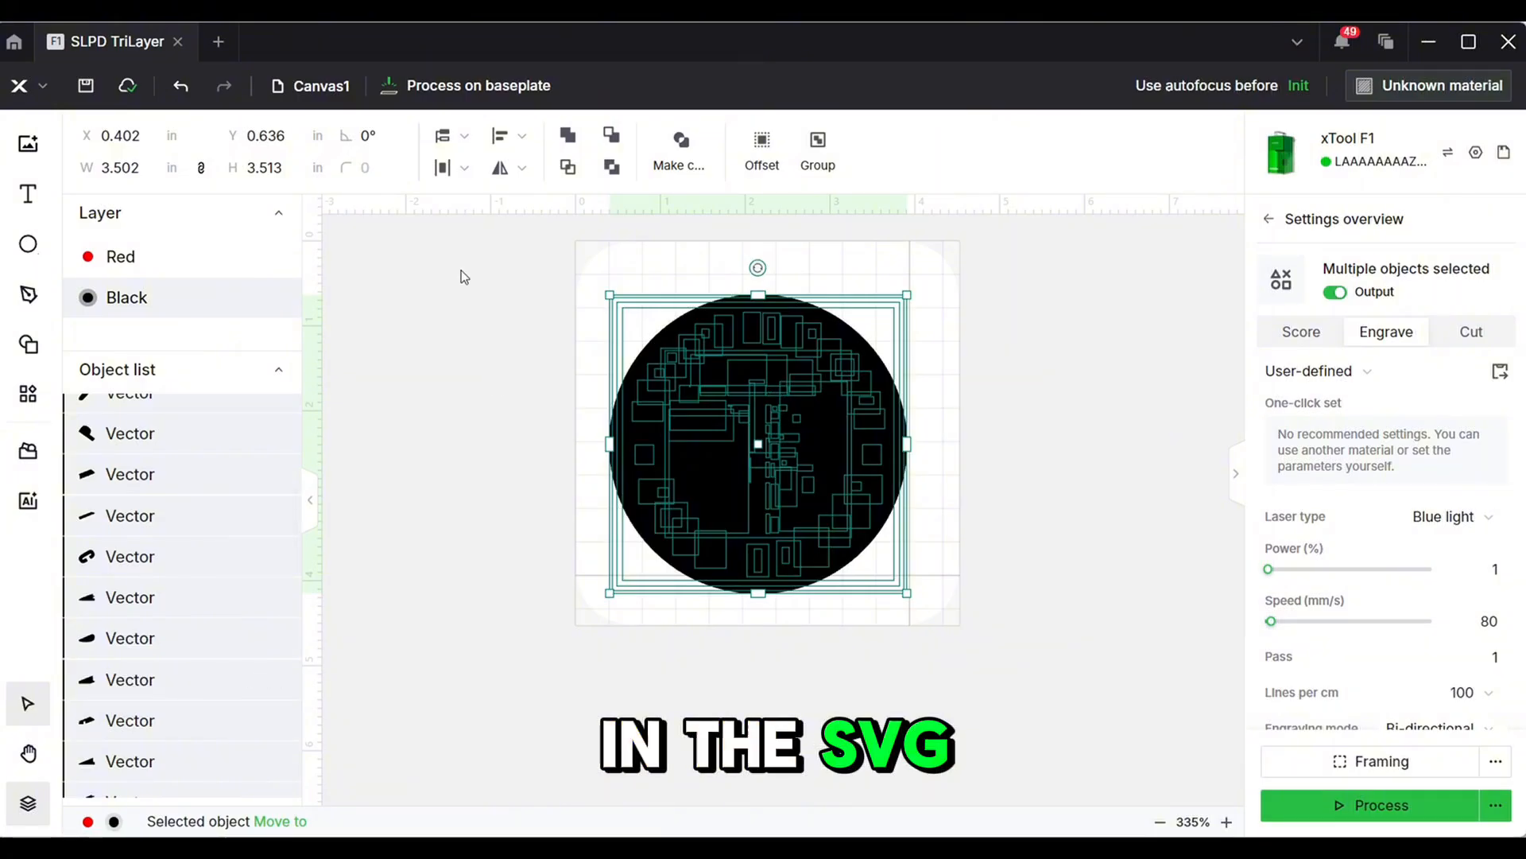
click(469, 275)
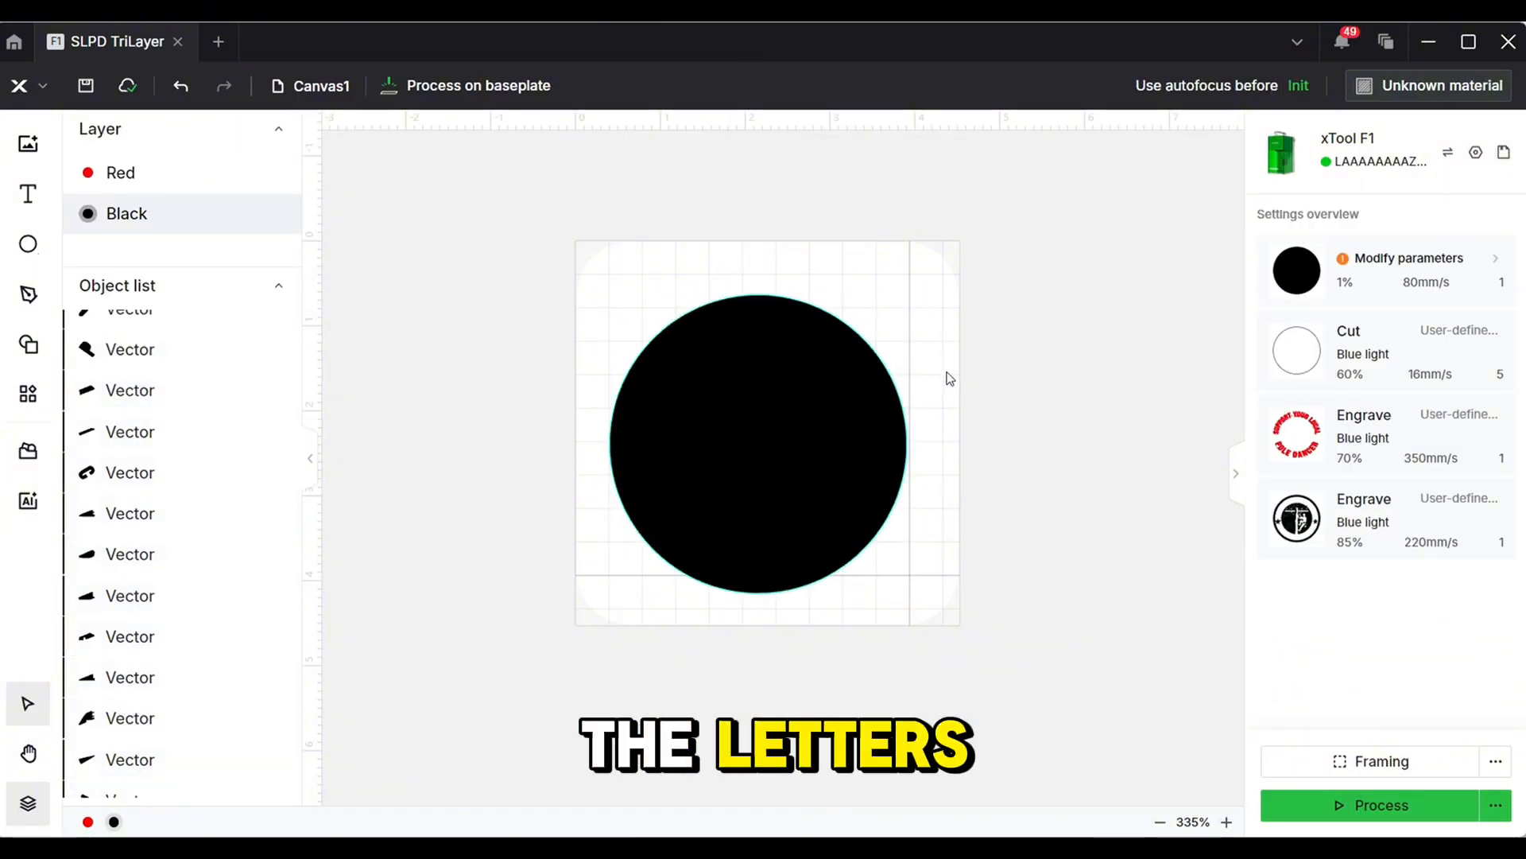
- Move the five solid circles covering the design out of the work area to expose the letters and lineman artwork
key(ctrl+v)
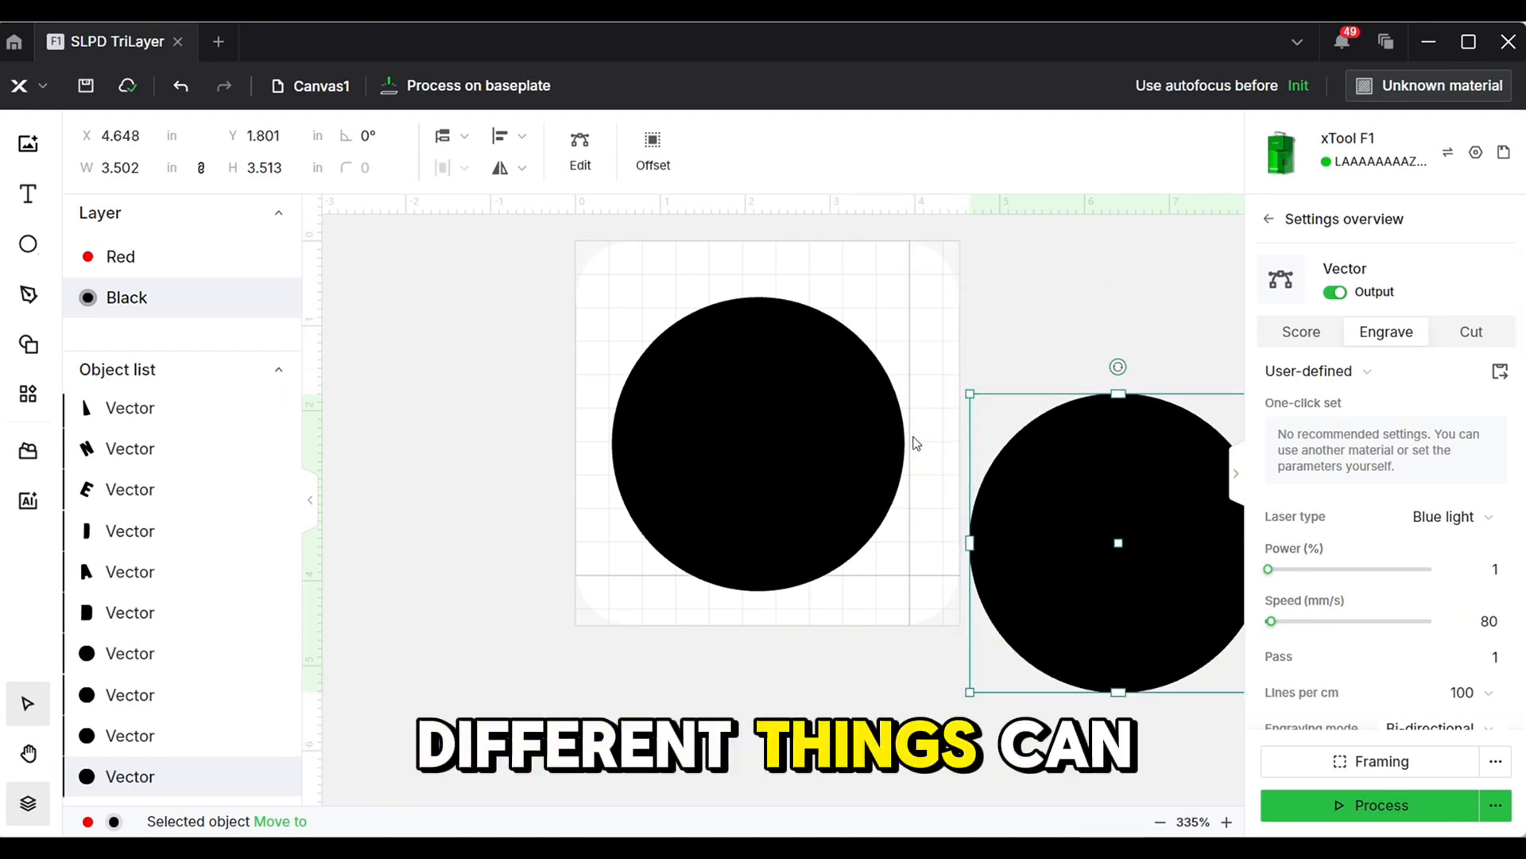
drag(913, 444, 1265, 306)
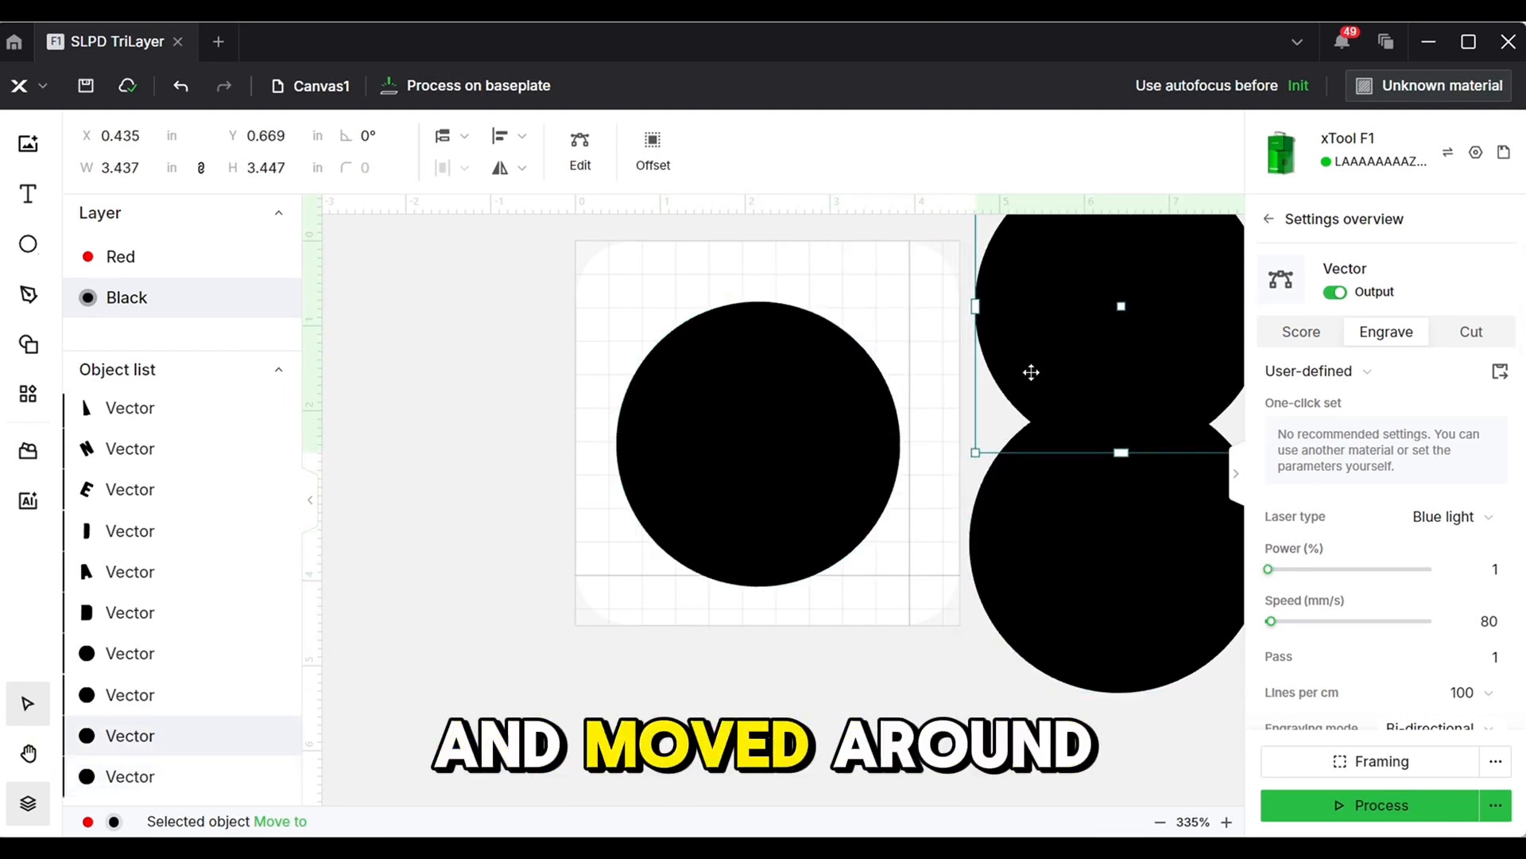
drag(897, 457, 1249, 719)
drag(897, 503, 495, 390)
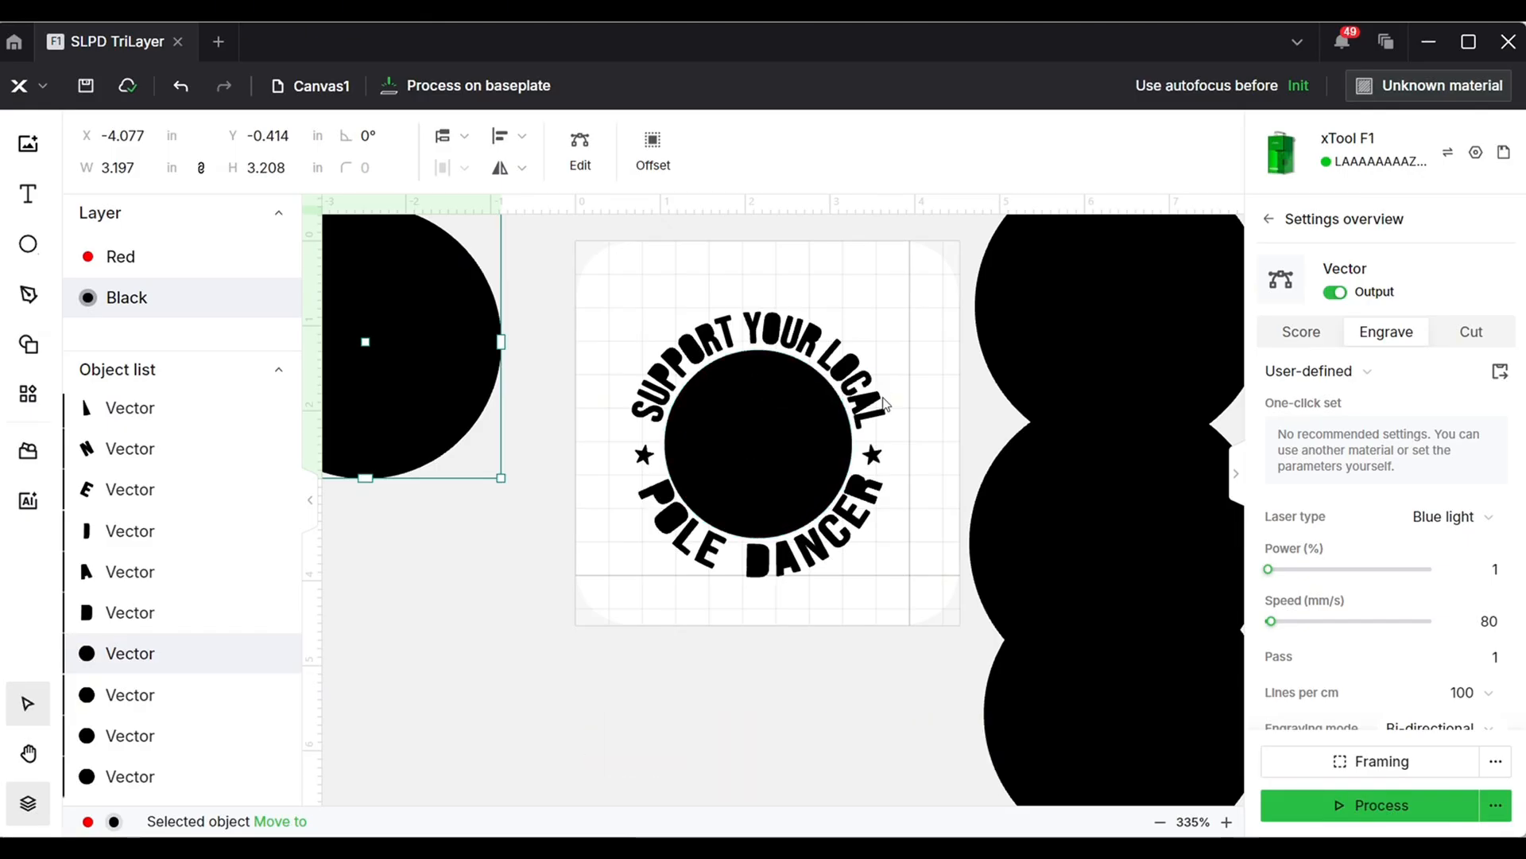
drag(852, 452, 680, 740)
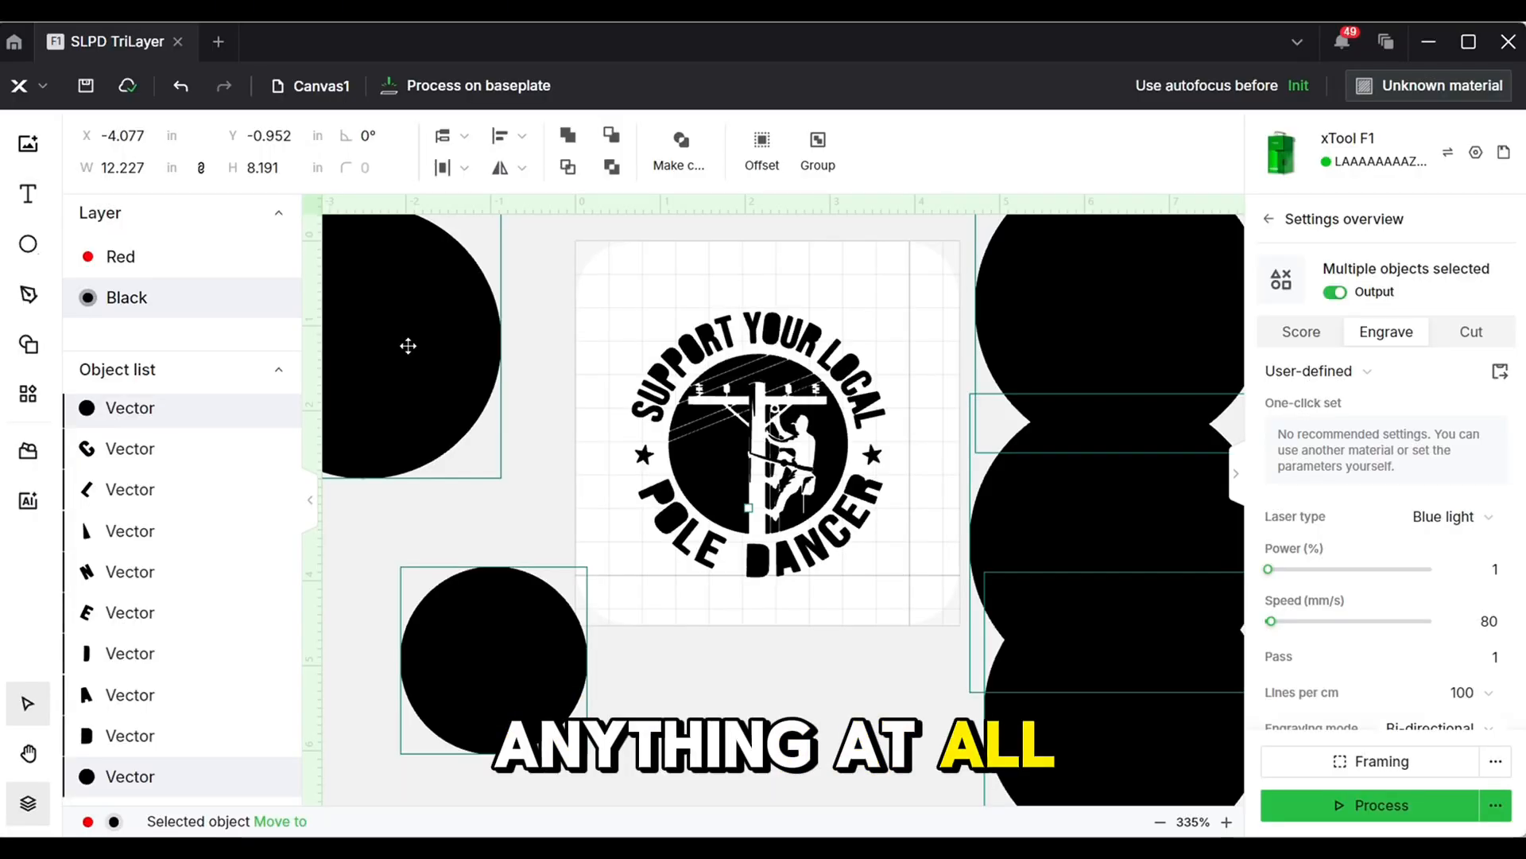
- Move the five removed circles together well below the work area and deselect them
scroll(408, 346, down, 5)
drag(708, 450, 735, 767)
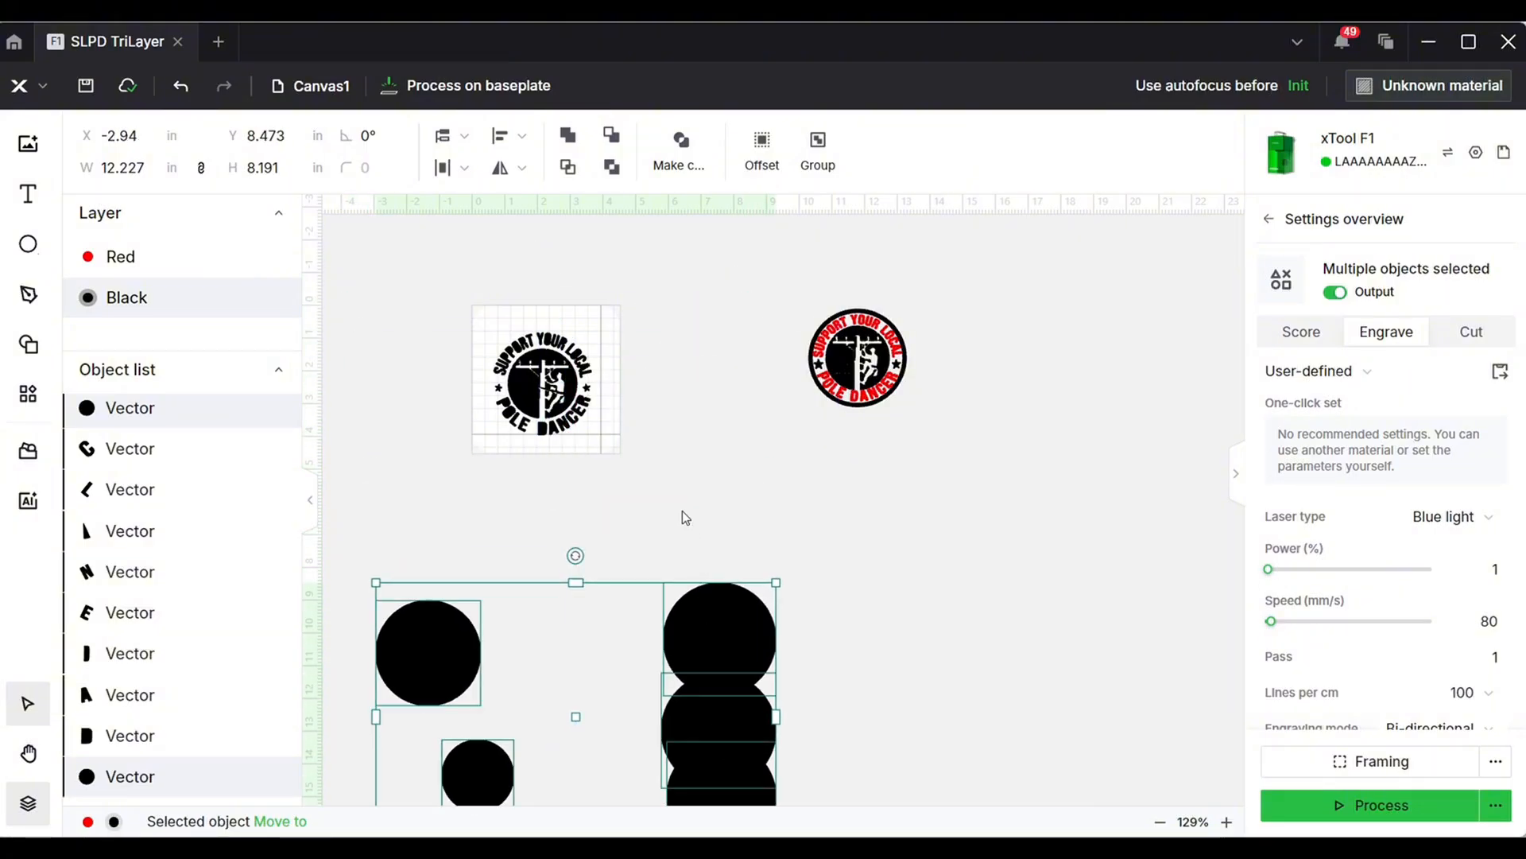
click(685, 517)
- Make a compound vector from each P in SUPPORT and its inner shape, one letter at a time
scroll(524, 380, up, 10)
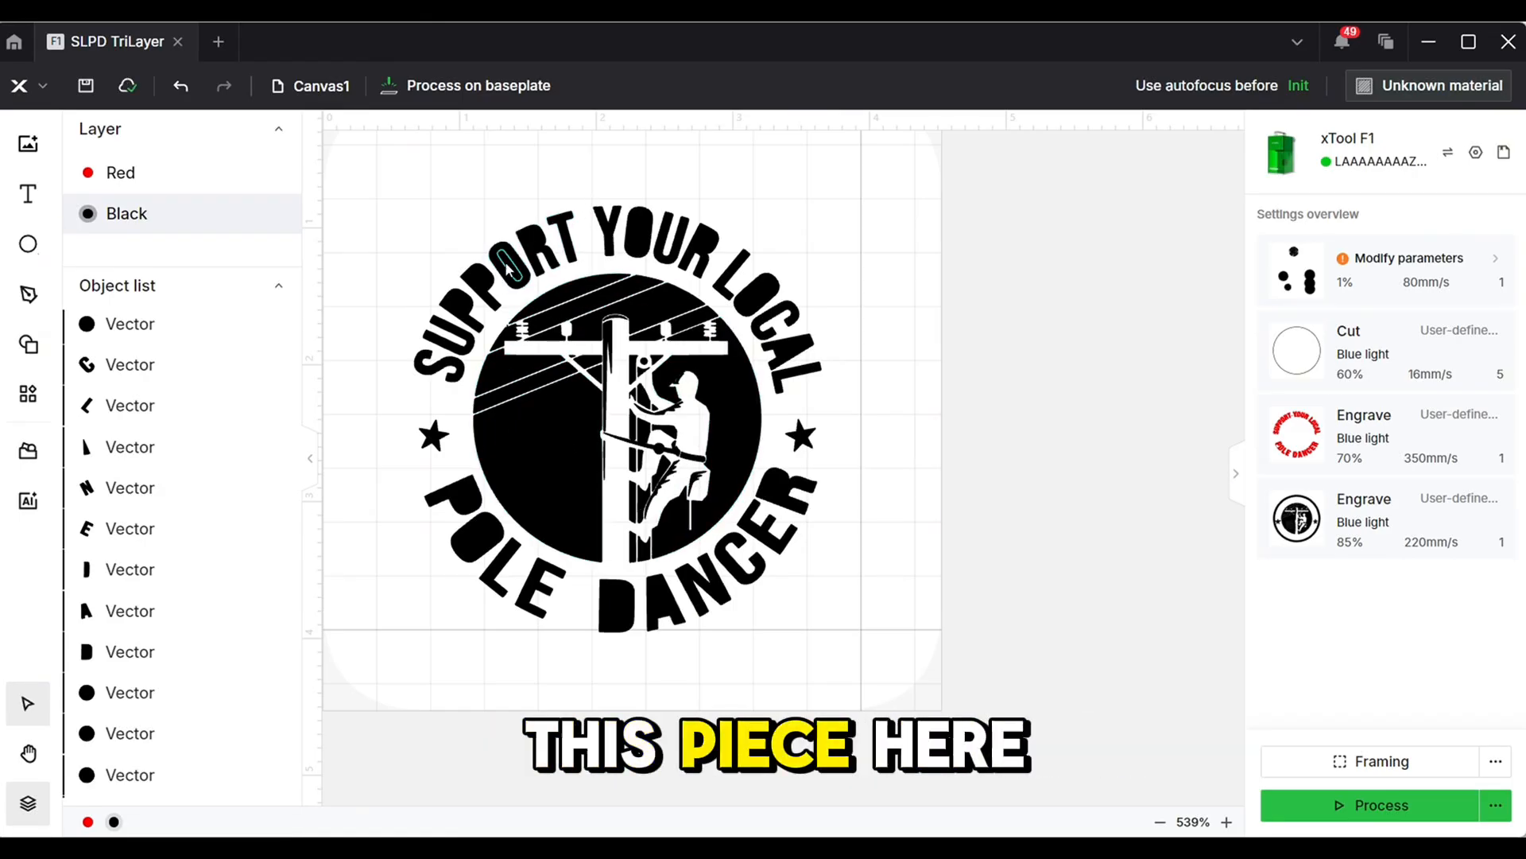
click(459, 309)
shift+click(475, 327)
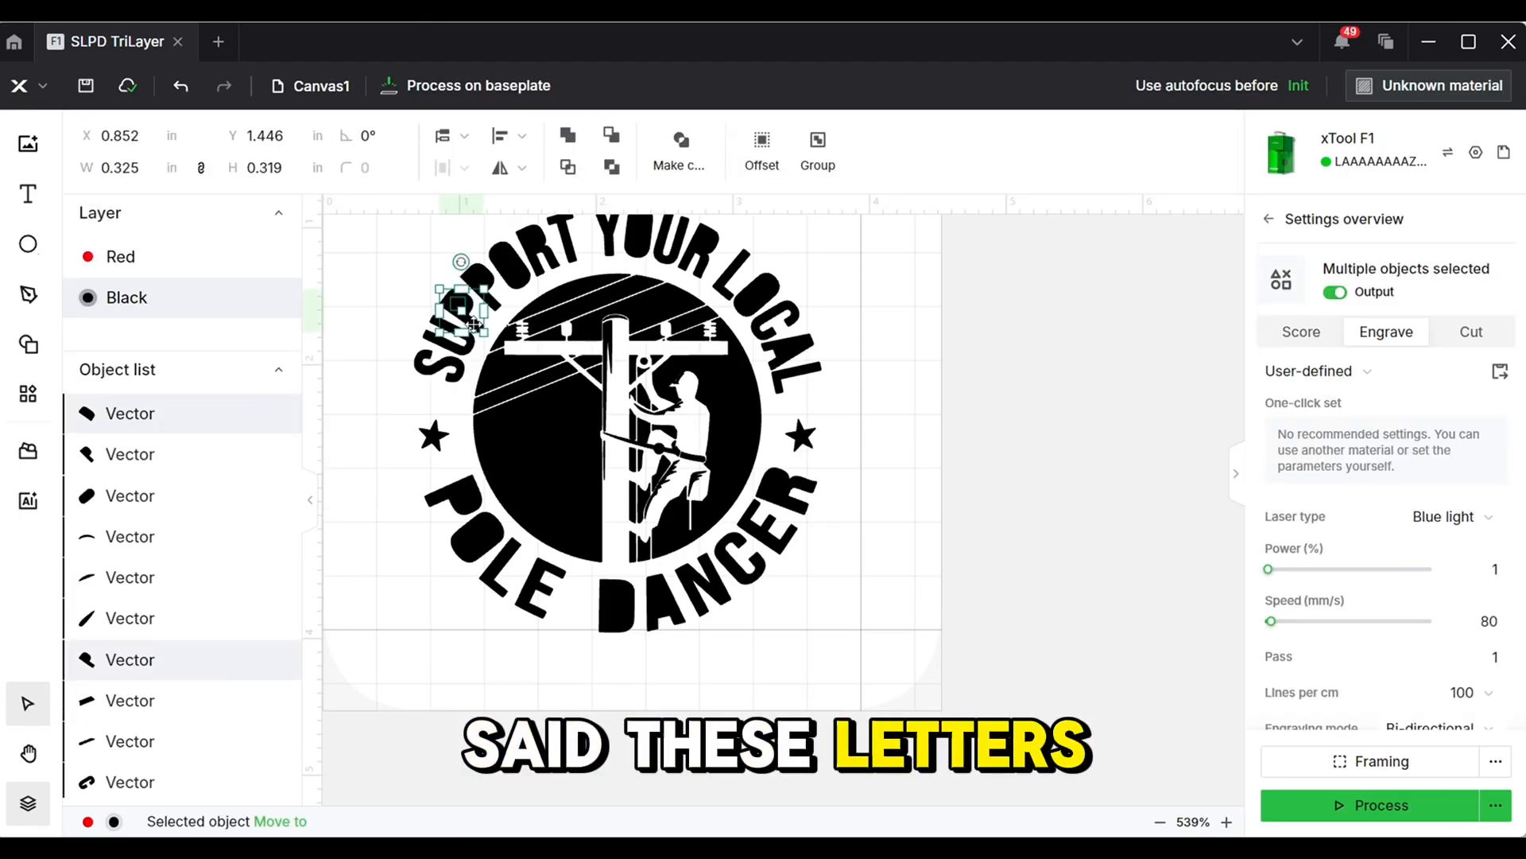
click(689, 157)
click(437, 273)
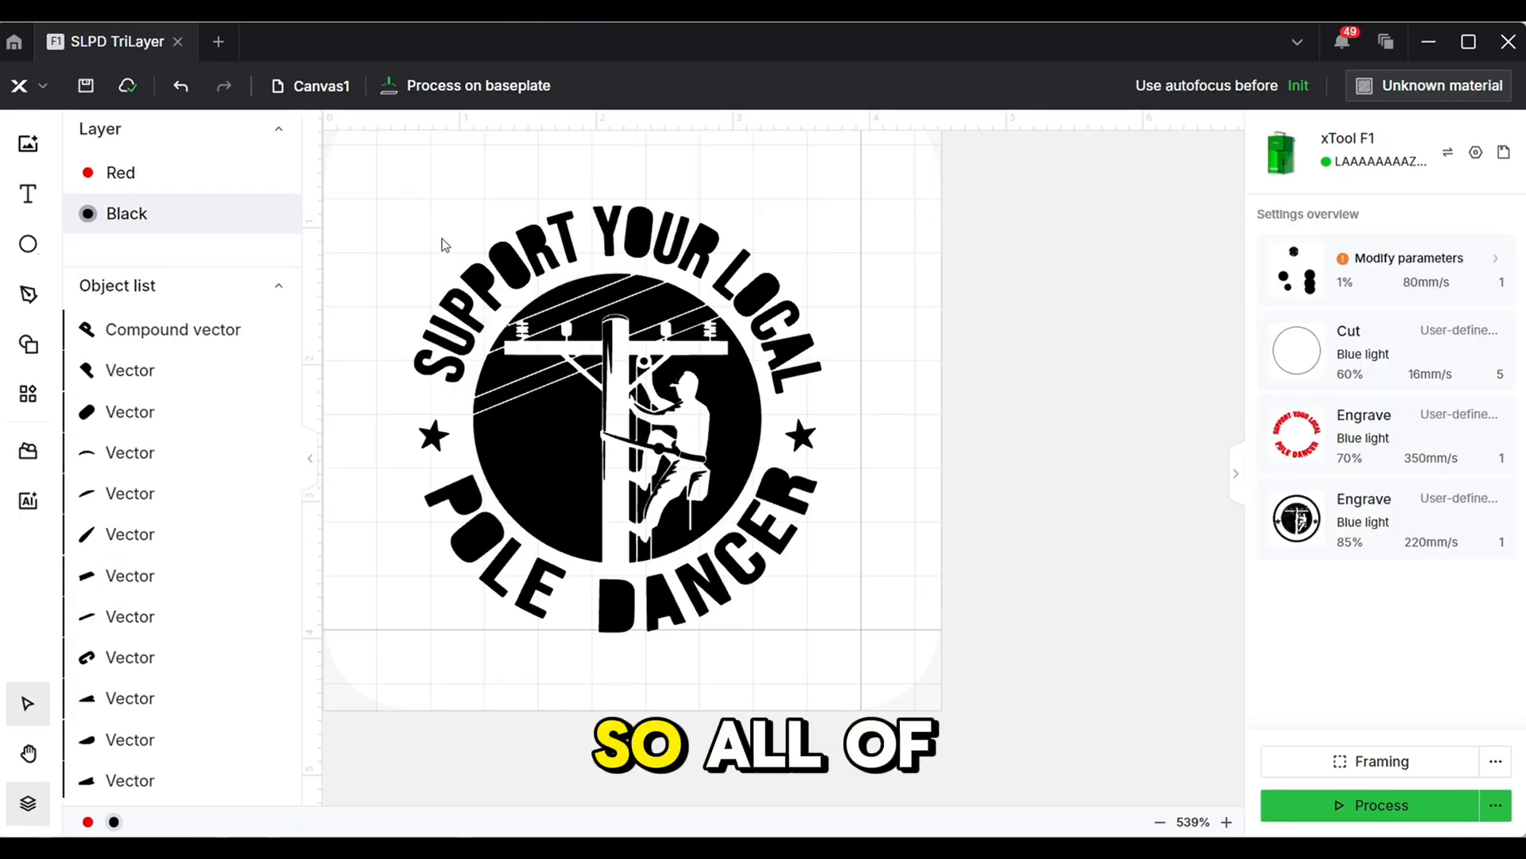
drag(483, 294, 485, 295)
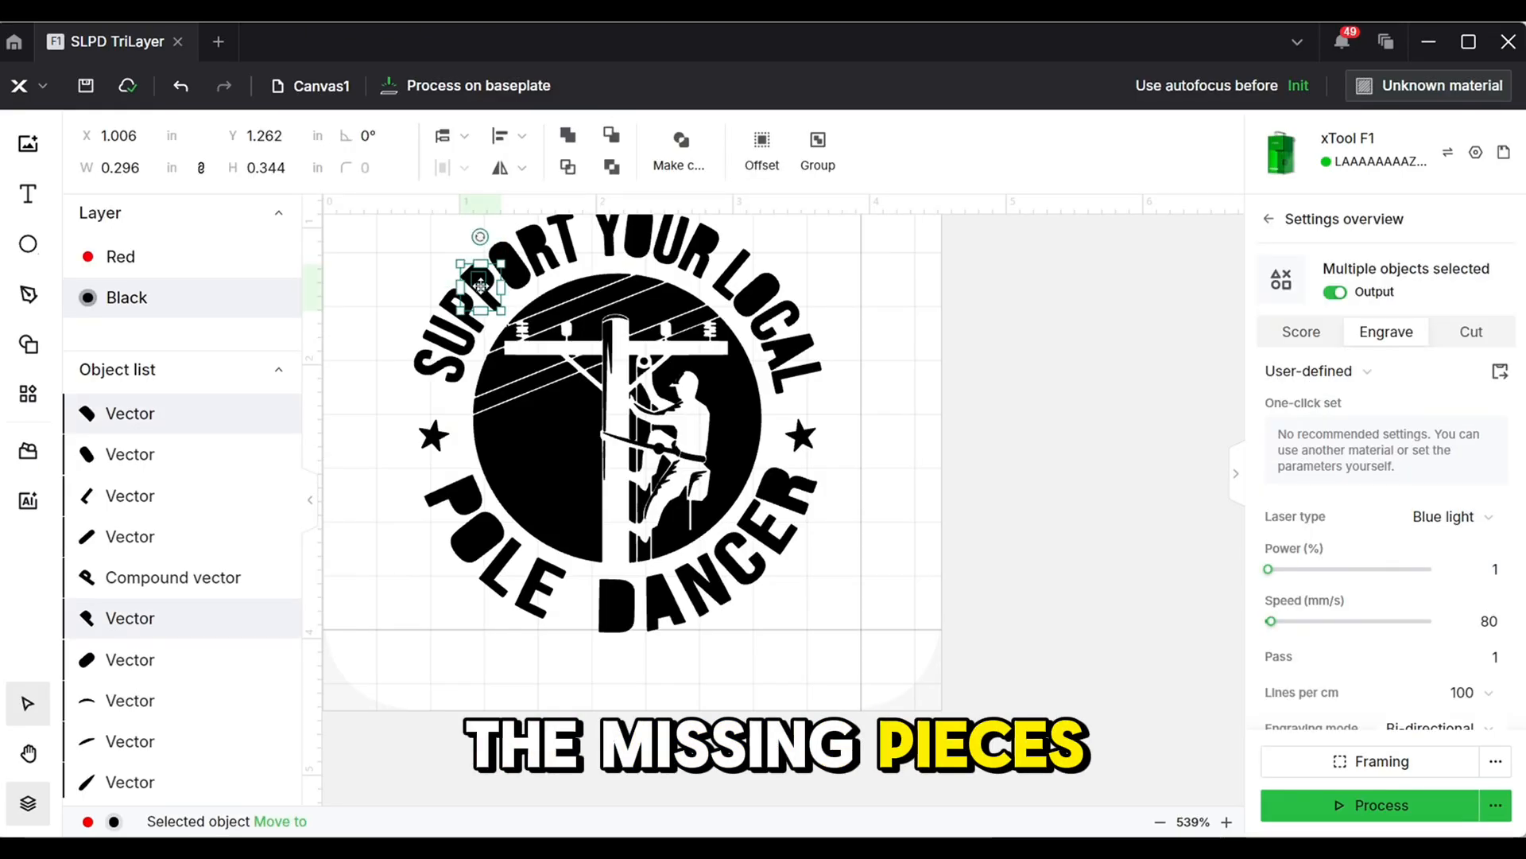
click(681, 158)
click(512, 278)
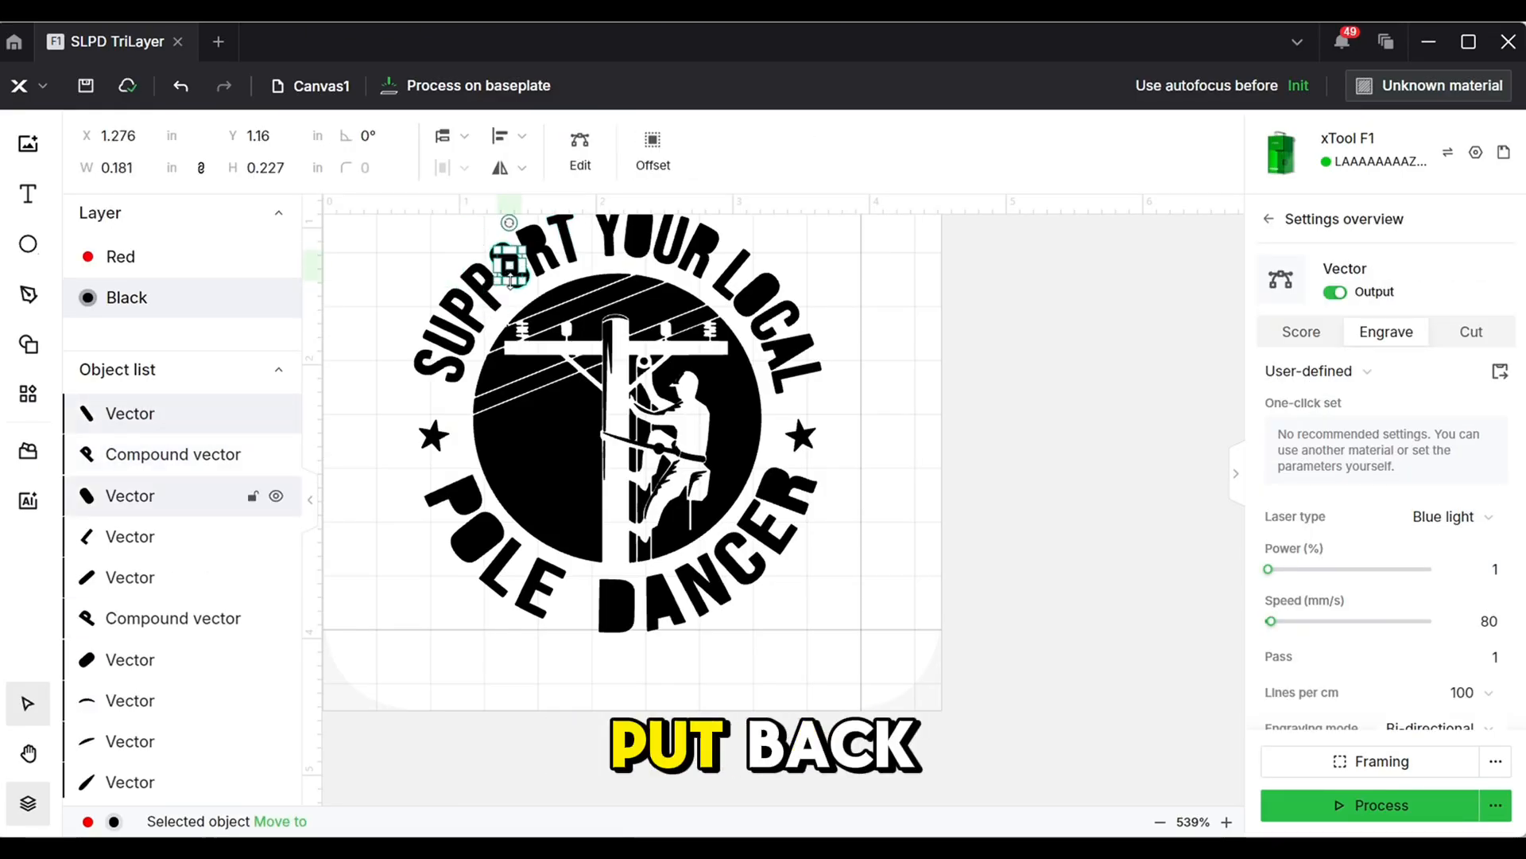
click(329, 226)
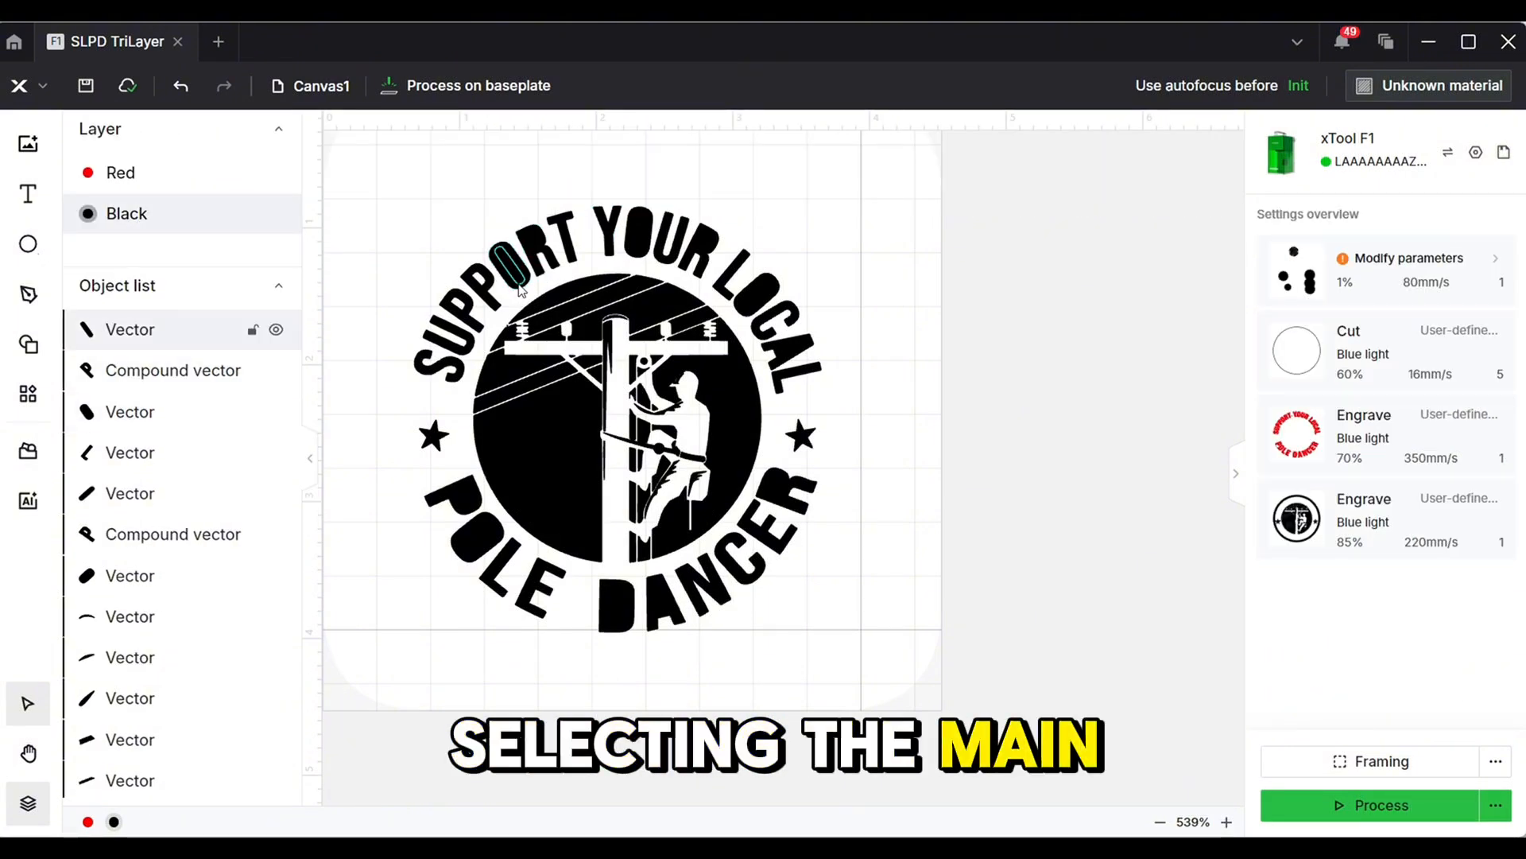
click(522, 280)
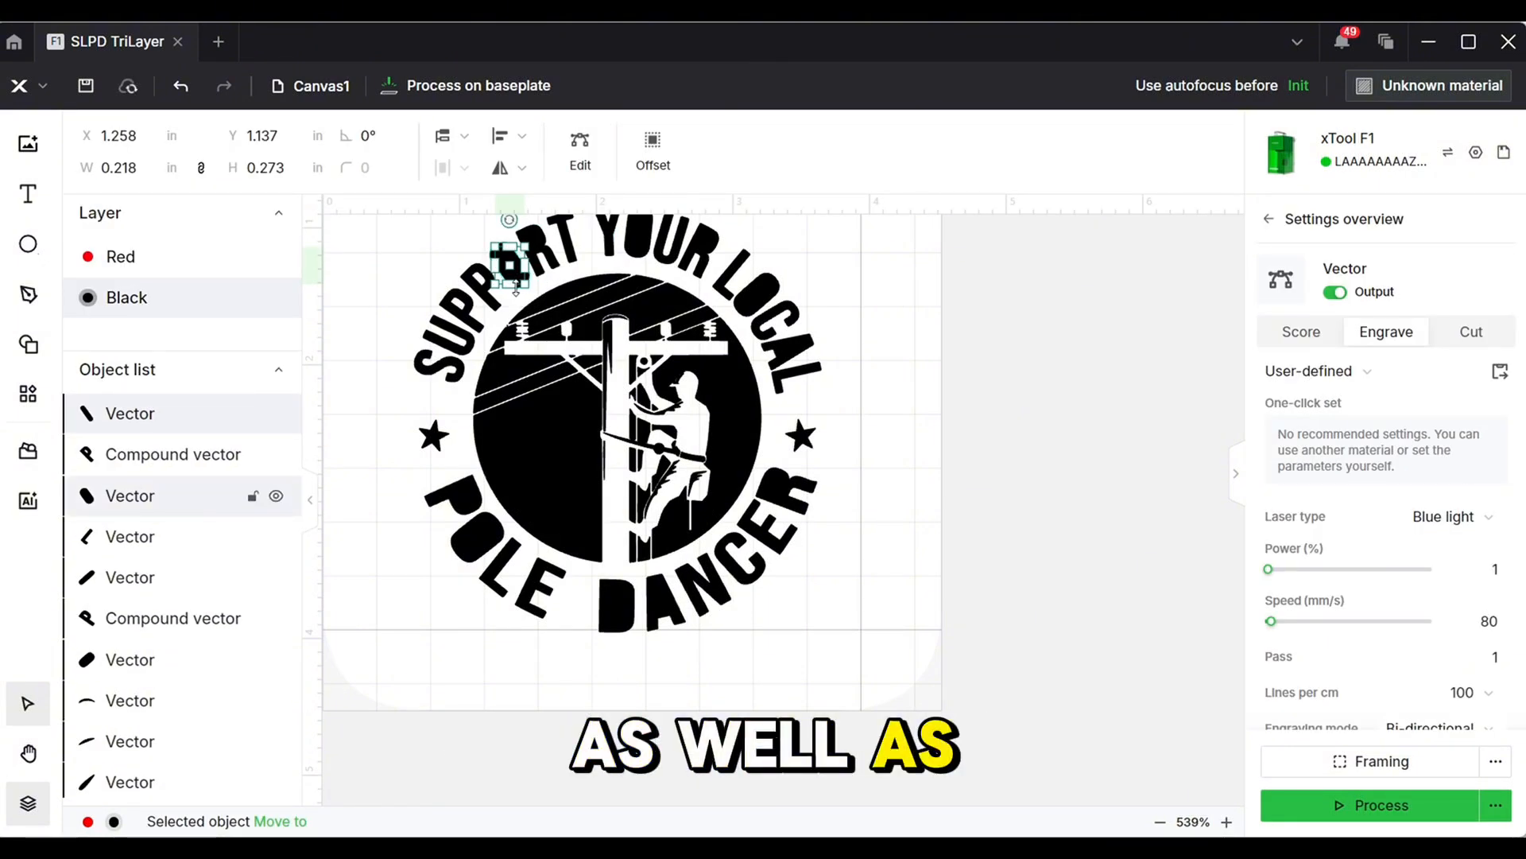
click(519, 285)
click(492, 248)
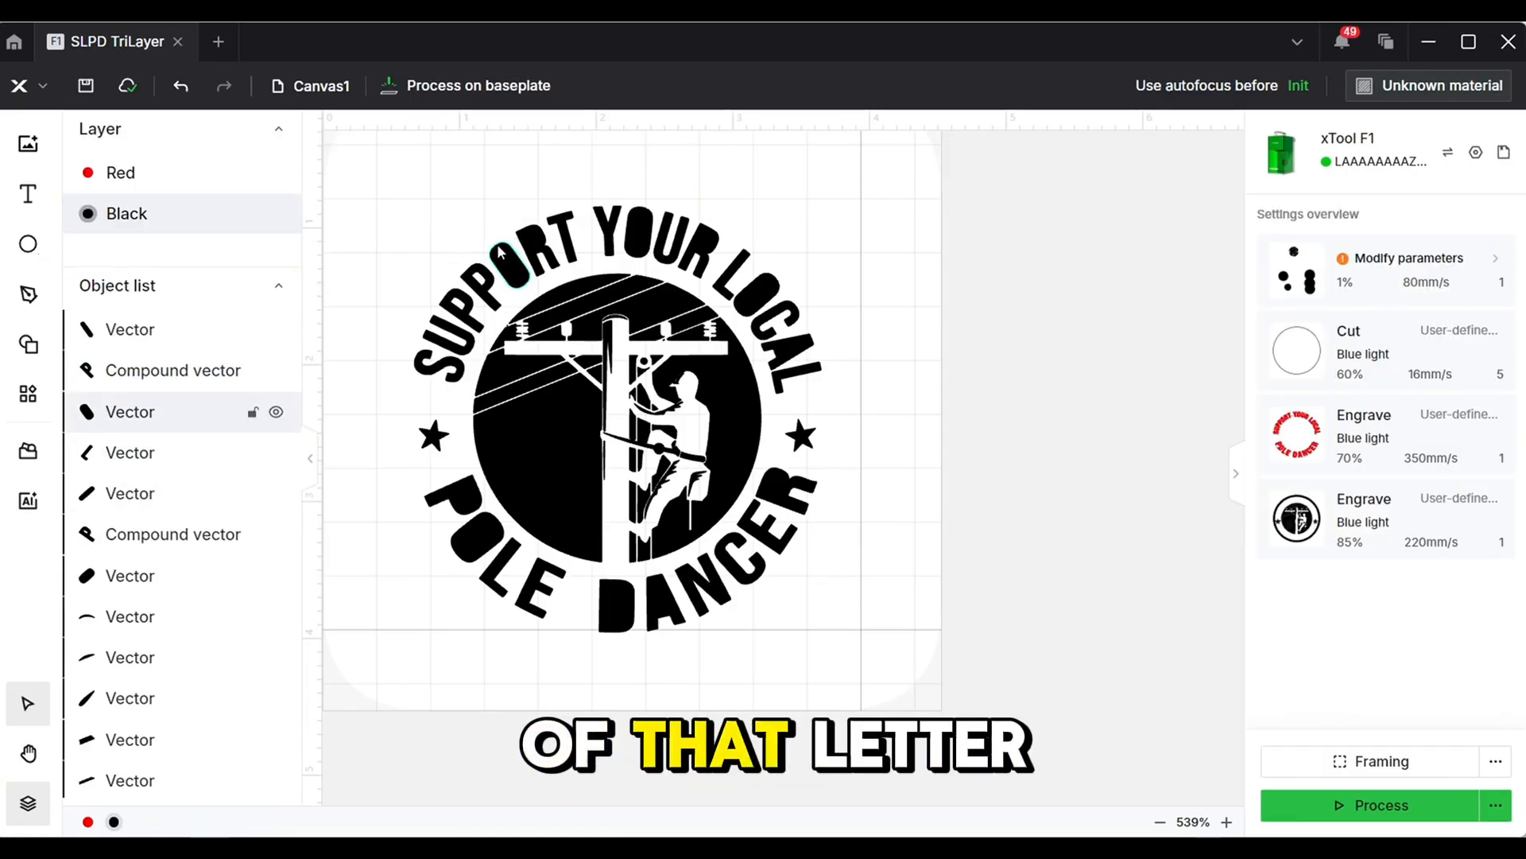
- Make separate compound vectors for the O and the R in SUPPORT, each from its outline and inner shape
scroll(492, 251, up, 5)
click(501, 275)
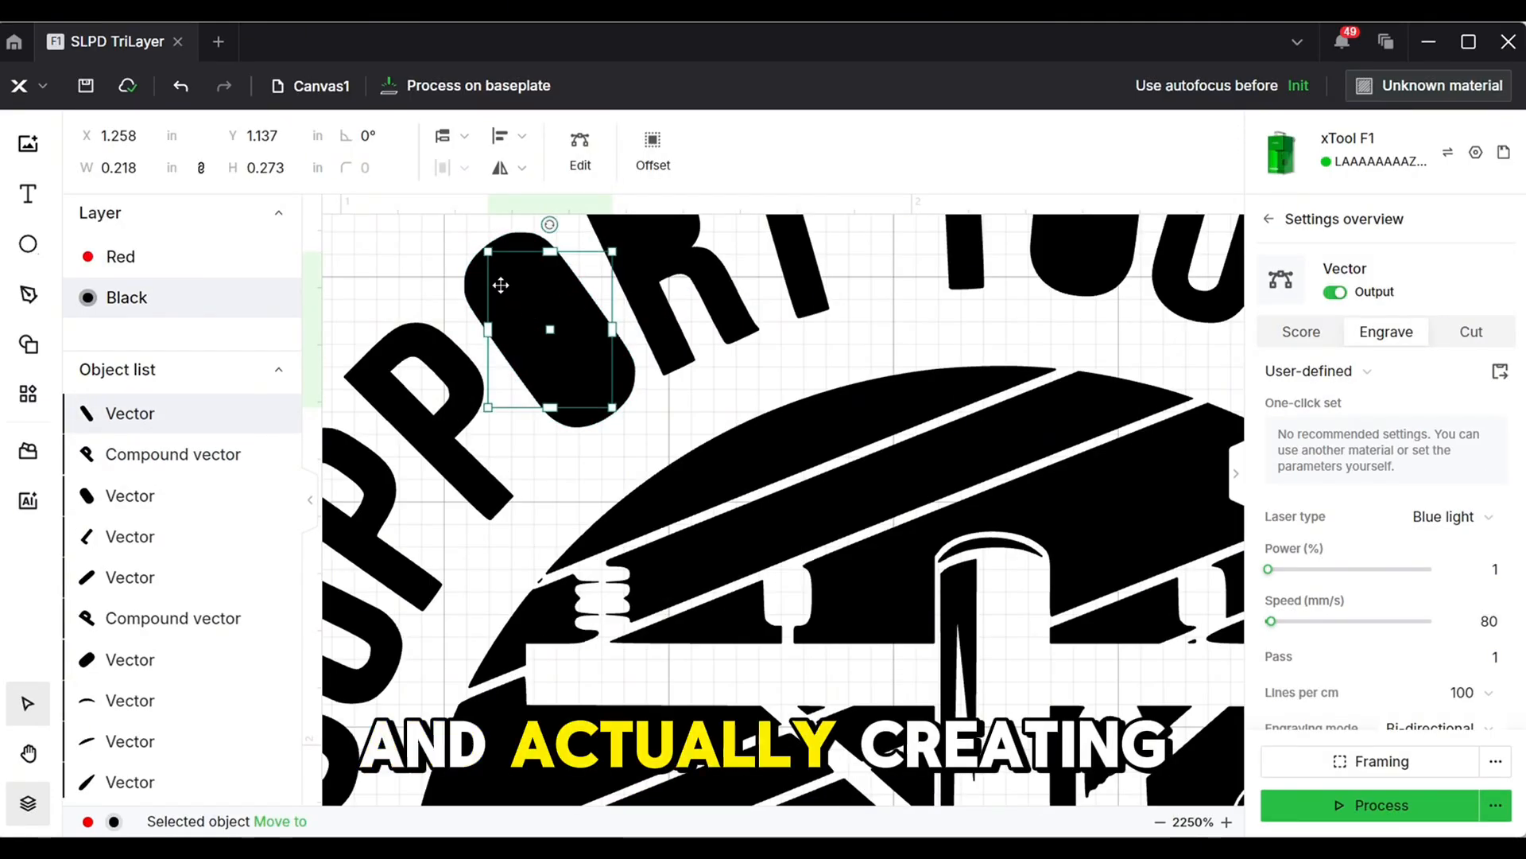
shift+click(472, 284)
click(678, 147)
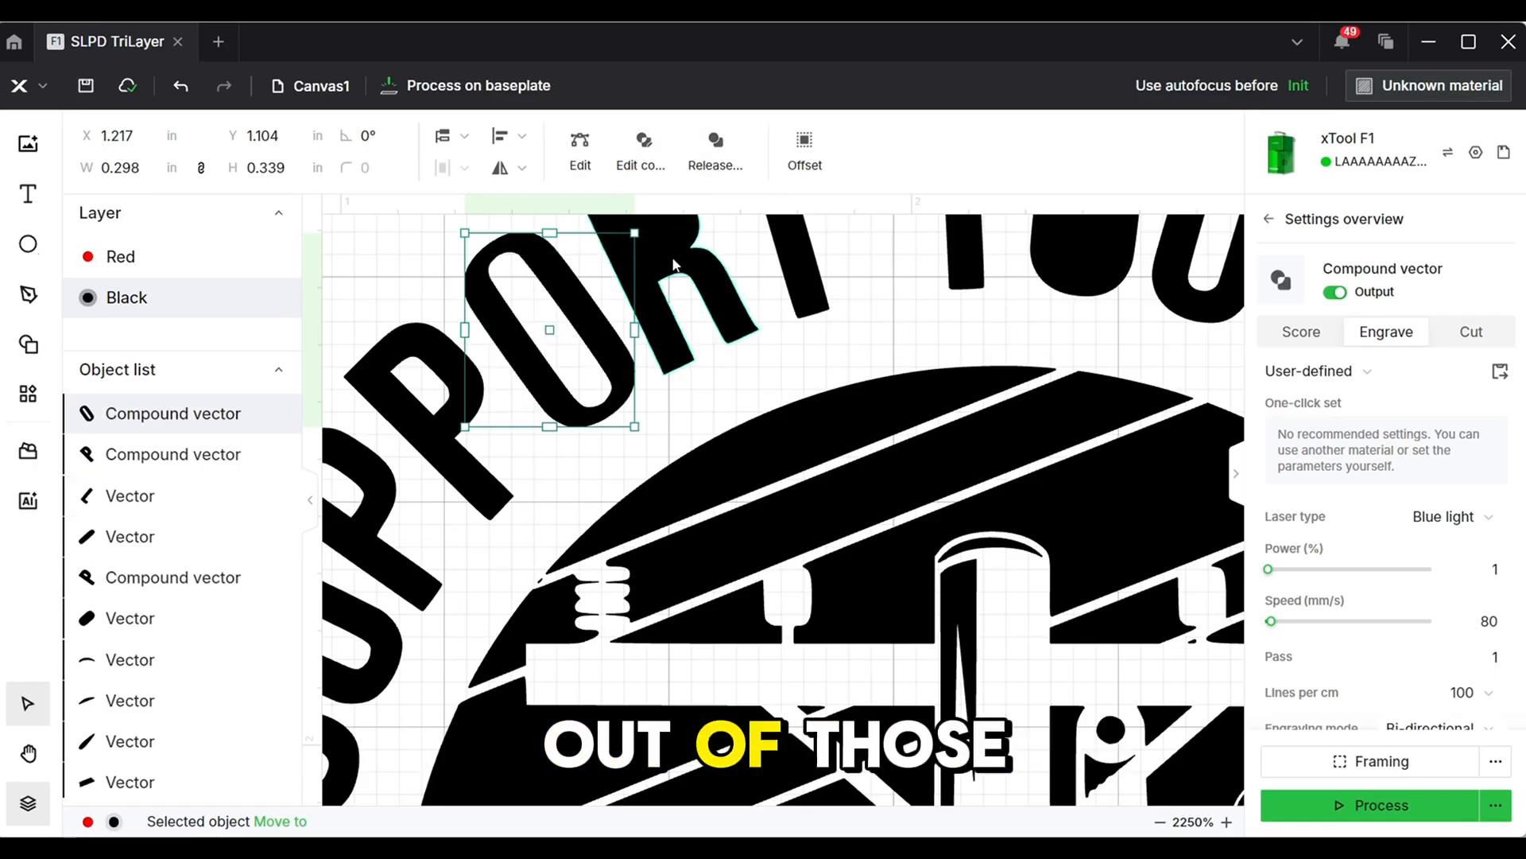
click(683, 267)
shift+click(685, 268)
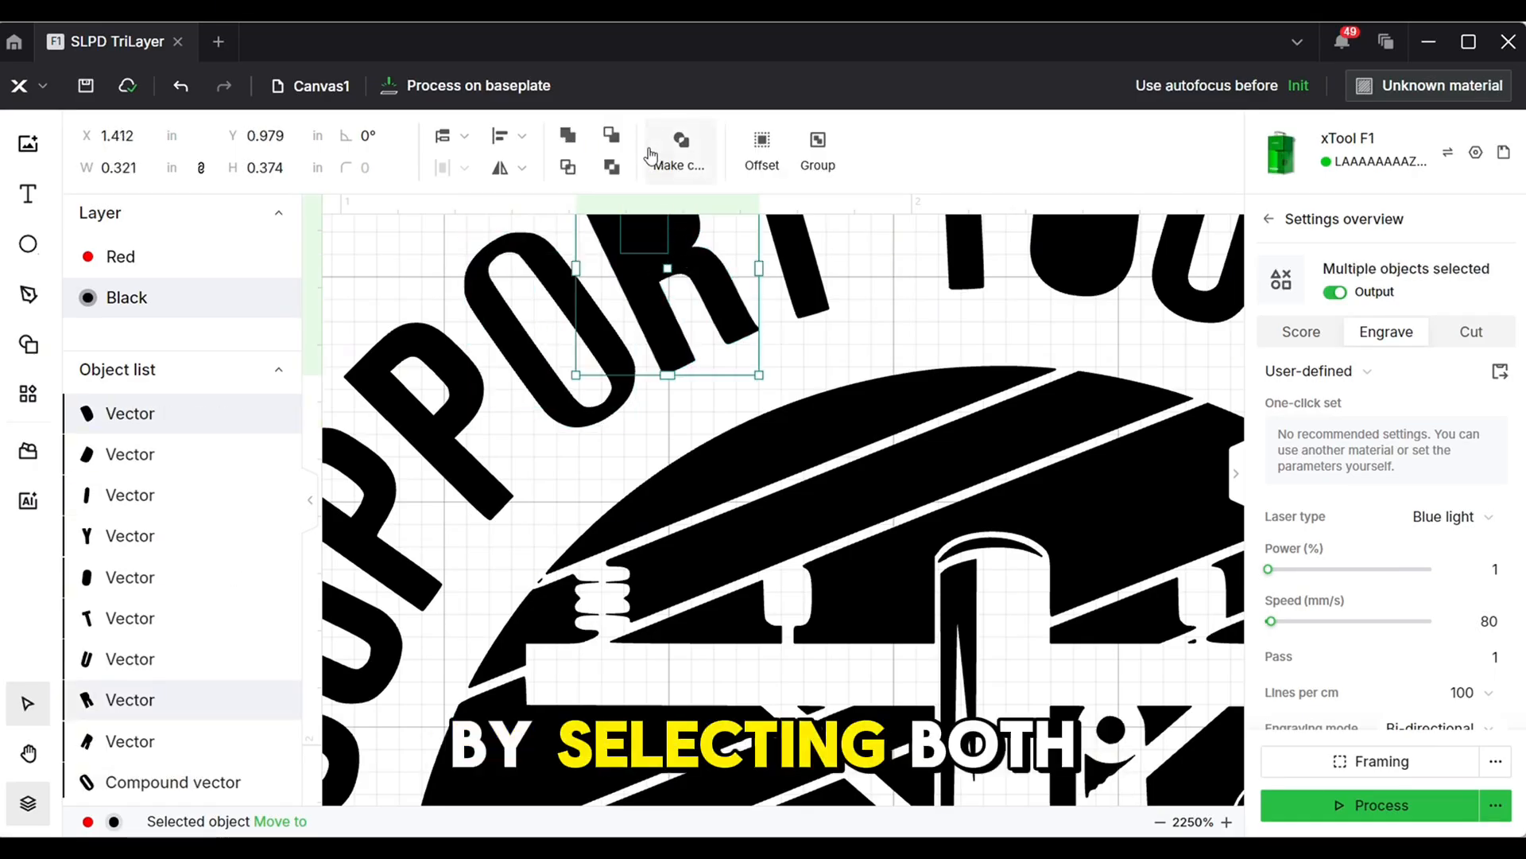
click(678, 147)
- Make separate compound vectors for the O and the R in YOUR, each from its outline and inner shape
scroll(768, 297, down, 3)
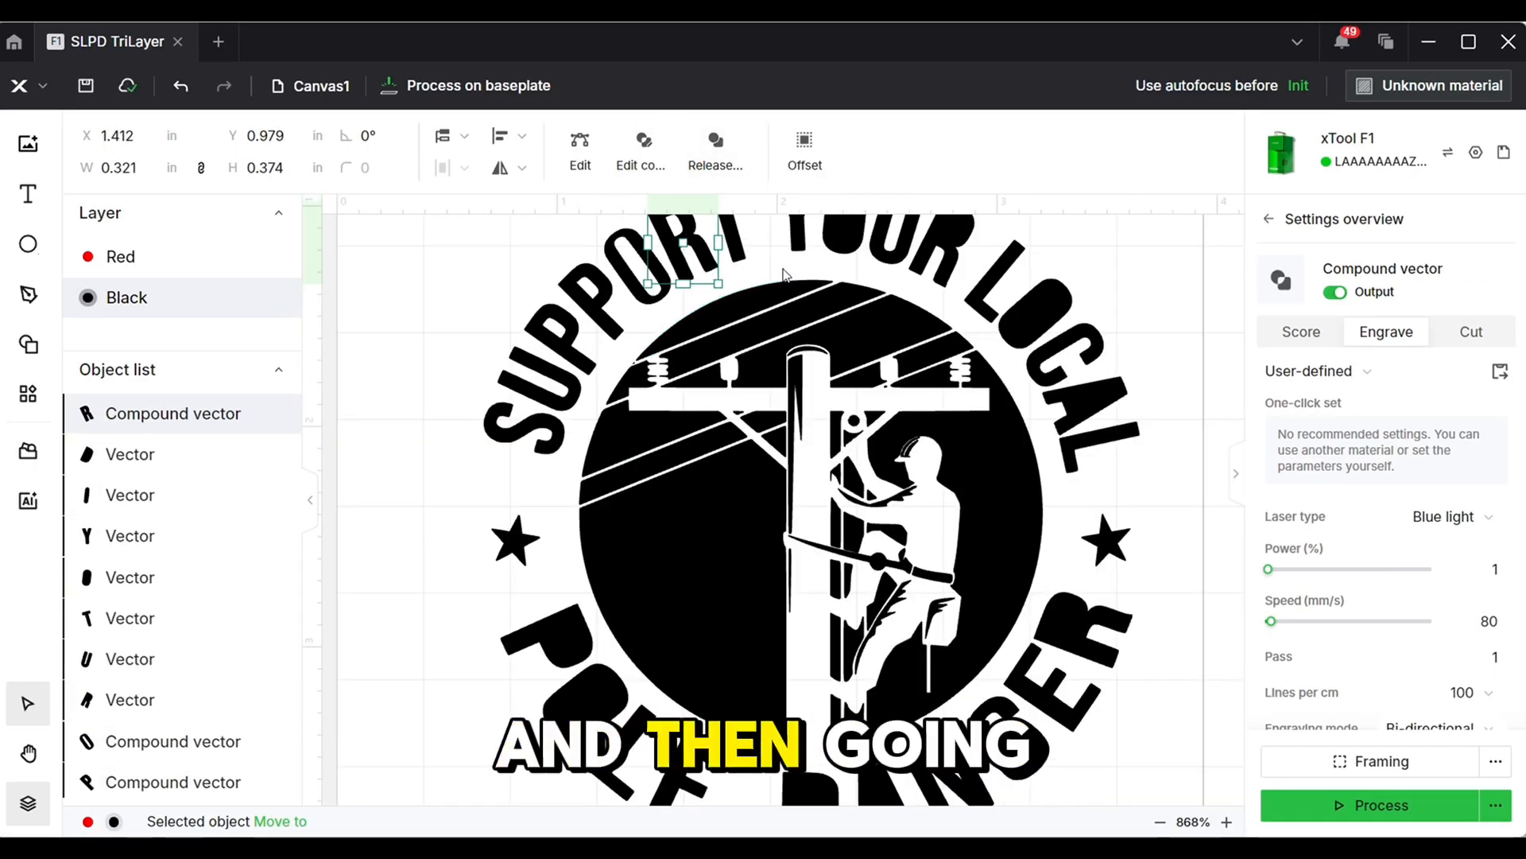
scroll(779, 286, up, 2)
scroll(791, 274, down, 4)
click(831, 237)
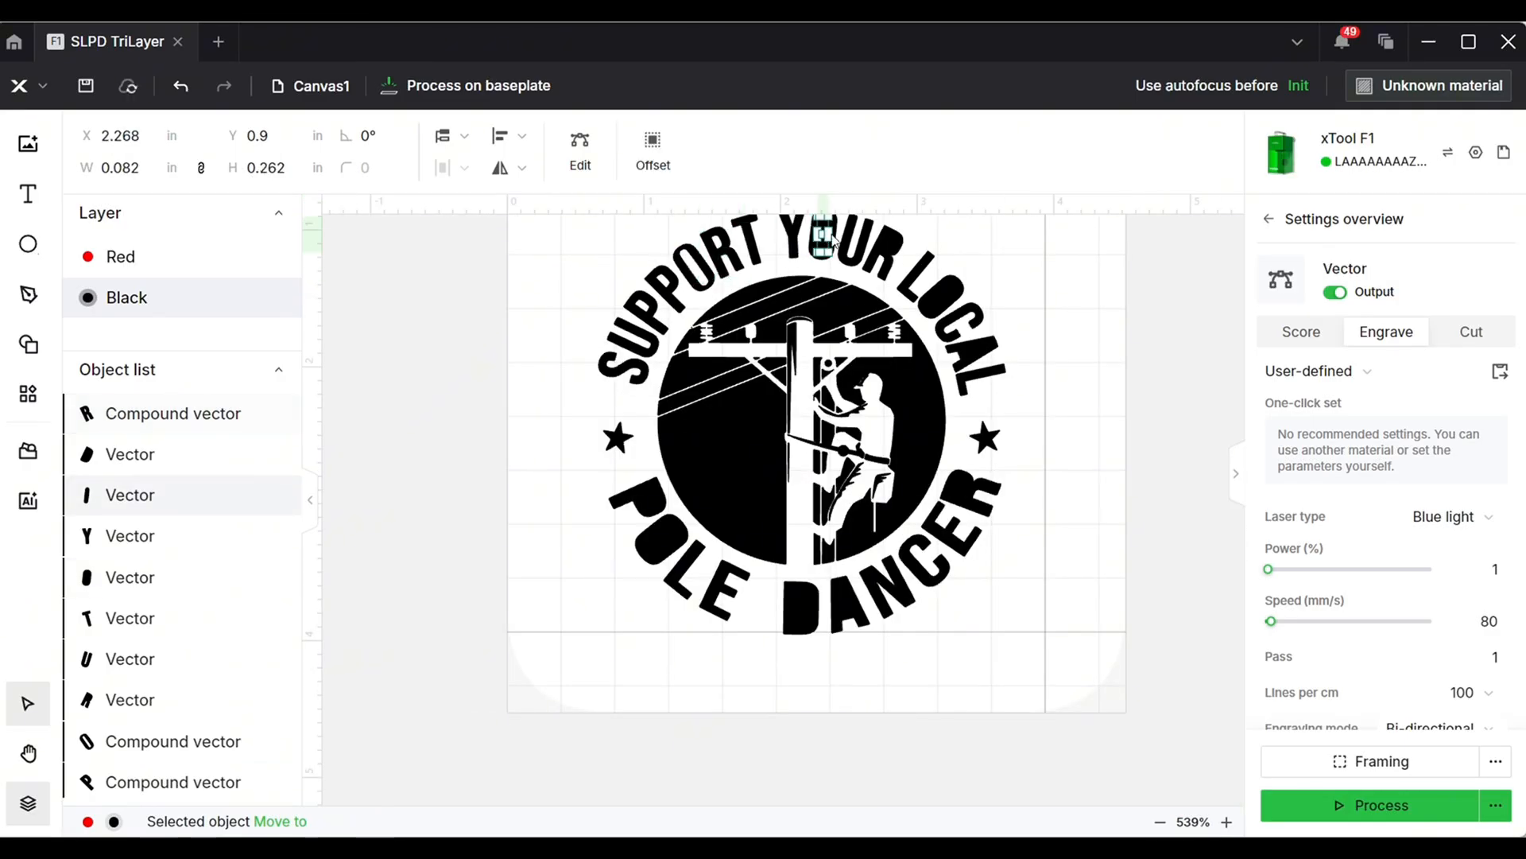
shift+click(835, 236)
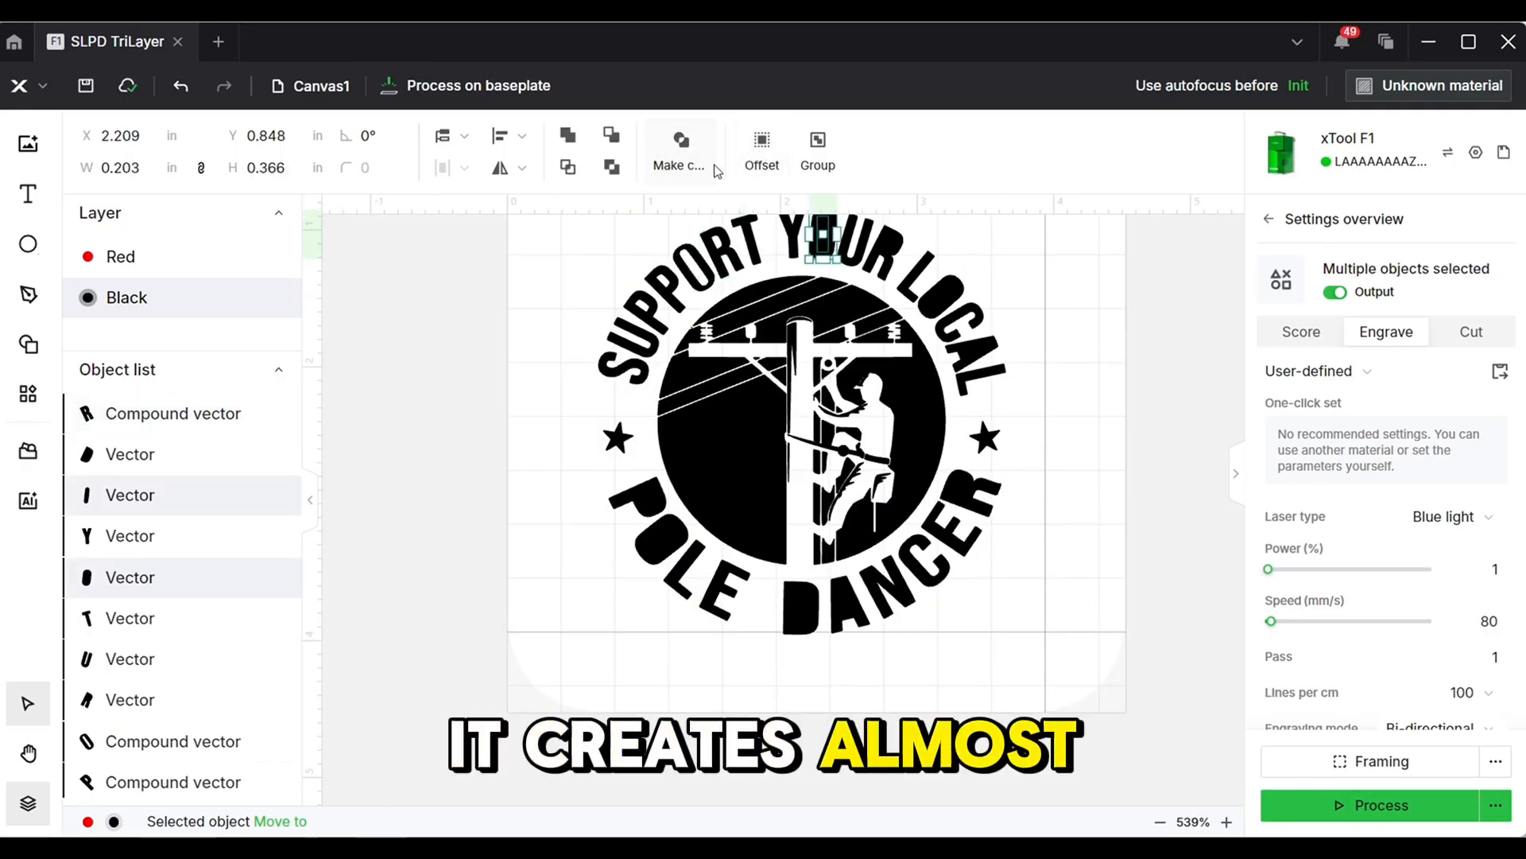
click(678, 147)
click(881, 245)
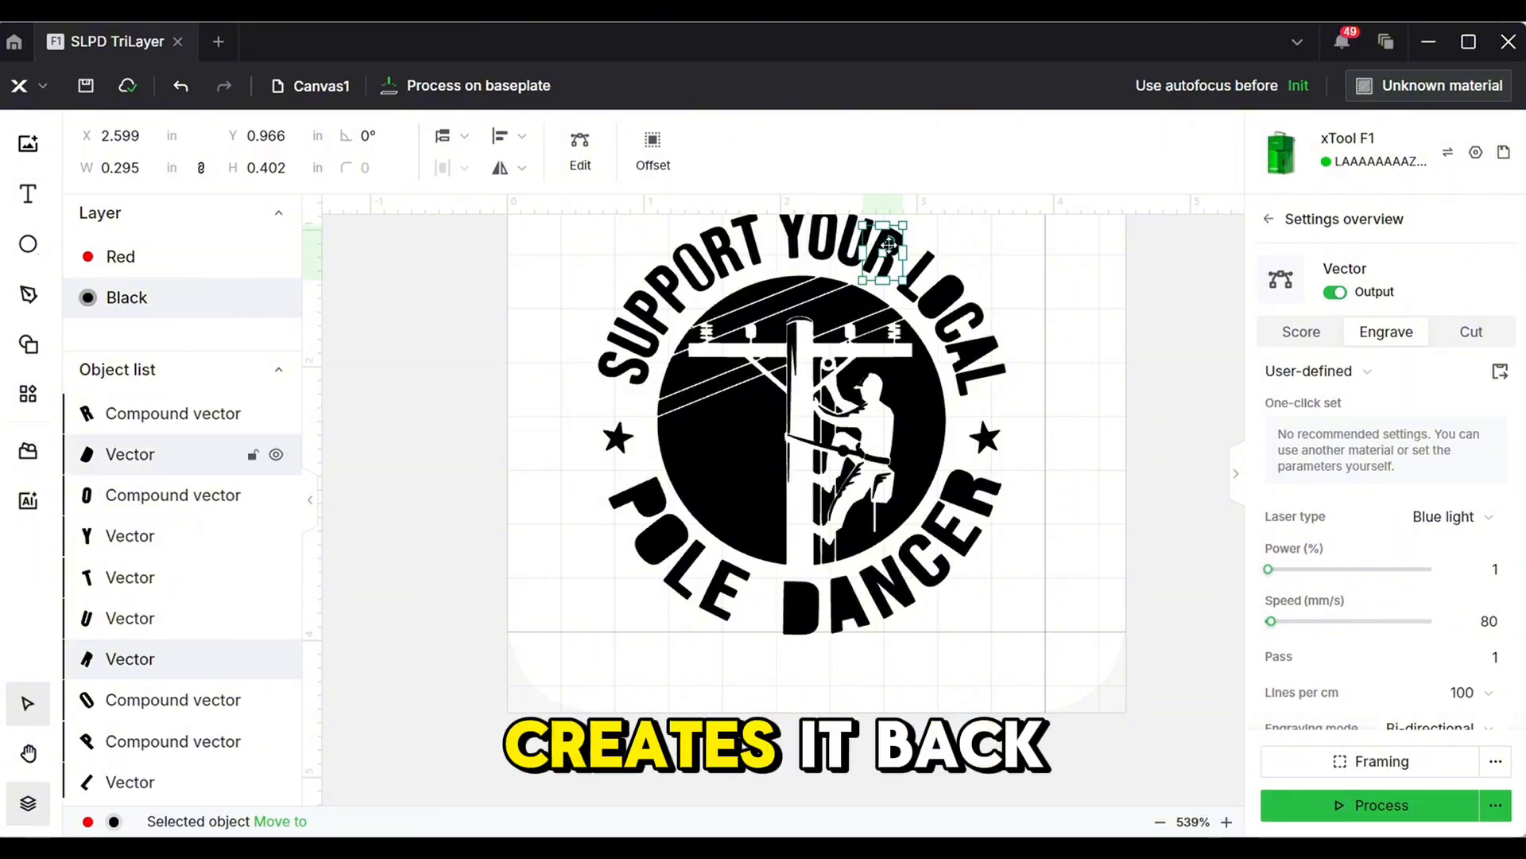
shift+click(262, 454)
click(702, 161)
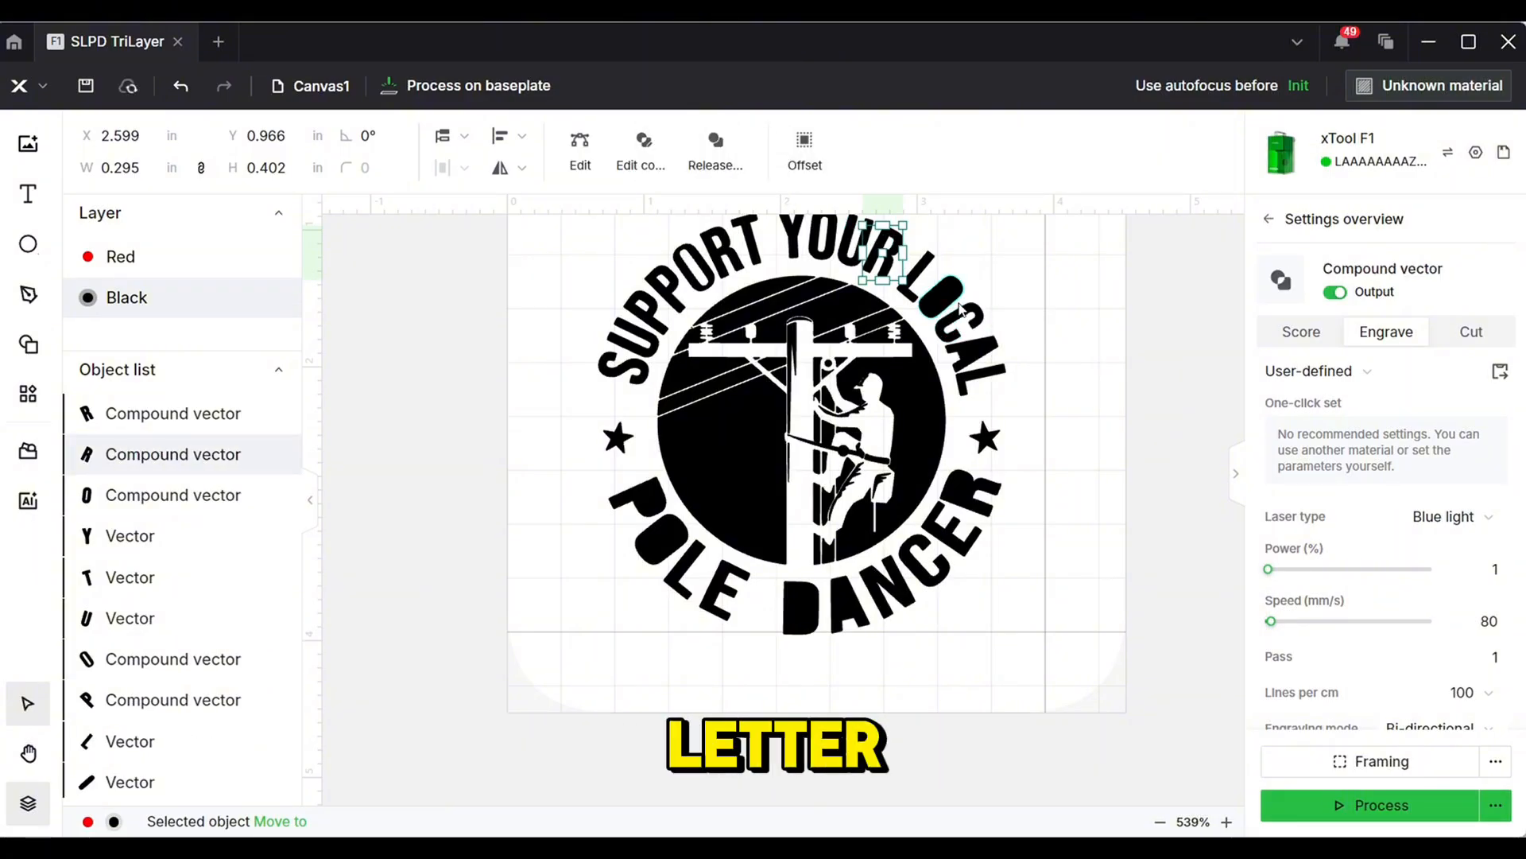
- Make separate compound vectors for the O and the A in LOCAL, each from its outline and inner shape
click(942, 294)
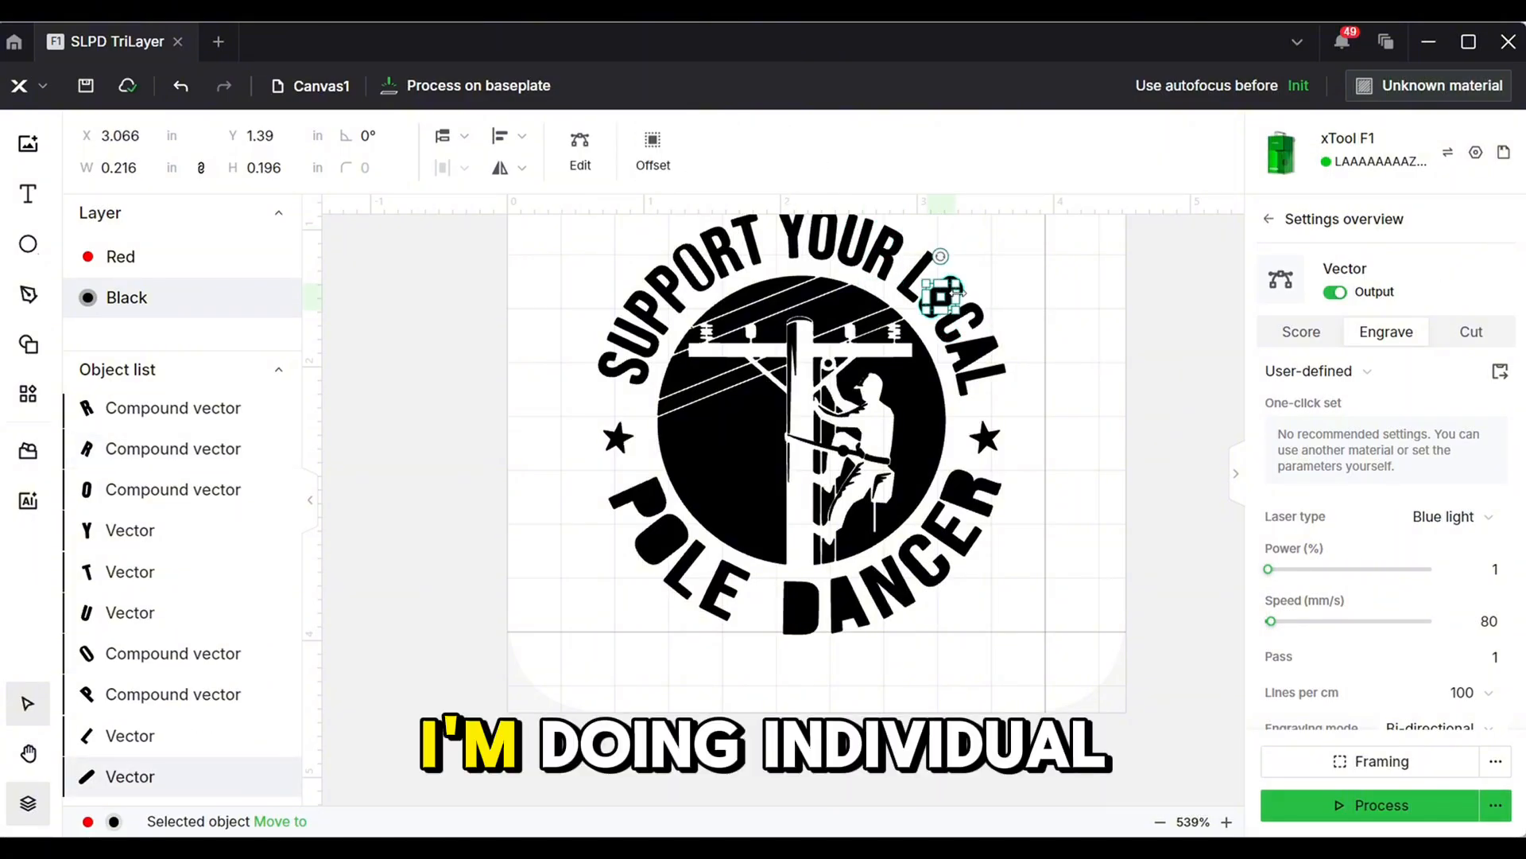
shift+click(922, 311)
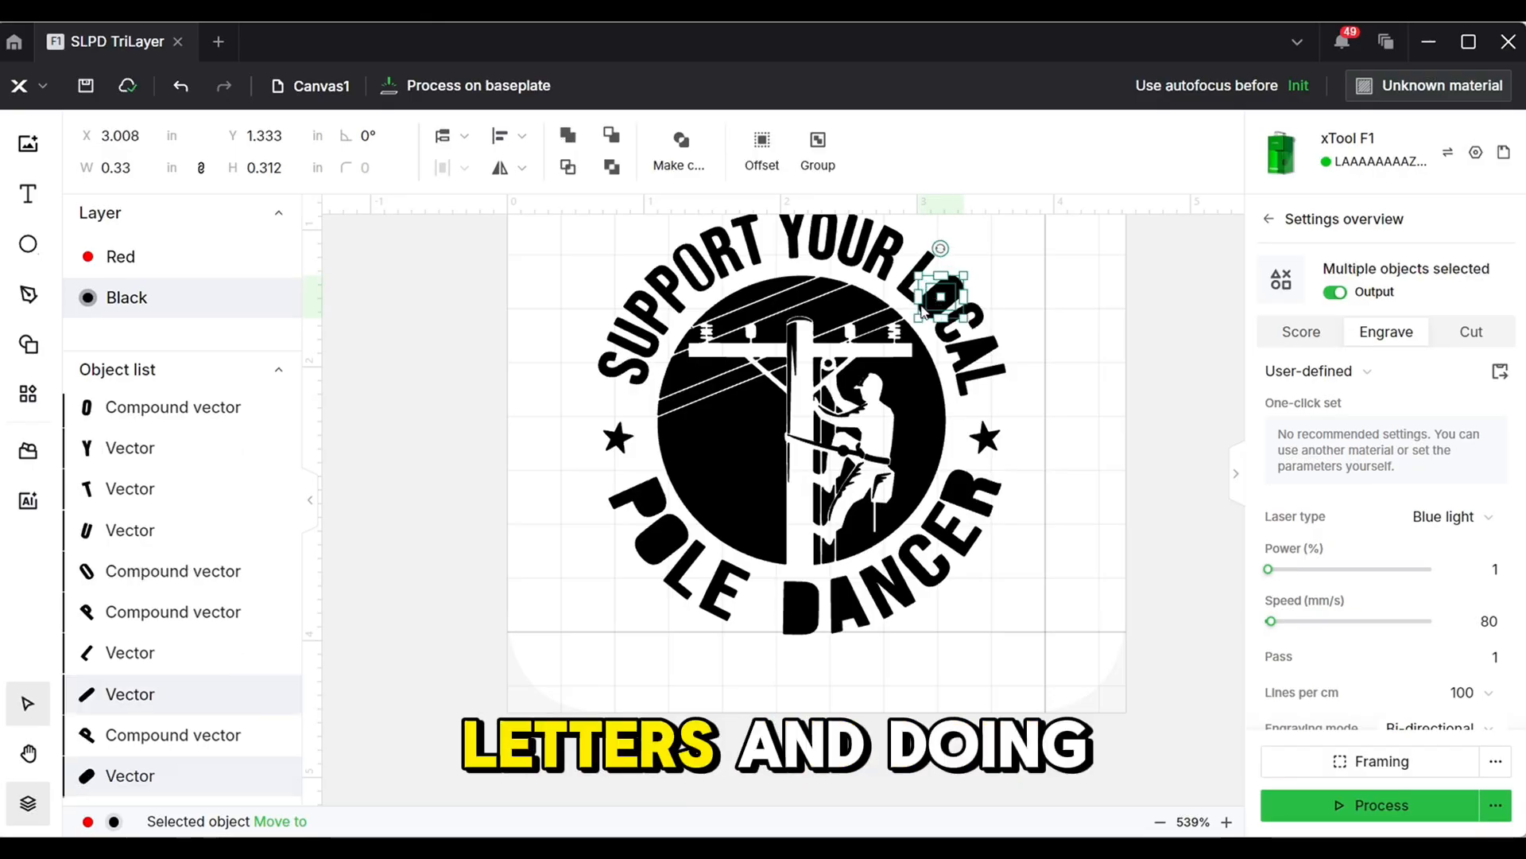
click(679, 149)
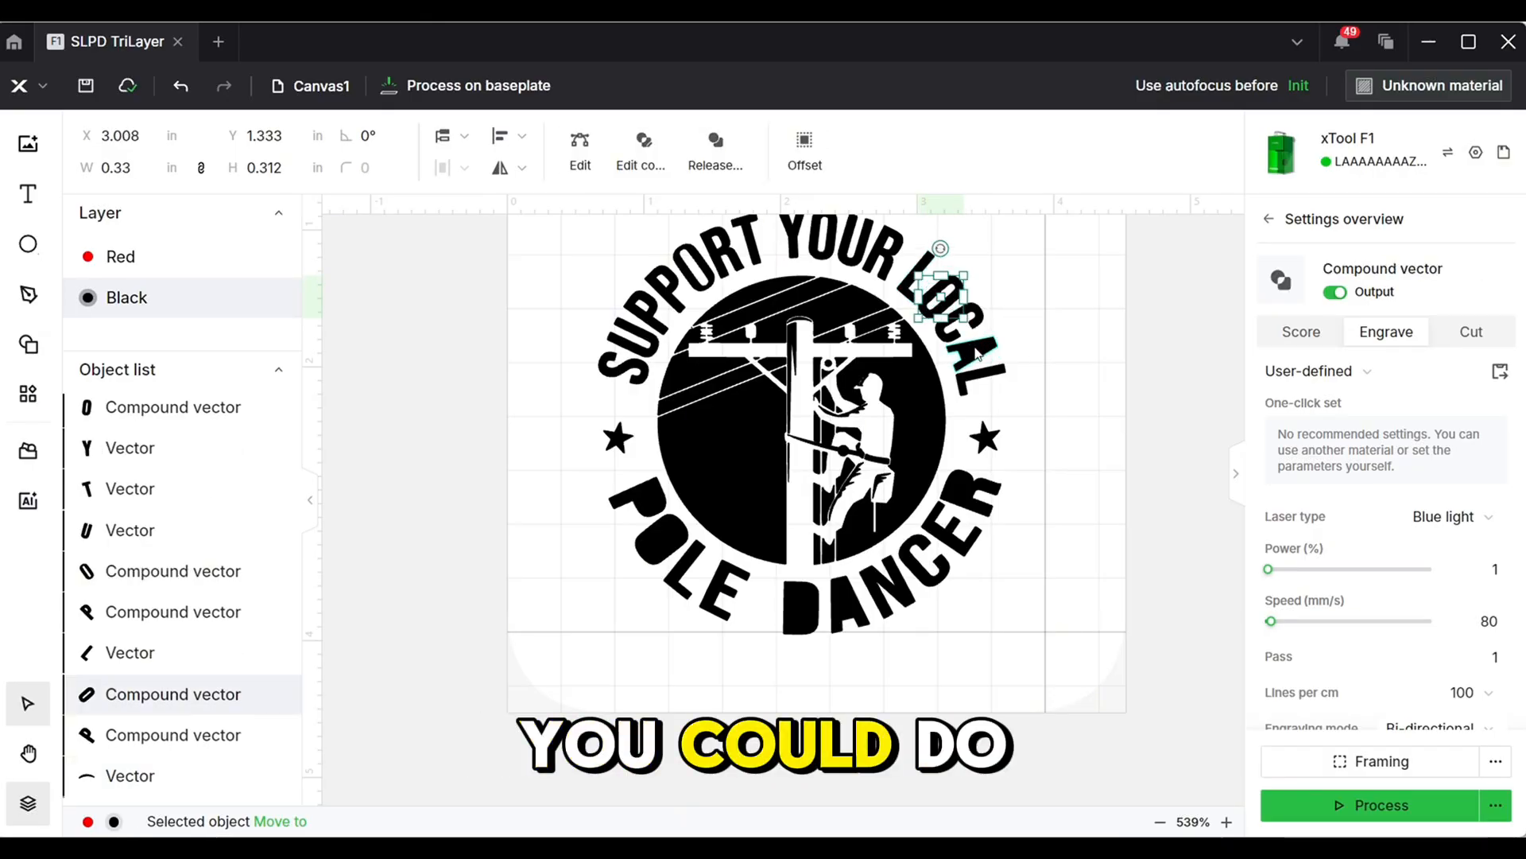
click(964, 361)
shift+click(962, 367)
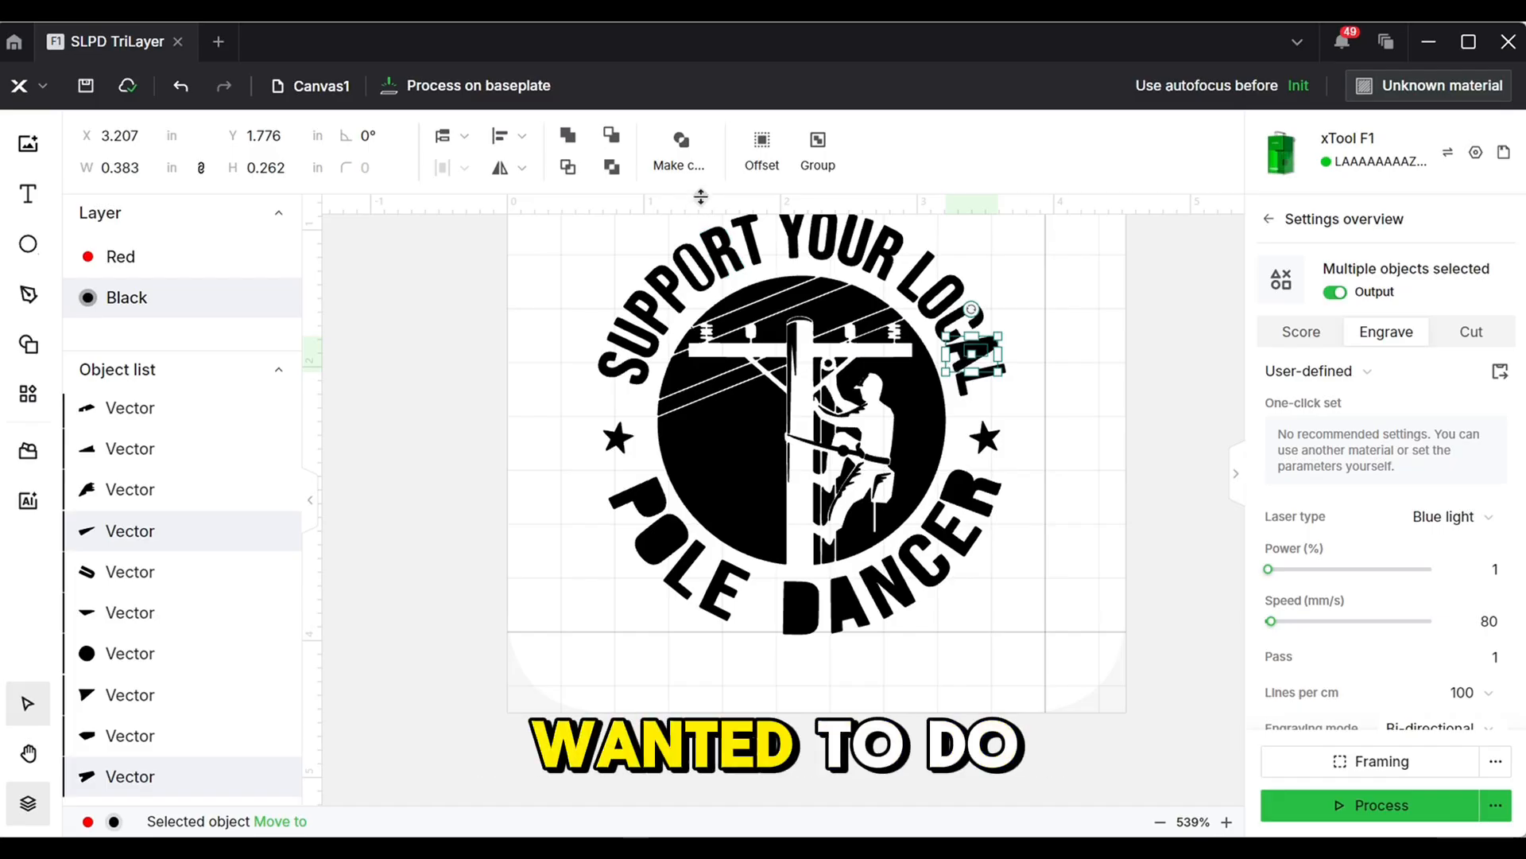
click(680, 149)
- Make separate compound vectors for the R and the A in DANCER, each from its outline and inner shape, and clear the selection
click(959, 484)
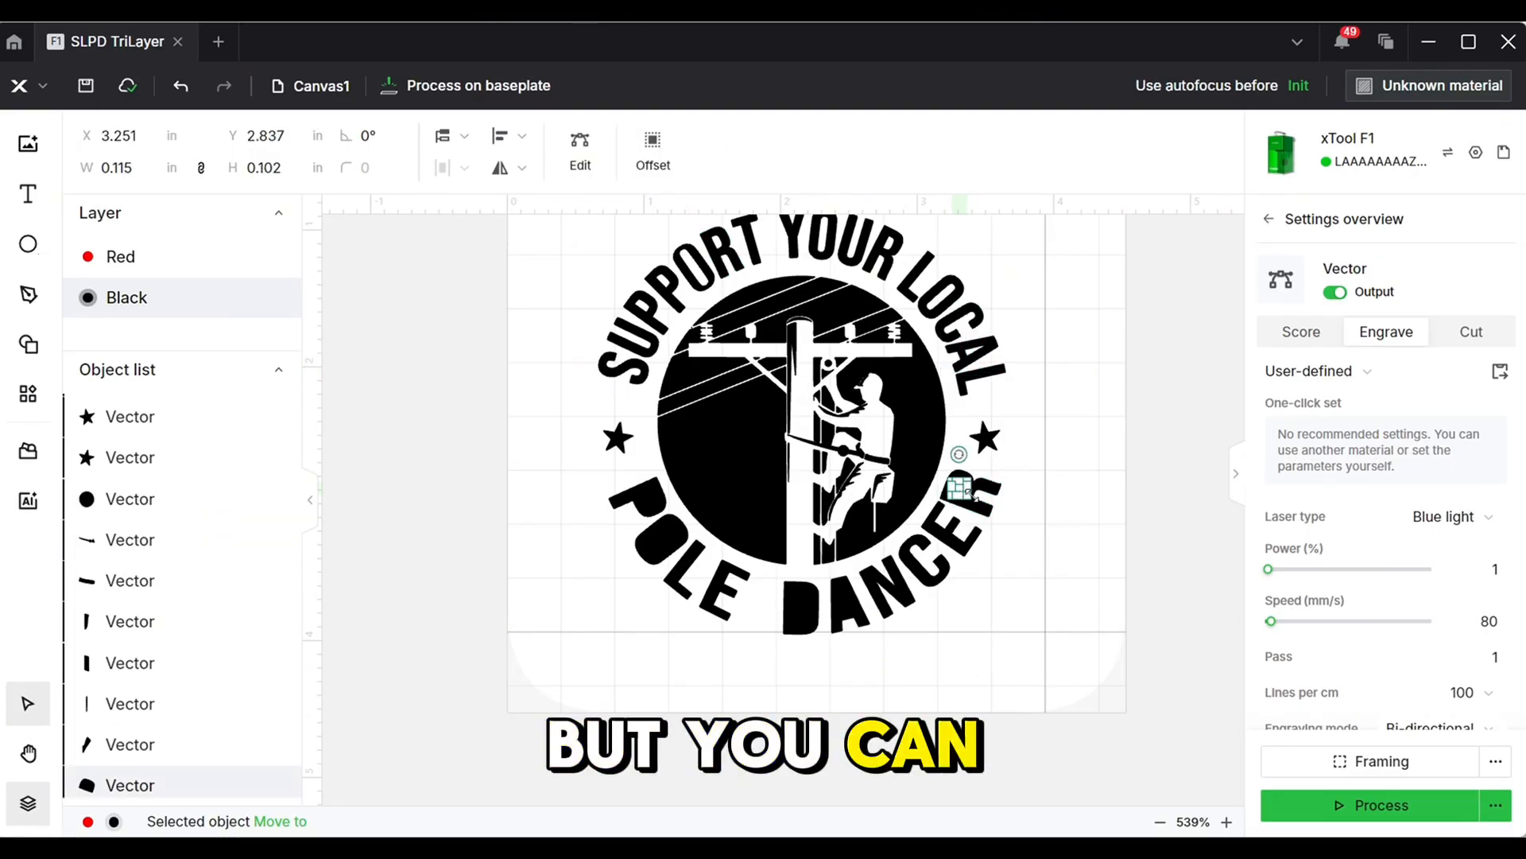
shift+click(968, 500)
click(680, 150)
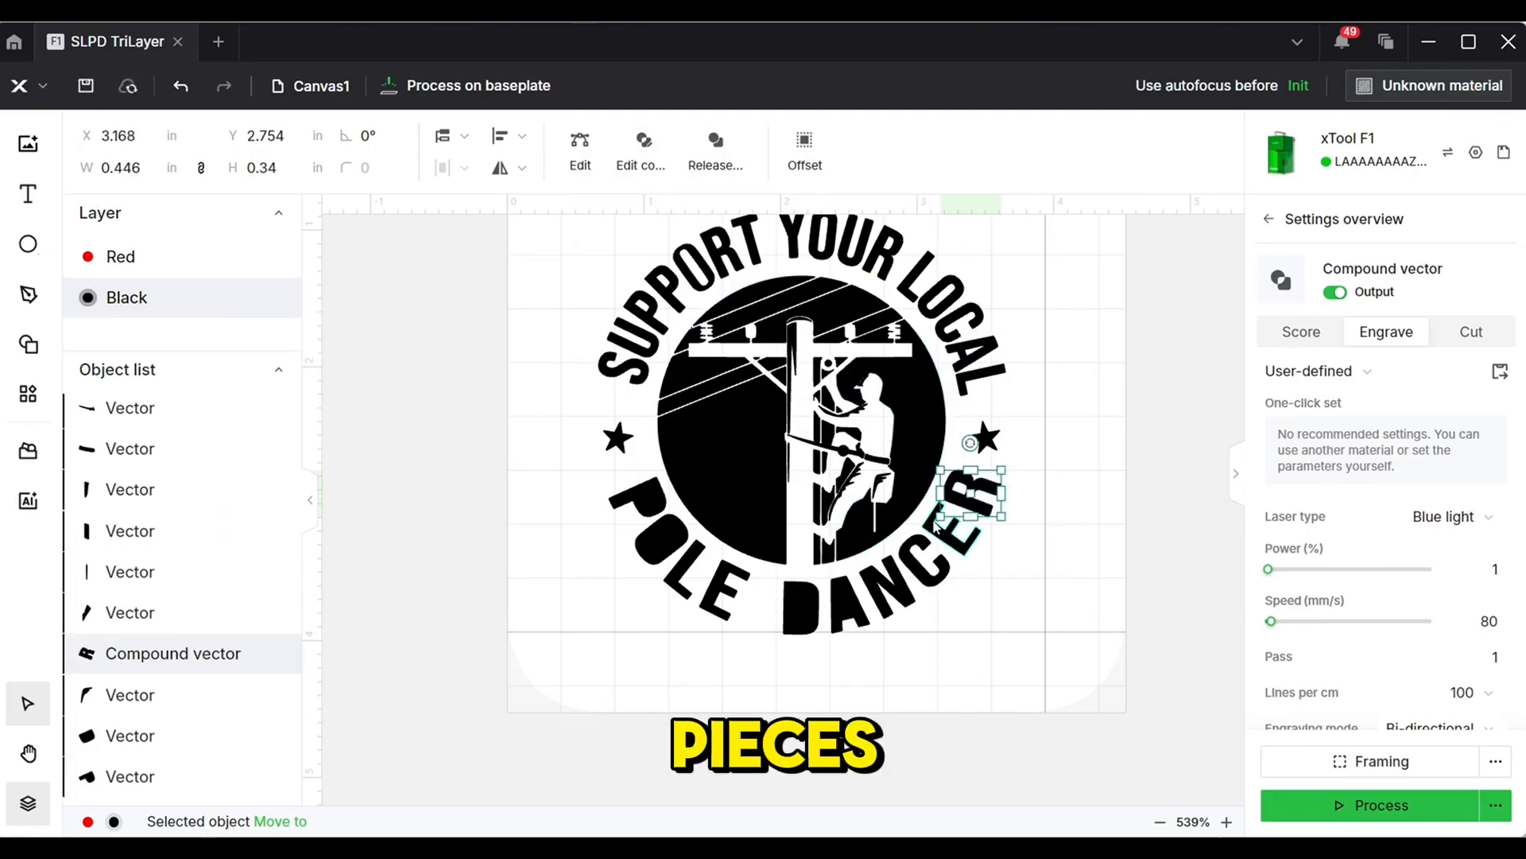
click(857, 612)
shift+click(847, 618)
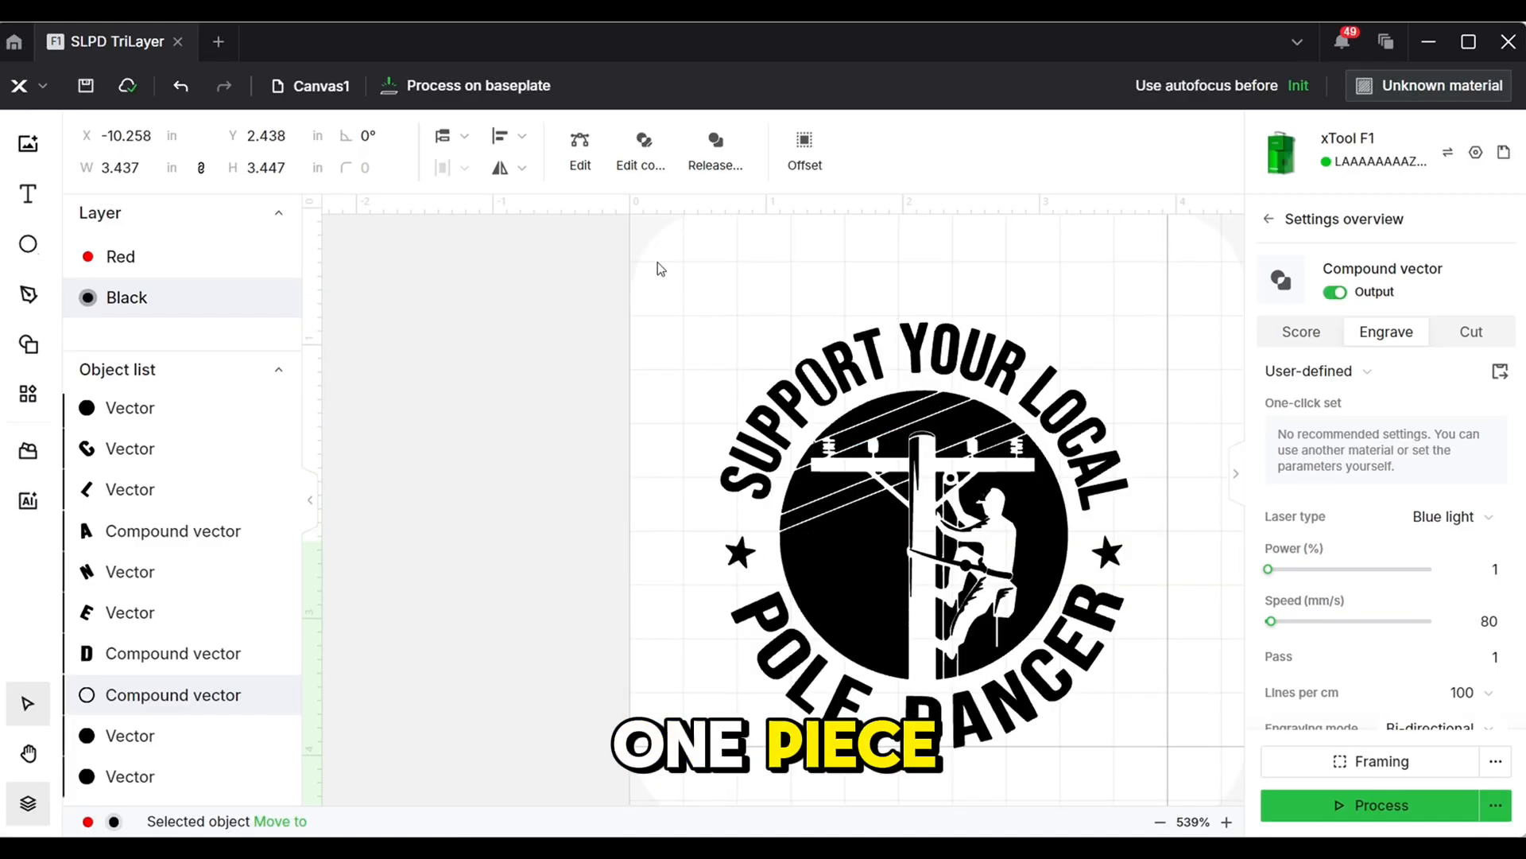
click(719, 414)
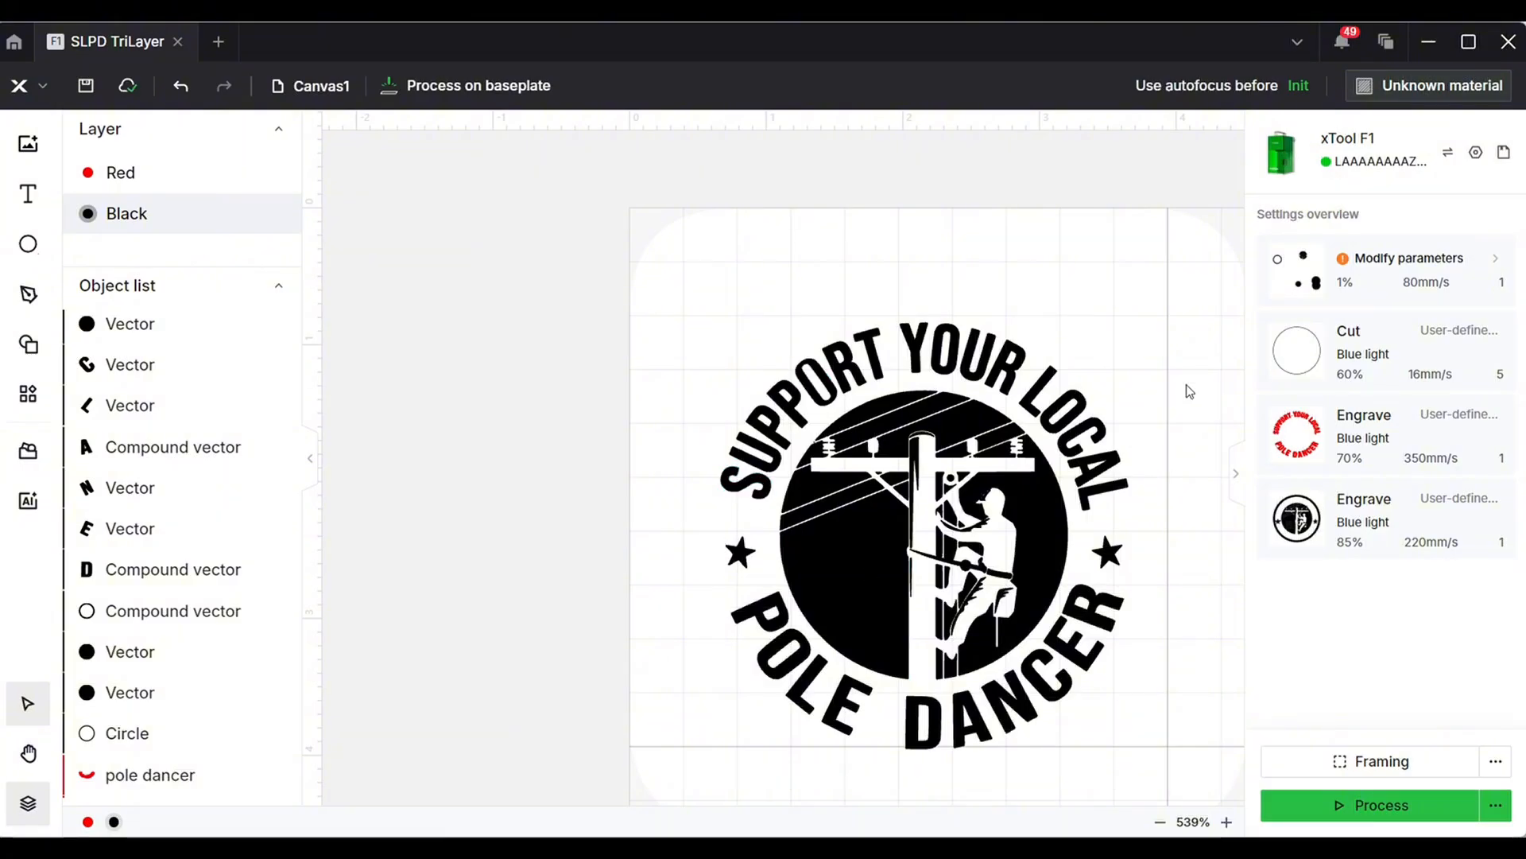
- Combine all the letters of SUPPORT YOUR LOCAL into a single compound vector
click(736, 493)
shift+click(750, 450)
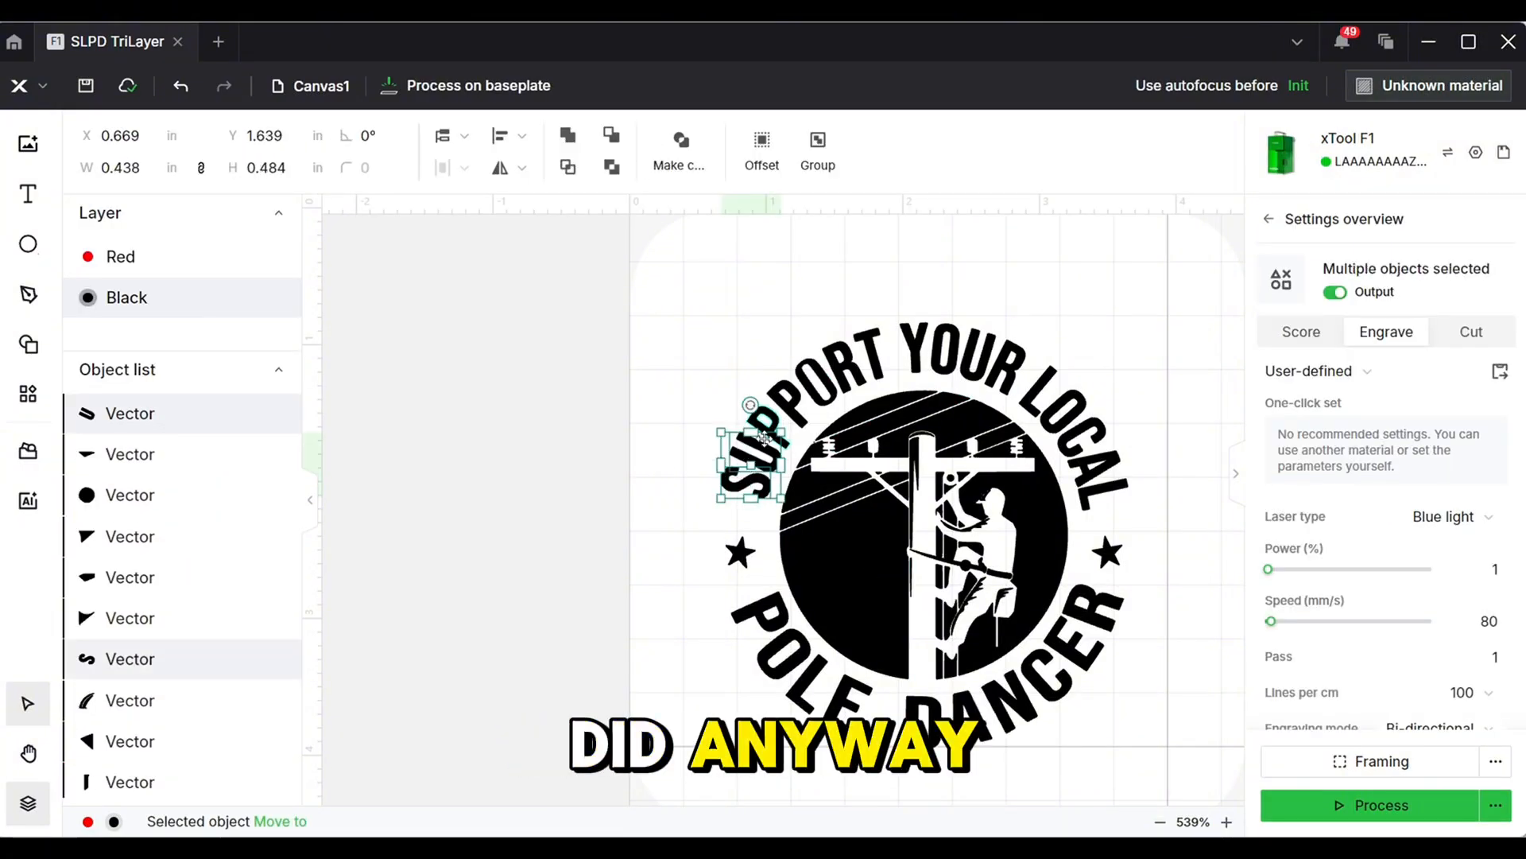
shift+click(770, 430)
shift+click(824, 391)
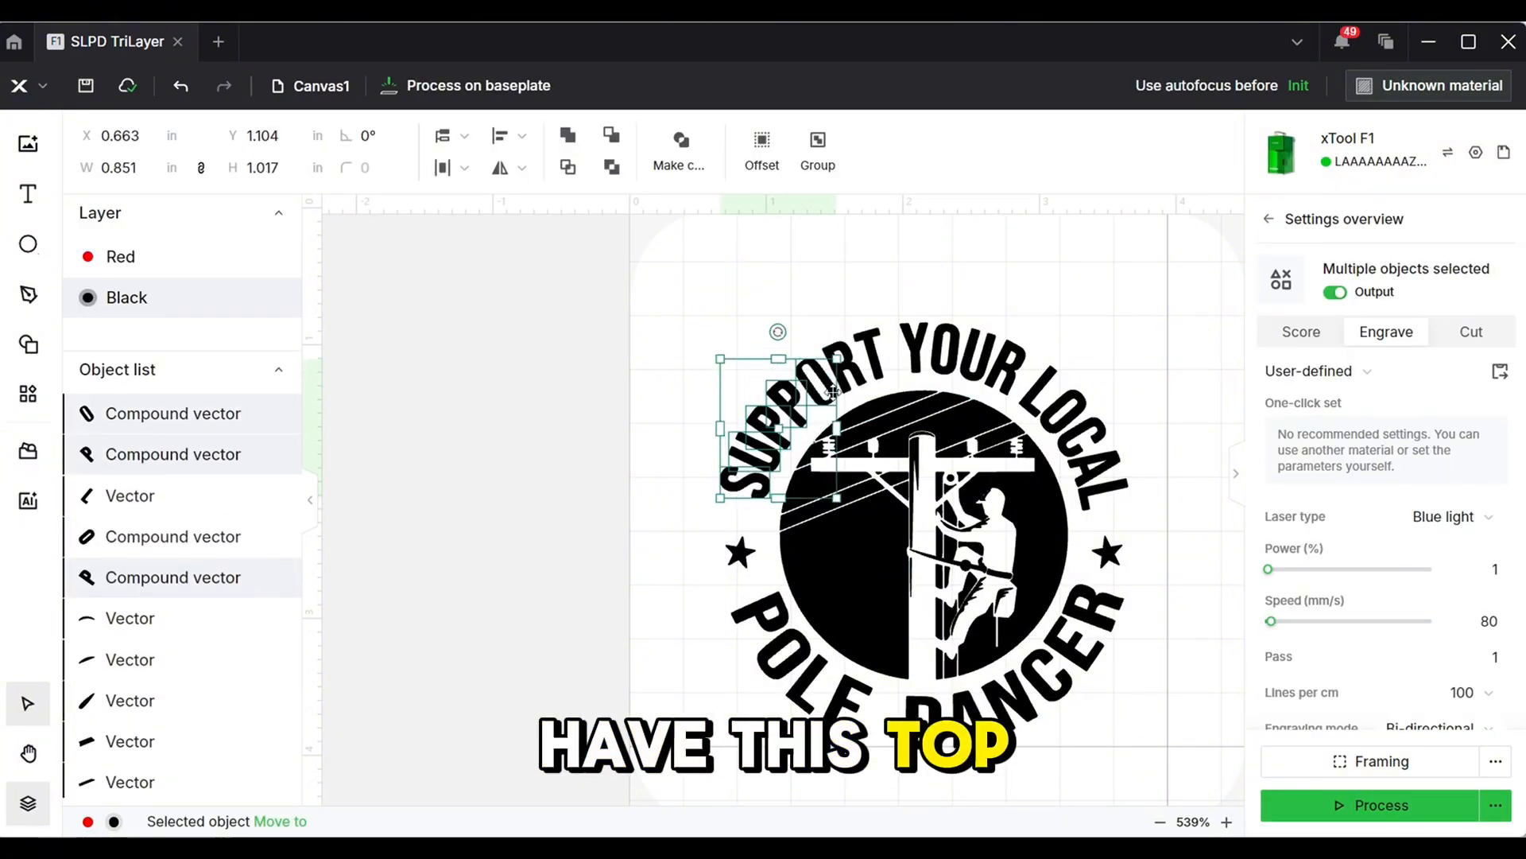
shift+click(848, 373)
shift+click(873, 359)
shift+click(915, 359)
shift+click(945, 359)
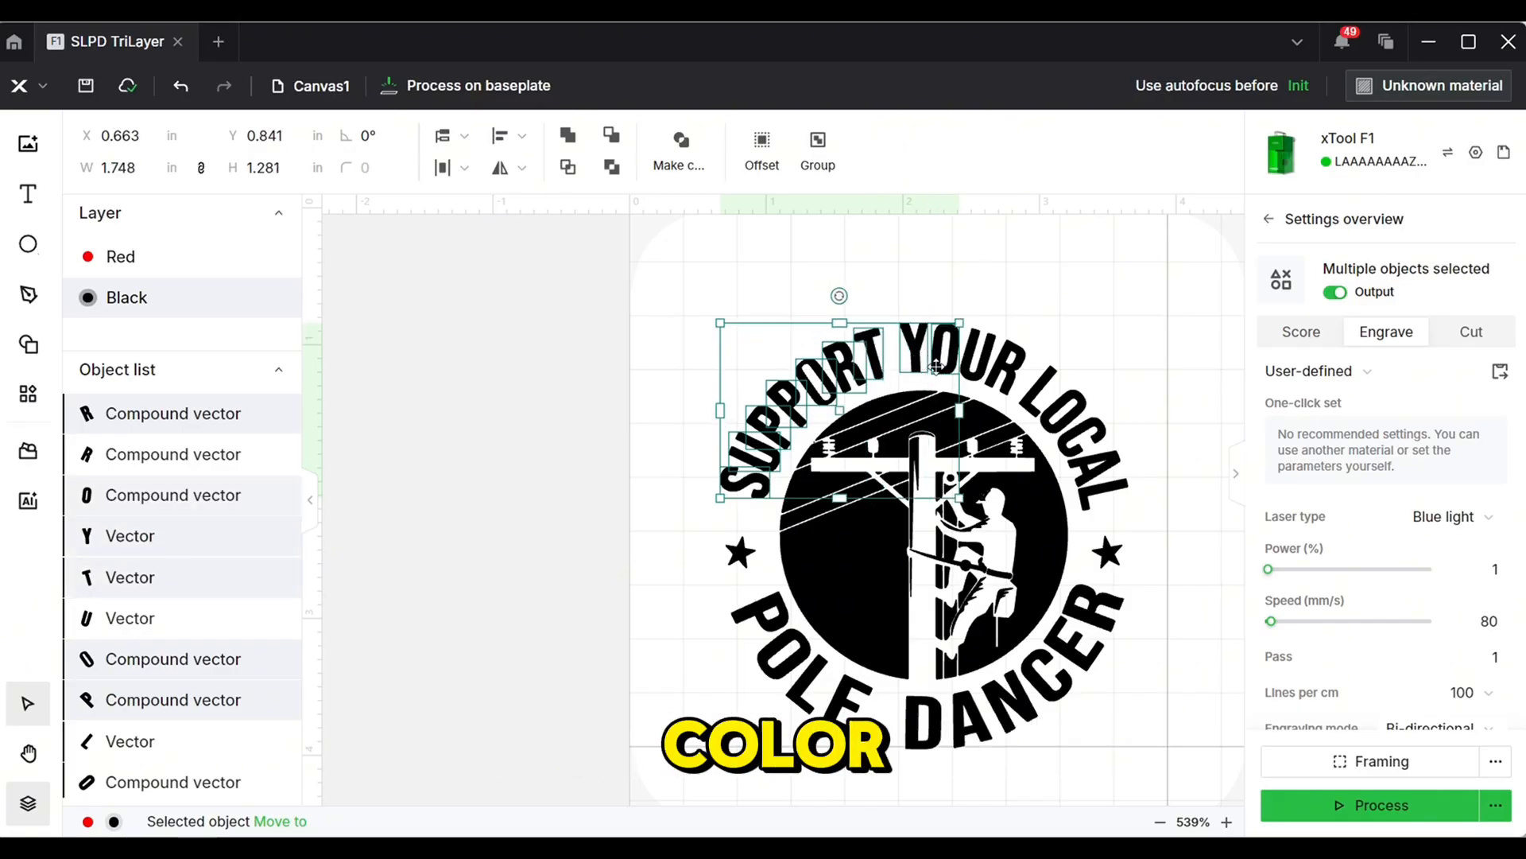
shift+click(976, 368)
shift+click(1004, 386)
shift+click(1026, 388)
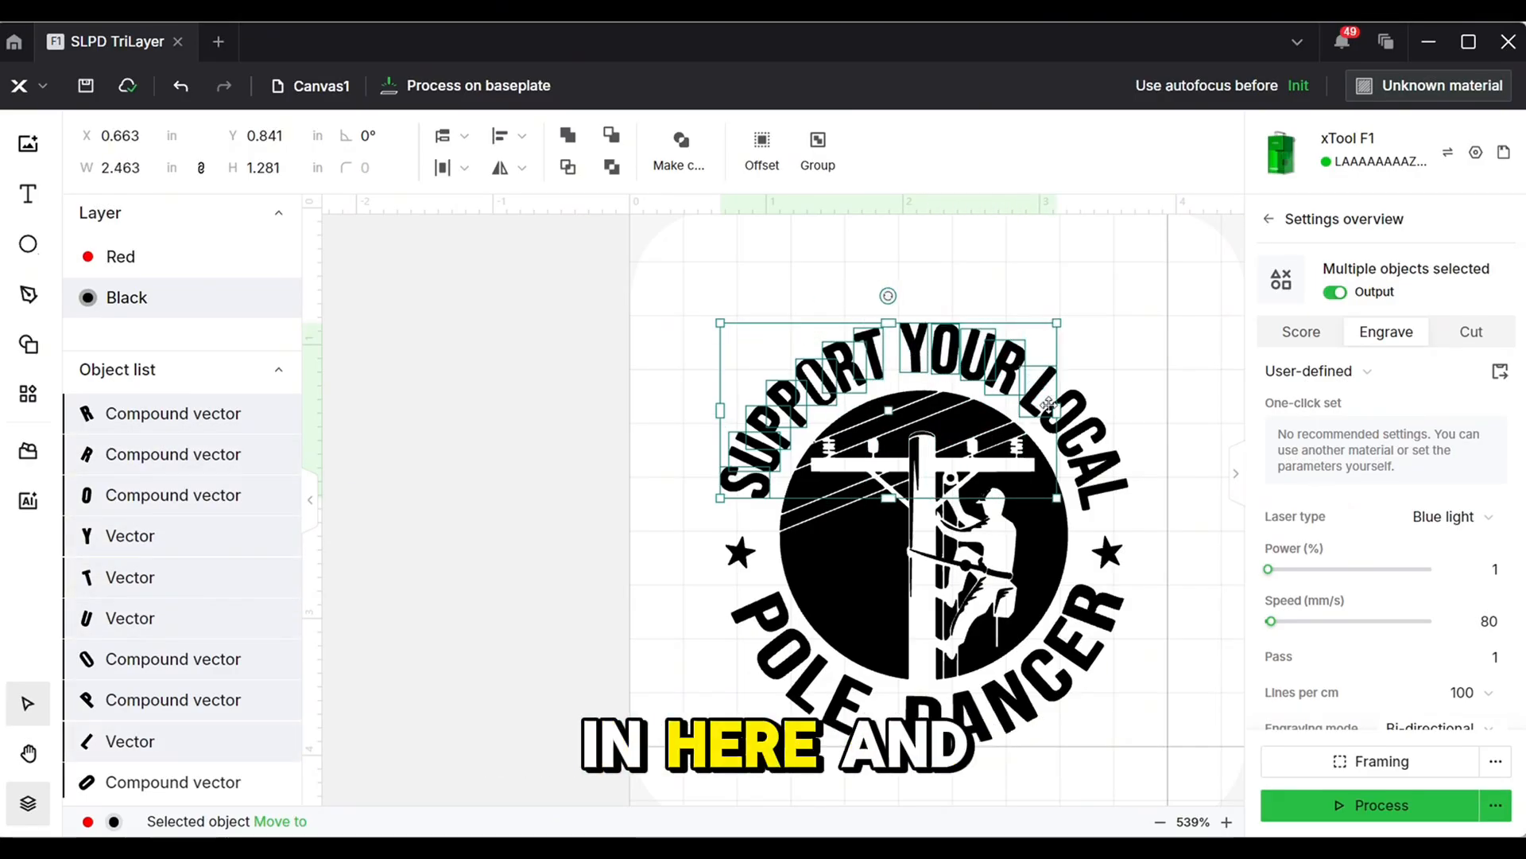
shift+click(1071, 415)
shift+click(1094, 445)
shift+click(1105, 469)
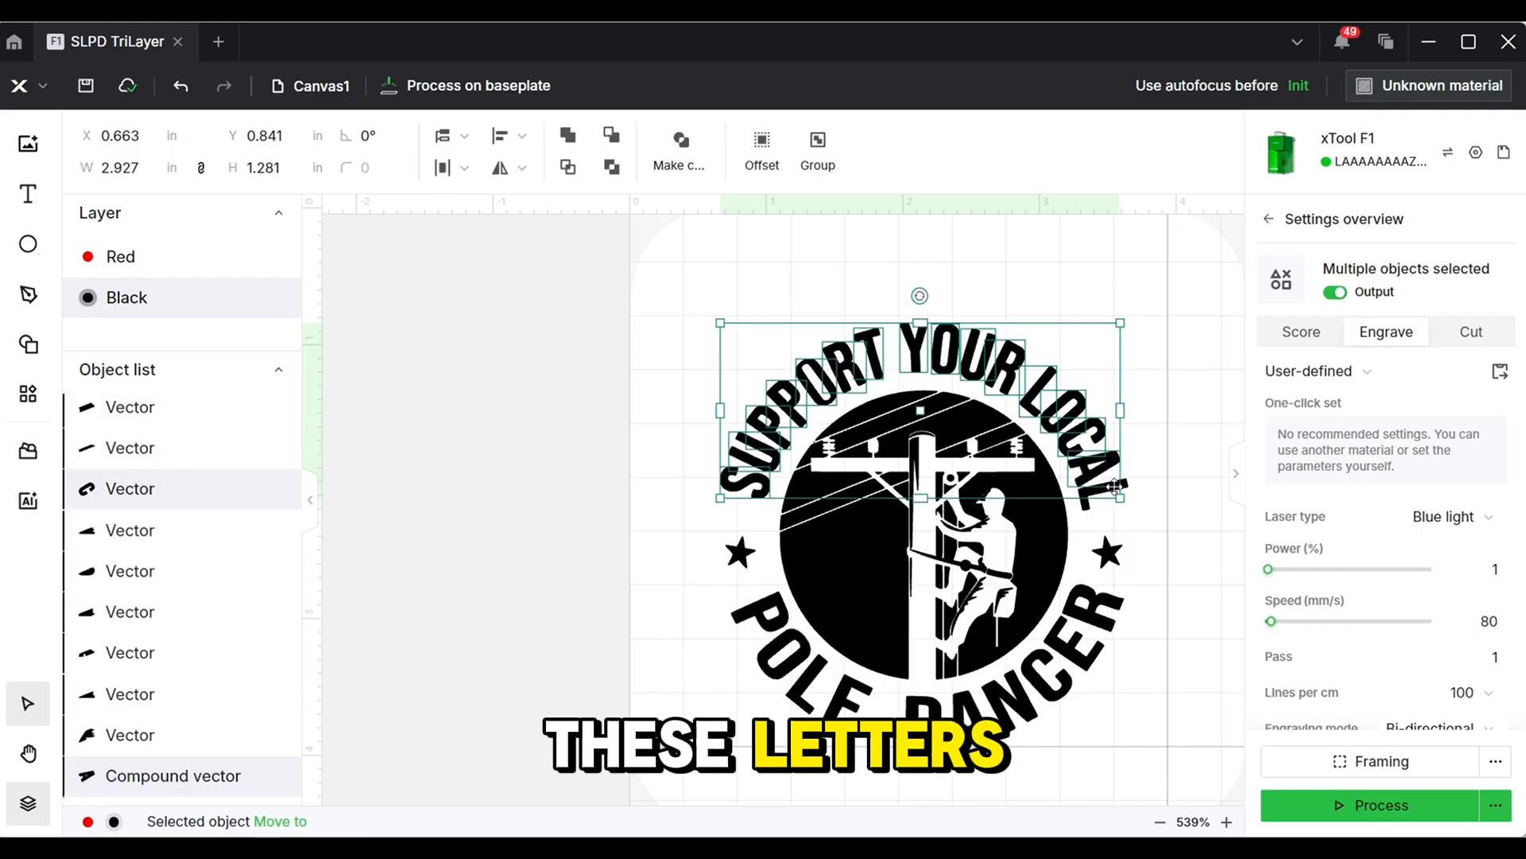
shift+click(1114, 491)
click(681, 143)
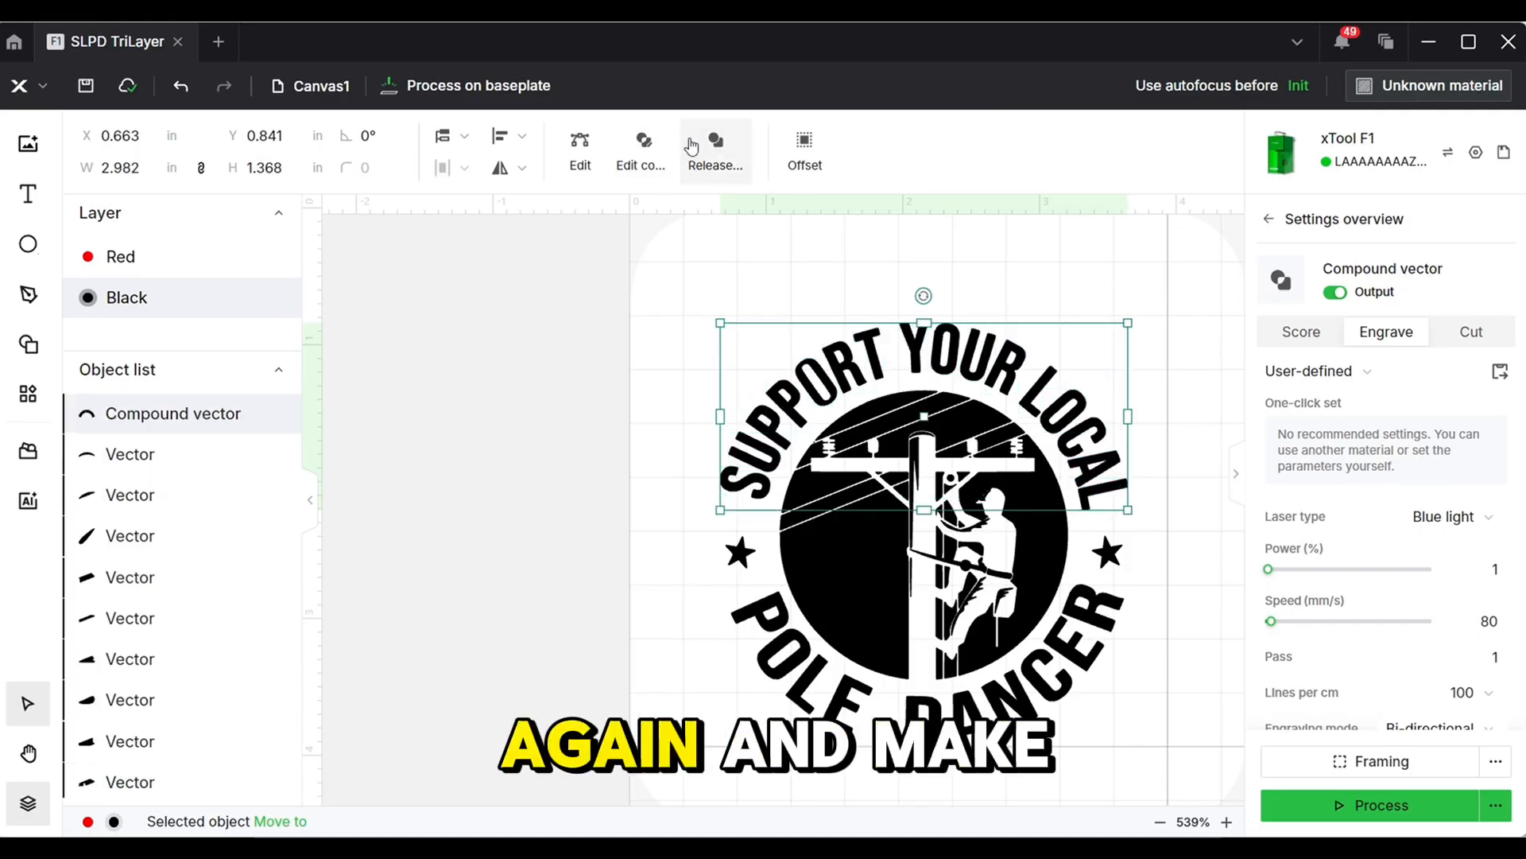
- Rename the SUPPORT YOUR LOCAL compound vector as Support
right_click(130, 422)
click(177, 493)
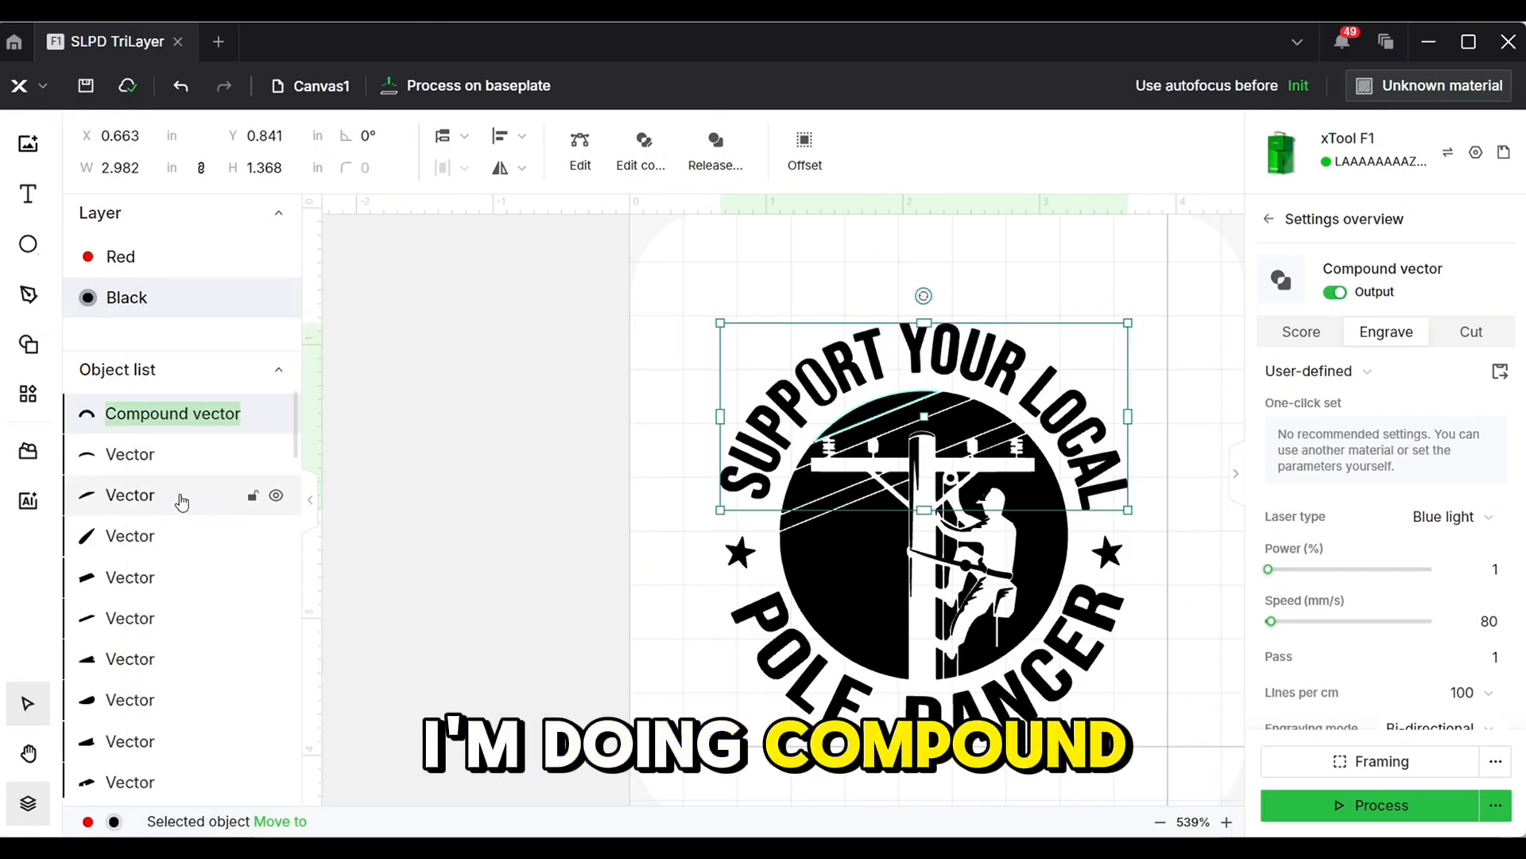
text(Support)
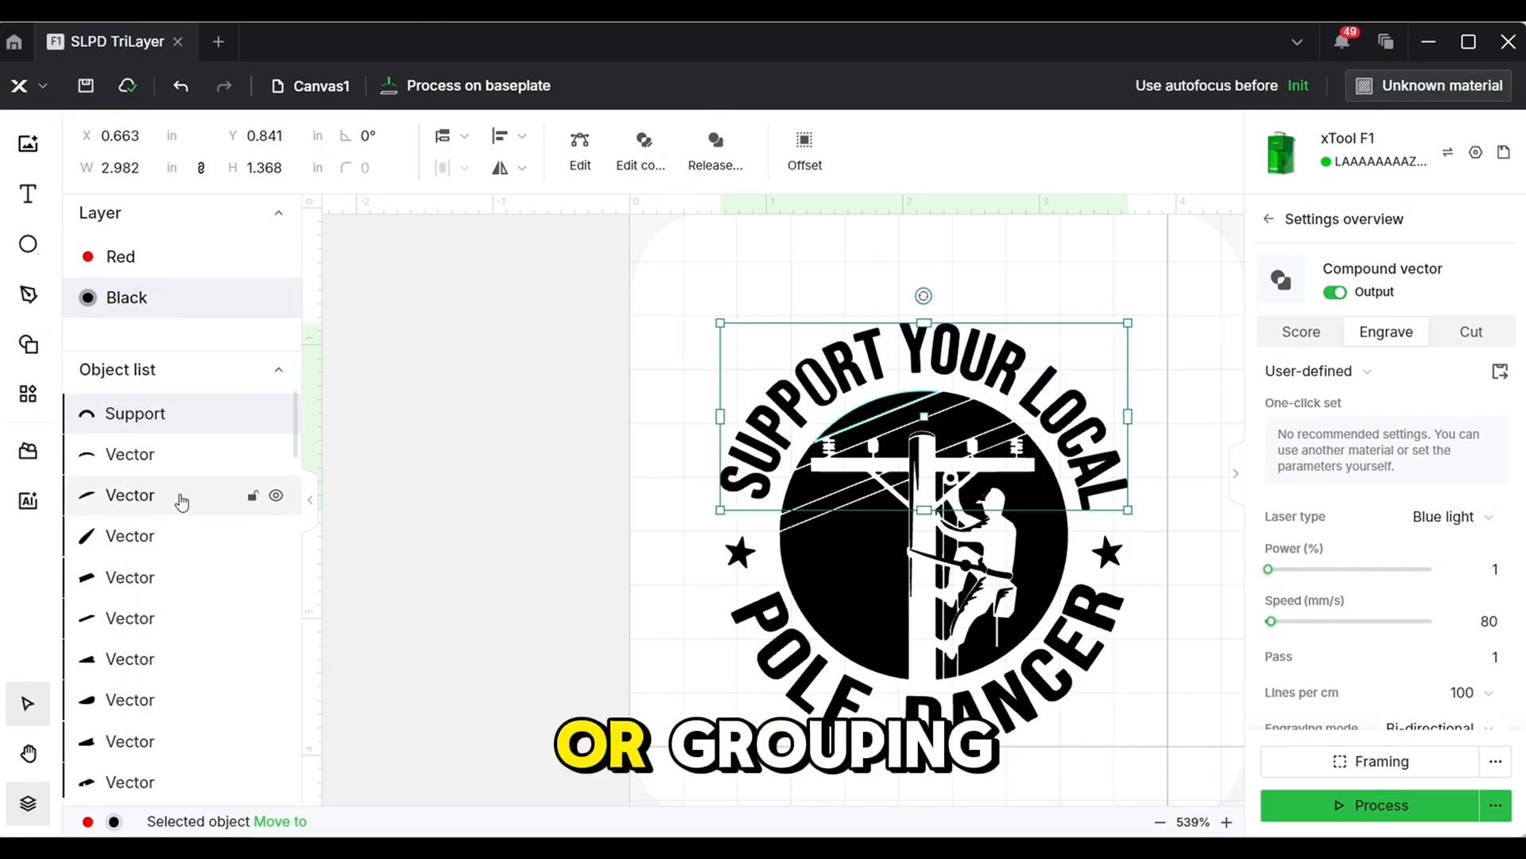
- Combine all the letters of POLE DANCER into a single compound vector
click(772, 620)
shift+click(797, 662)
shift+click(815, 701)
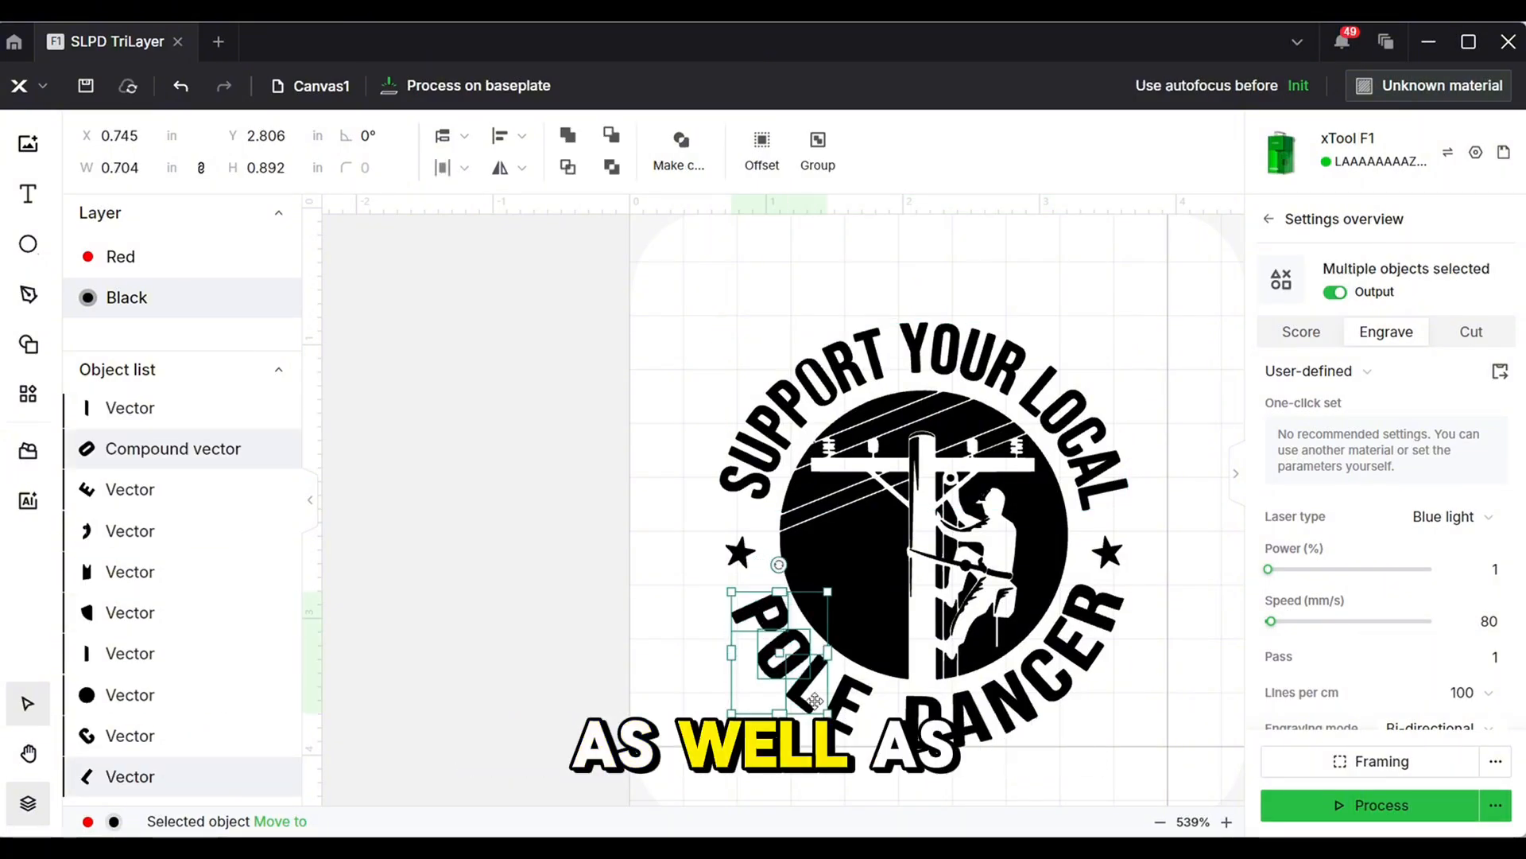
shift+click(841, 714)
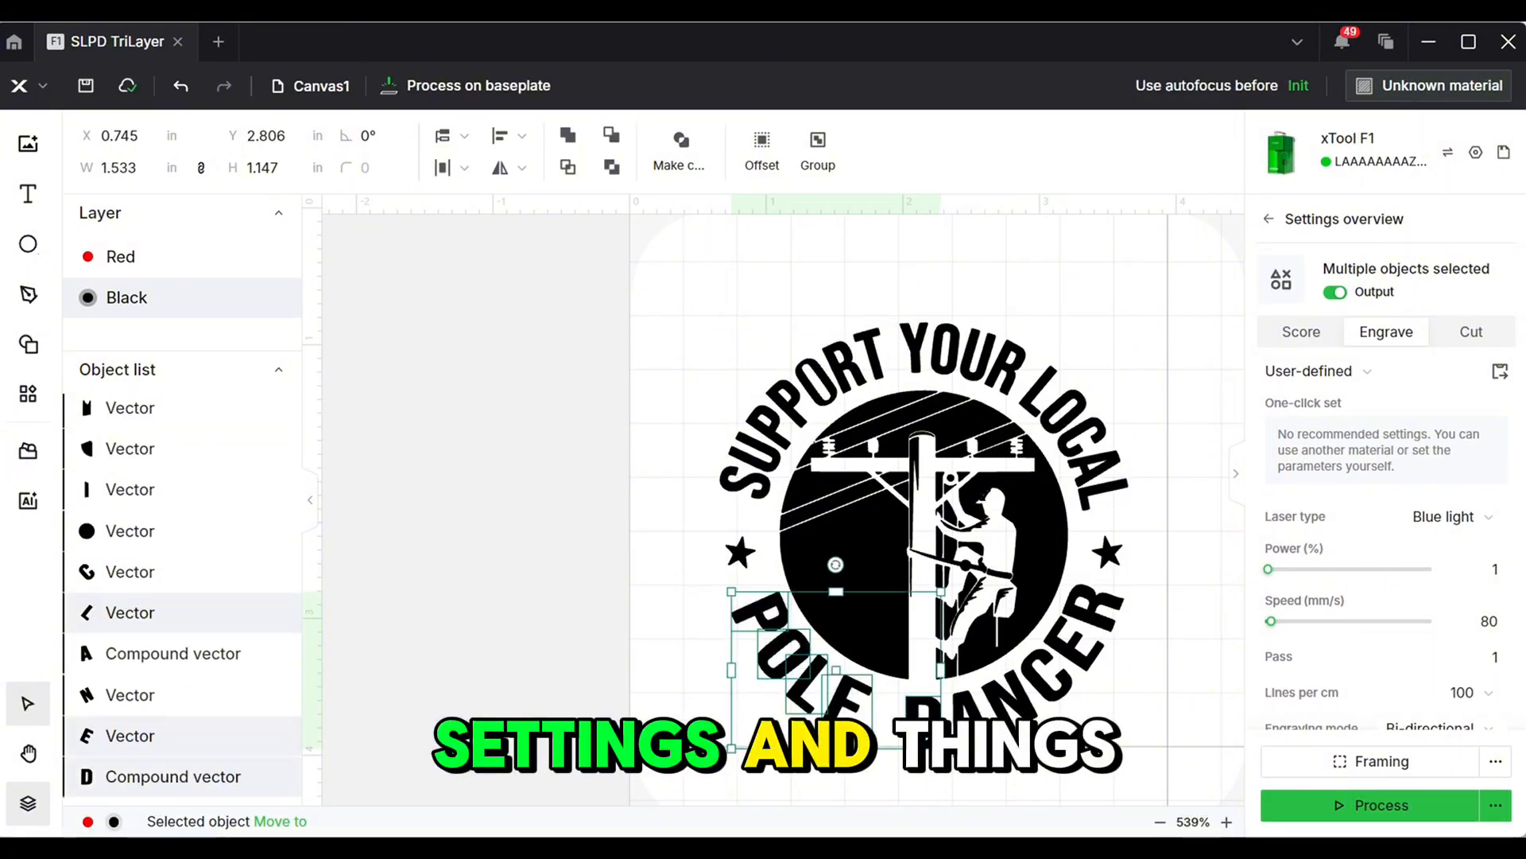
shift+click(966, 739)
shift+click(975, 716)
shift+click(1005, 699)
shift+click(1035, 676)
shift+click(1067, 645)
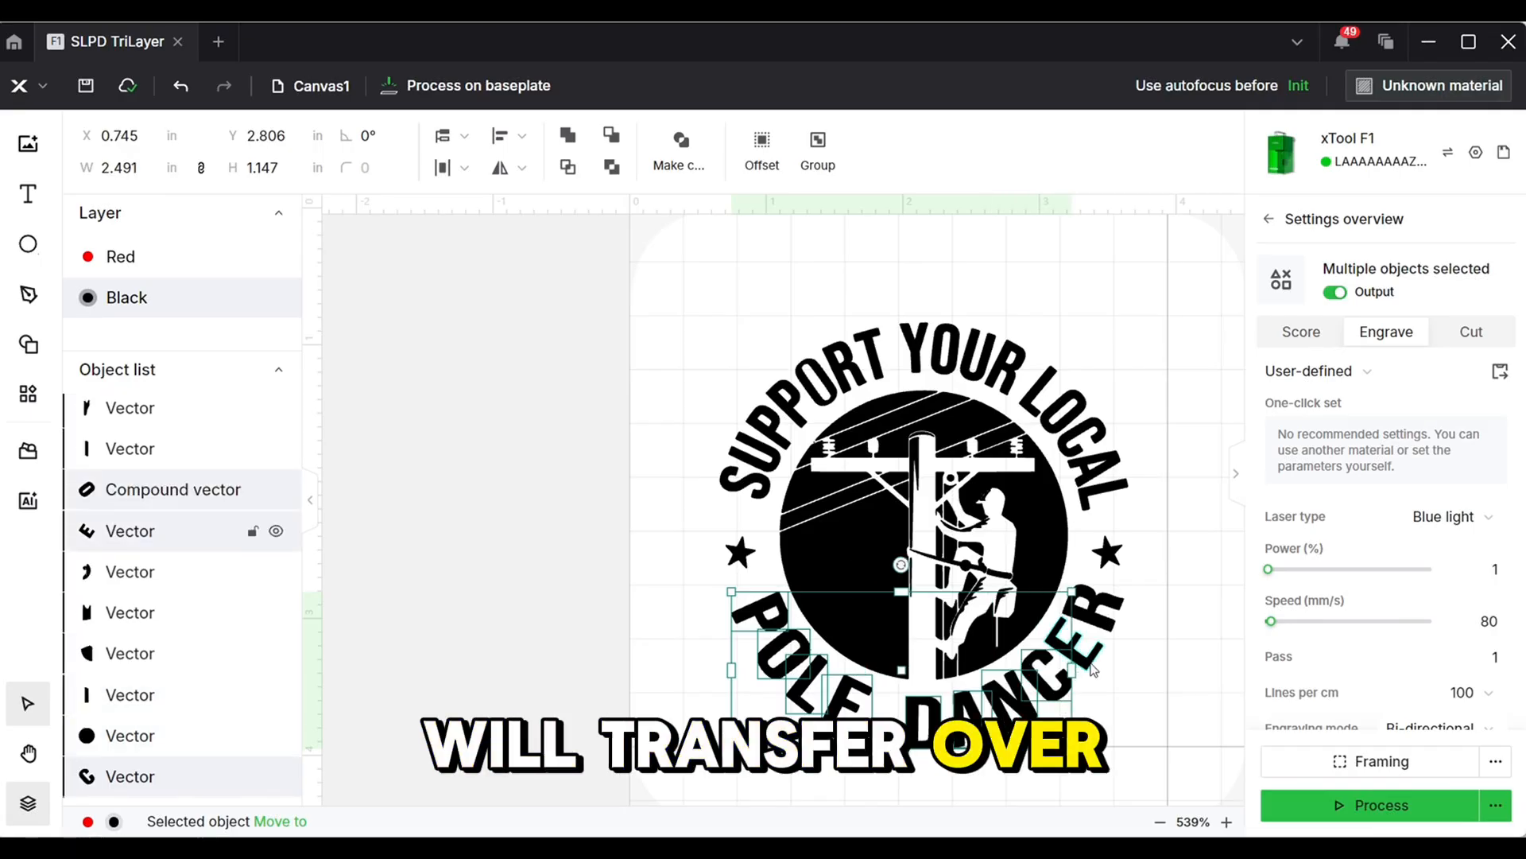
shift+click(1104, 620)
shift+click(1103, 620)
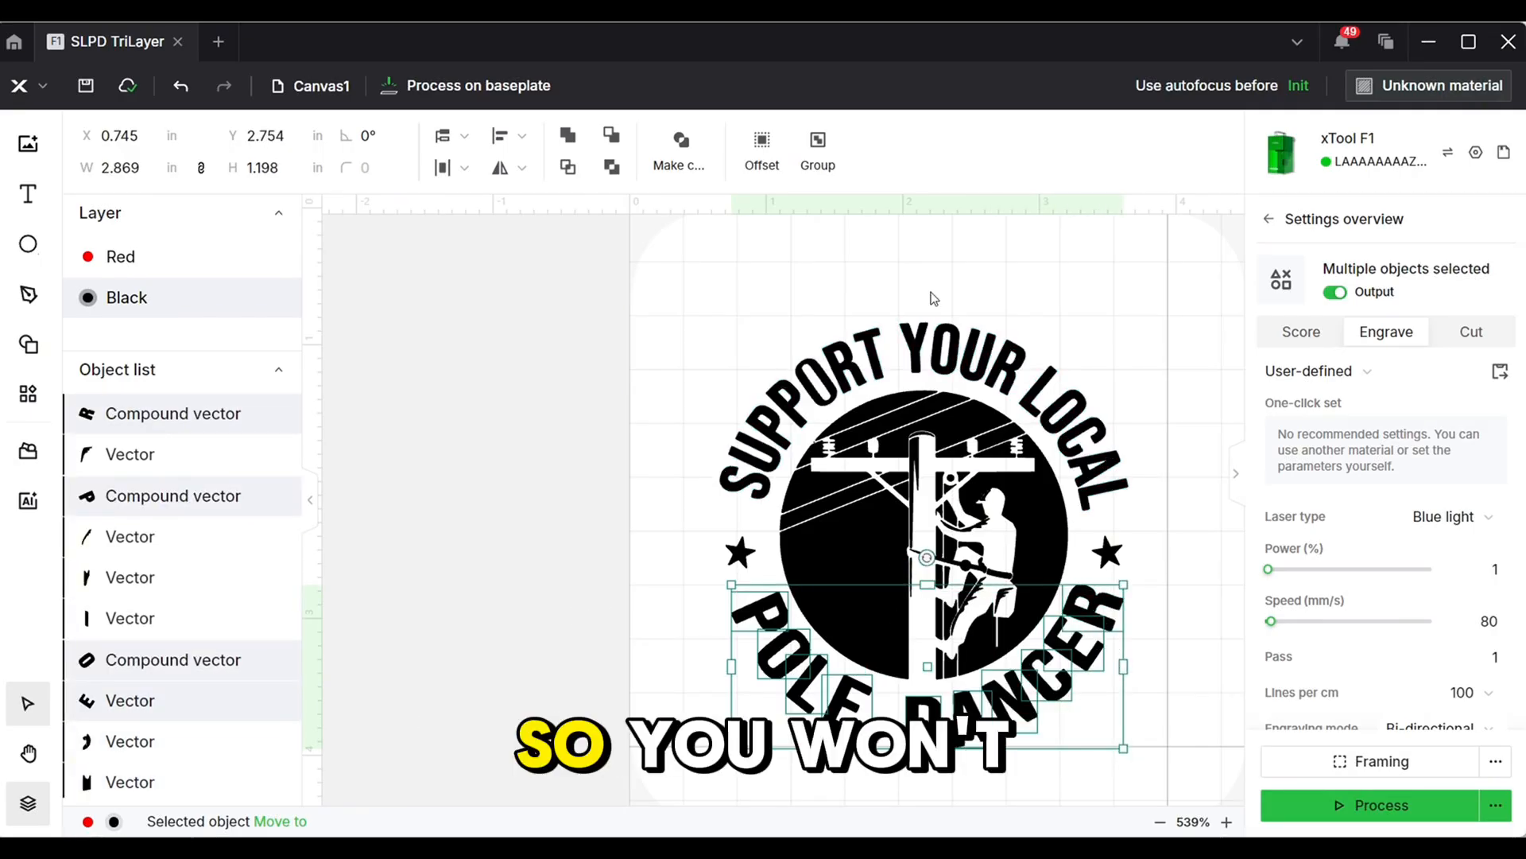
click(686, 149)
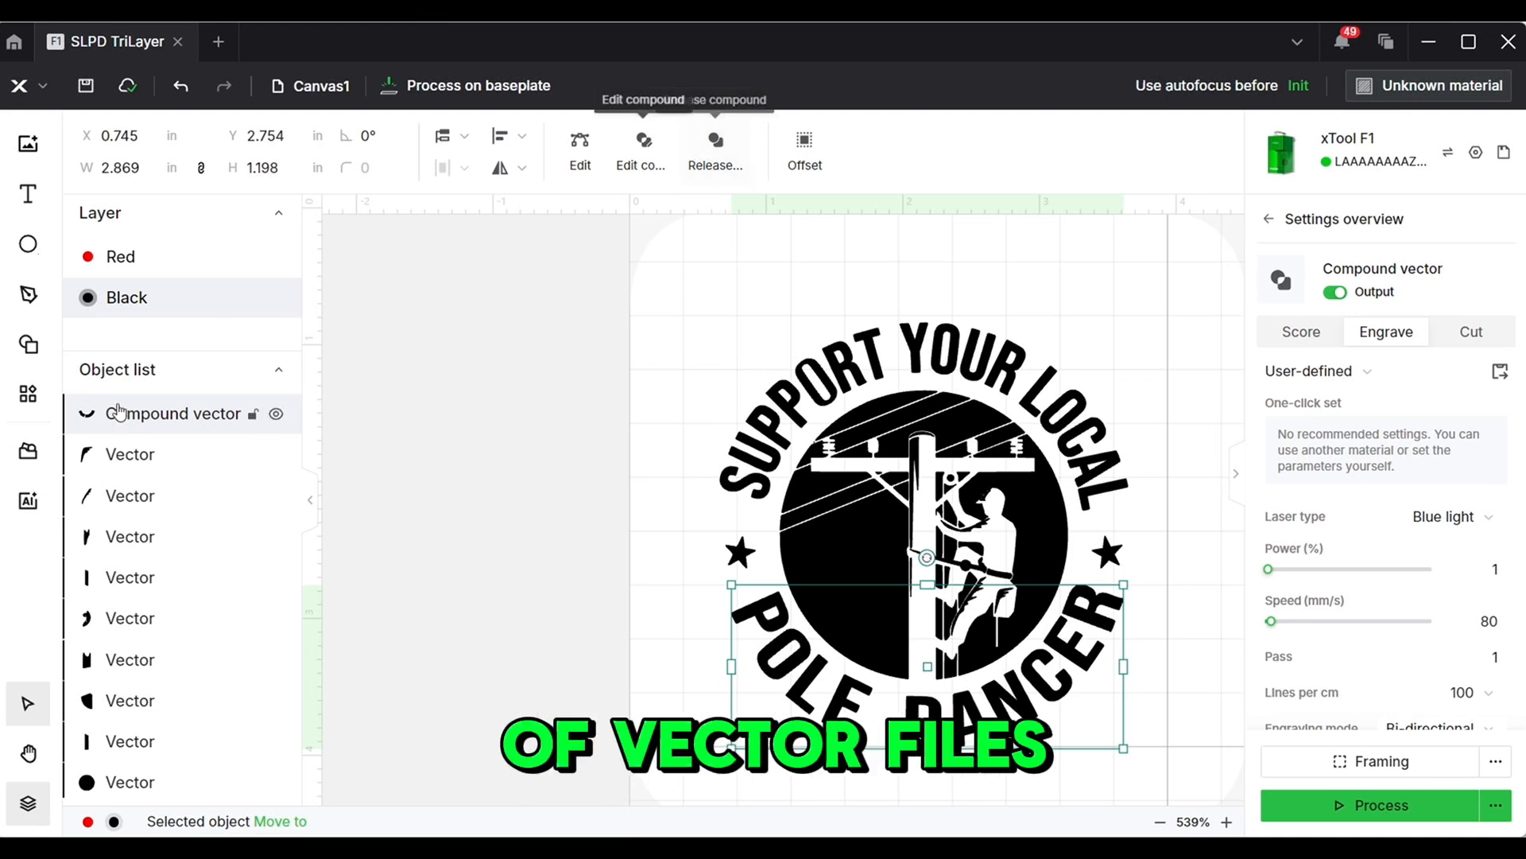
- Rename the compound vector of the lower lettering as Pole Dancer
right_click(130, 430)
click(213, 492)
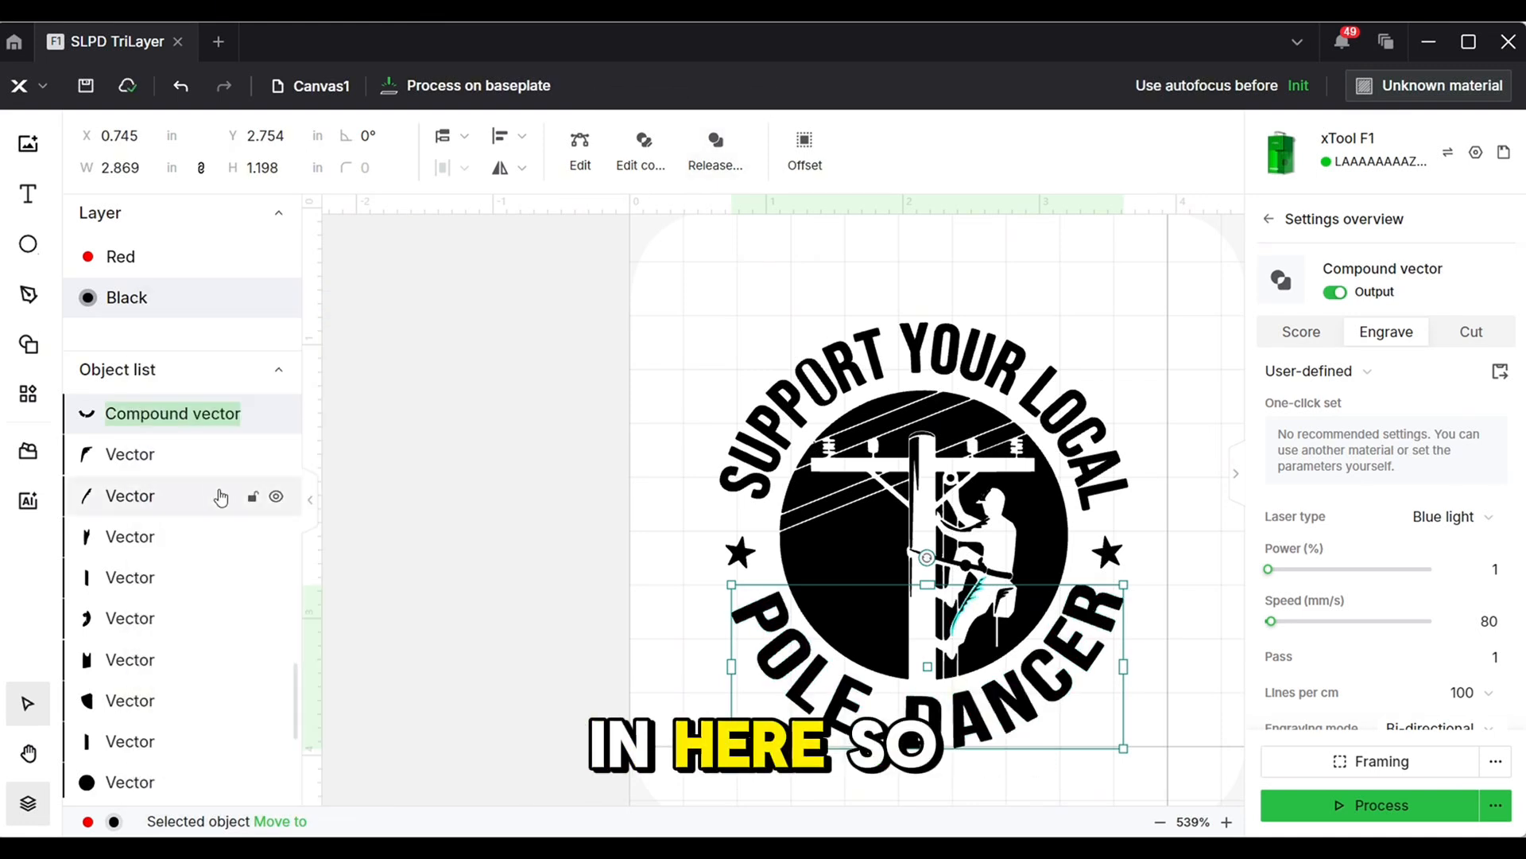
text(Pole Danc)
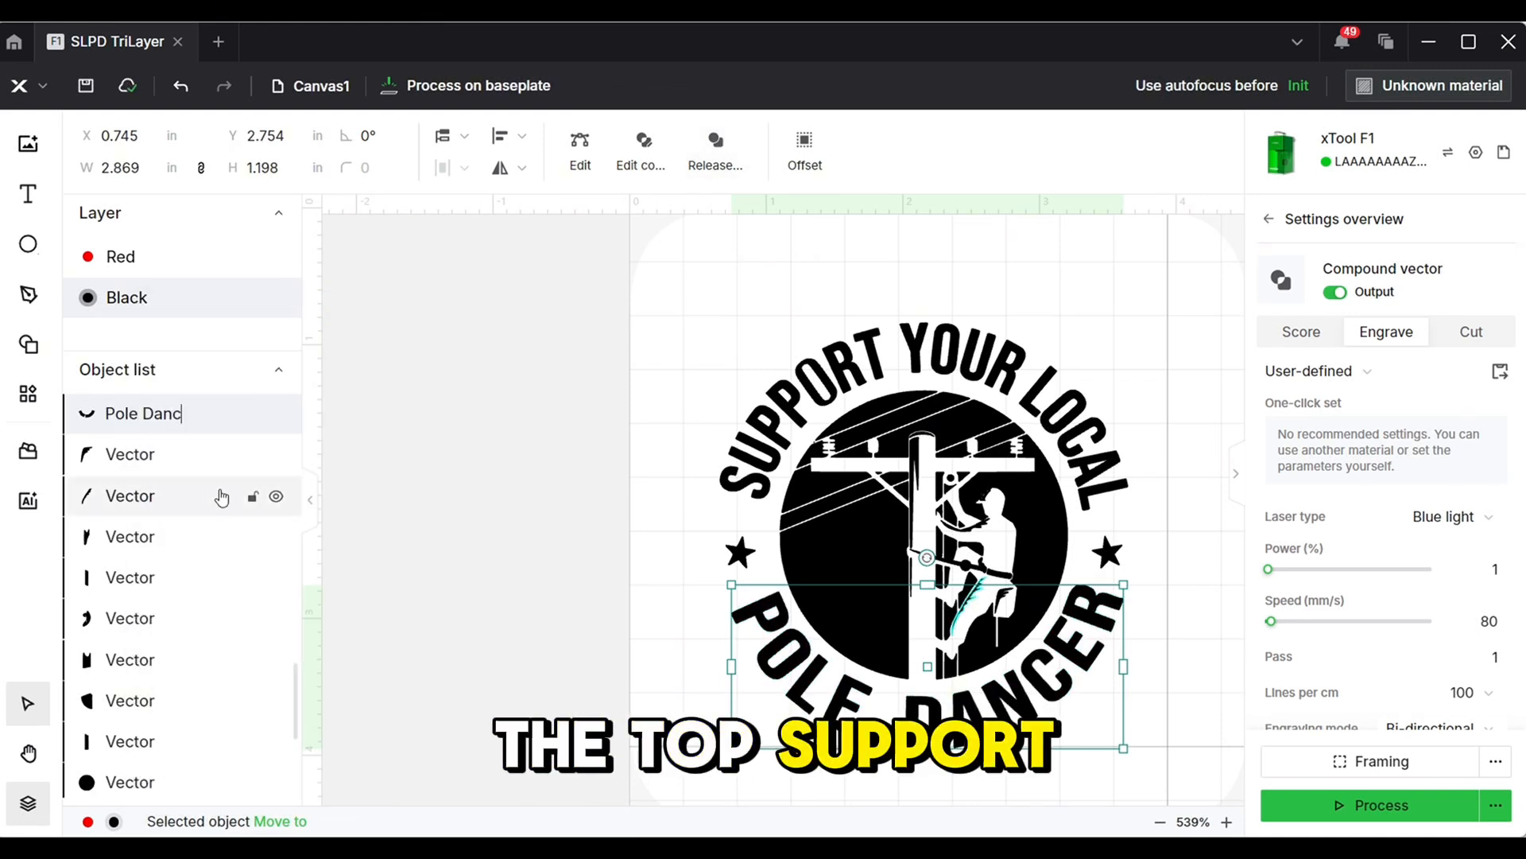
text(er)
key(Return)
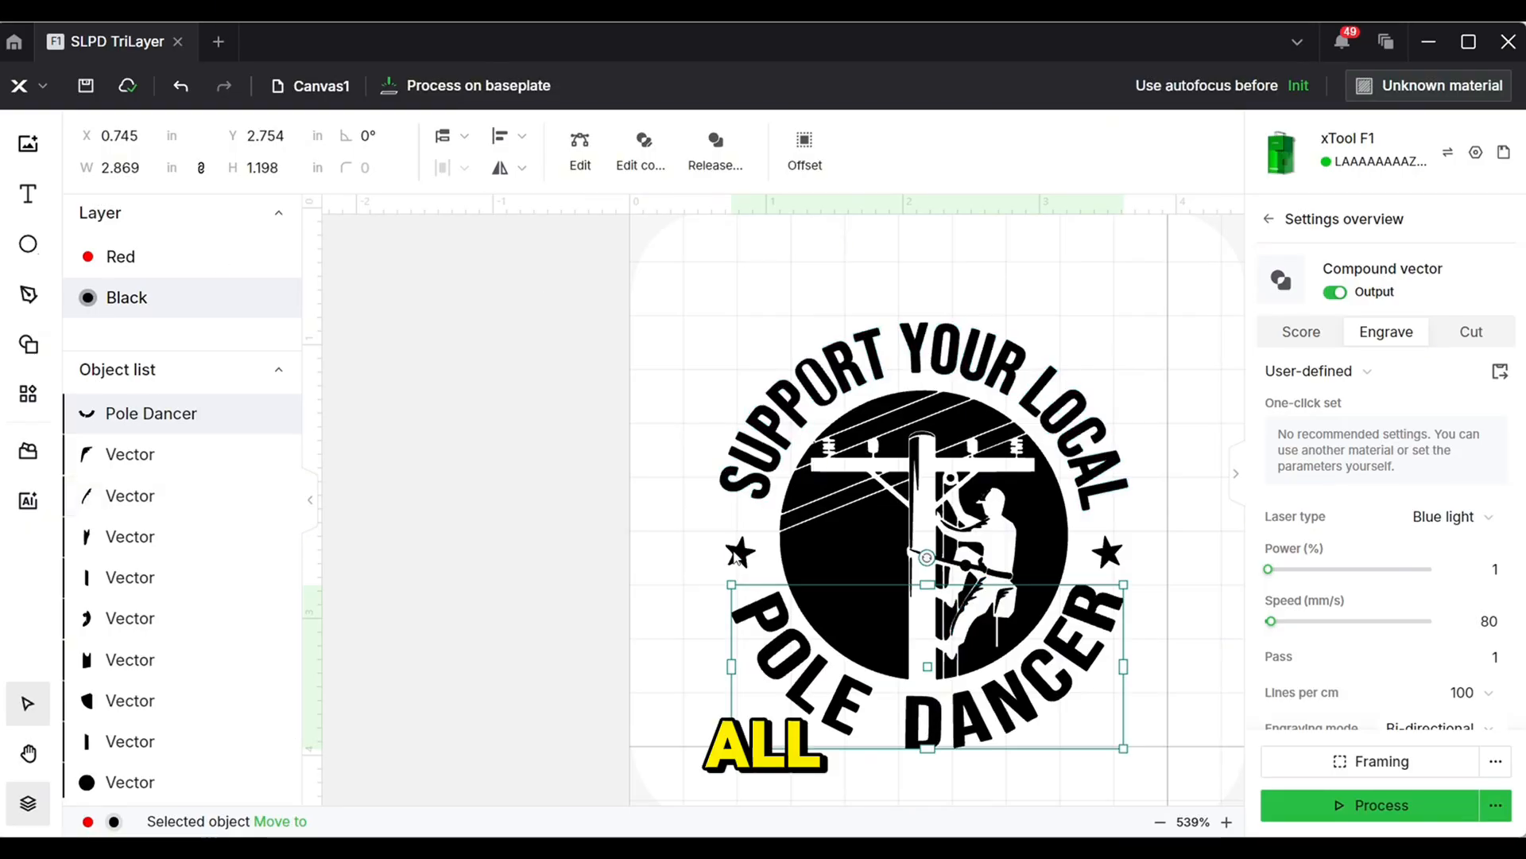
- Combine the two stars beside the circle into one compound vector, rename it Stars and deselect it
click(744, 556)
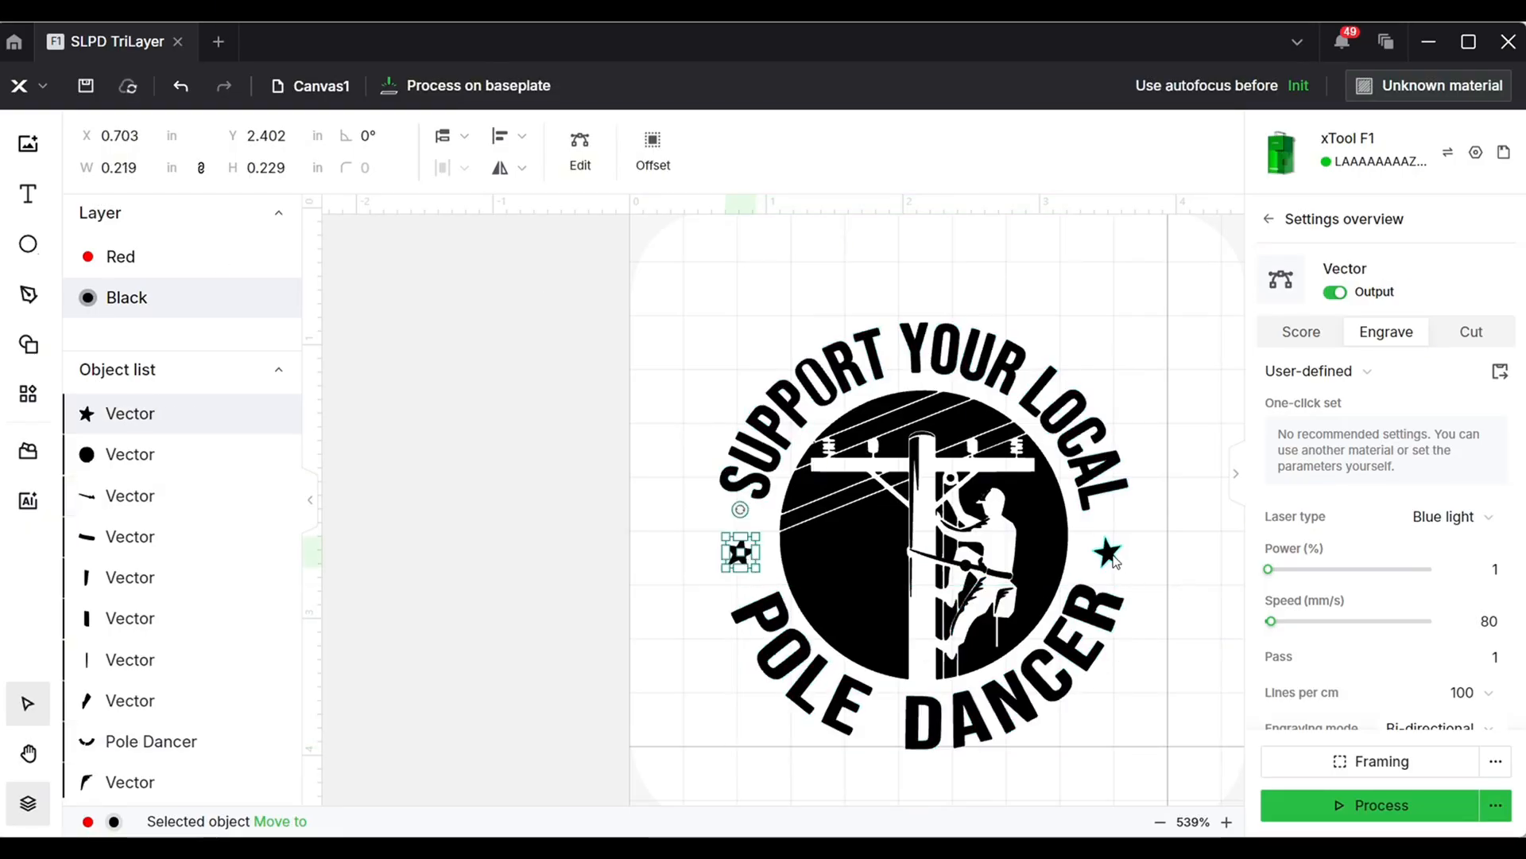
shift+click(1112, 558)
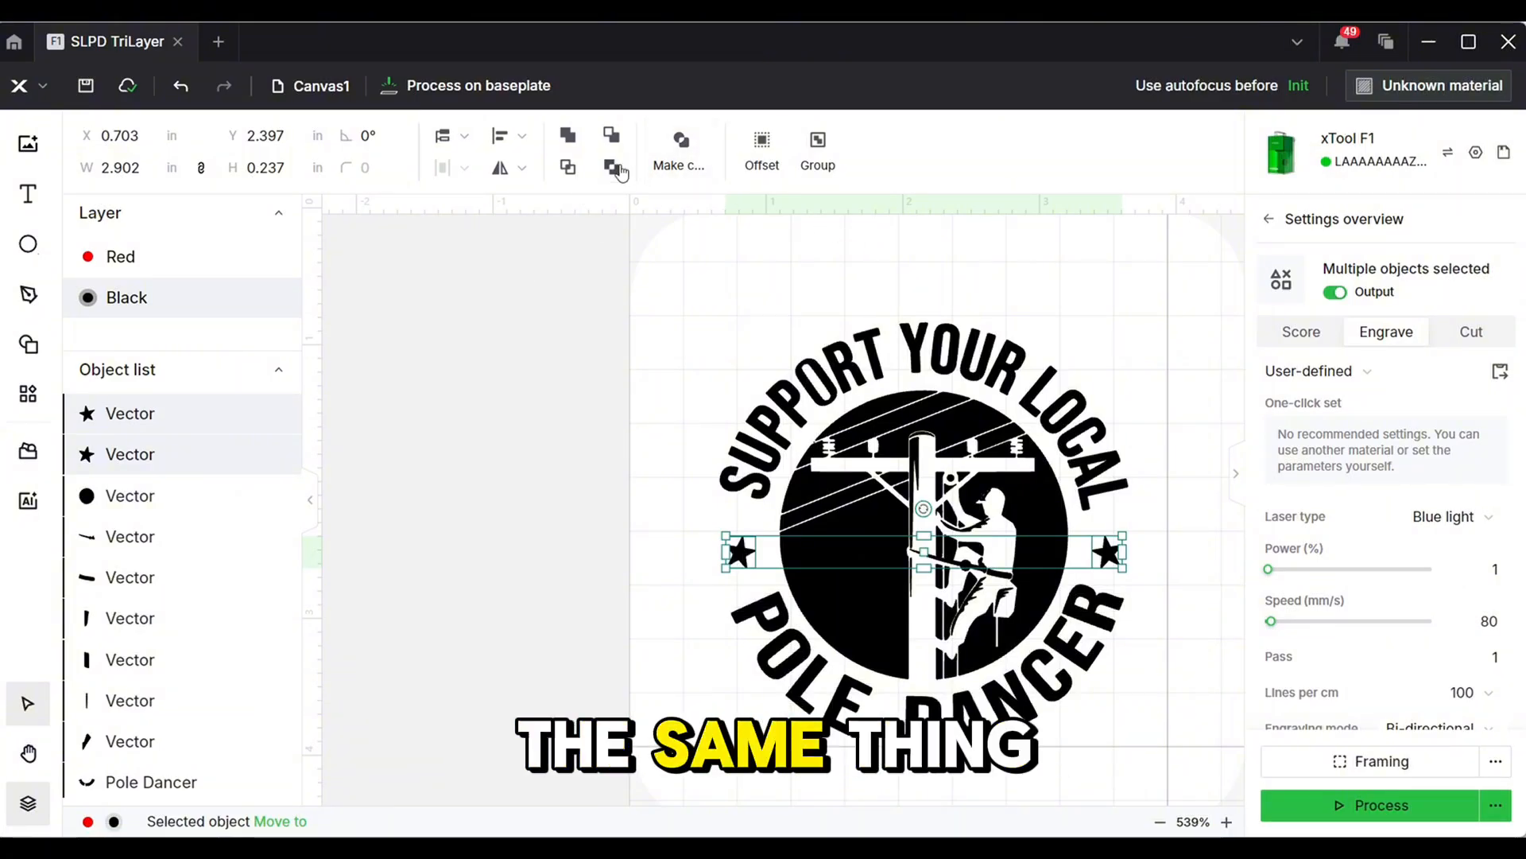
click(677, 151)
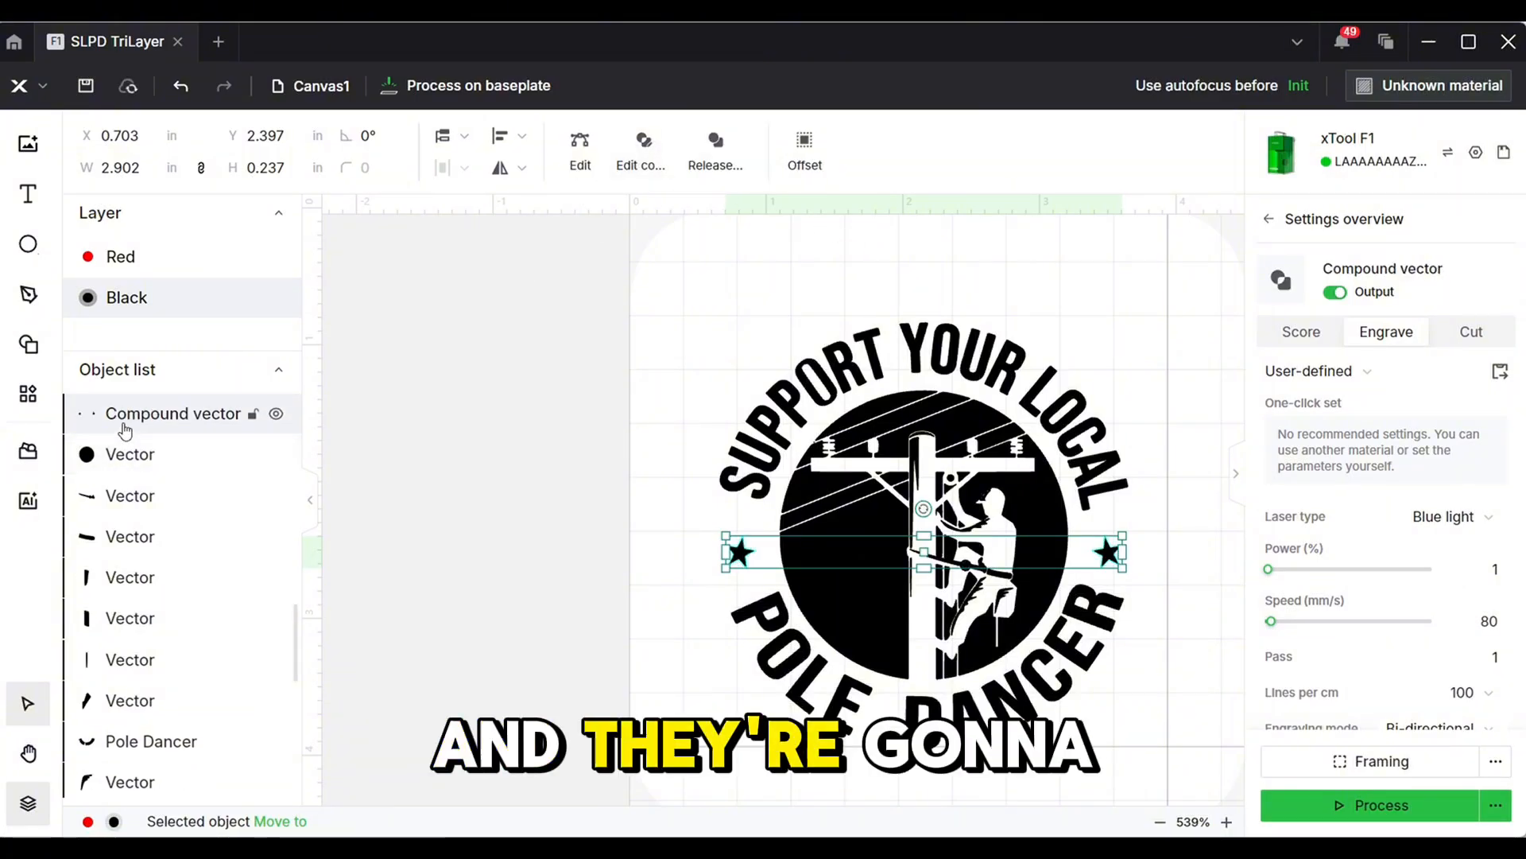
right_click(125, 430)
click(179, 496)
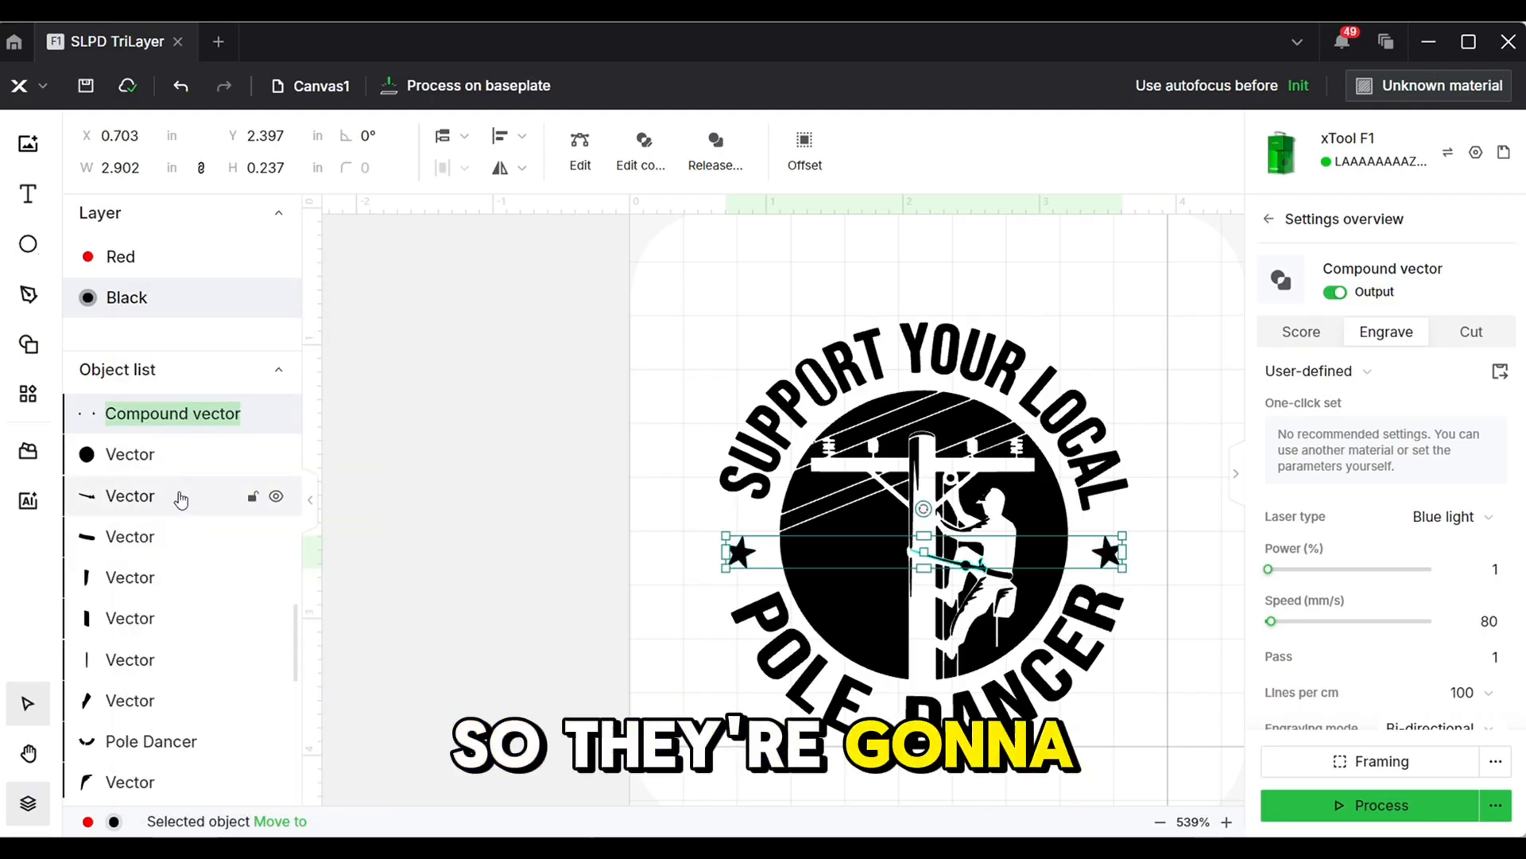
text(Stars)
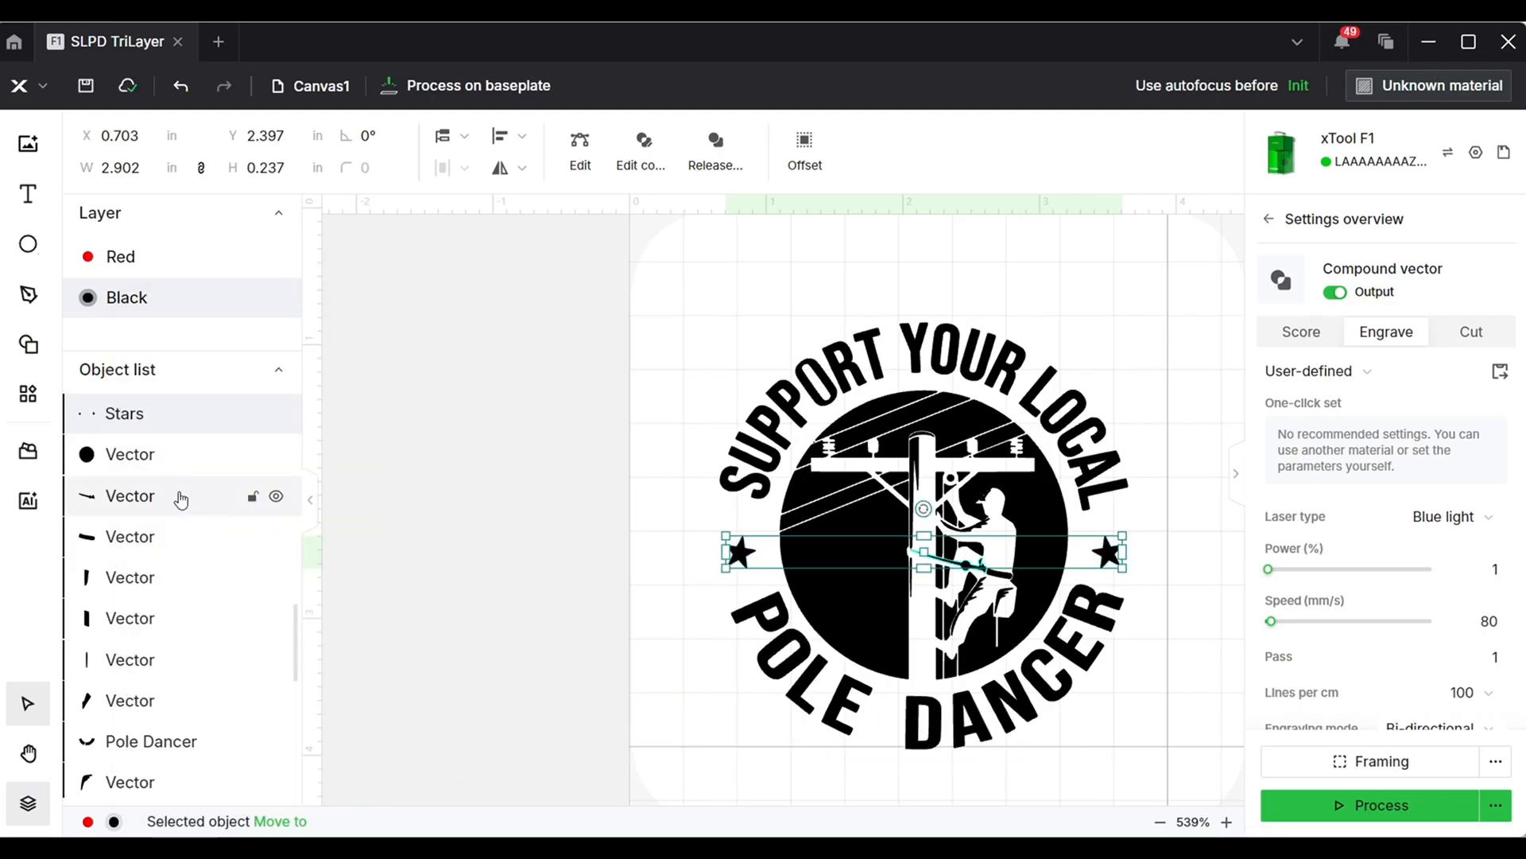
click(347, 499)
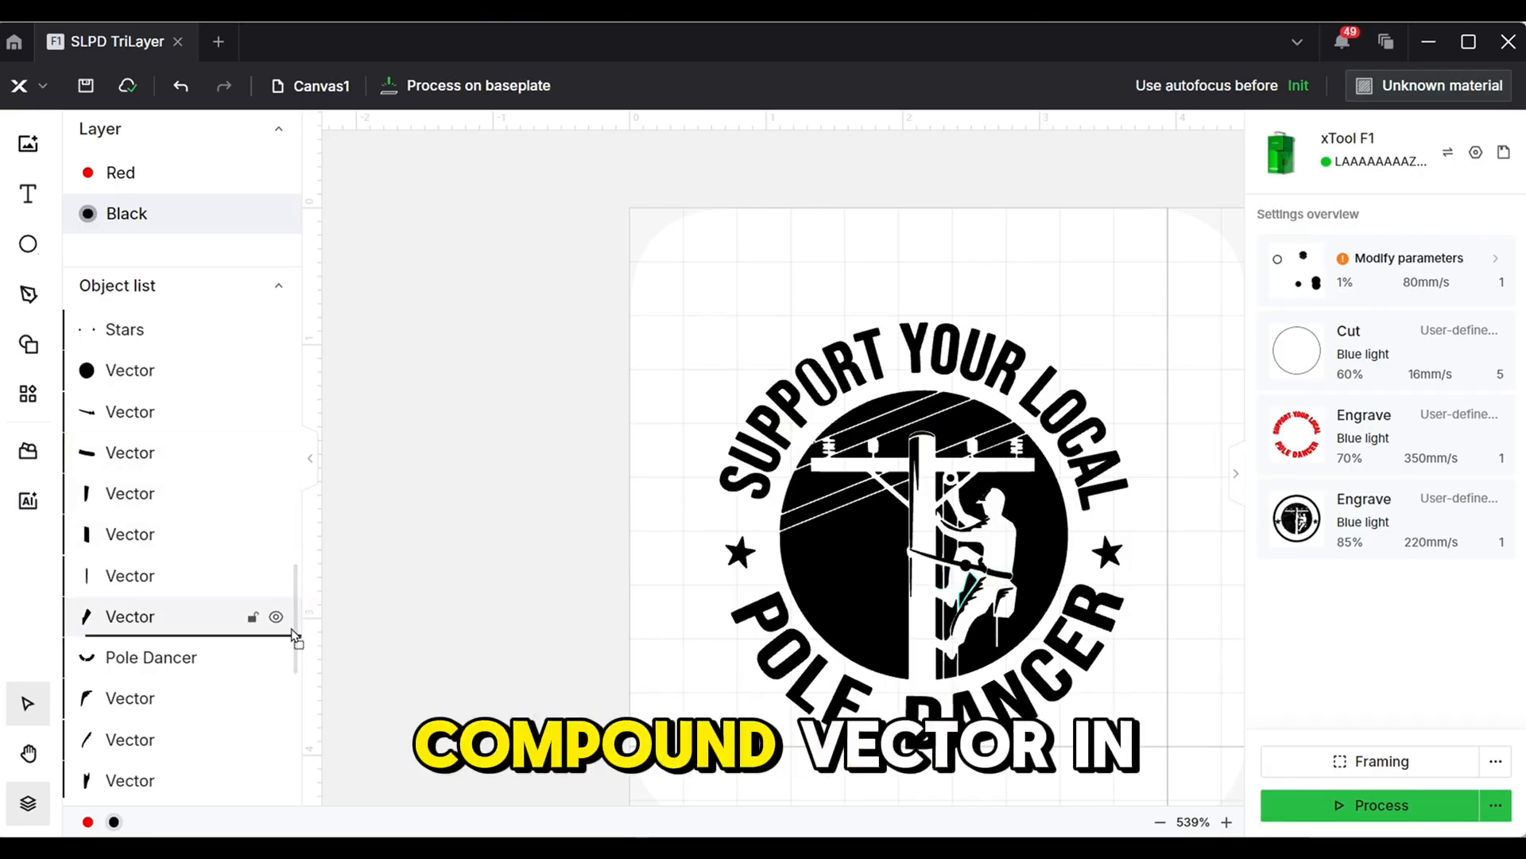
- Lock the red pole dancer and Support your local text objects
click(296, 623)
drag(298, 628, 303, 719)
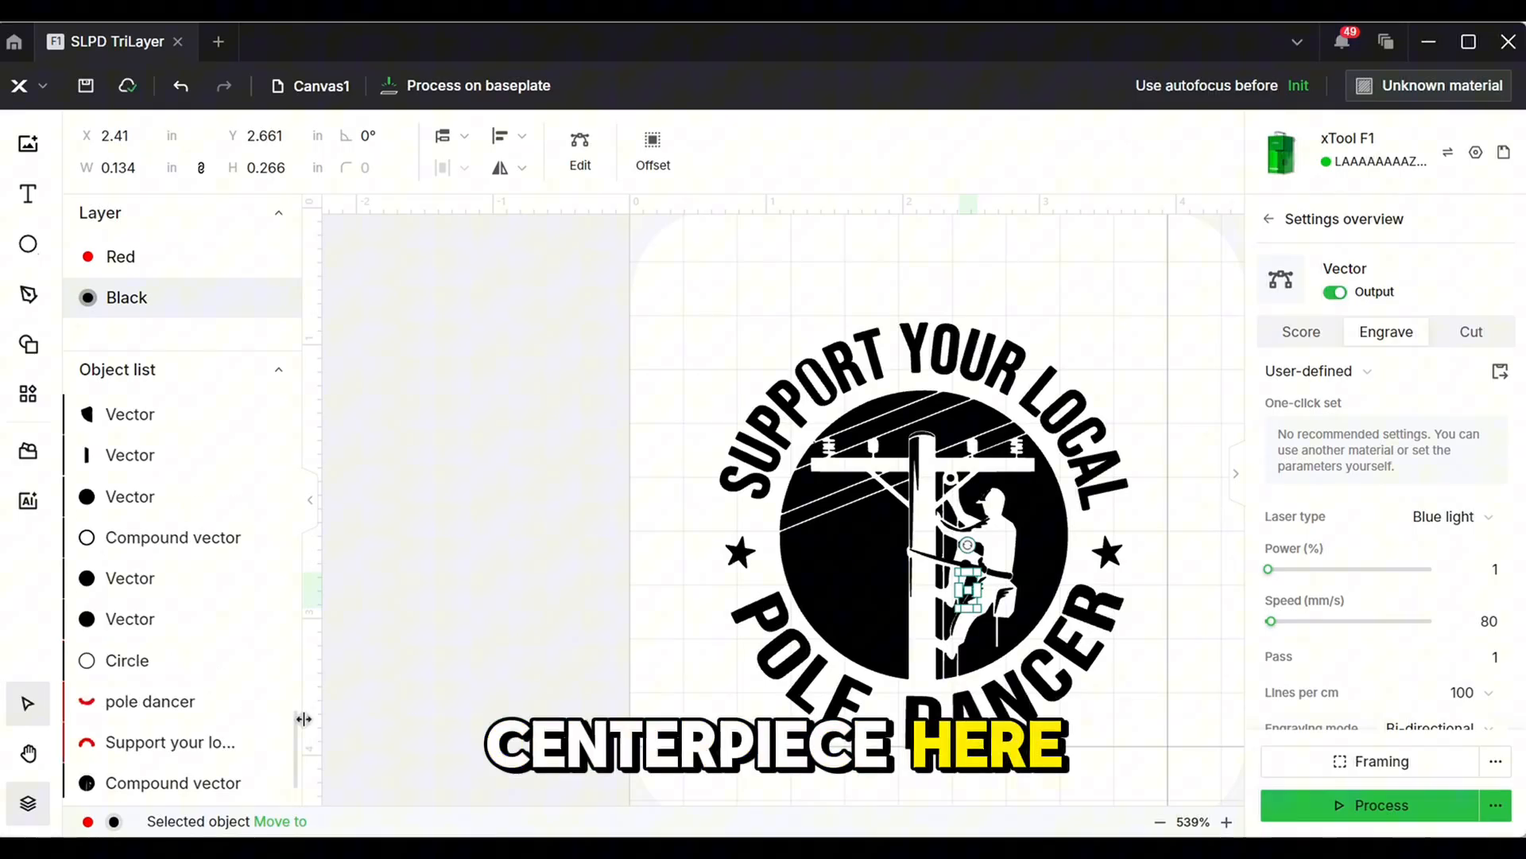
click(177, 703)
click(253, 702)
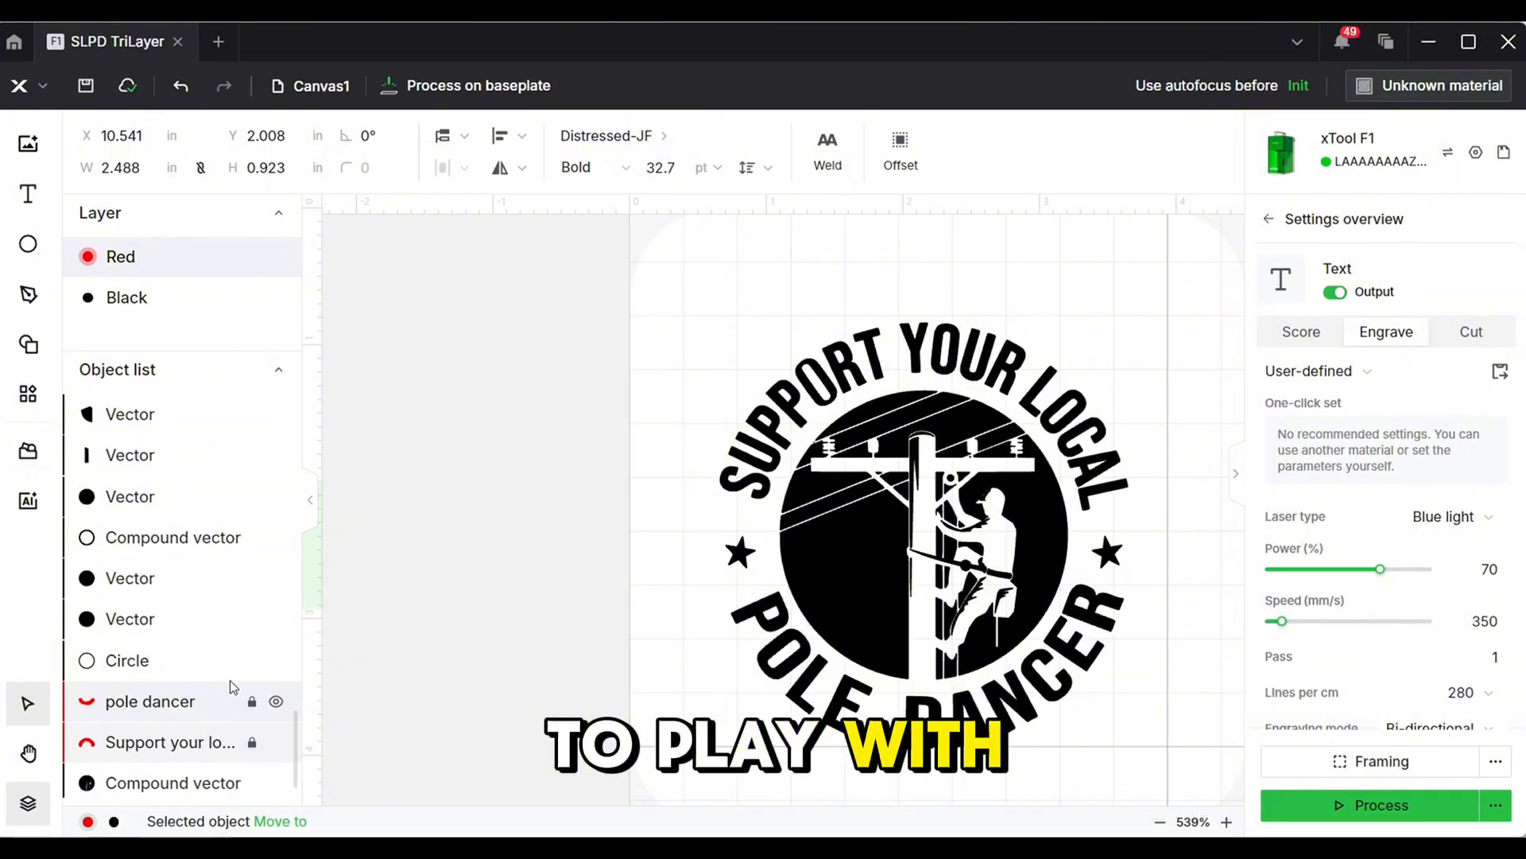
- Lock the black Pole Dancer compound vector
scroll(184, 494, down, 5)
scroll(194, 497, up, 1)
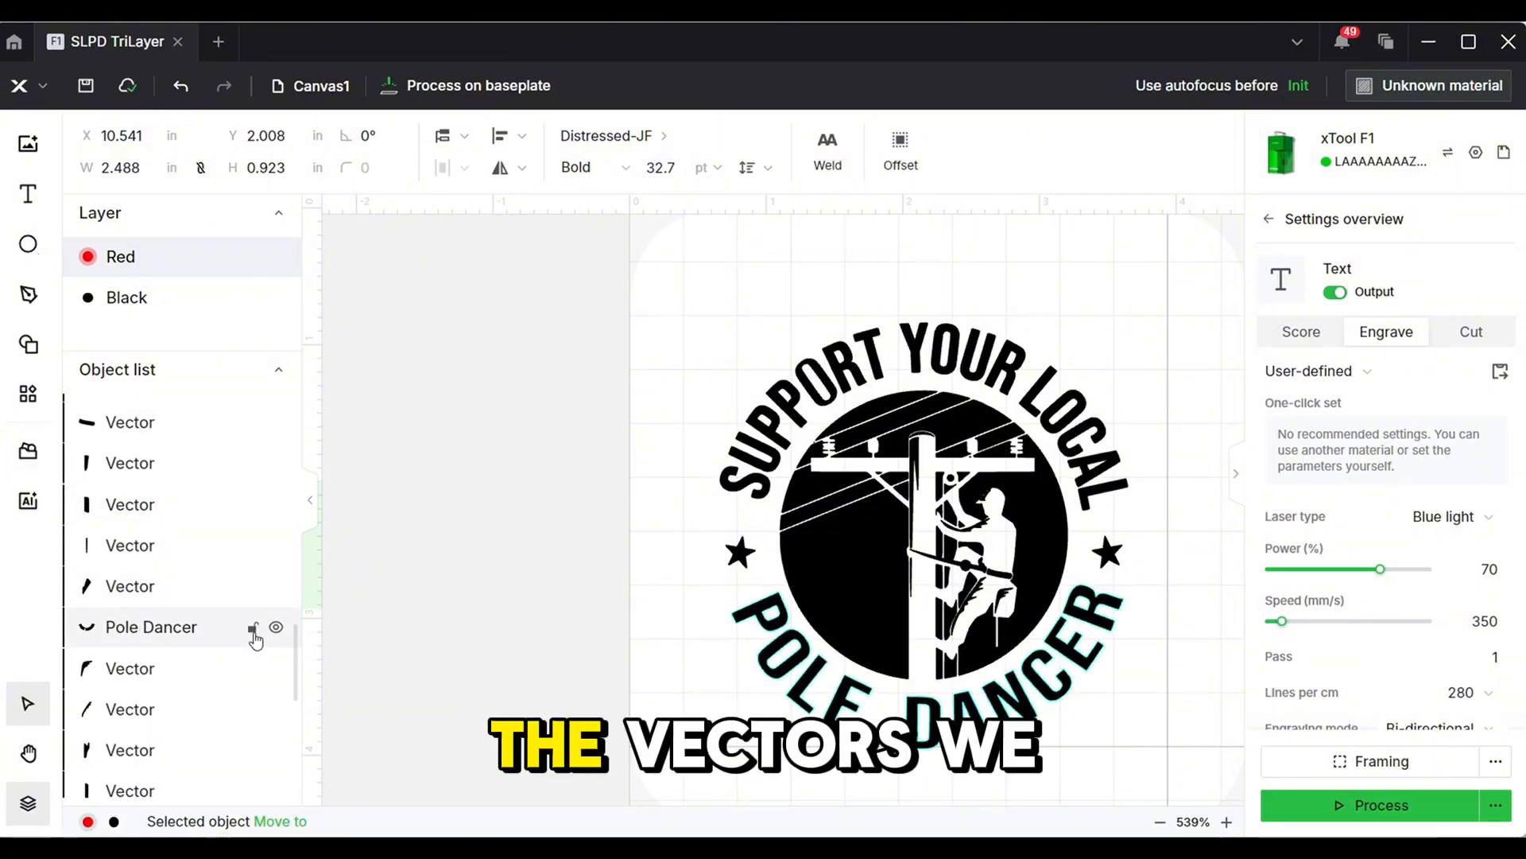
scroll(253, 636, down, 3)
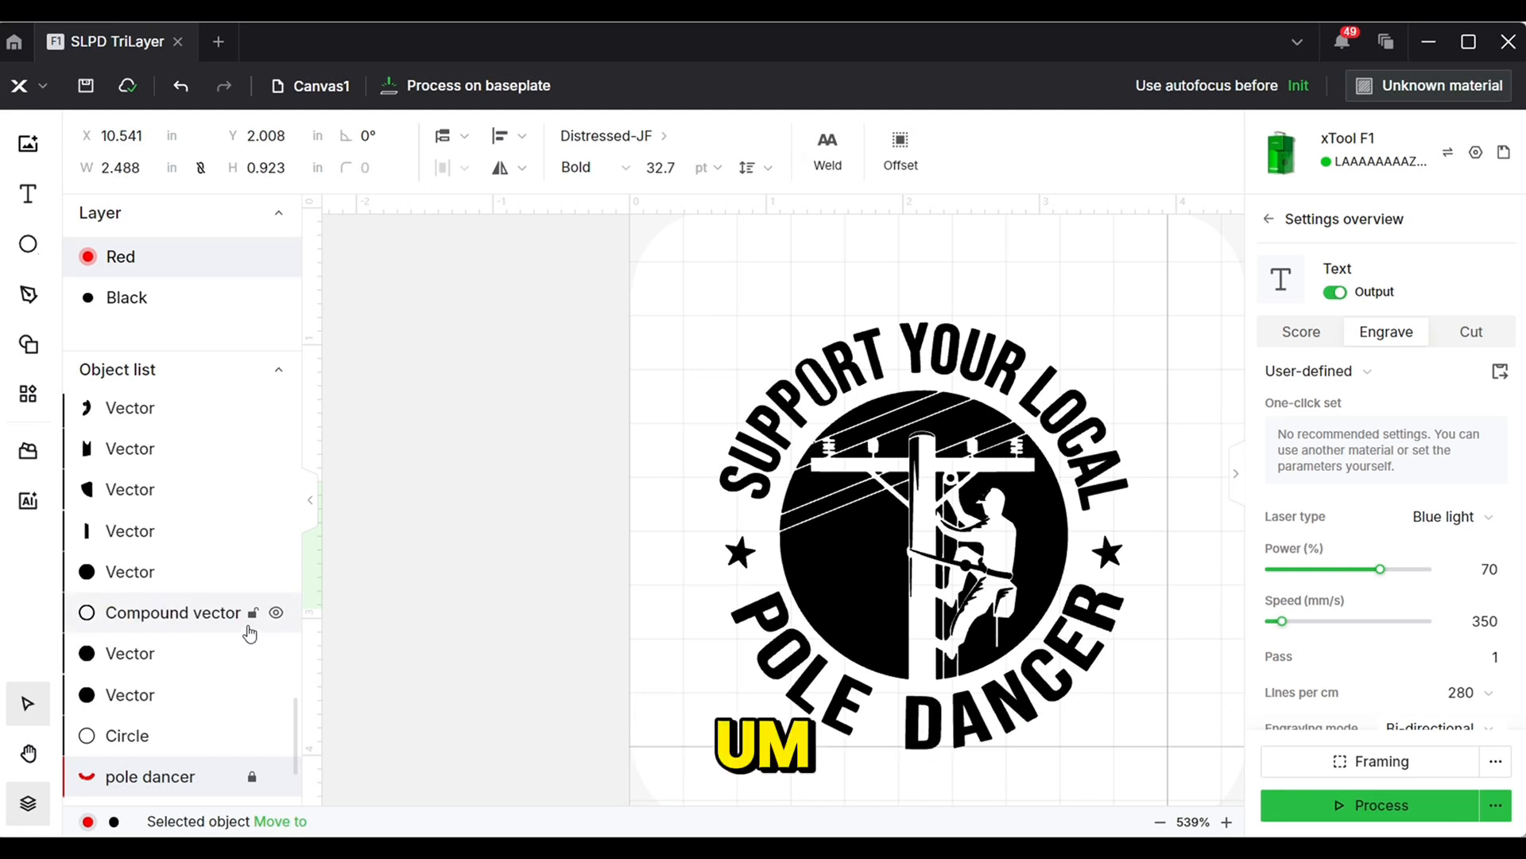
scroll(250, 628, up, 4)
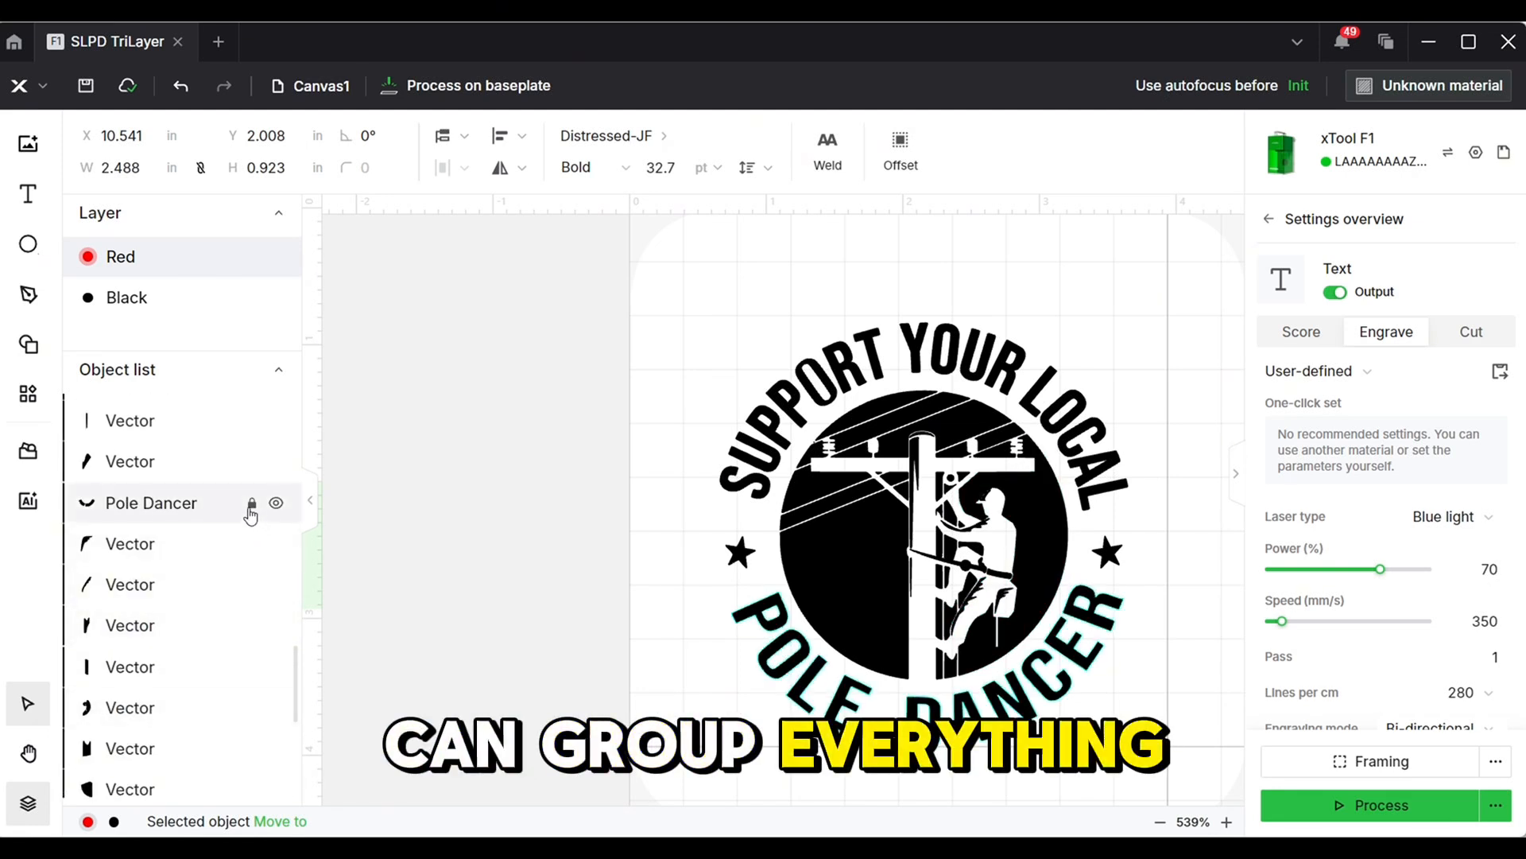
- Combine all the unlocked pieces of the central lineman circle into one compound vector
click(334, 546)
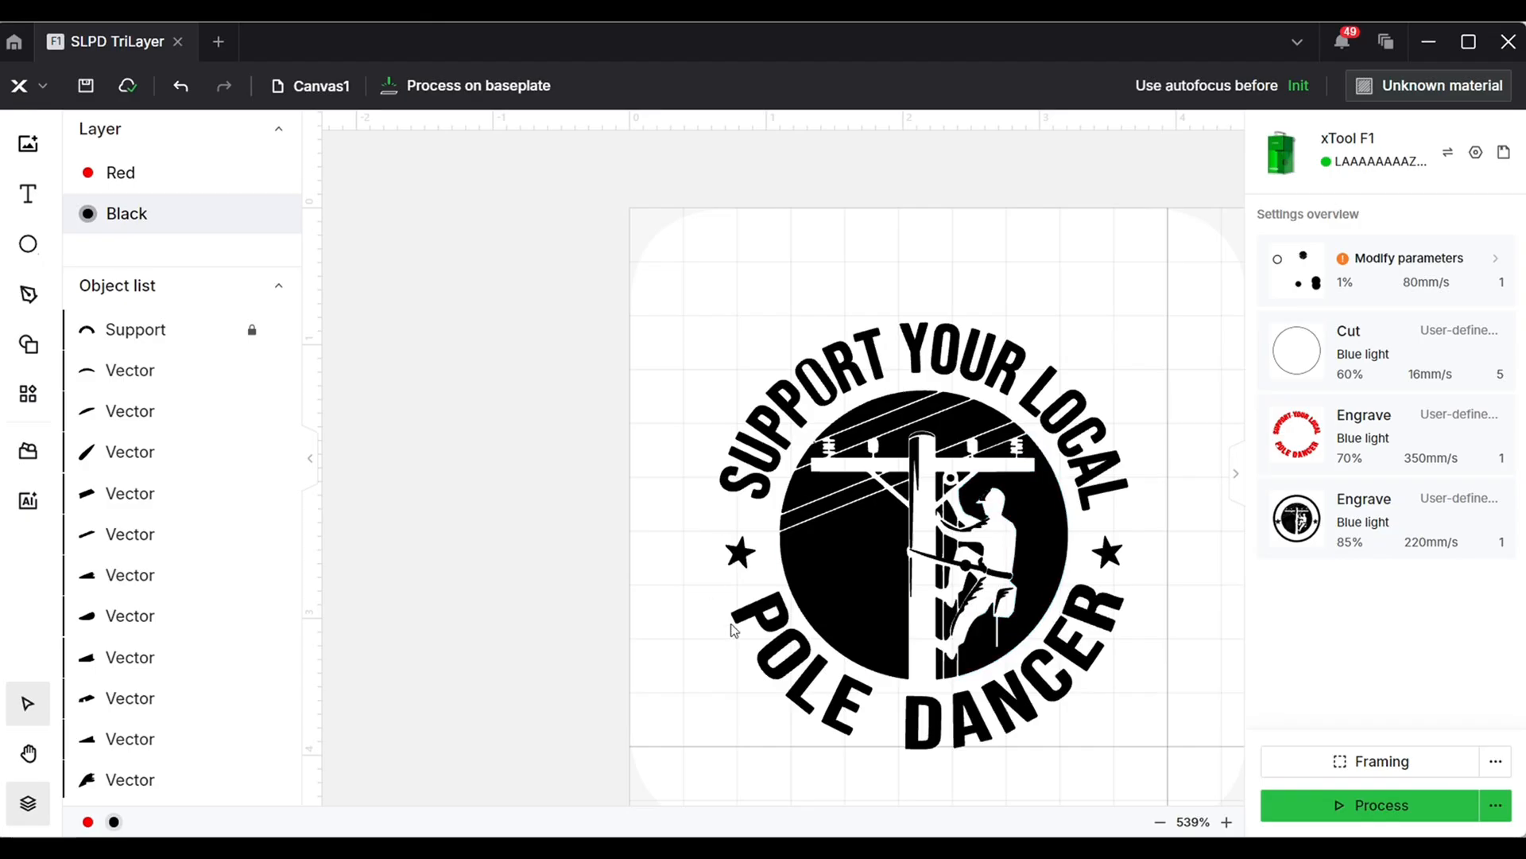
drag(689, 275, 1172, 792)
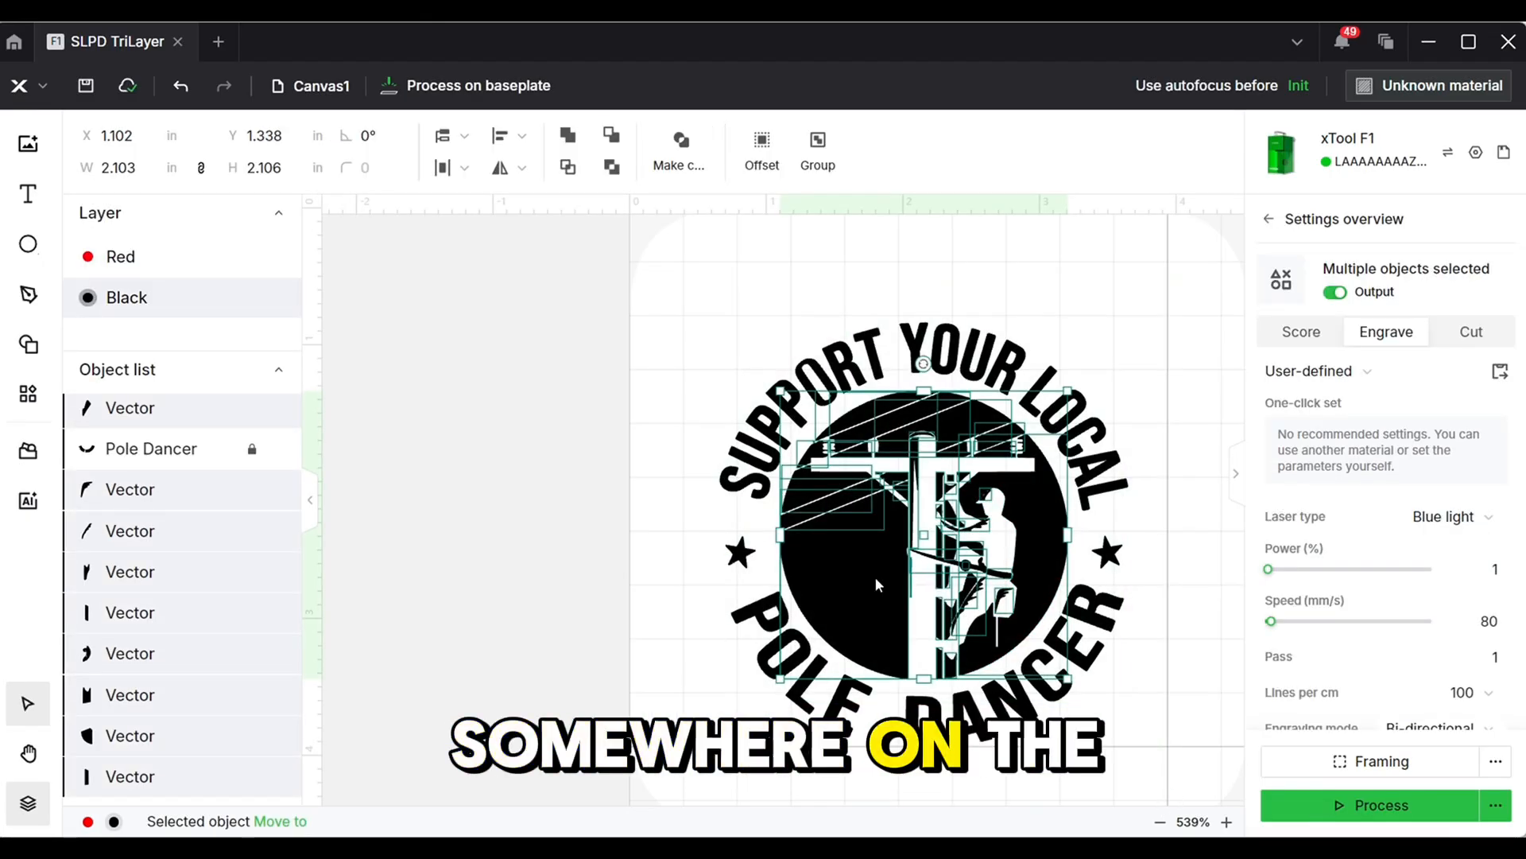
click(682, 151)
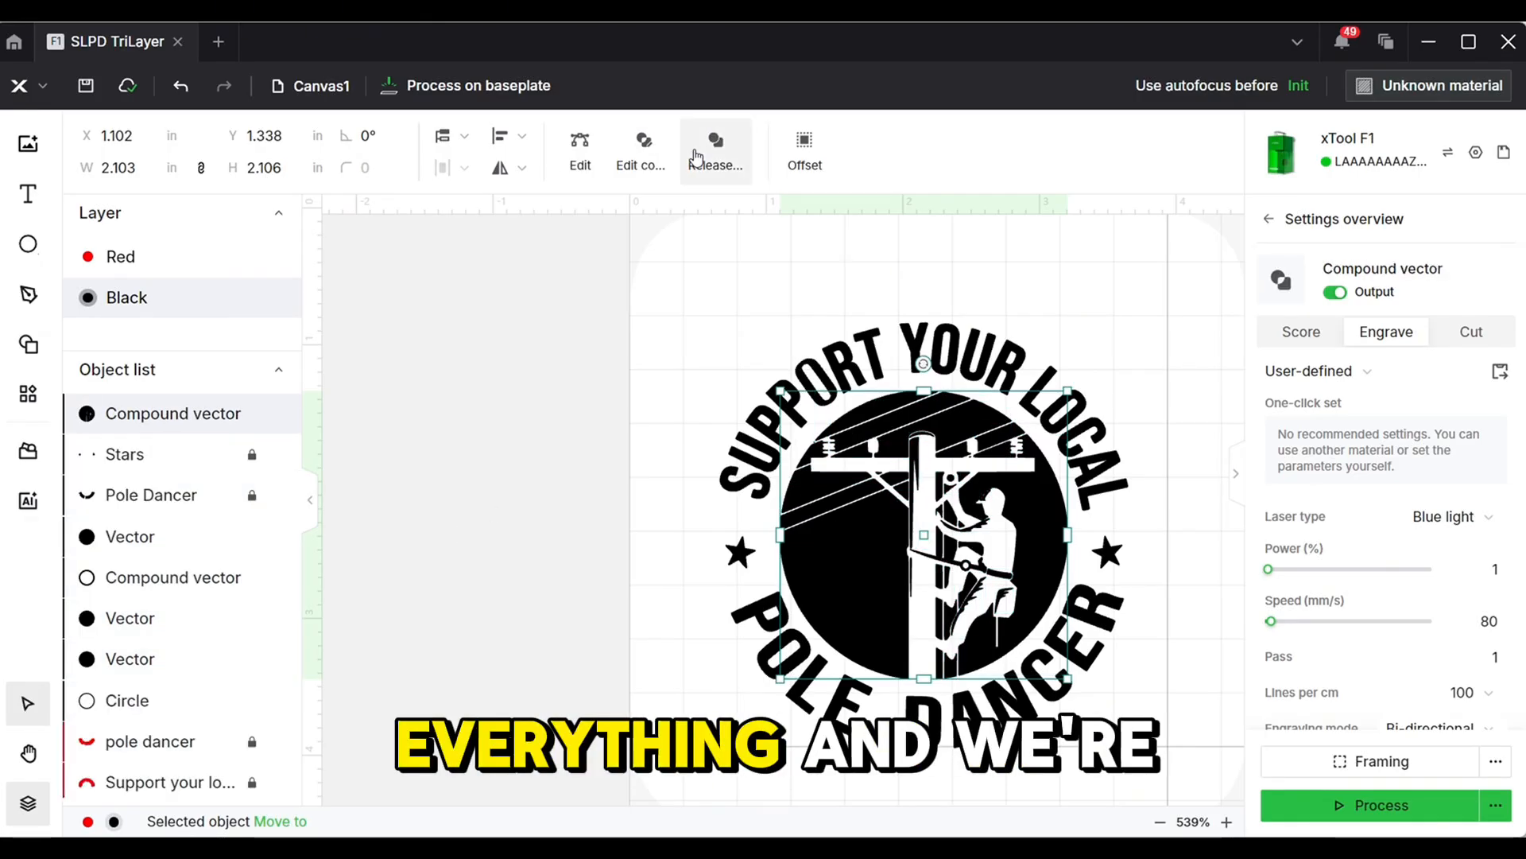
- Move the combined centerpiece off the logo as a test and undo the move
click(634, 461)
drag(870, 589, 534, 480)
key(ctrl+z)
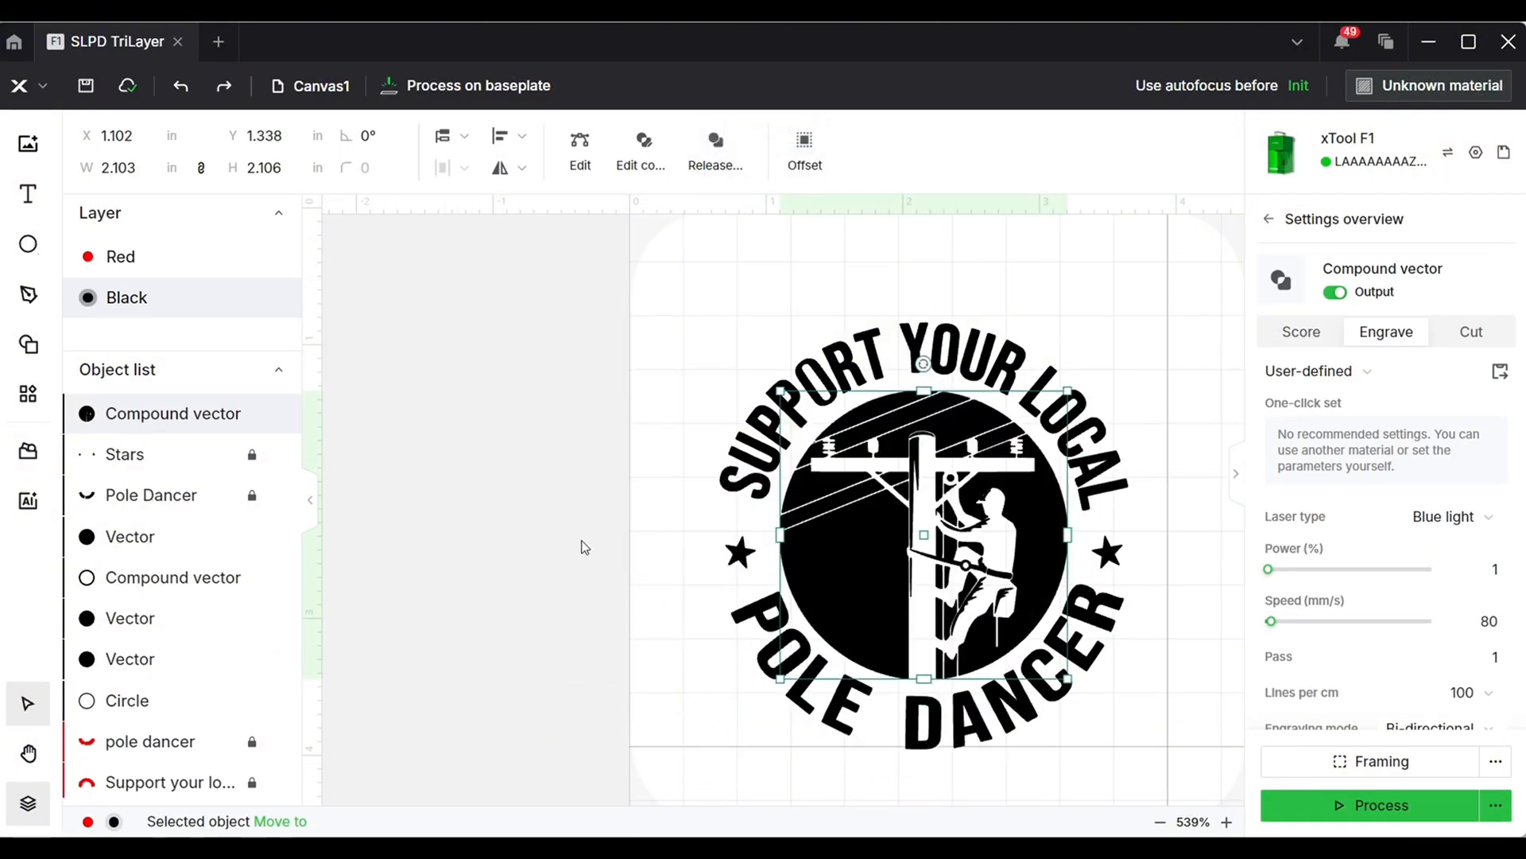
- Deselect the centerpiece and move the two black circles for the outer border side by side into the empty space beside the canvas
scroll(627, 413, right, 2)
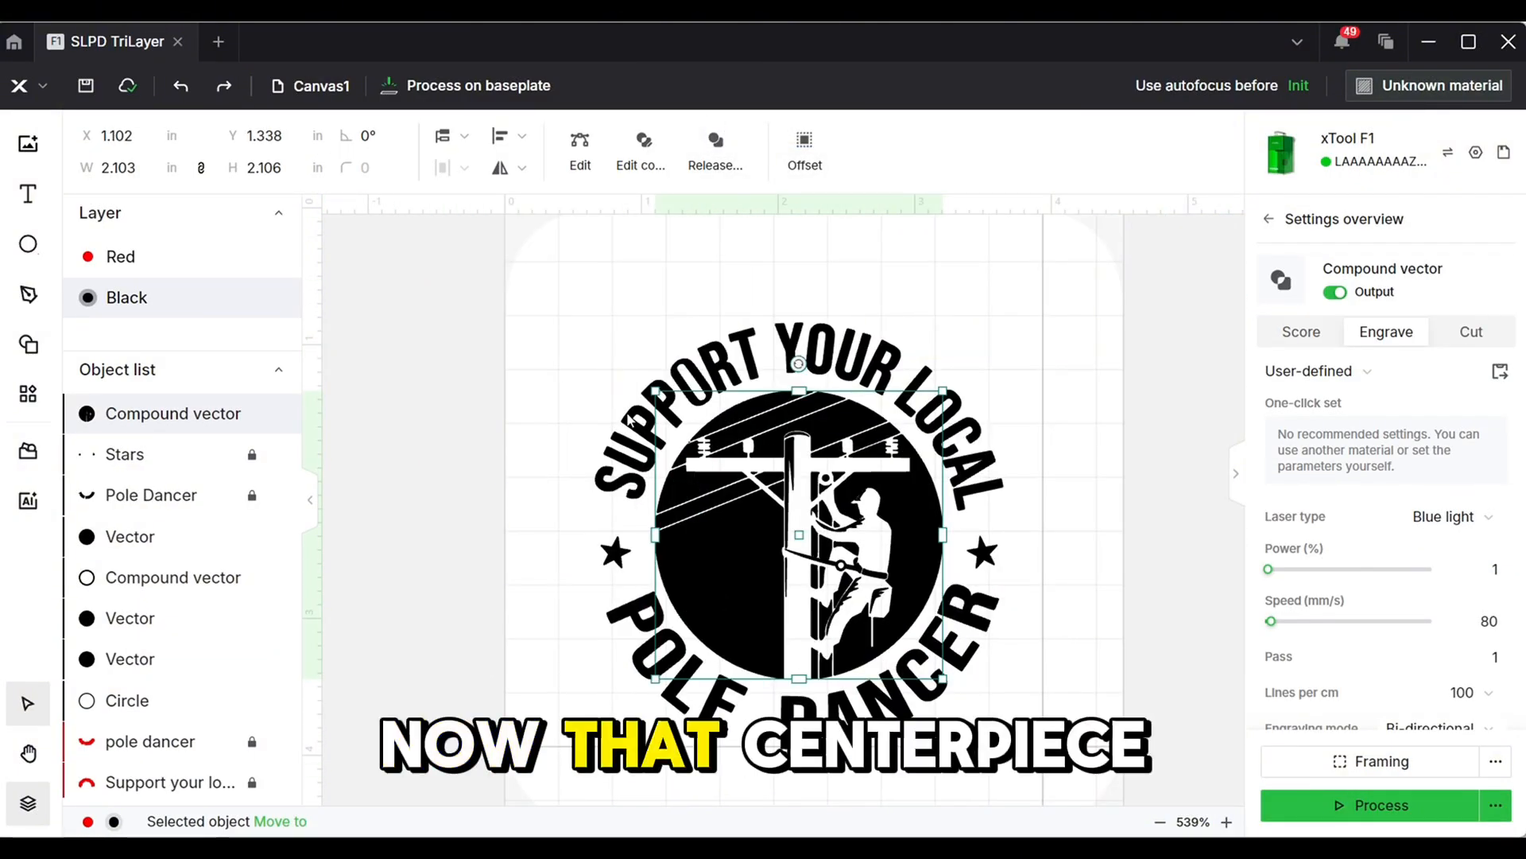
scroll(628, 413, down, 5)
click(586, 419)
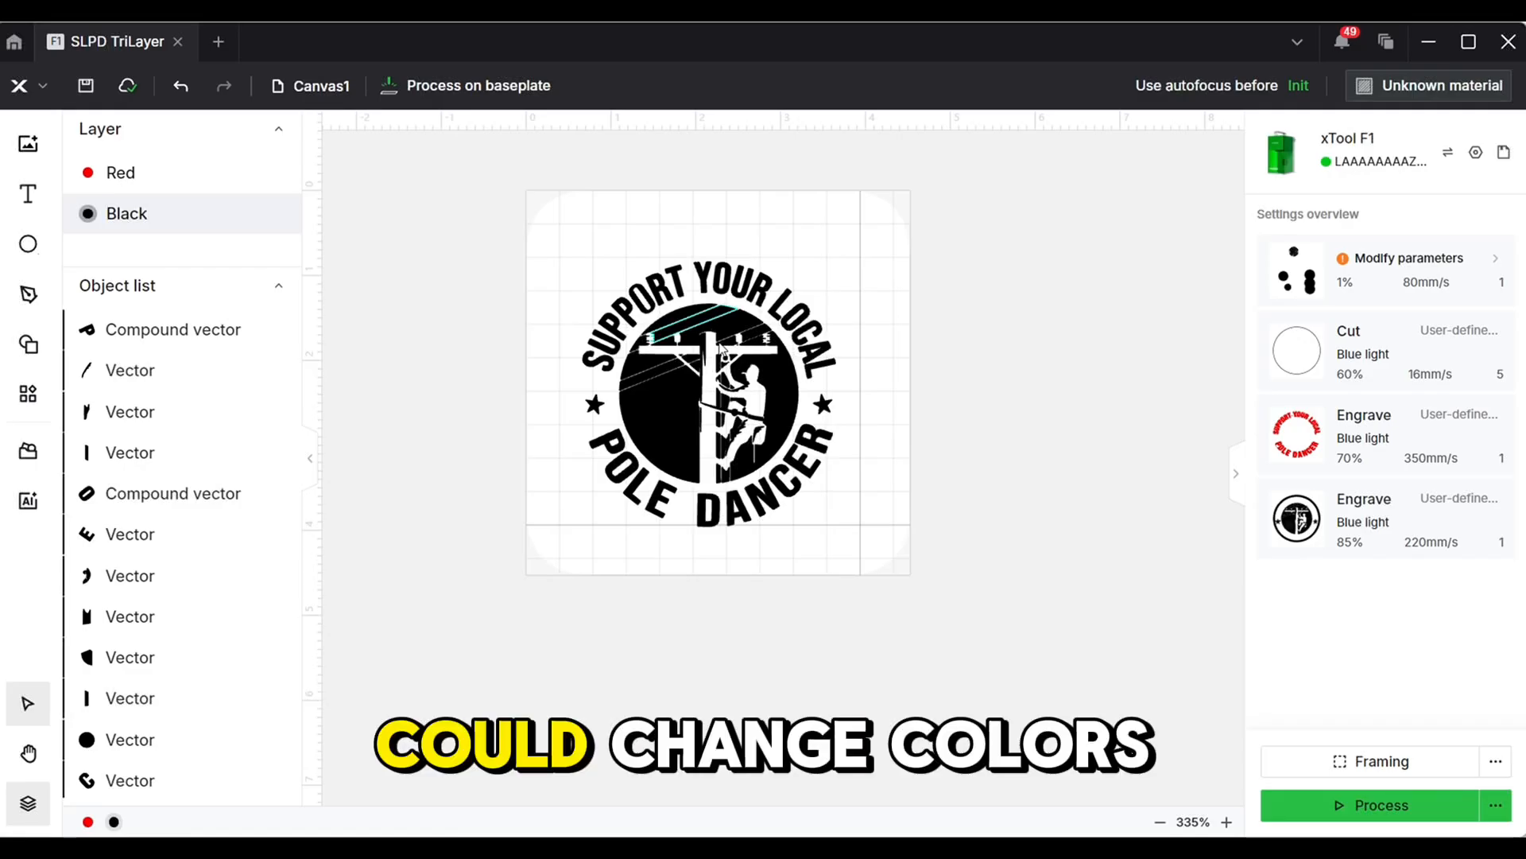
scroll(723, 342, down, 5)
scroll(715, 348, down, 3)
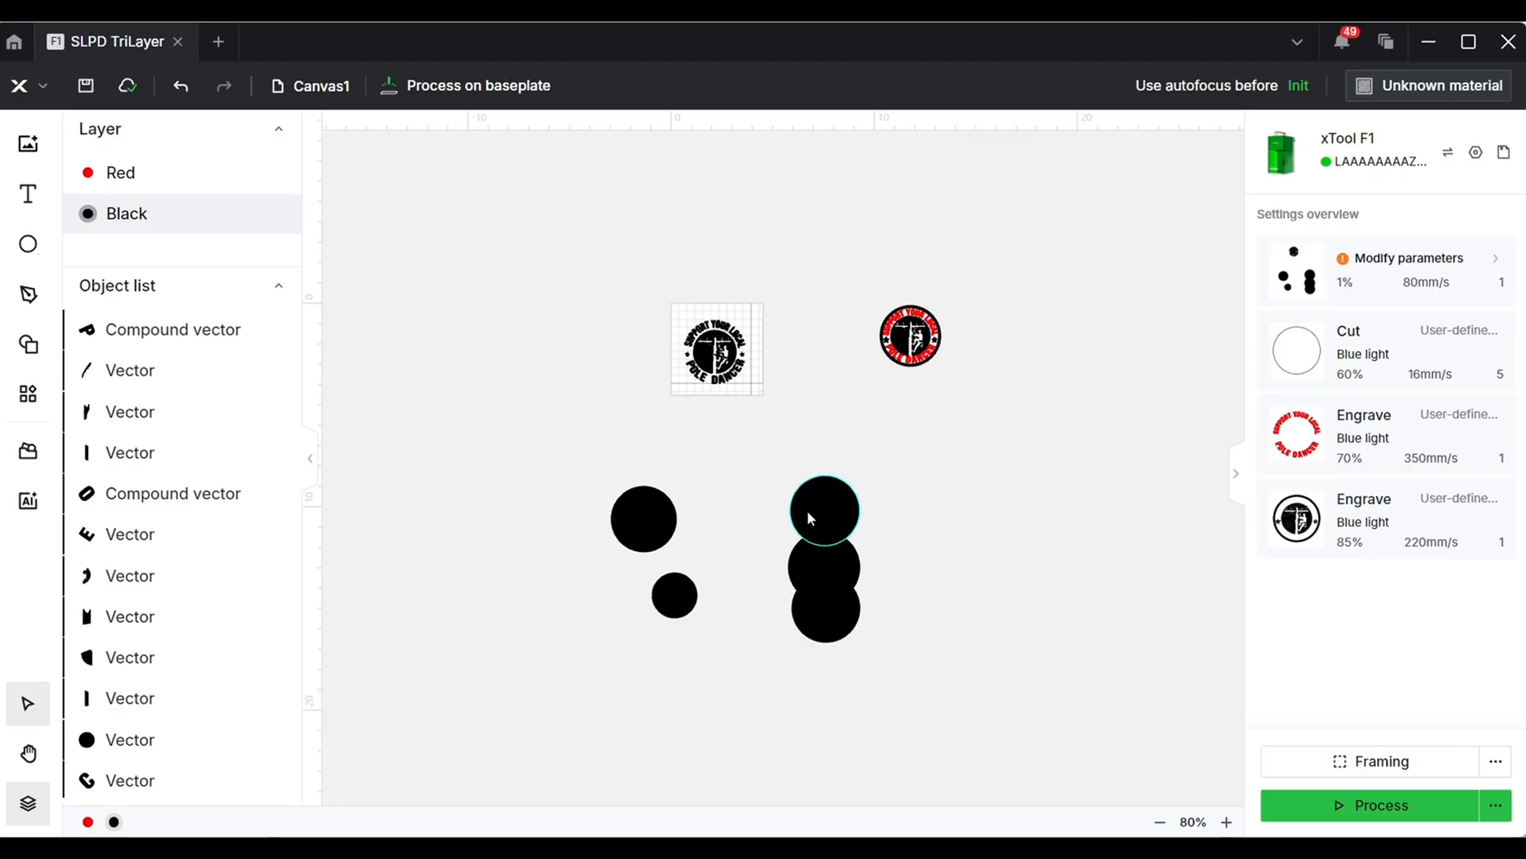
drag(806, 509, 528, 414)
drag(644, 519, 822, 342)
scroll(558, 429, up, 8)
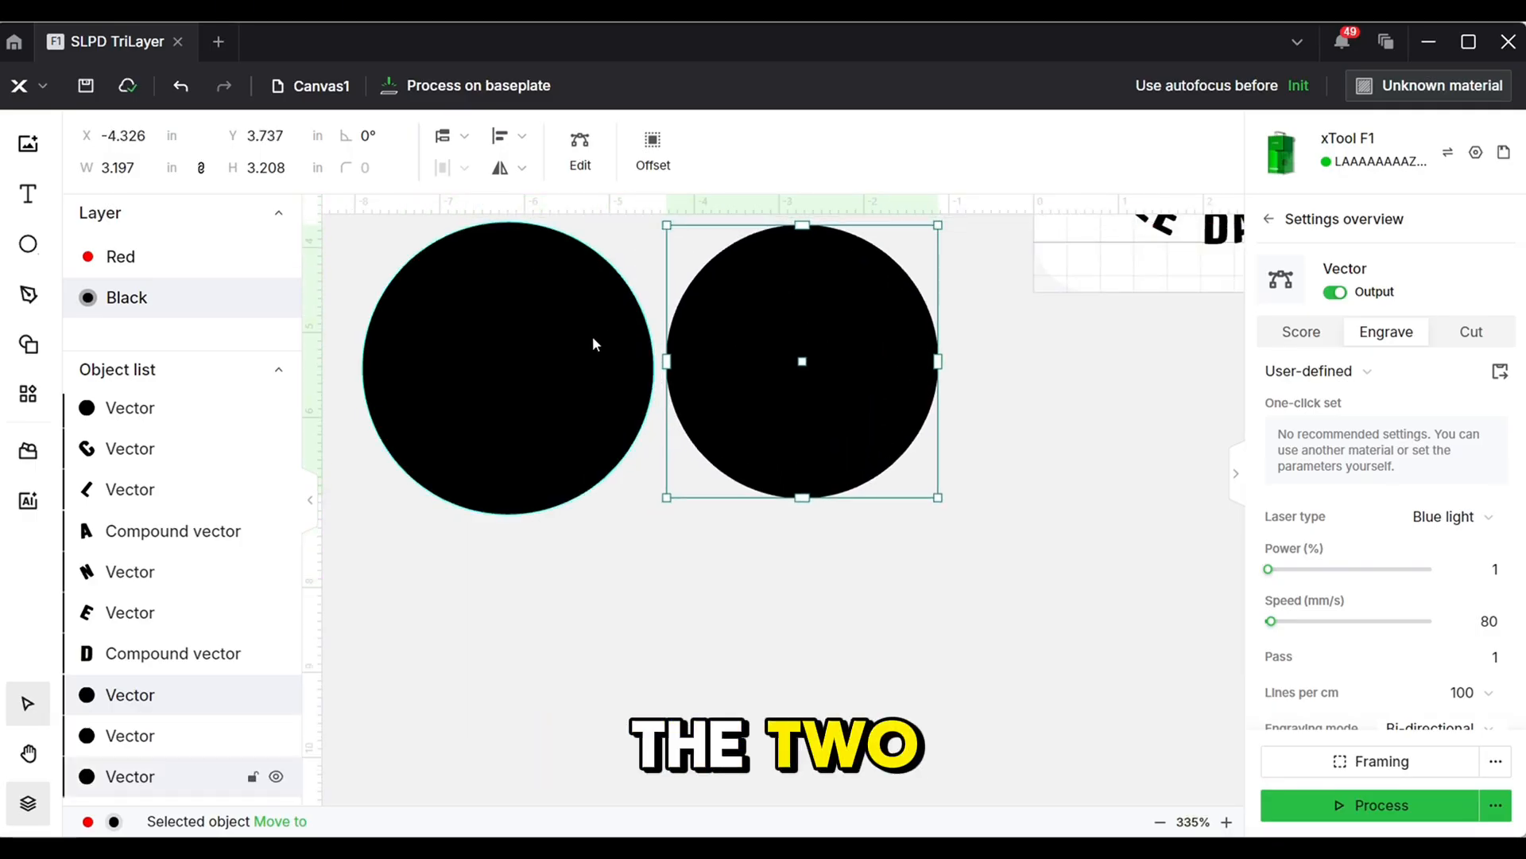
- Align the two black circles on a common center and combine them into a ring-shaped compound vector
shift+click(513, 359)
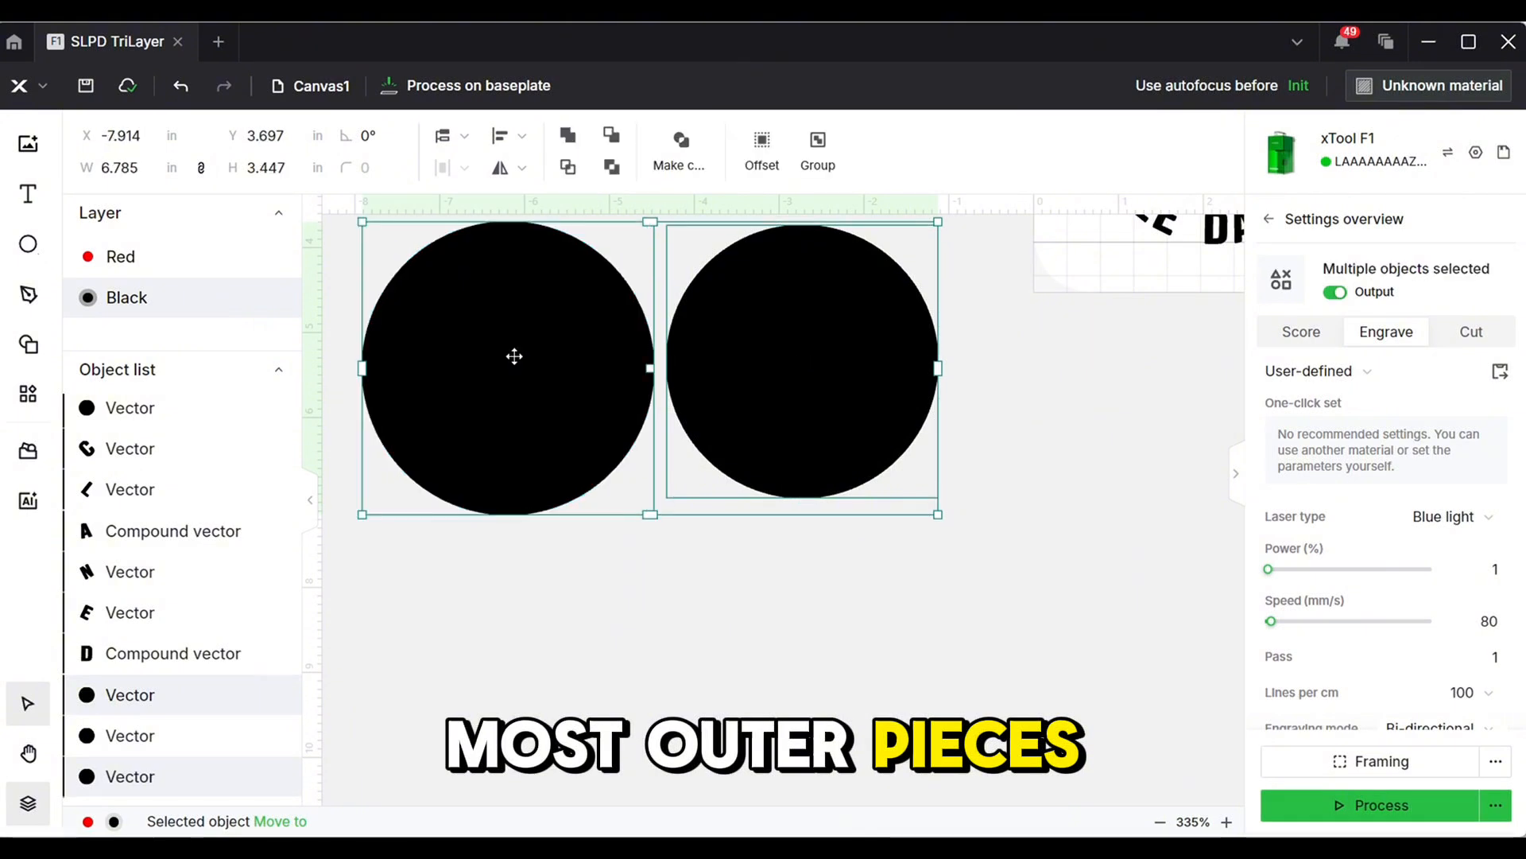
click(523, 135)
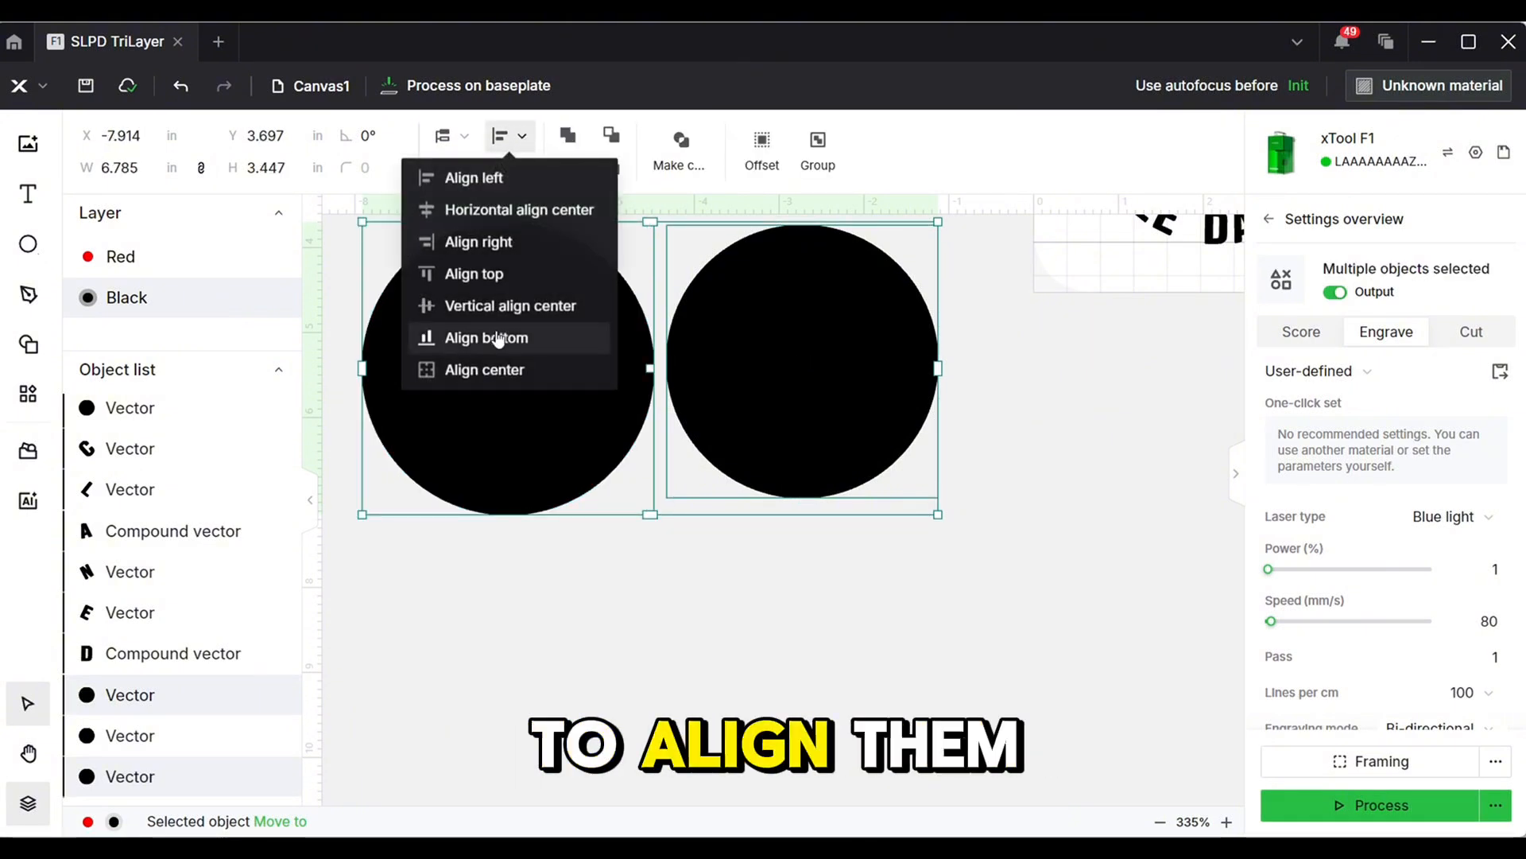
click(513, 377)
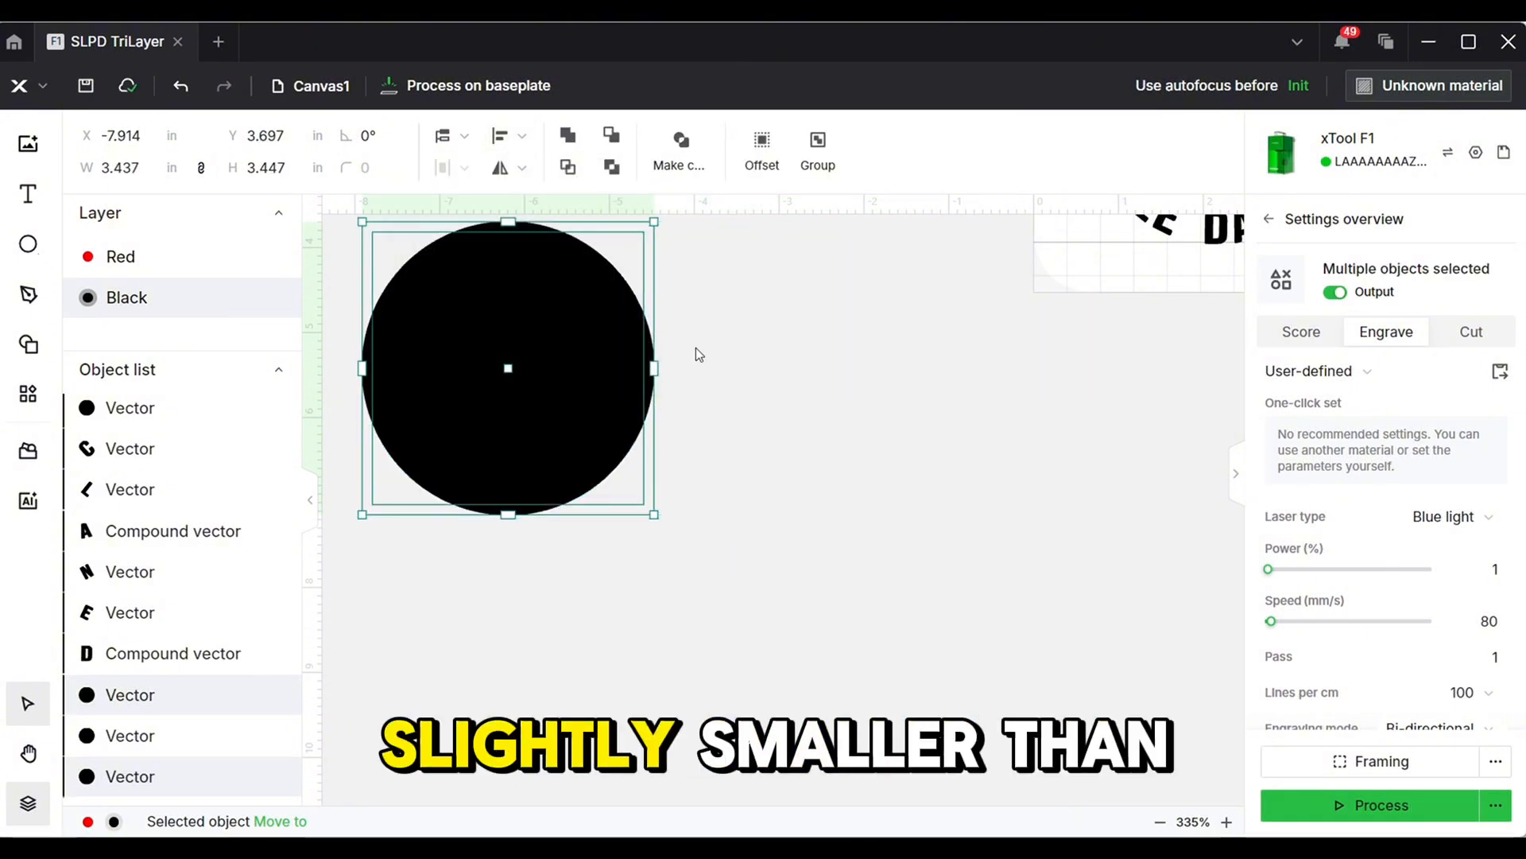
click(676, 159)
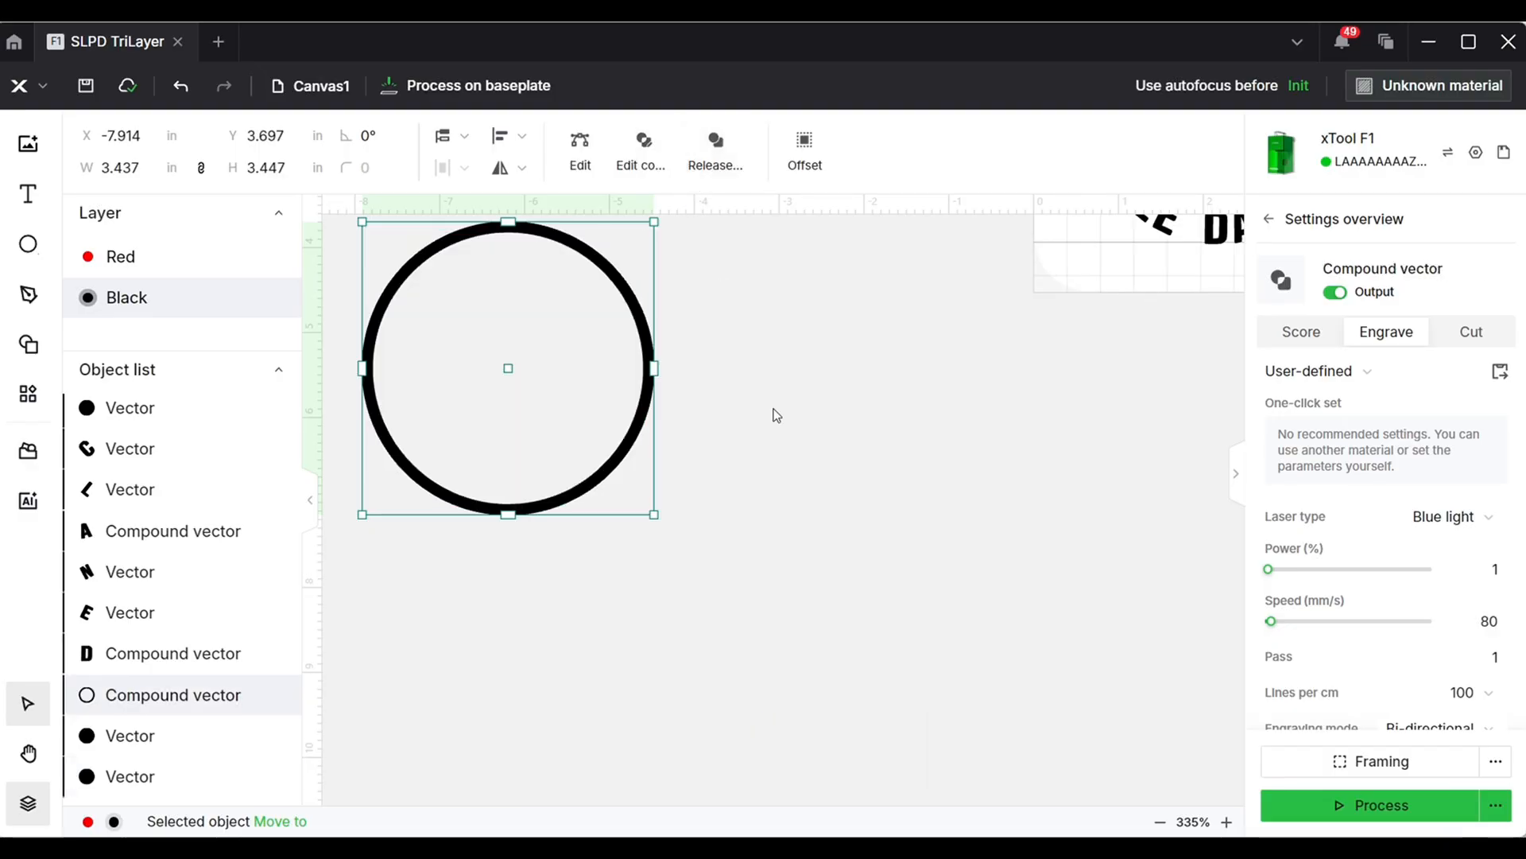
- Move the ring onto the logo as its outer border, placed at about X 0.461 in, Y 0.673 in, and deselect it
scroll(756, 412, down, 3)
drag(663, 387, 603, 317)
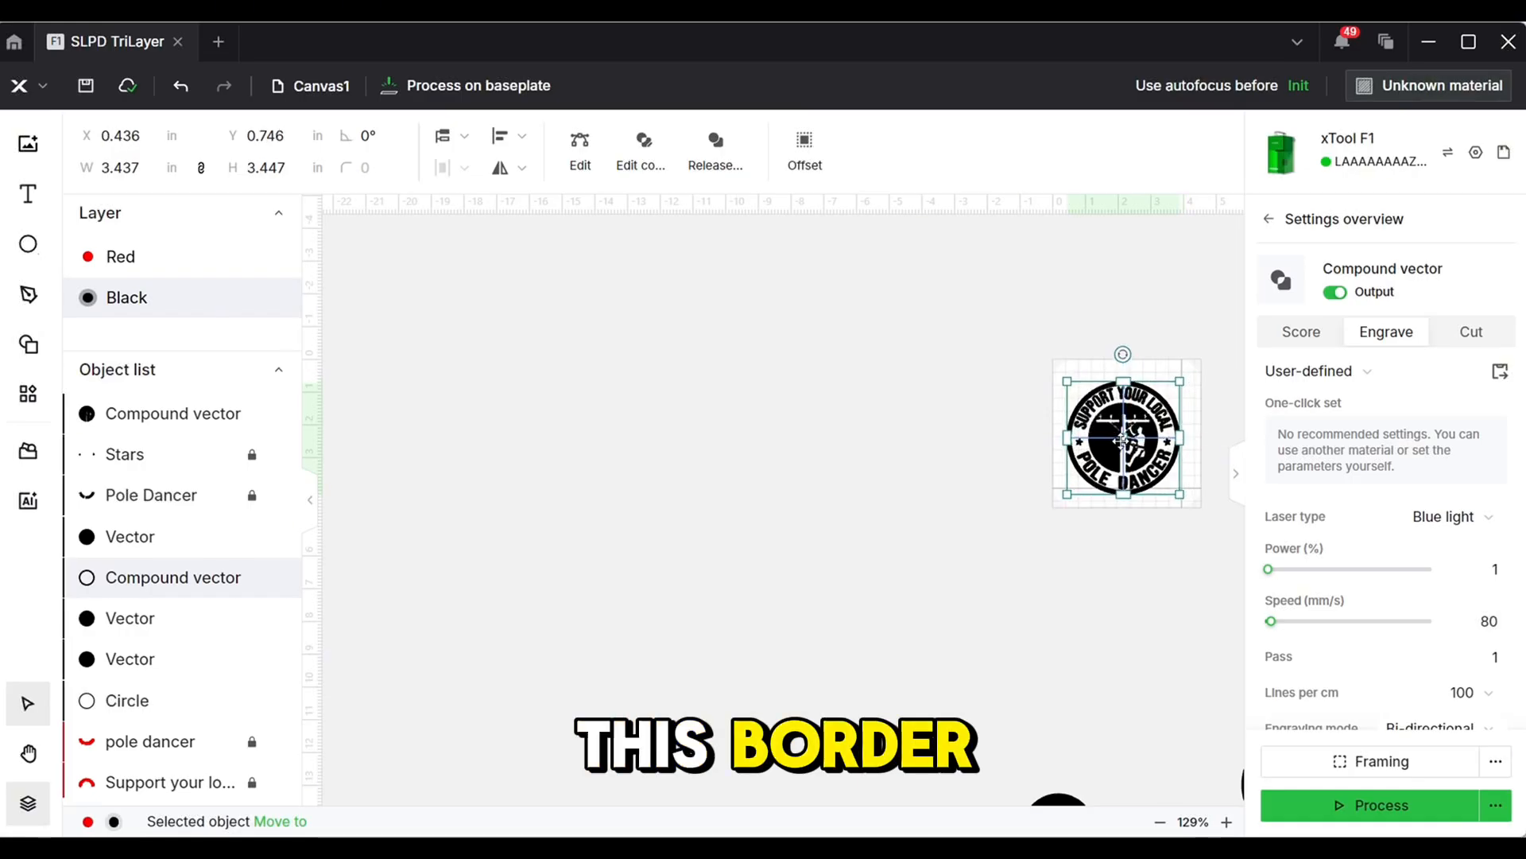
drag(1121, 439, 1125, 438)
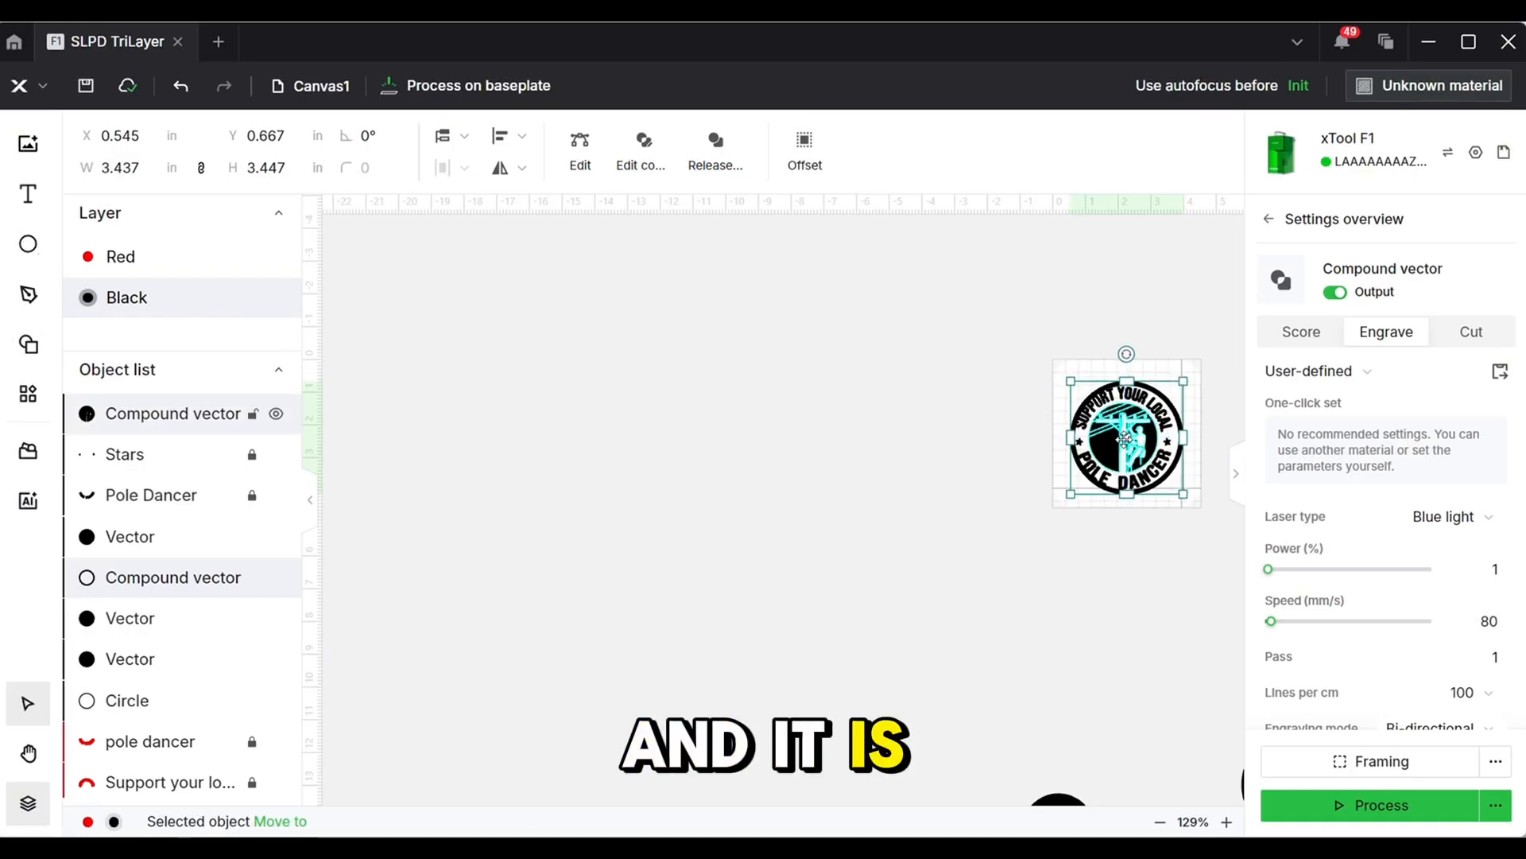
scroll(1122, 438, up, 6)
scroll(1122, 439, right, 3)
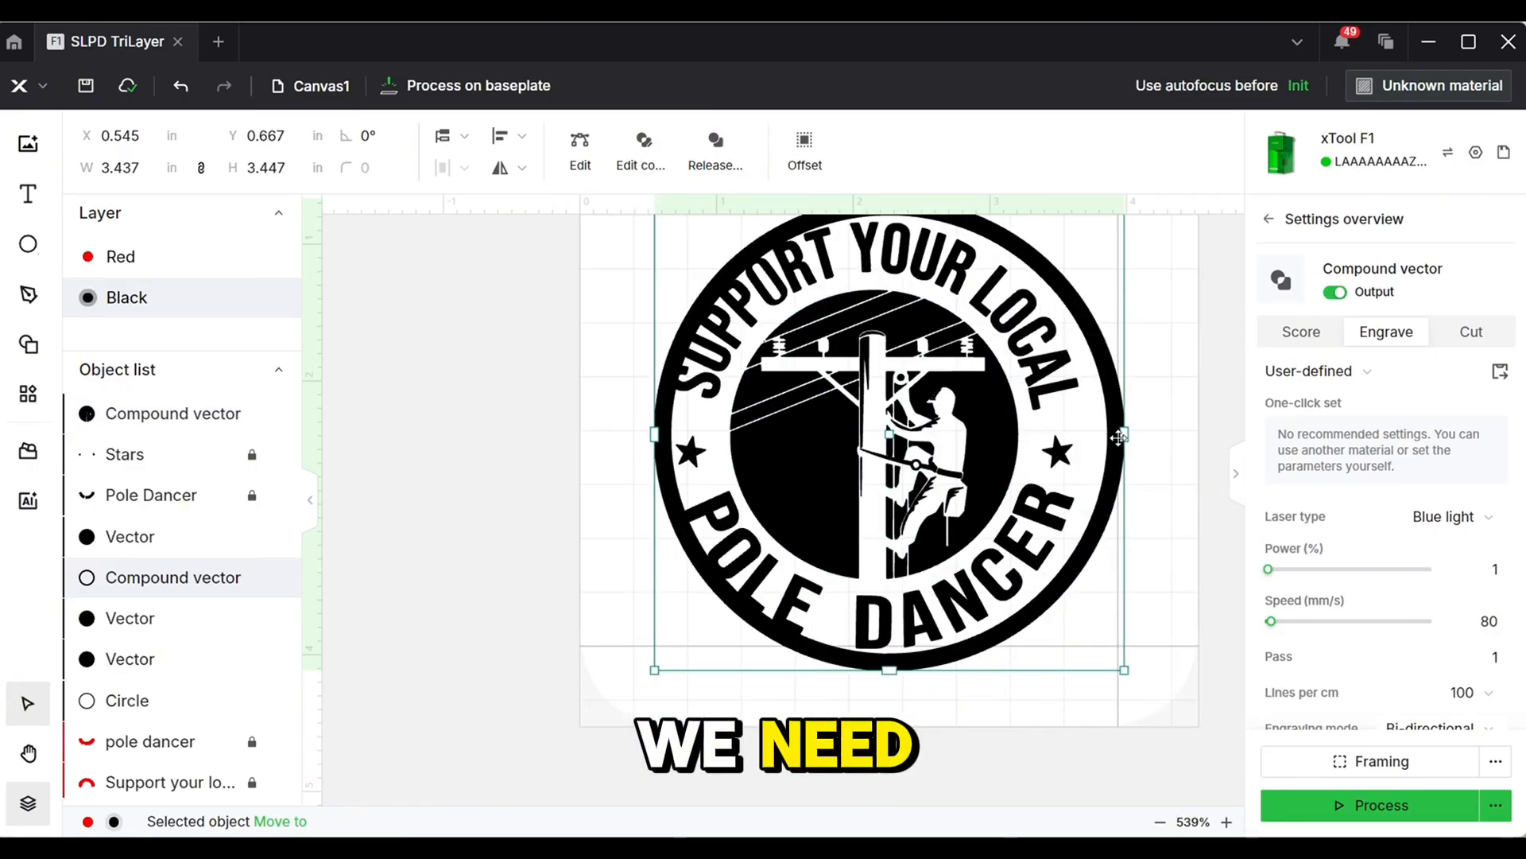
drag(913, 441, 878, 436)
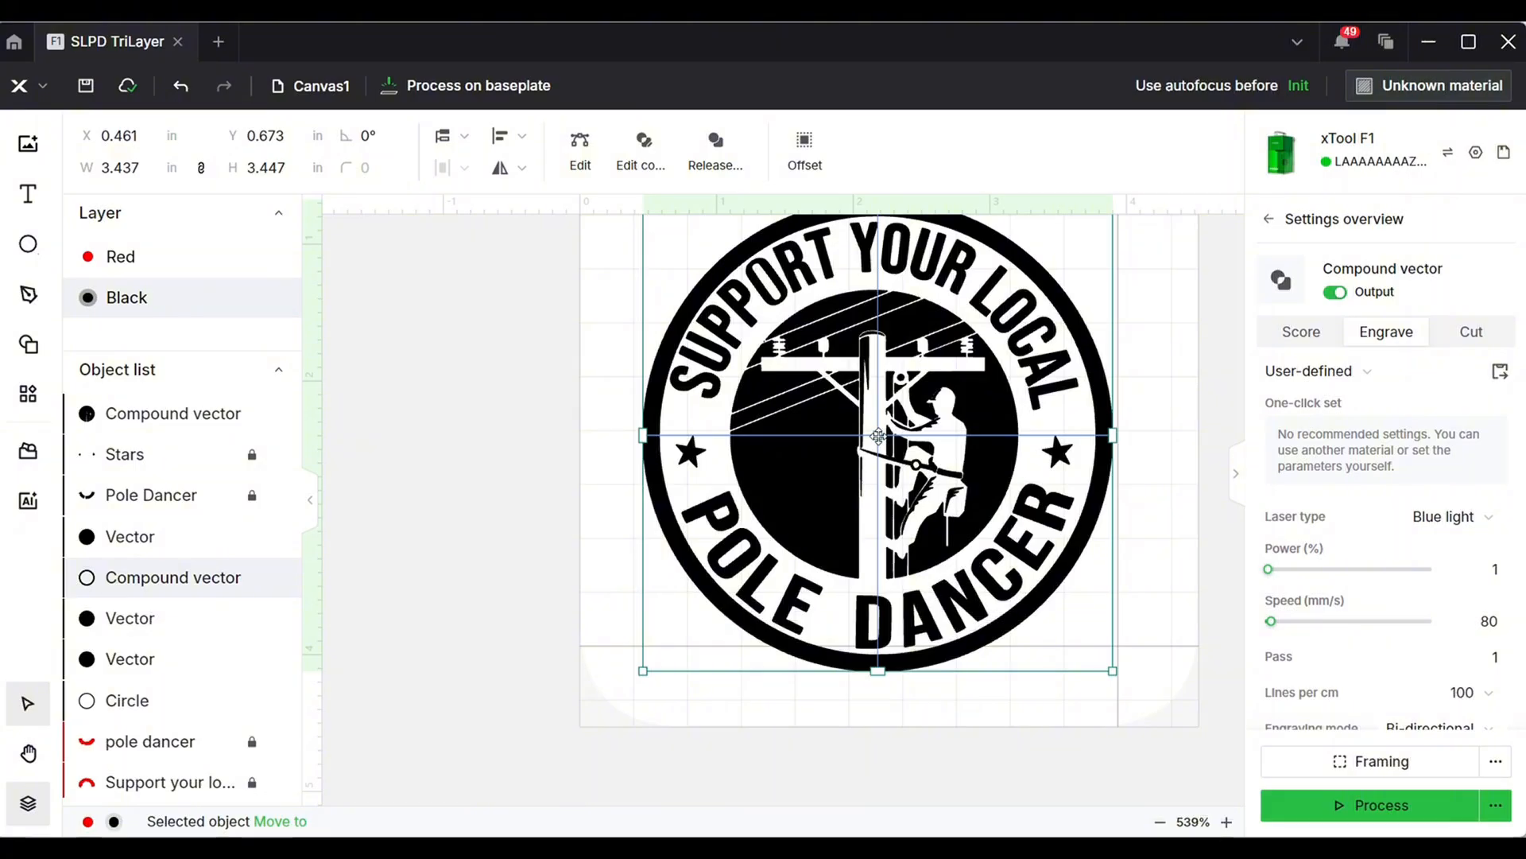
click(461, 367)
- Align the centerpiece and the outer ring on their common center and deselect them
click(770, 454)
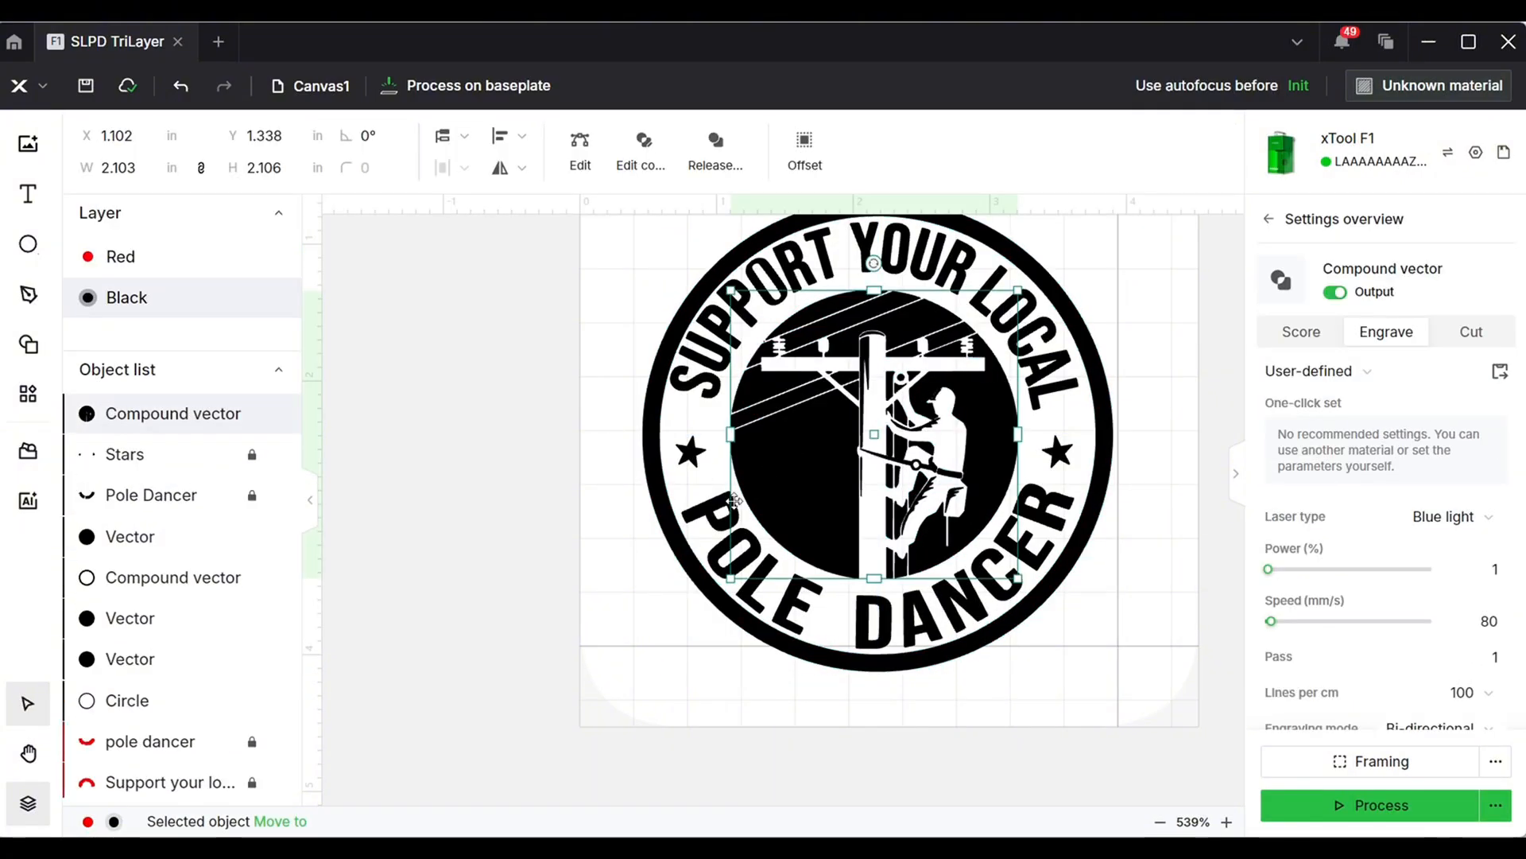
shift+click(683, 533)
click(510, 137)
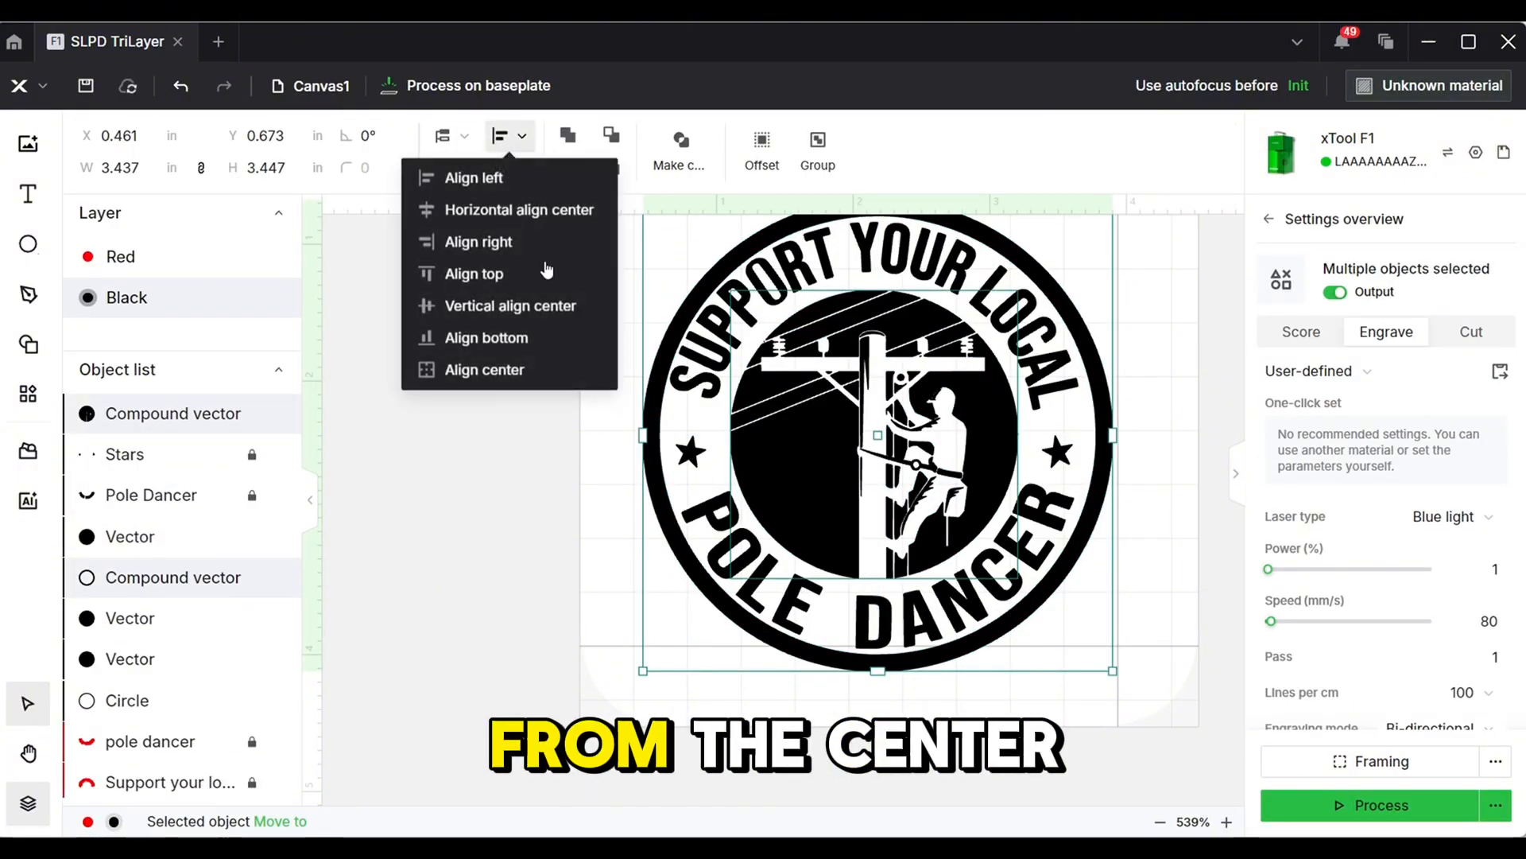
click(545, 380)
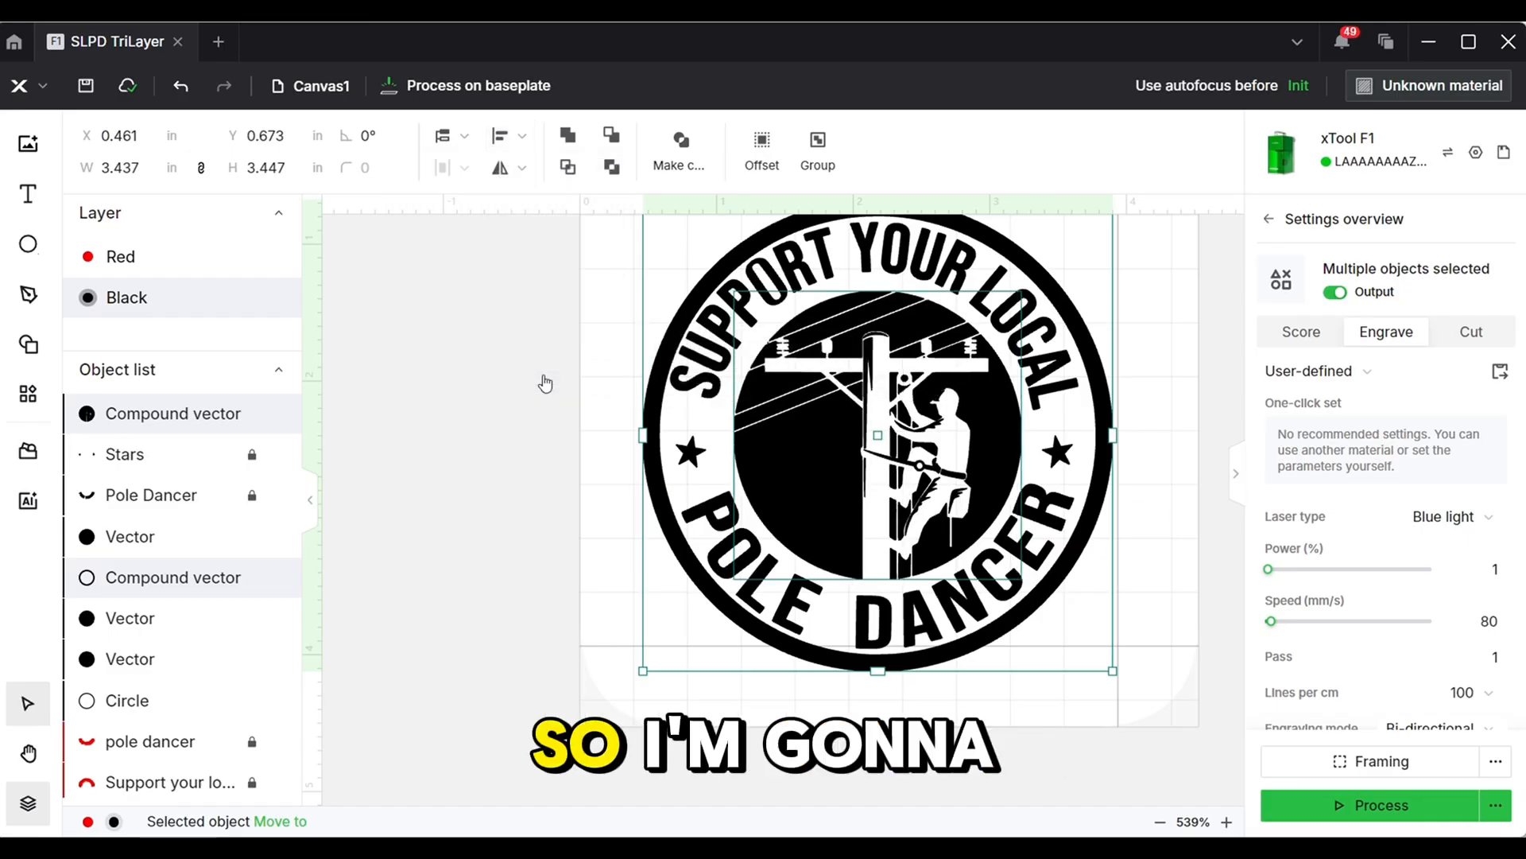
click(578, 488)
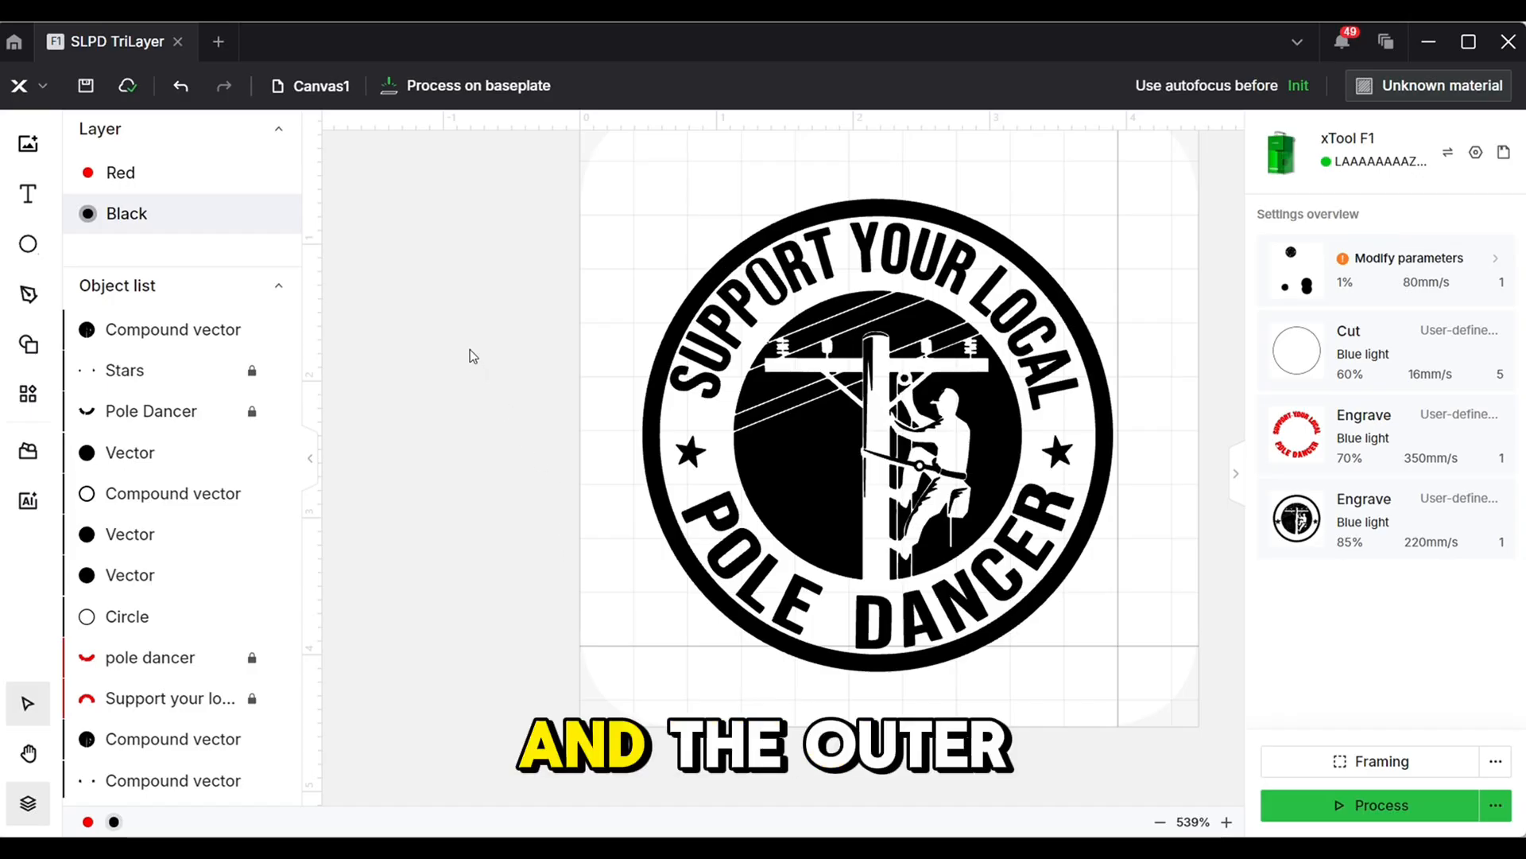
- Unlock the Stars, black Pole Dancer and Support compound vectors and clear the selection
scroll(474, 332, down, 3)
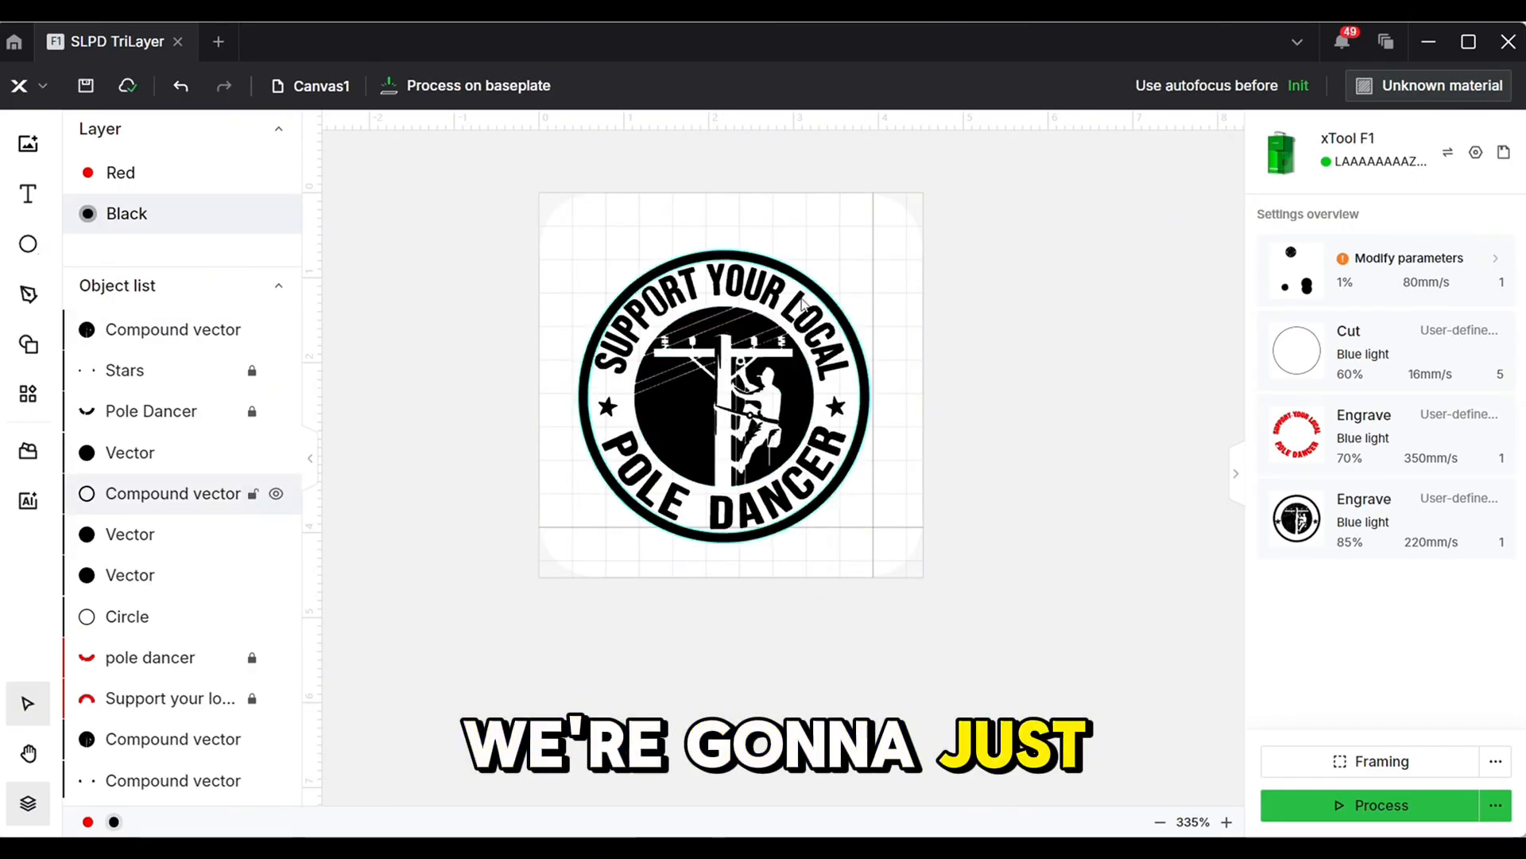
key(ctrl+a)
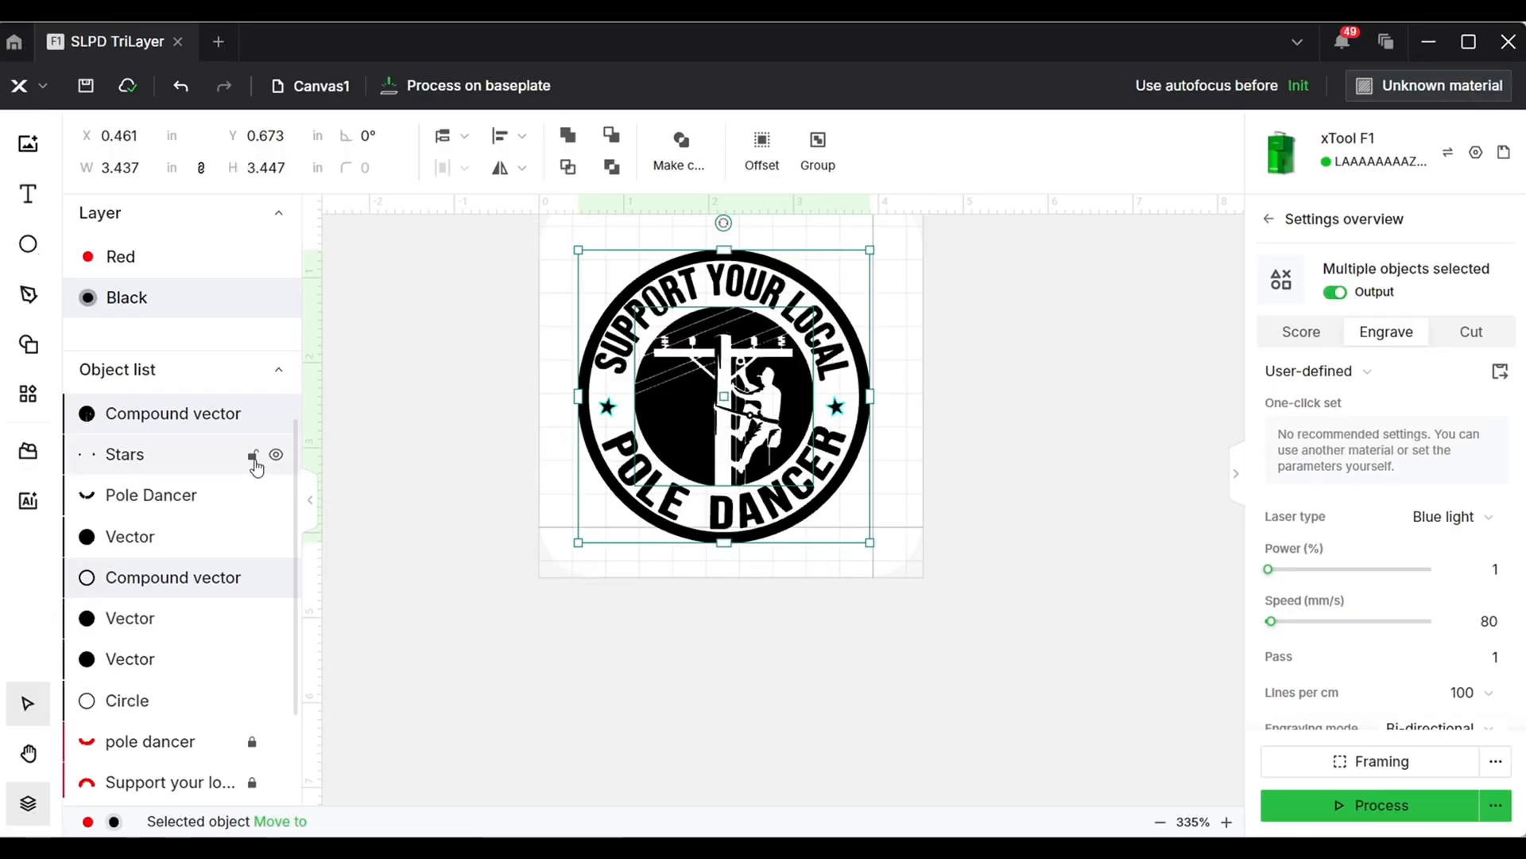
scroll(256, 471, up, 1)
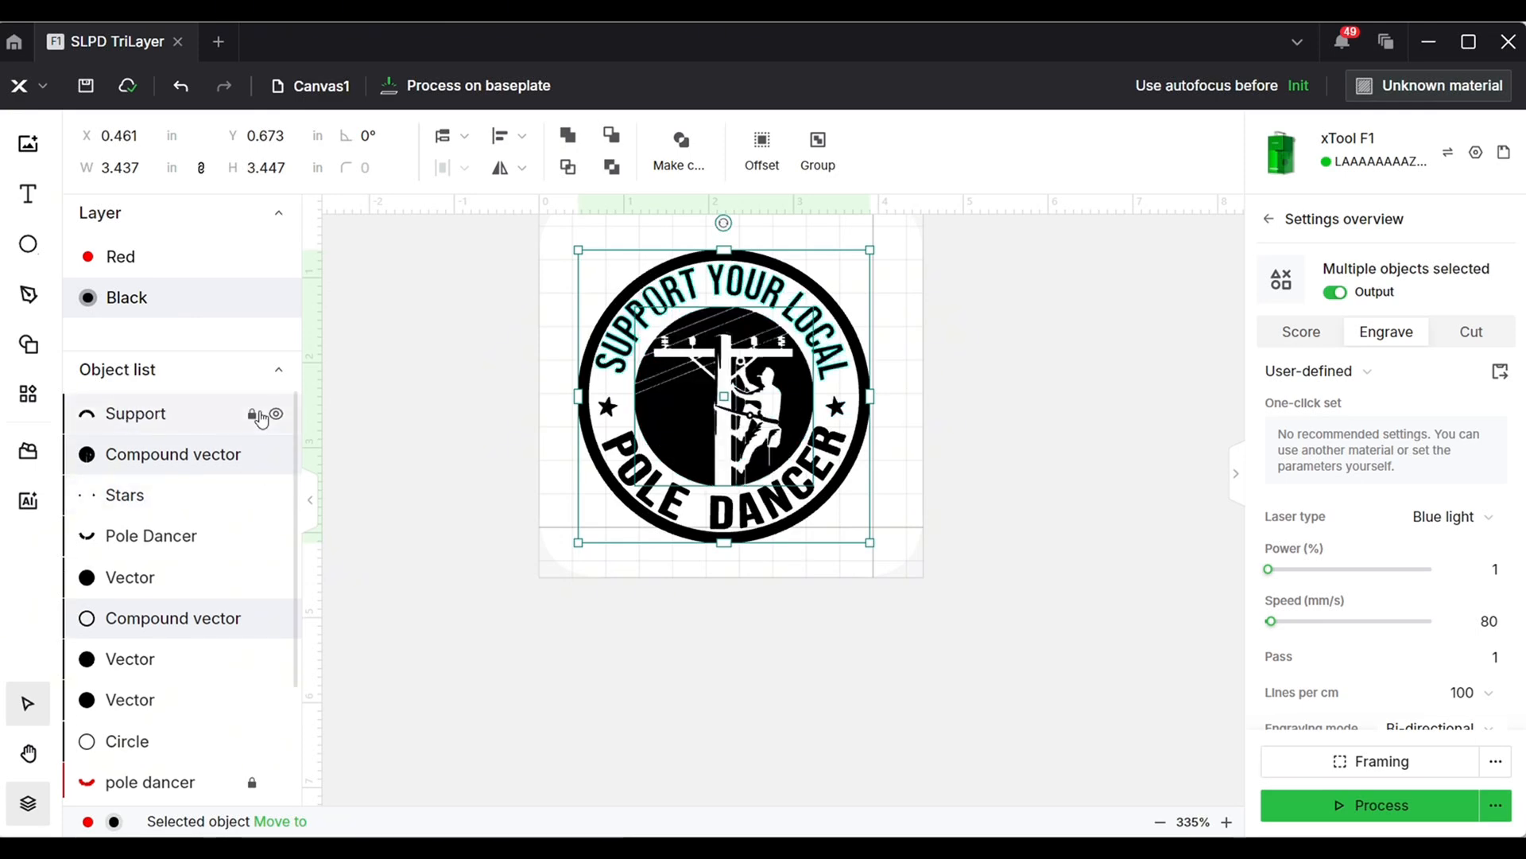
click(409, 375)
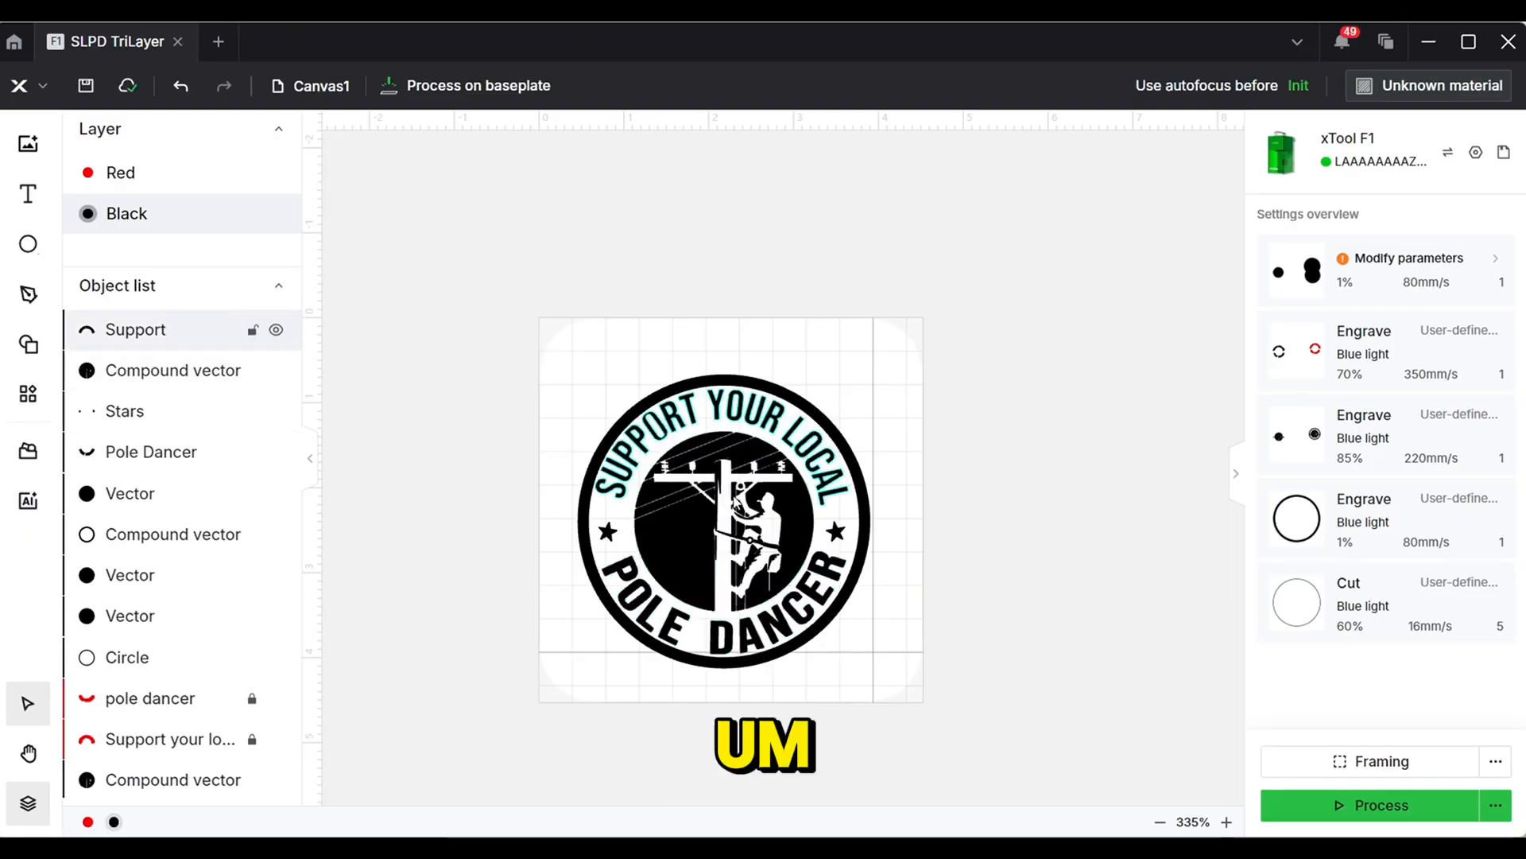
- Recolor the Support and Pole Dancer compound vectors red and deselect them
click(802, 442)
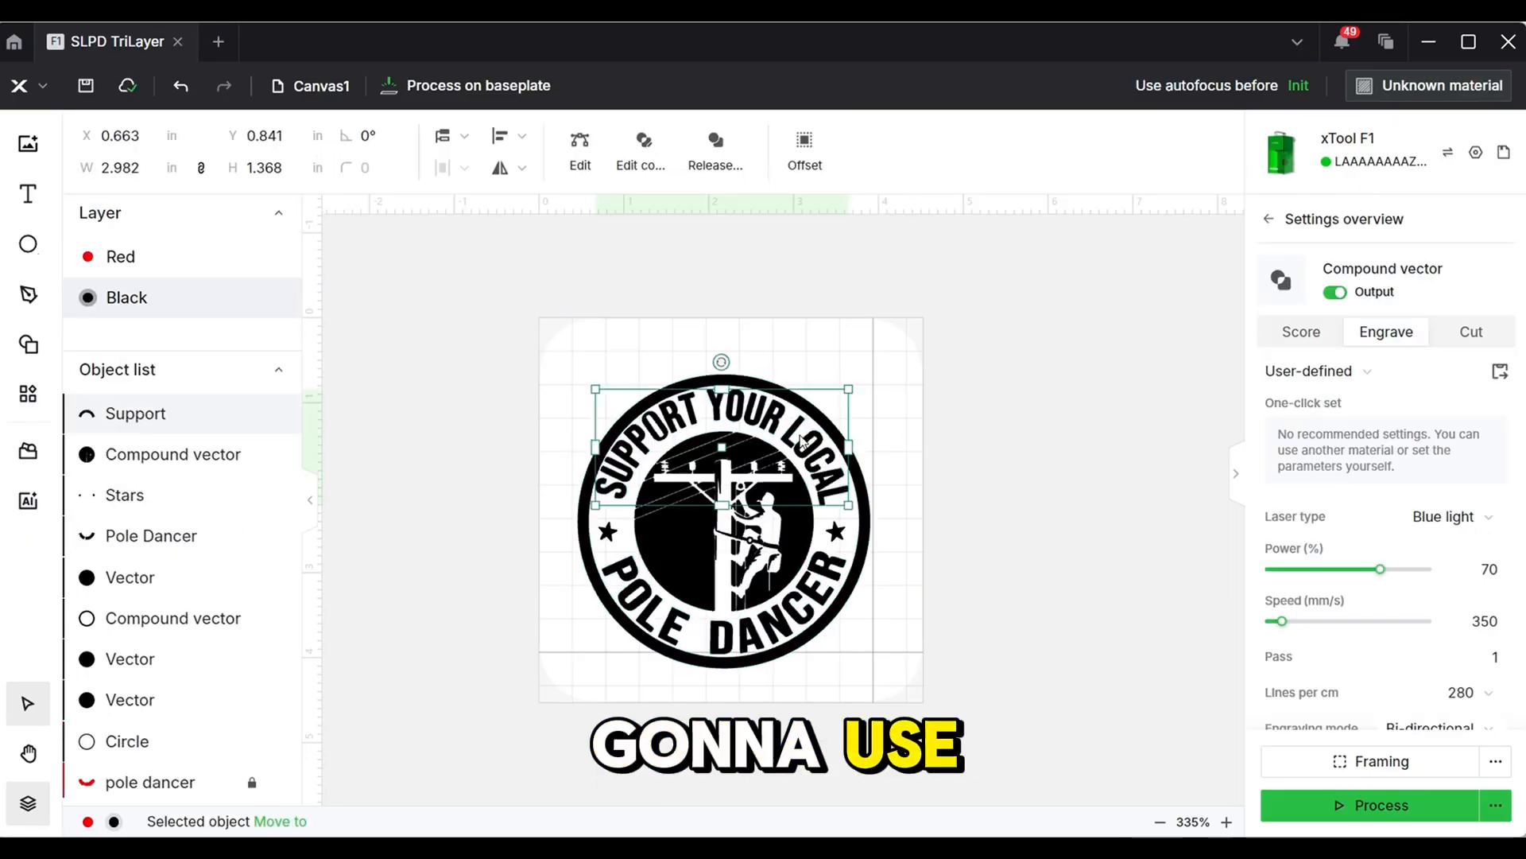
shift+click(822, 588)
right_click(818, 587)
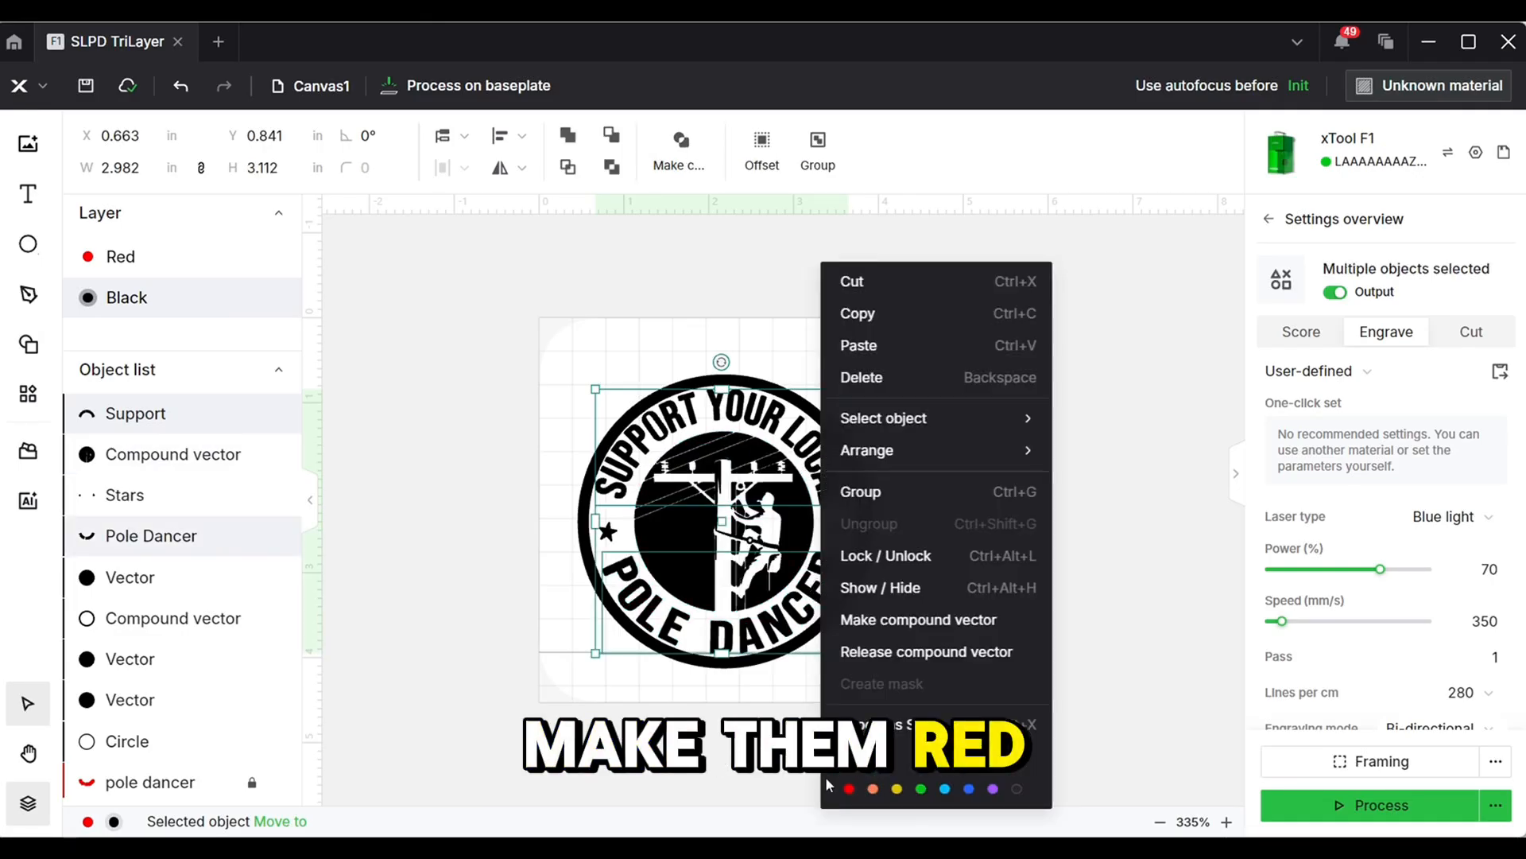
click(849, 790)
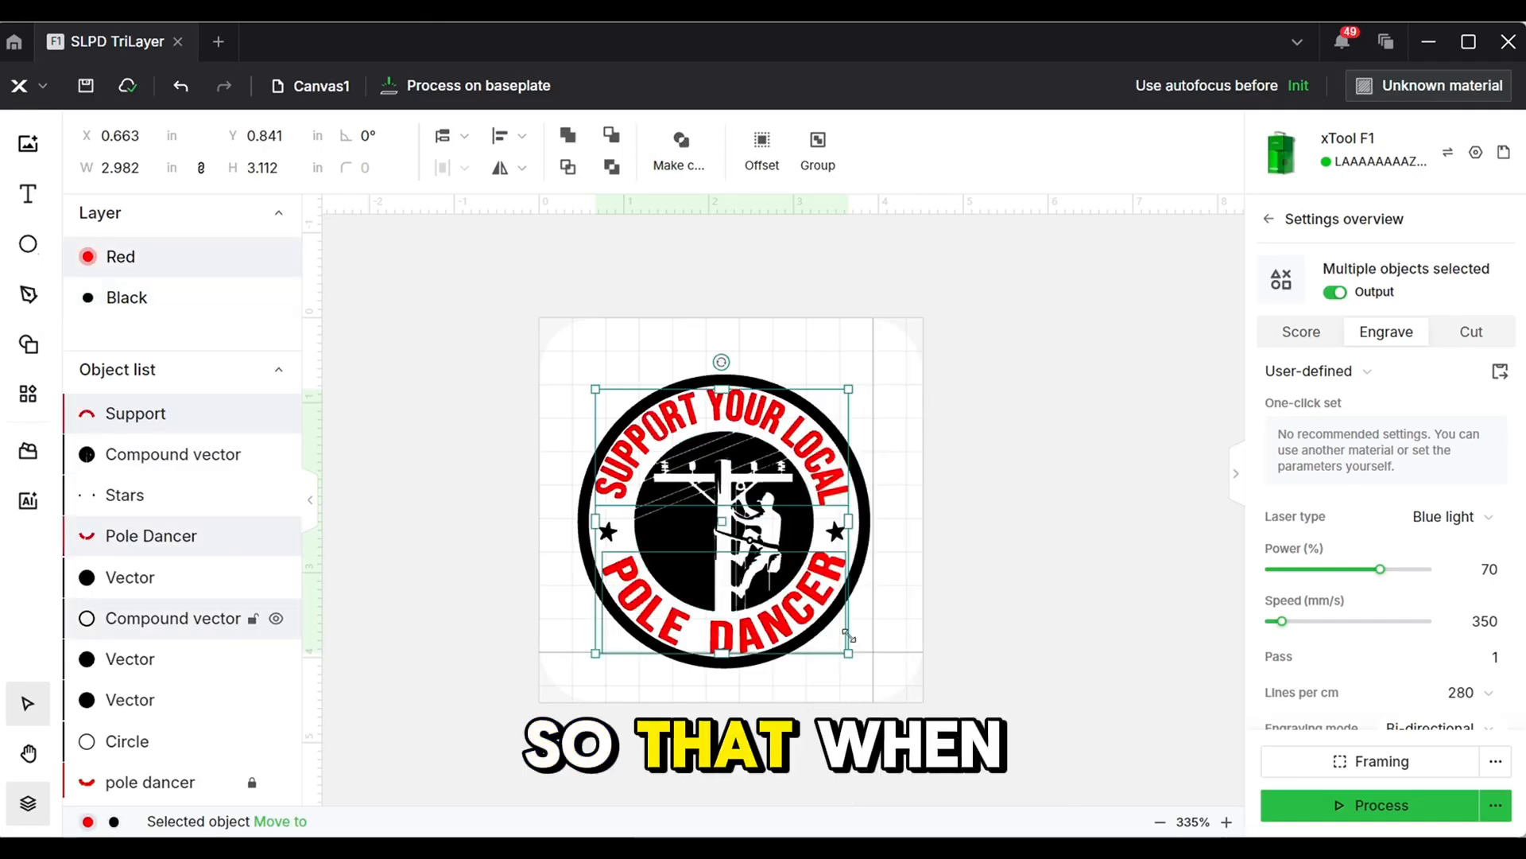
click(972, 536)
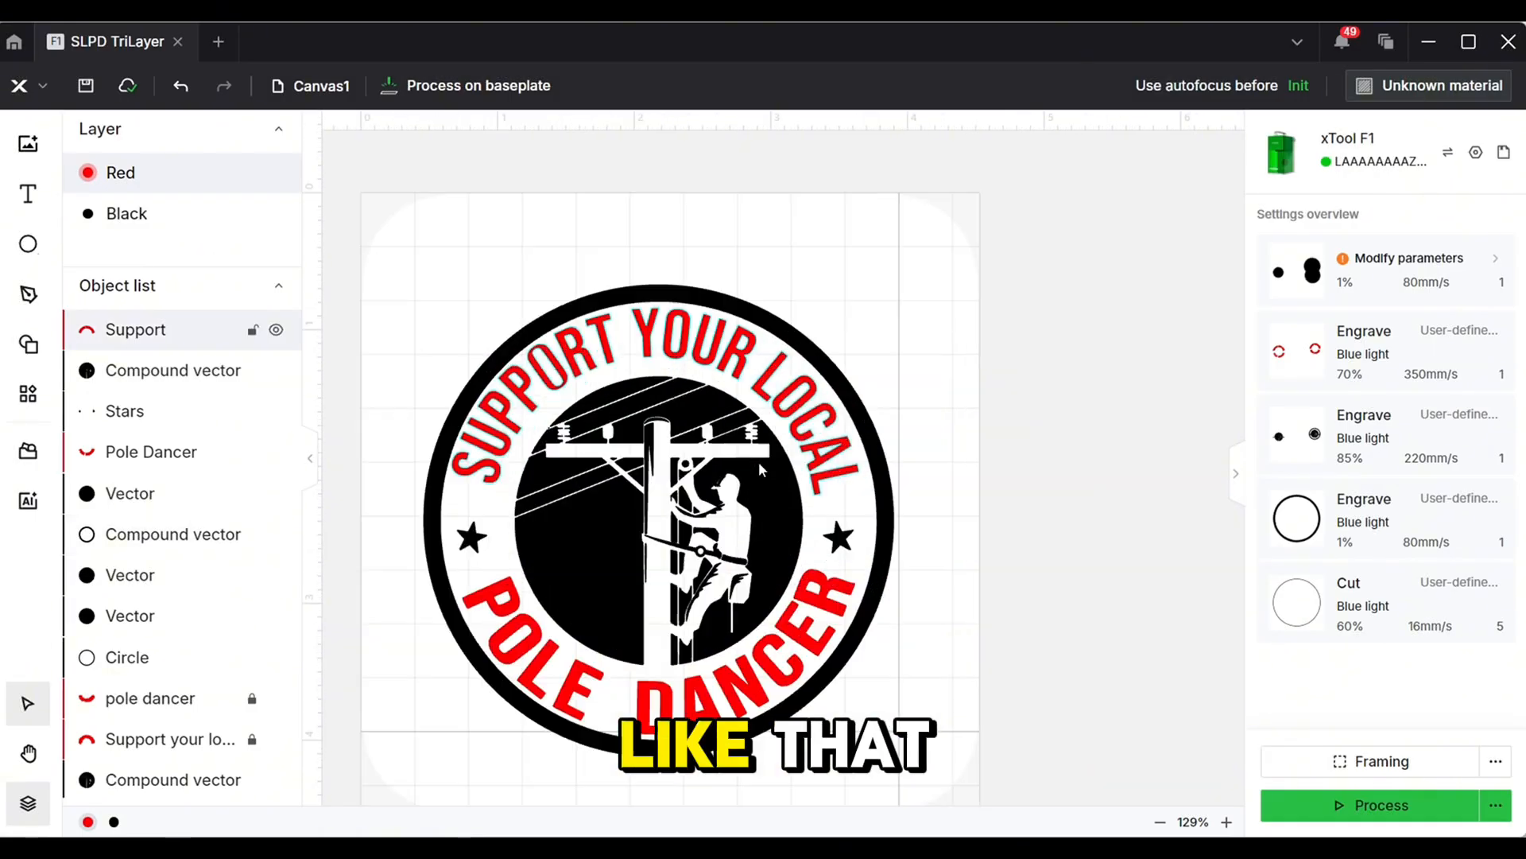
- Release the Stars compound vector into two separate stars and clear the selection
click(836, 544)
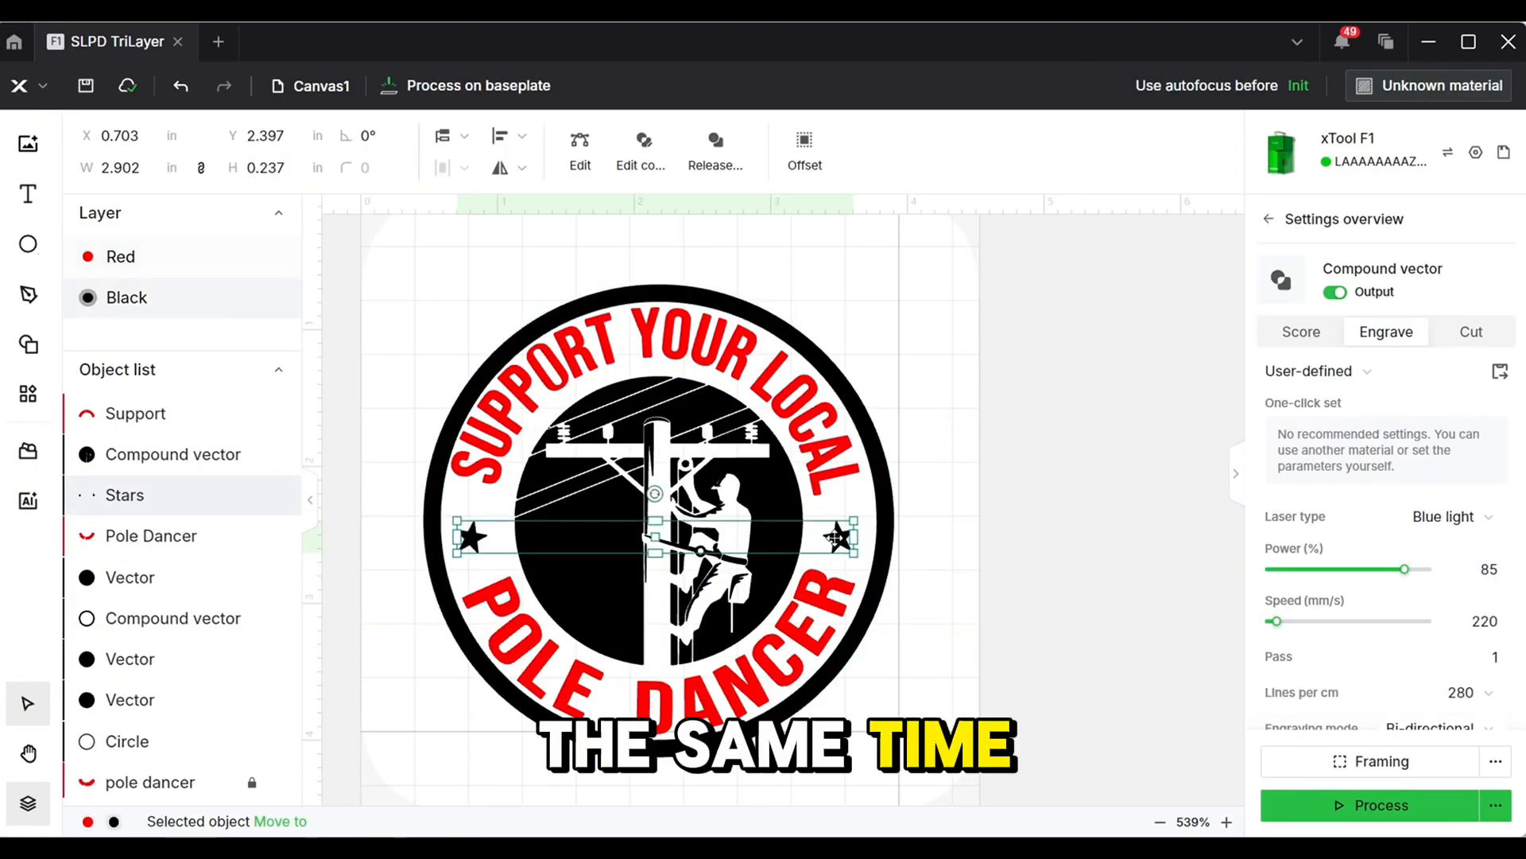
click(713, 159)
click(175, 659)
click(1019, 520)
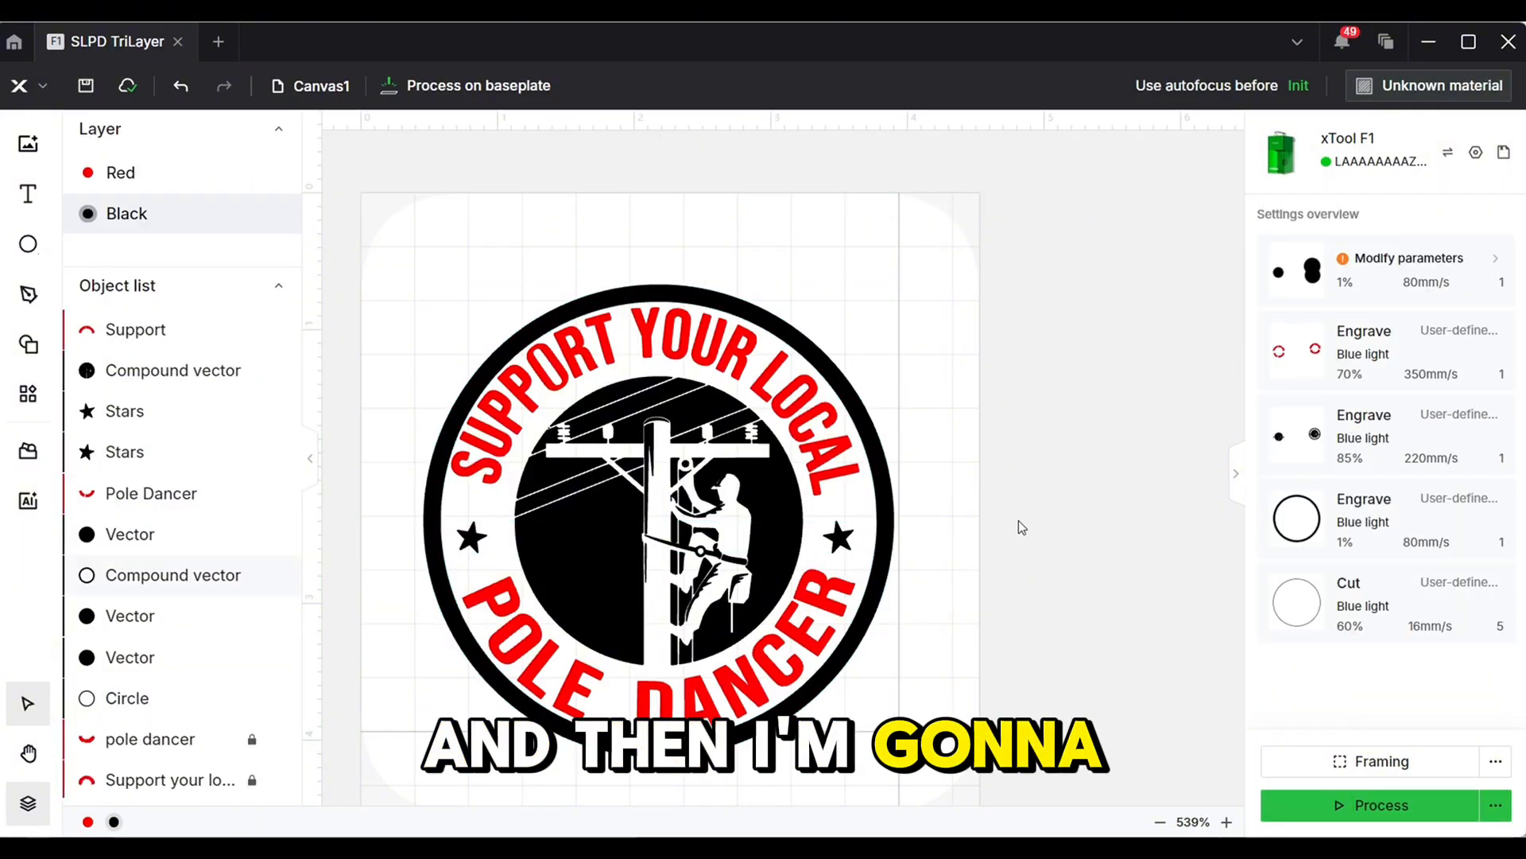
- Enlarge the star on the logo's right to about 0.367 by 0.392 in and recenter it between the lettering arcs
click(836, 541)
drag(857, 563, 841, 535)
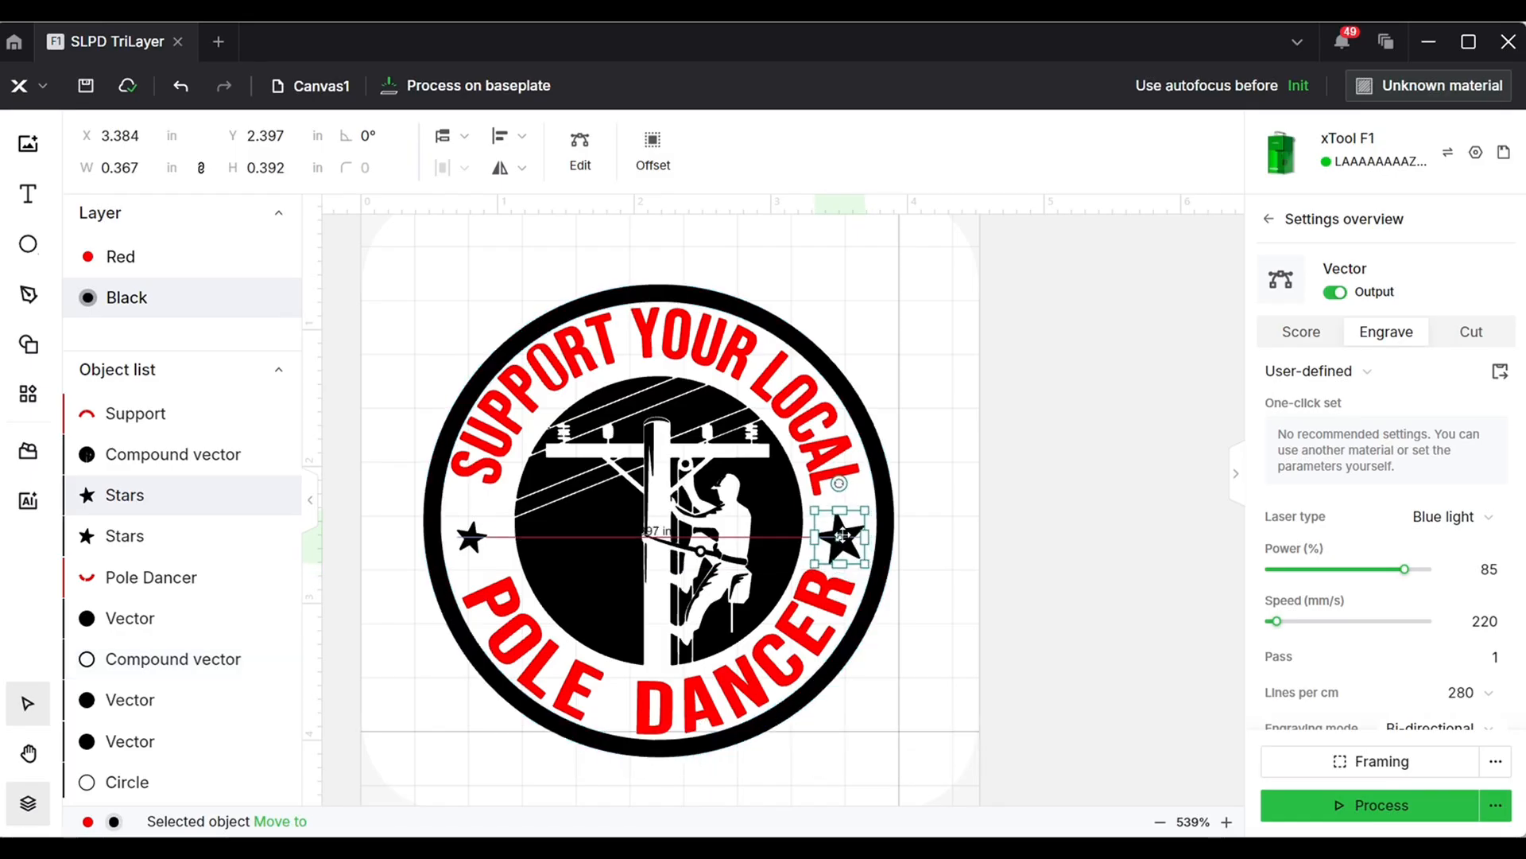
- Set the height of the star on the logo's left to 0.392 in to match the other star
click(471, 537)
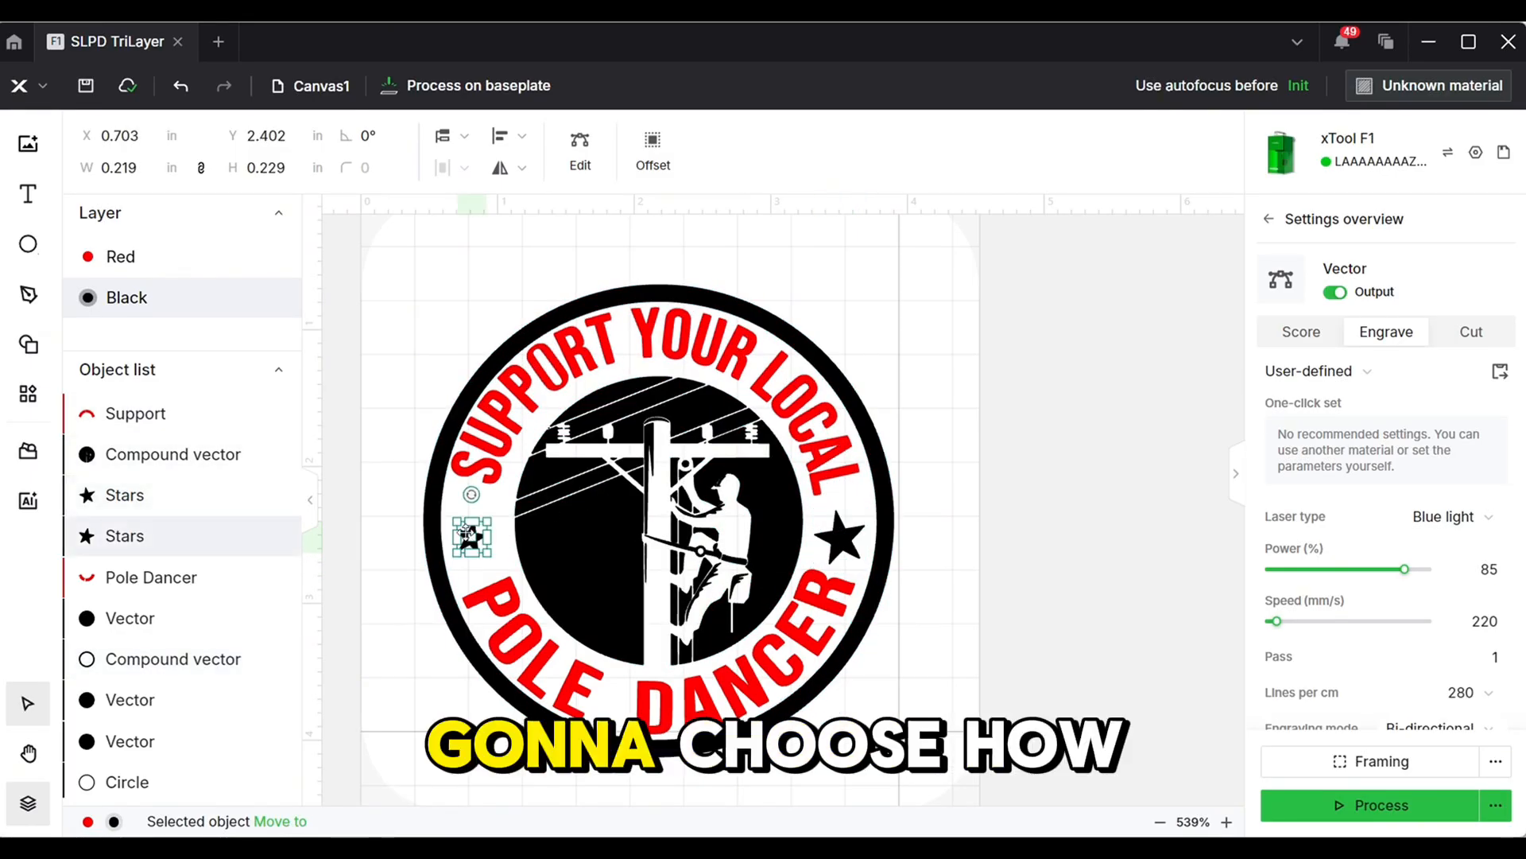
click(843, 536)
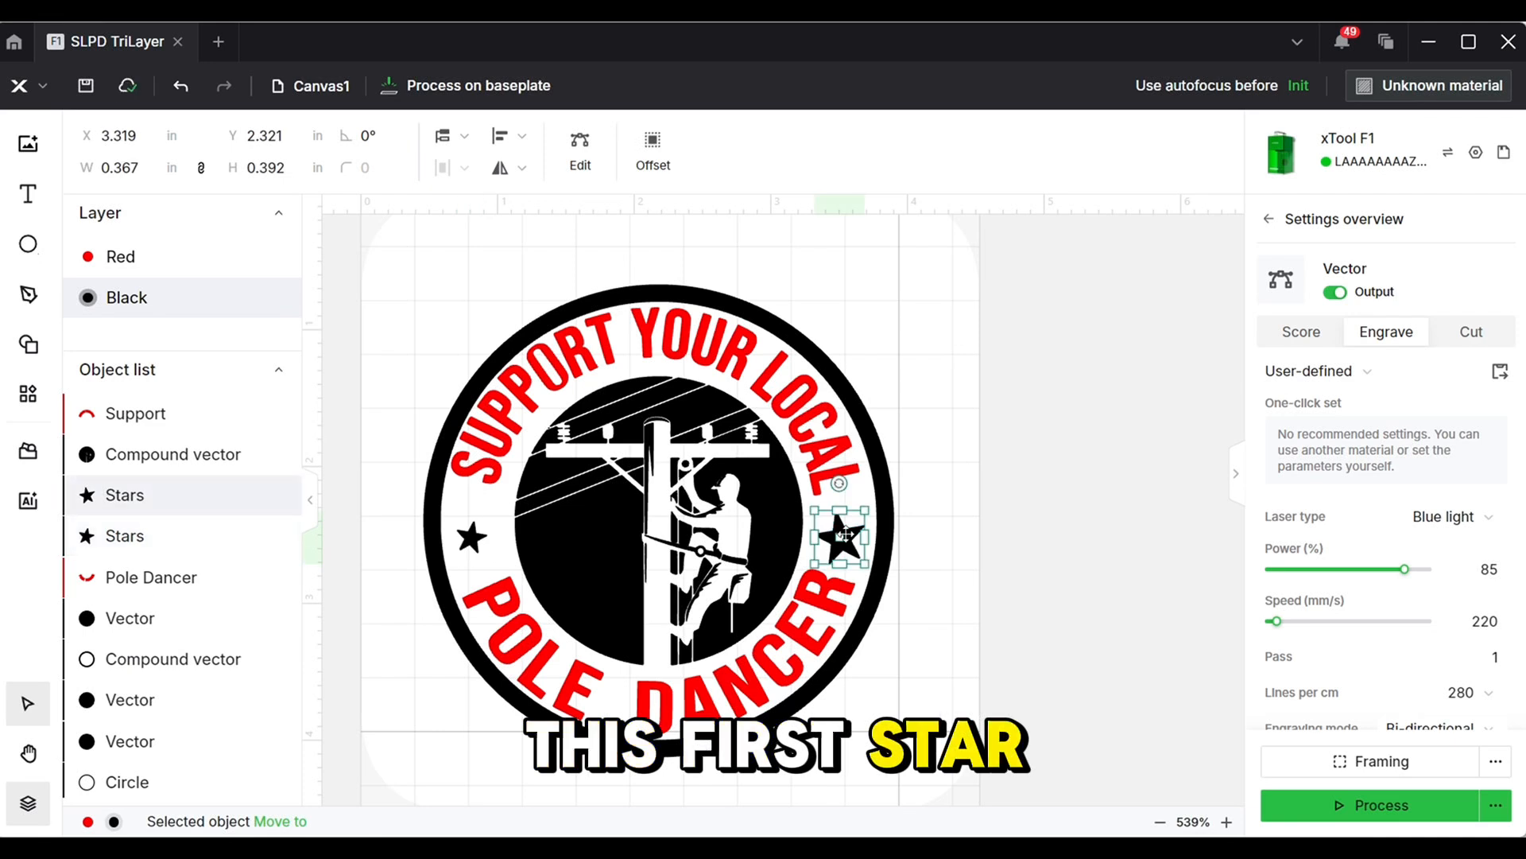
click(479, 549)
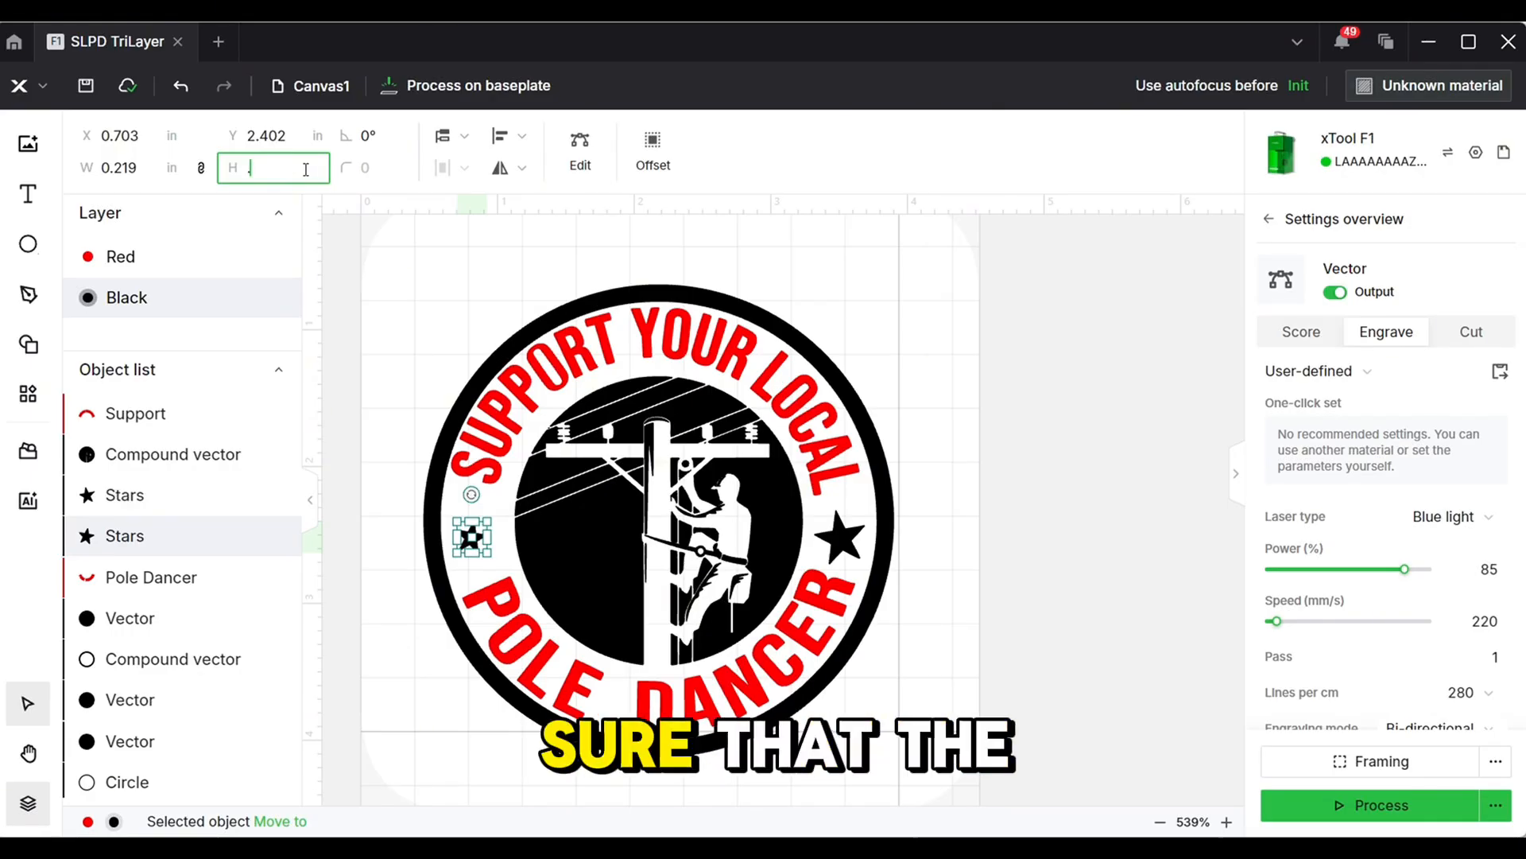
text(2)
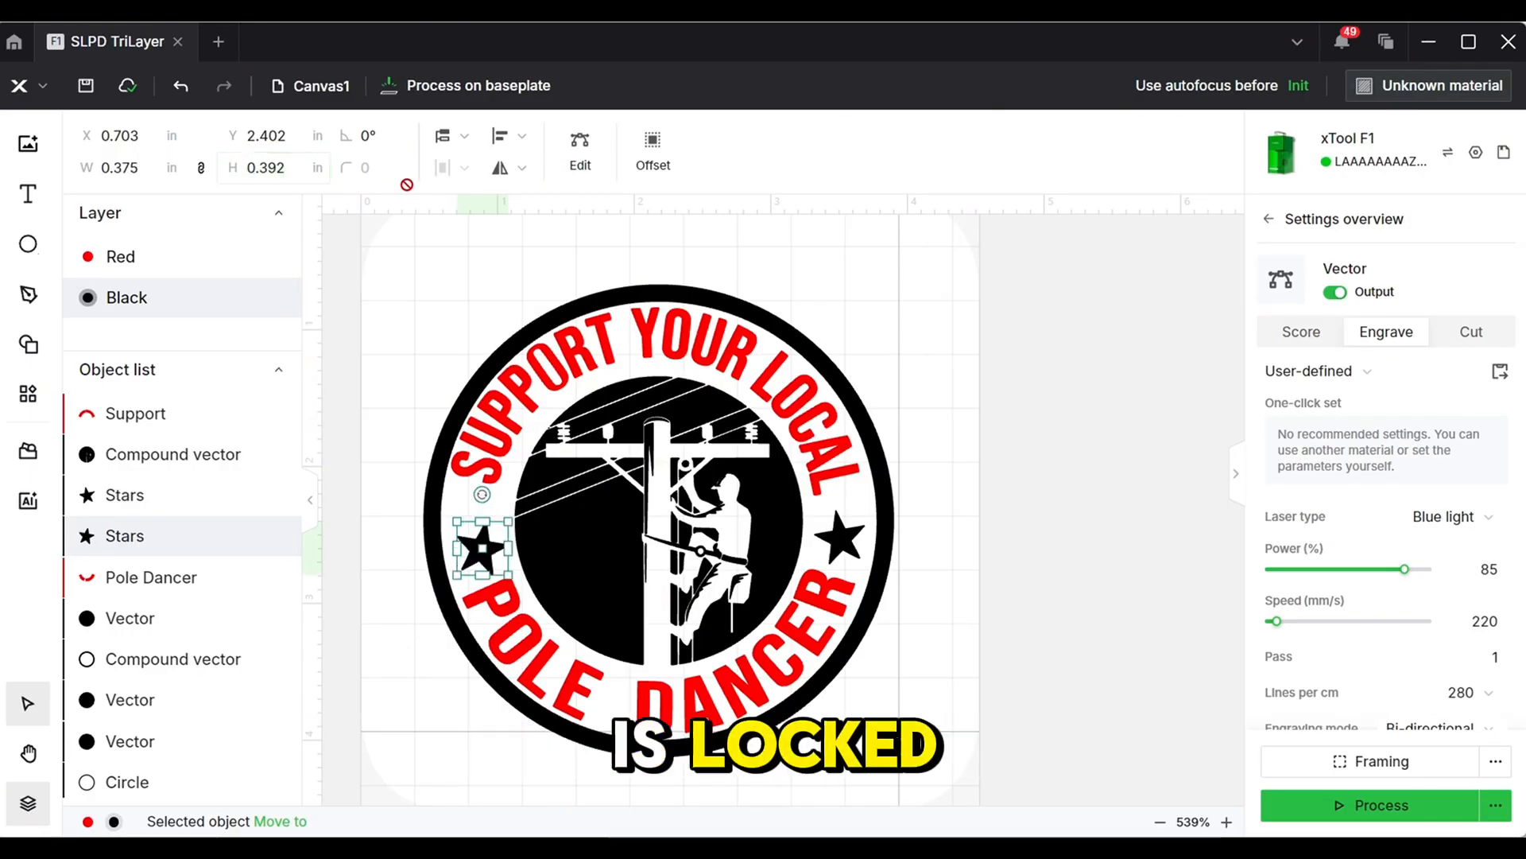
- Move the star on the logo's left to X 0.663, Y 2.321 in, level with the other star, and rotate both stars slightly outward
drag(481, 549, 477, 539)
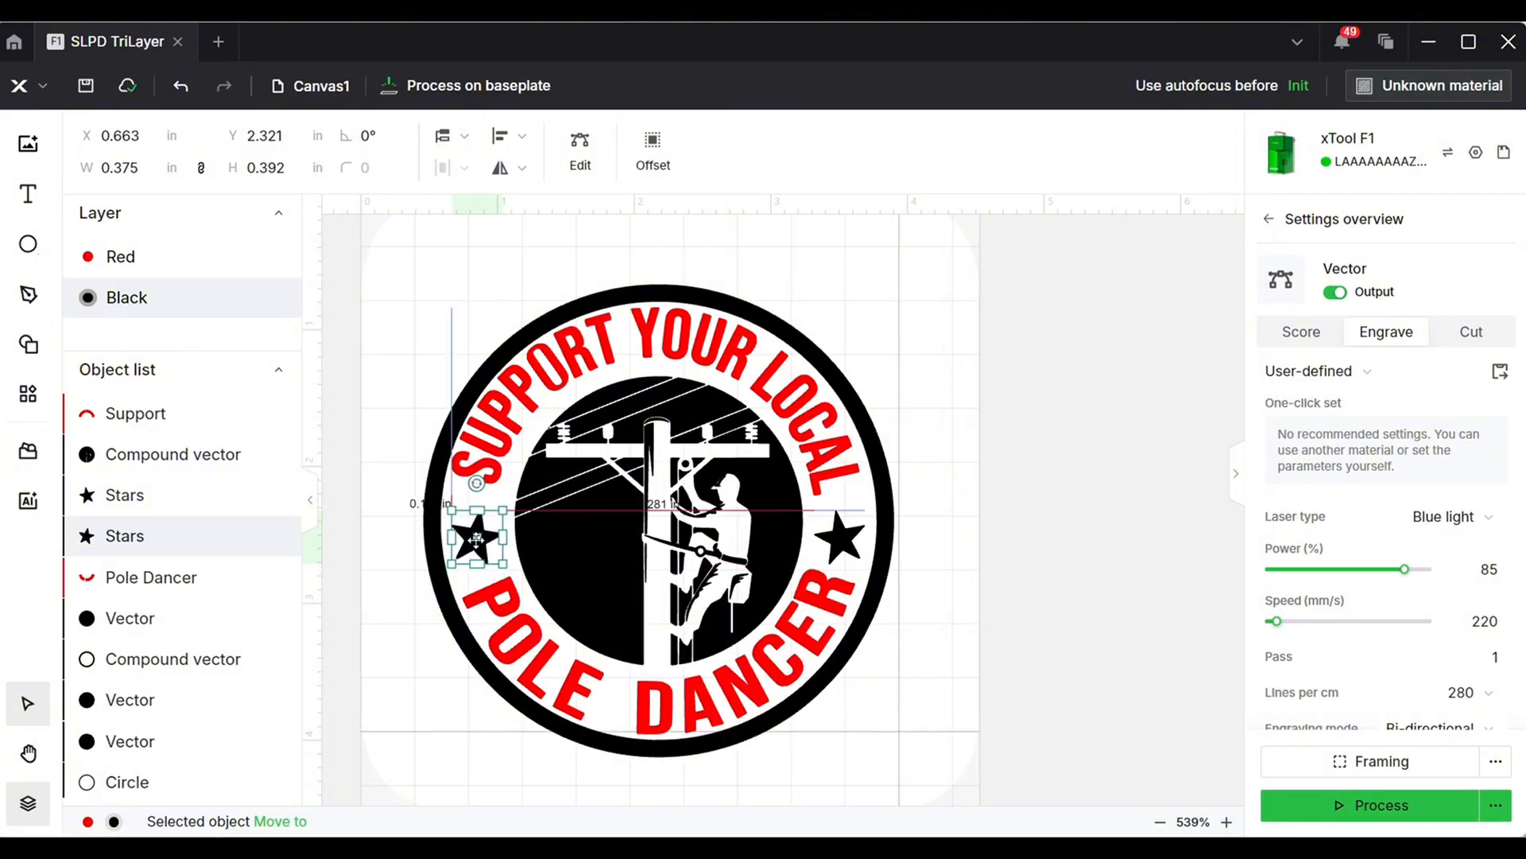
drag(476, 539, 476, 540)
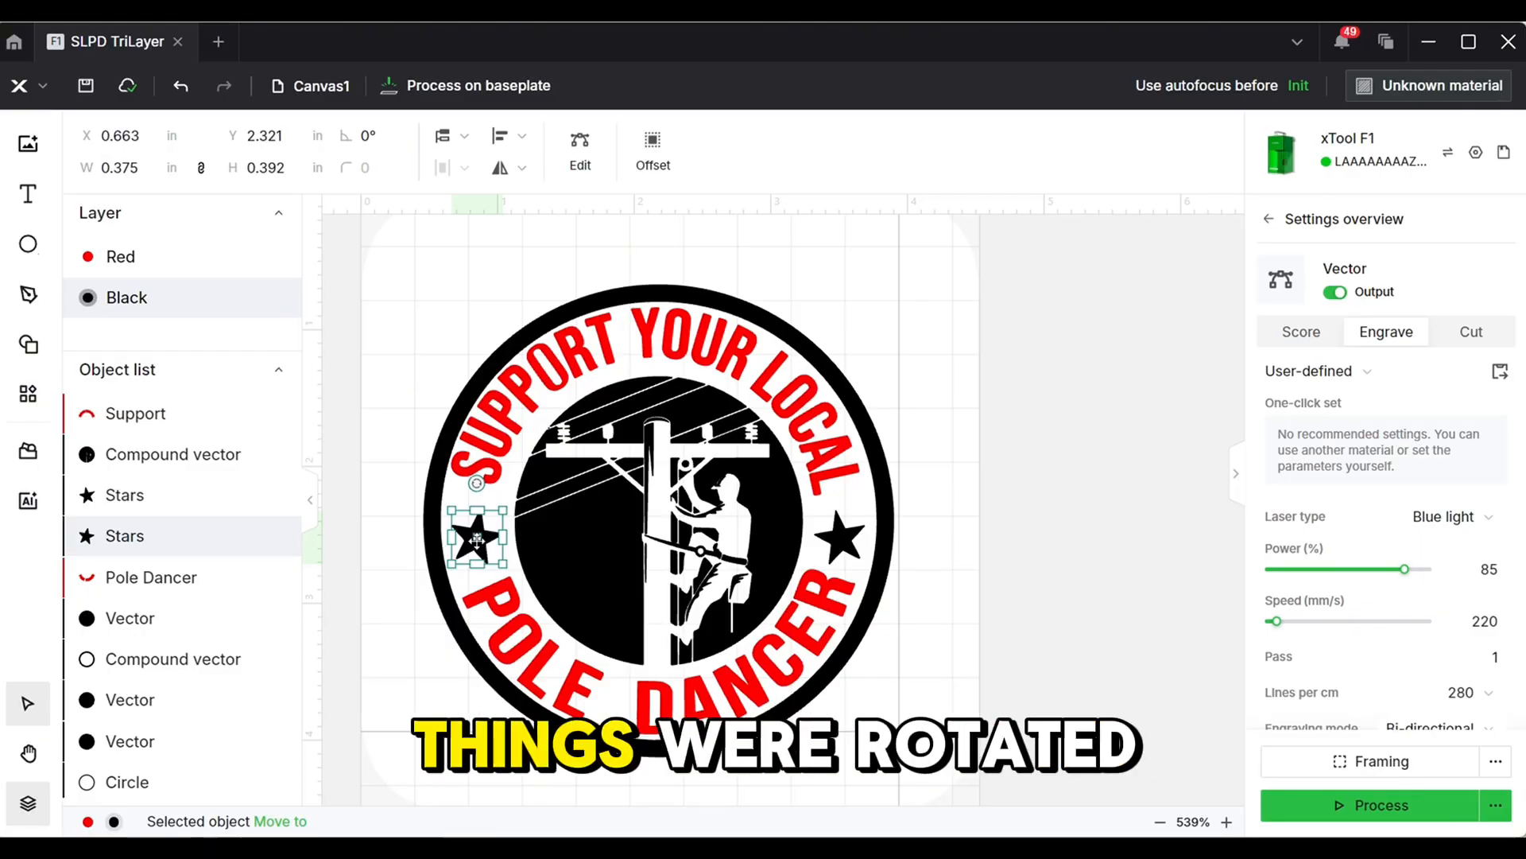
drag(476, 483, 464, 487)
click(841, 549)
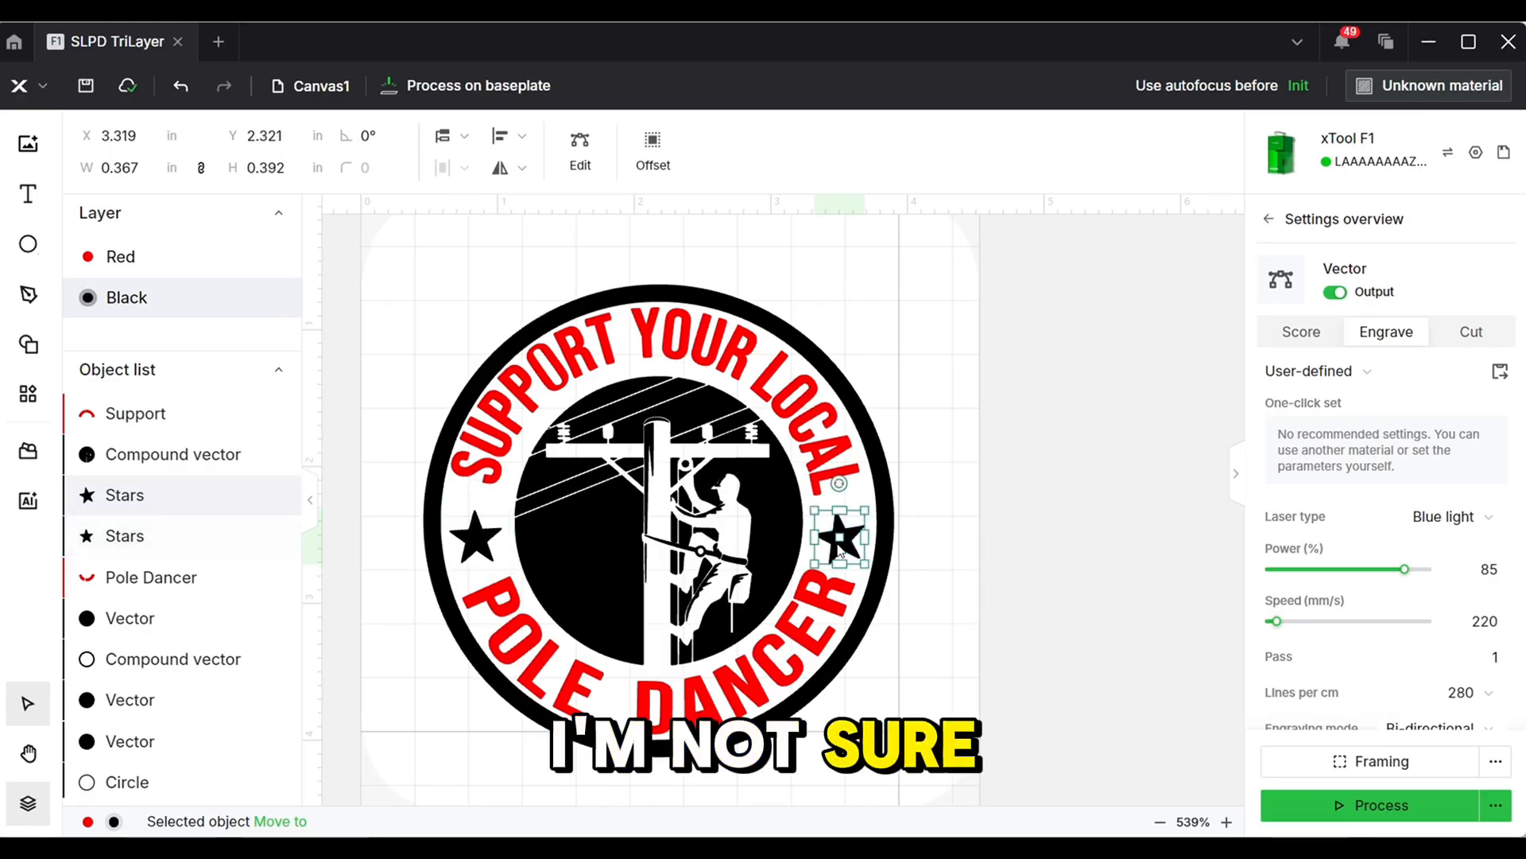
drag(841, 483, 850, 485)
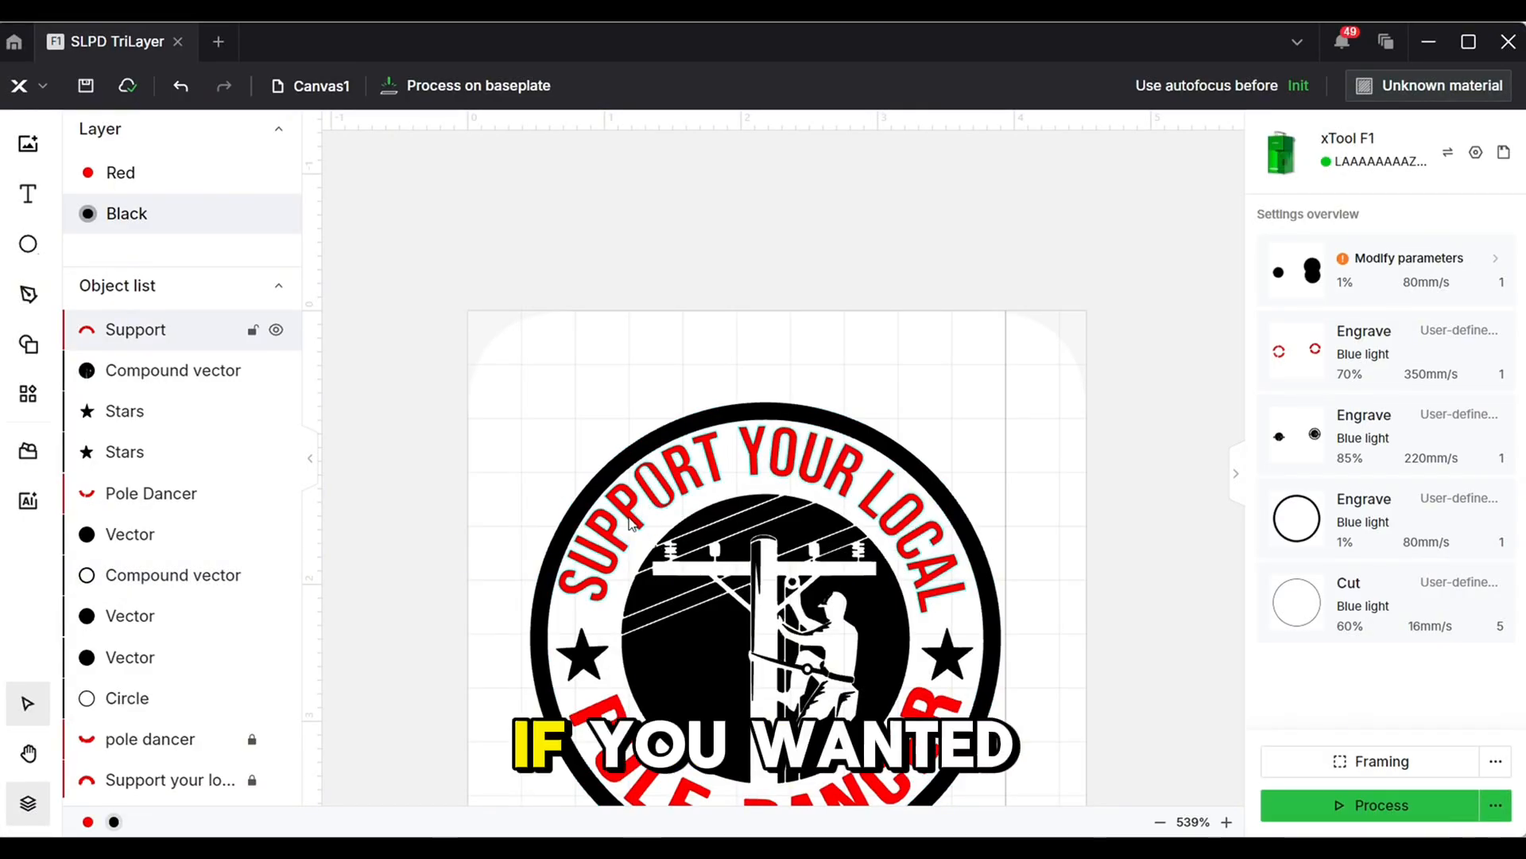
- Move the red Support and Pole Dancer lettering arcs together off the logo to the empty area above the artboard
click(632, 523)
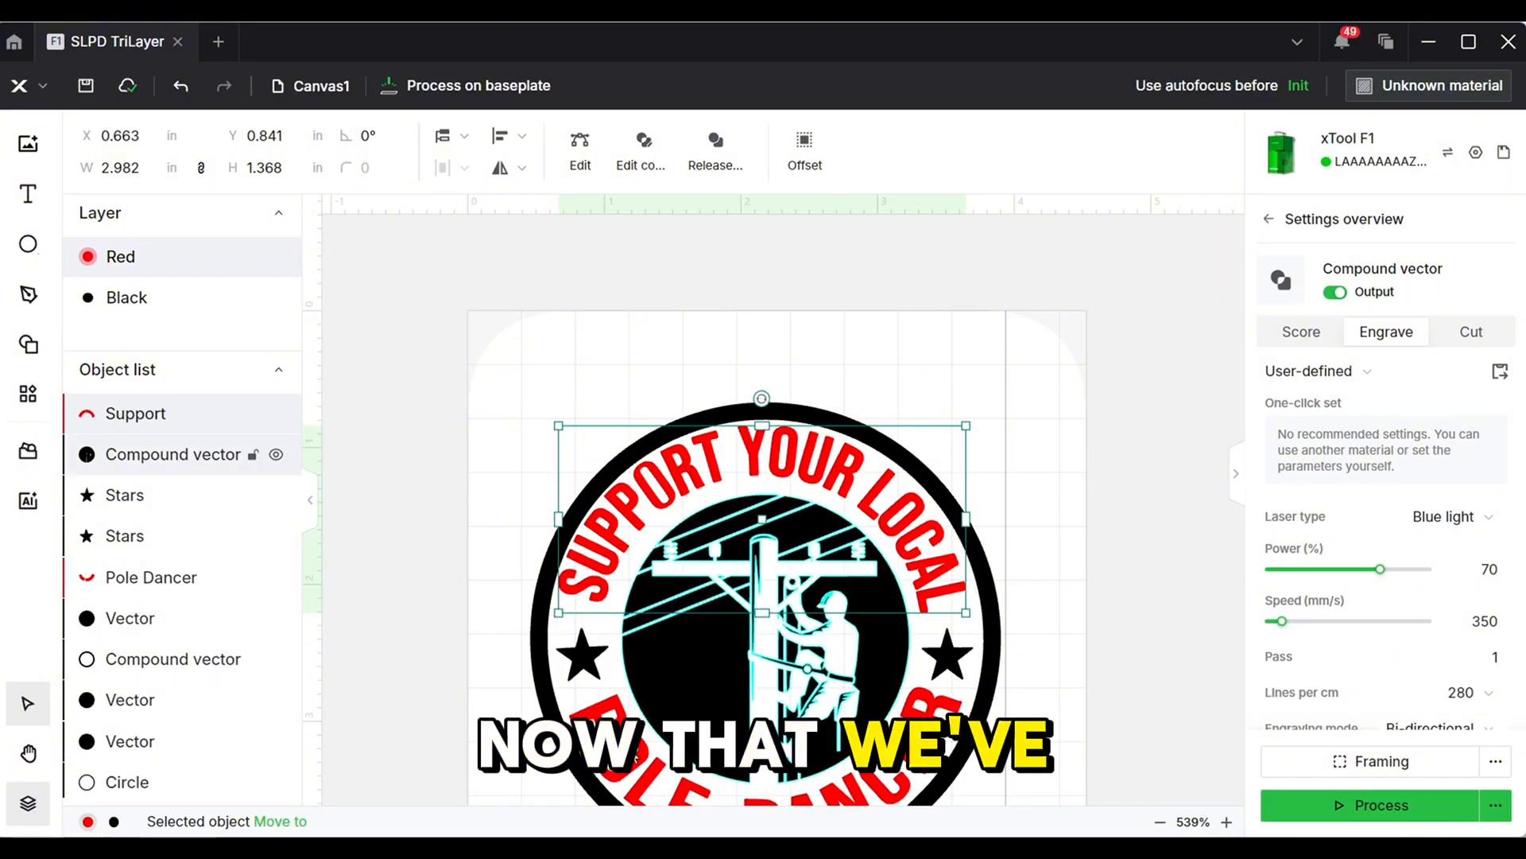
shift+click(606, 715)
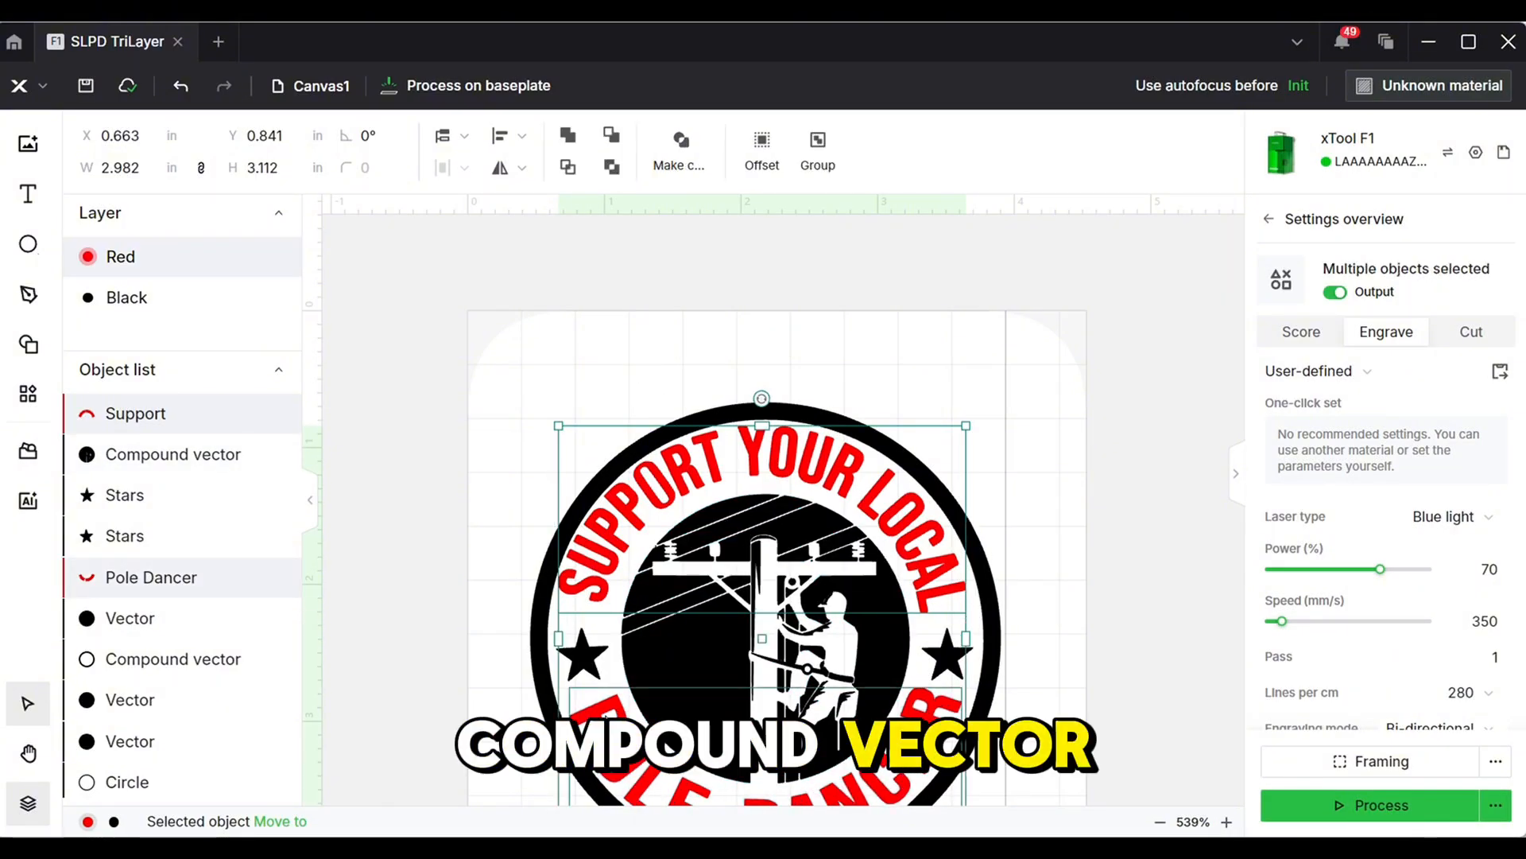
scroll(611, 712, down, 5)
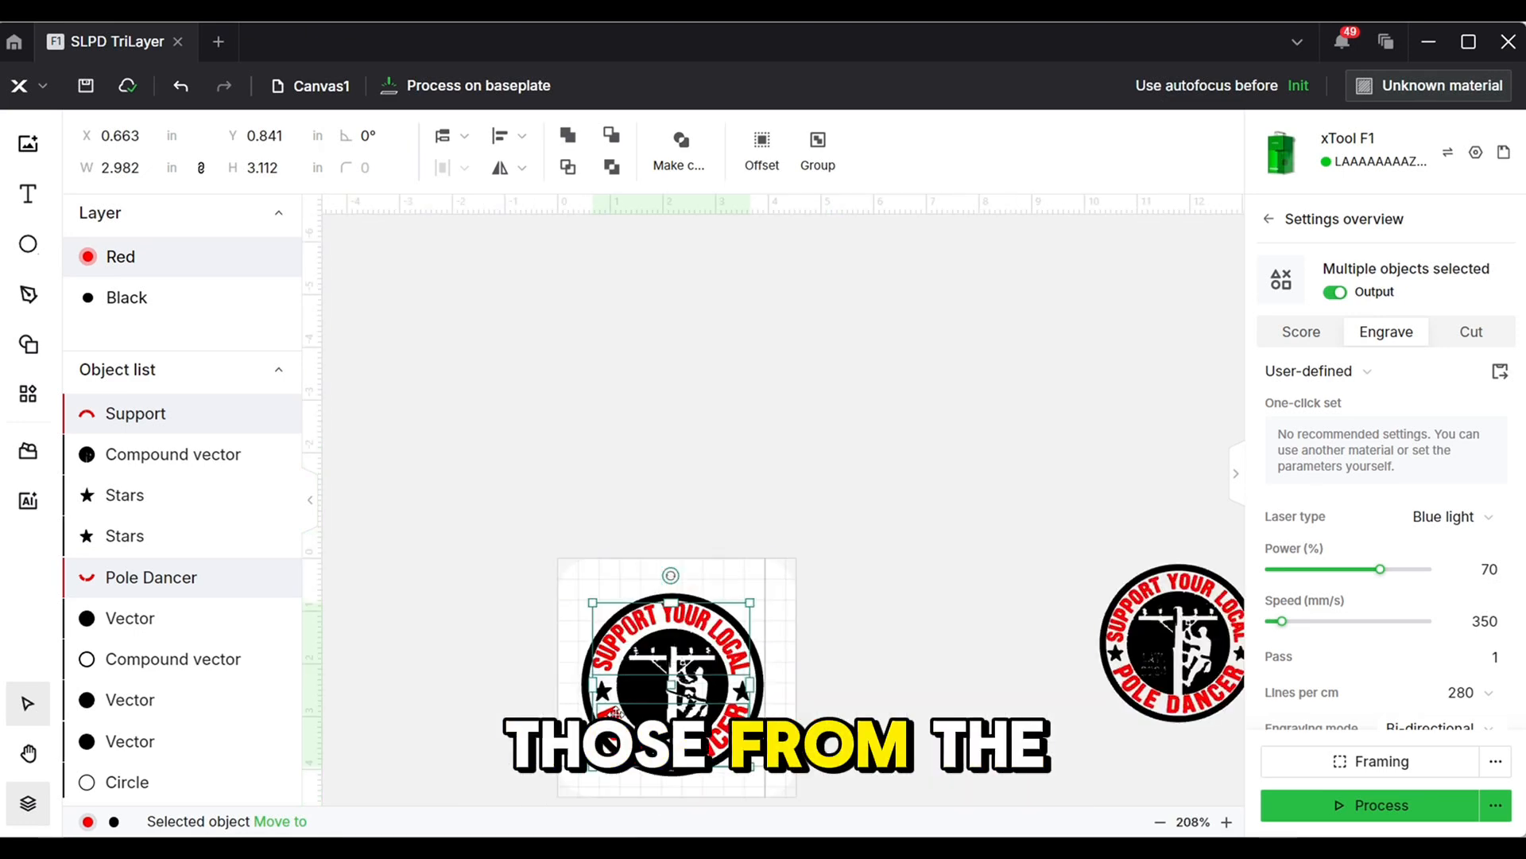
drag(683, 710, 583, 483)
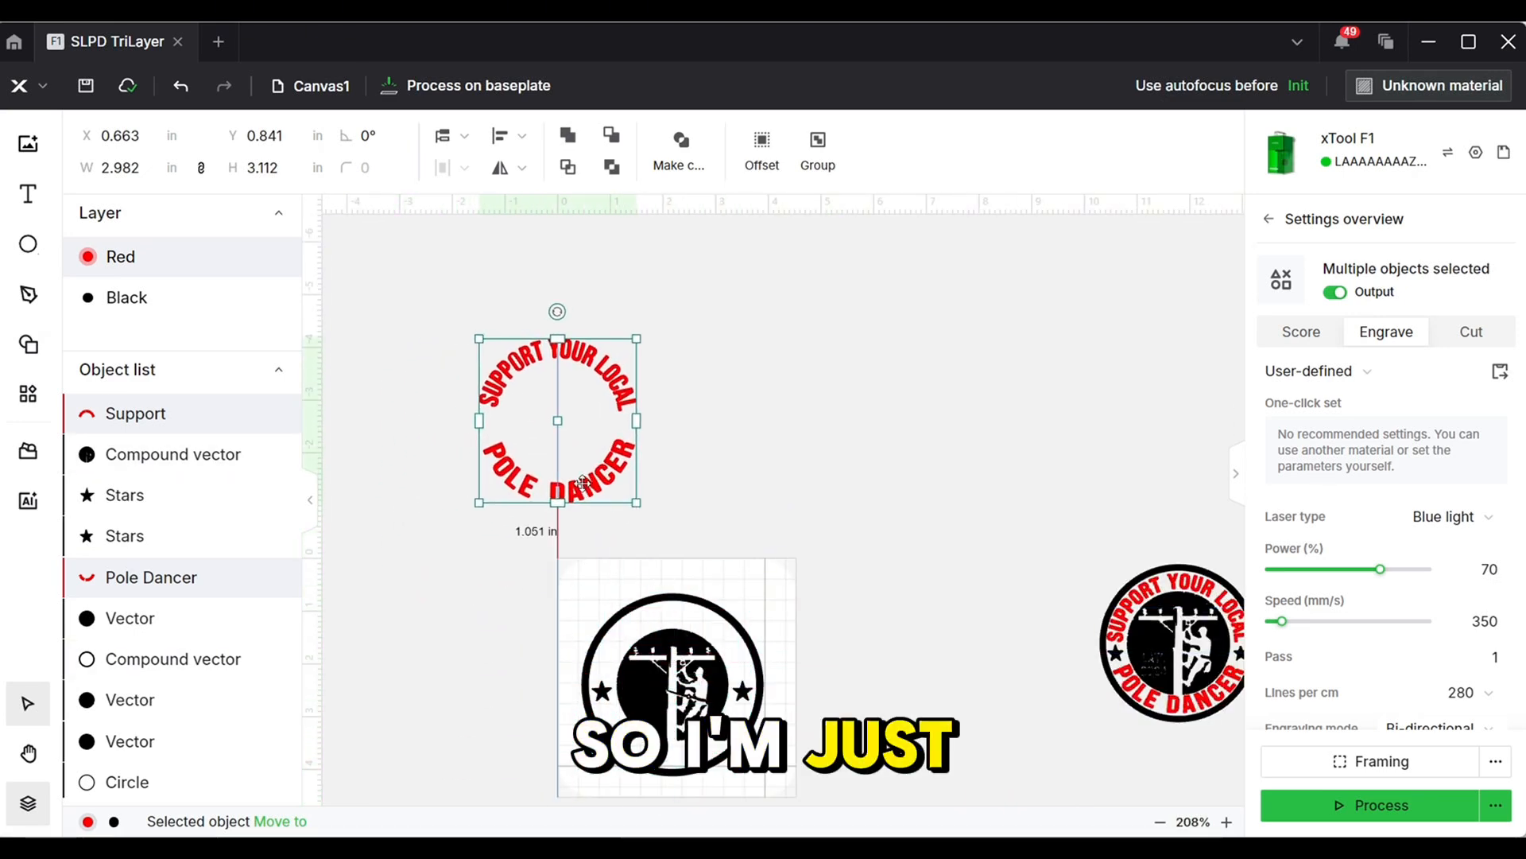
click(845, 532)
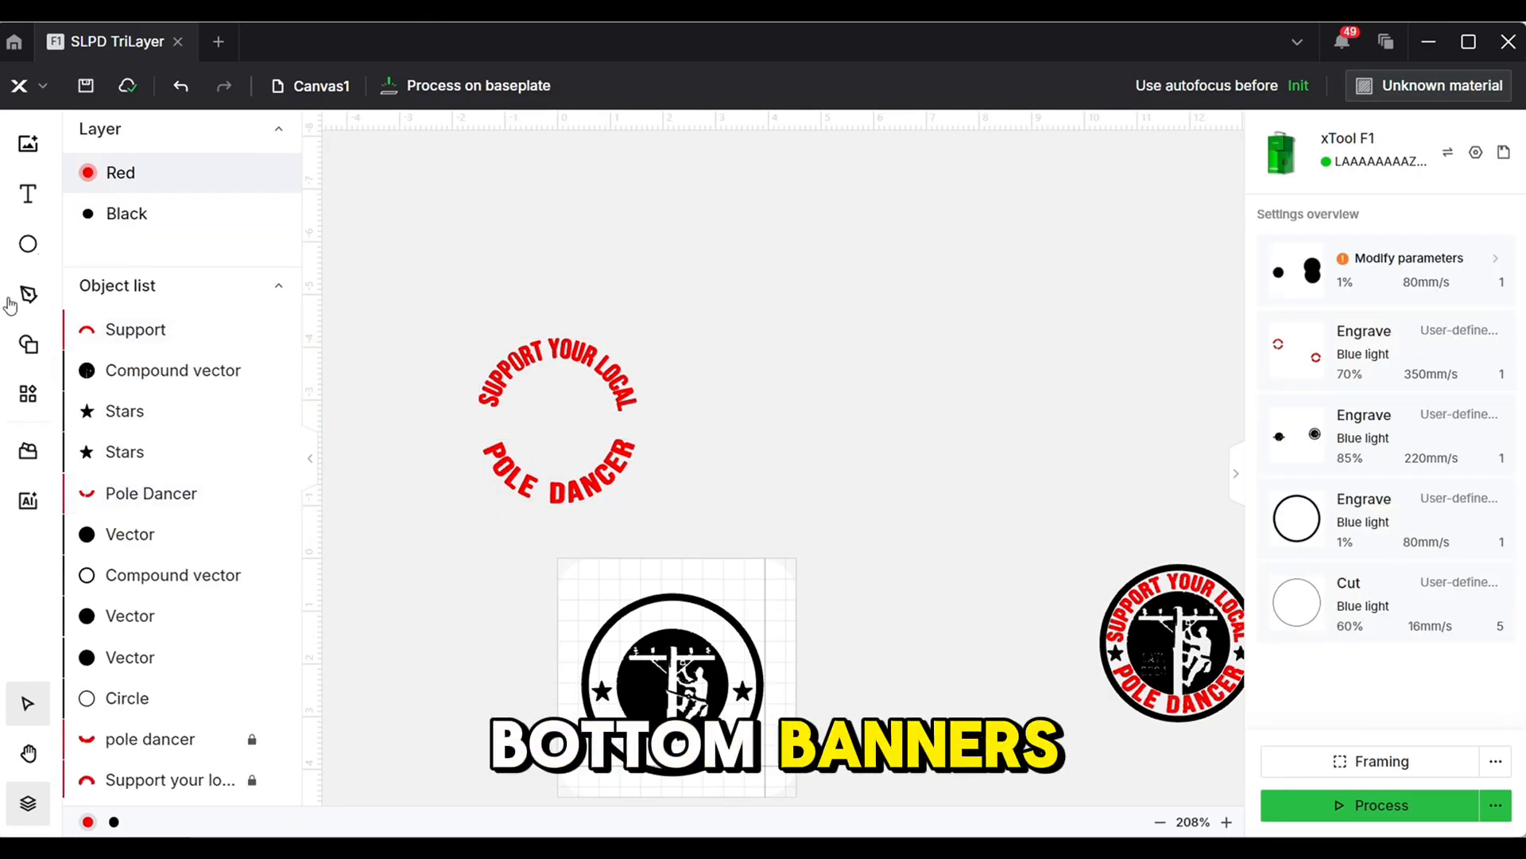
- Add the text "Support your local" near the logo and set its font to Distressed-JF
click(28, 194)
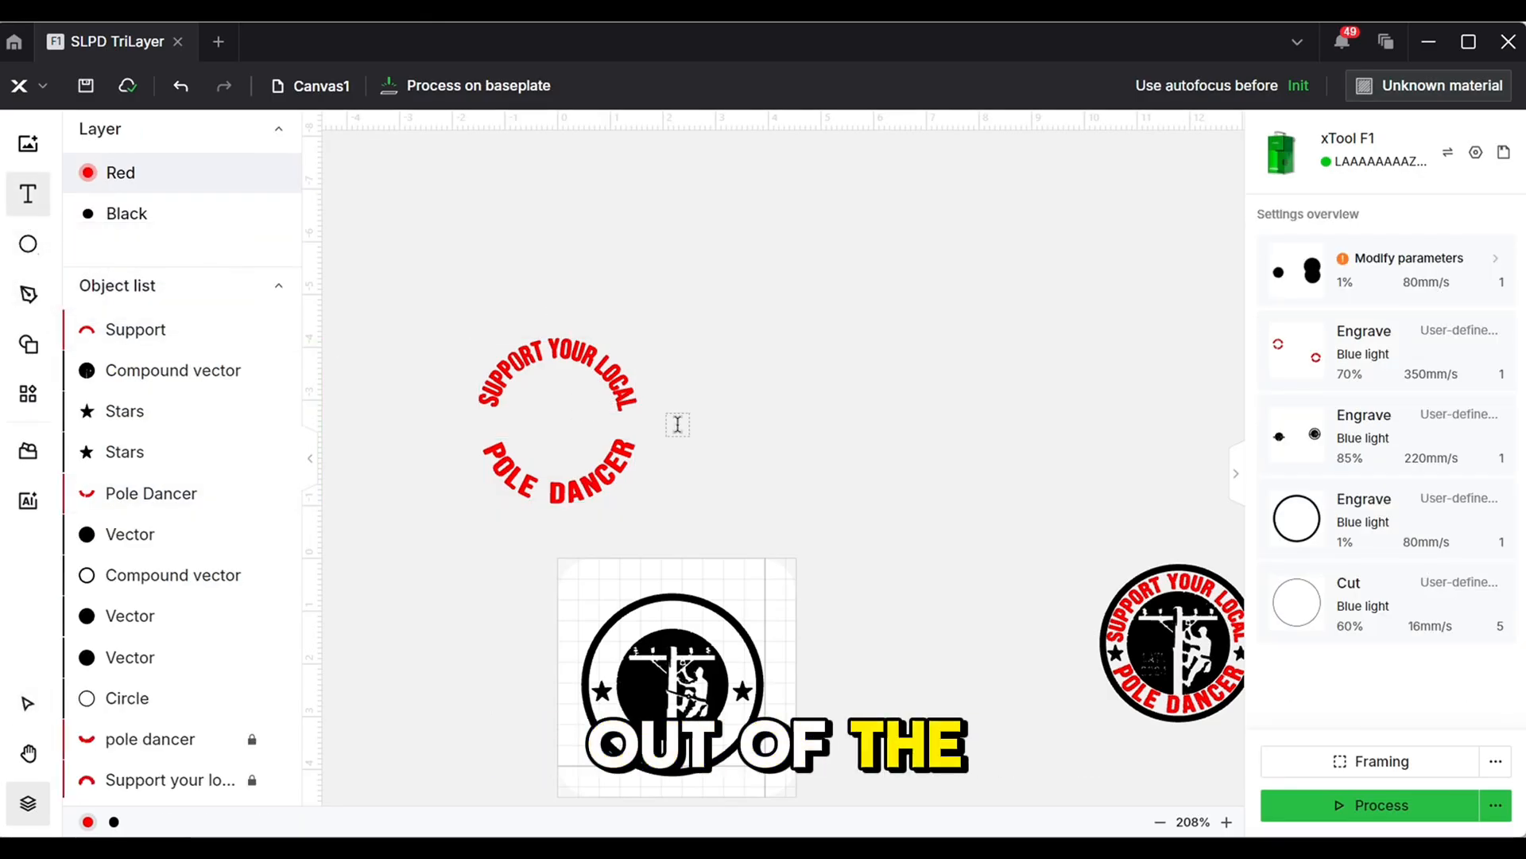
click(730, 552)
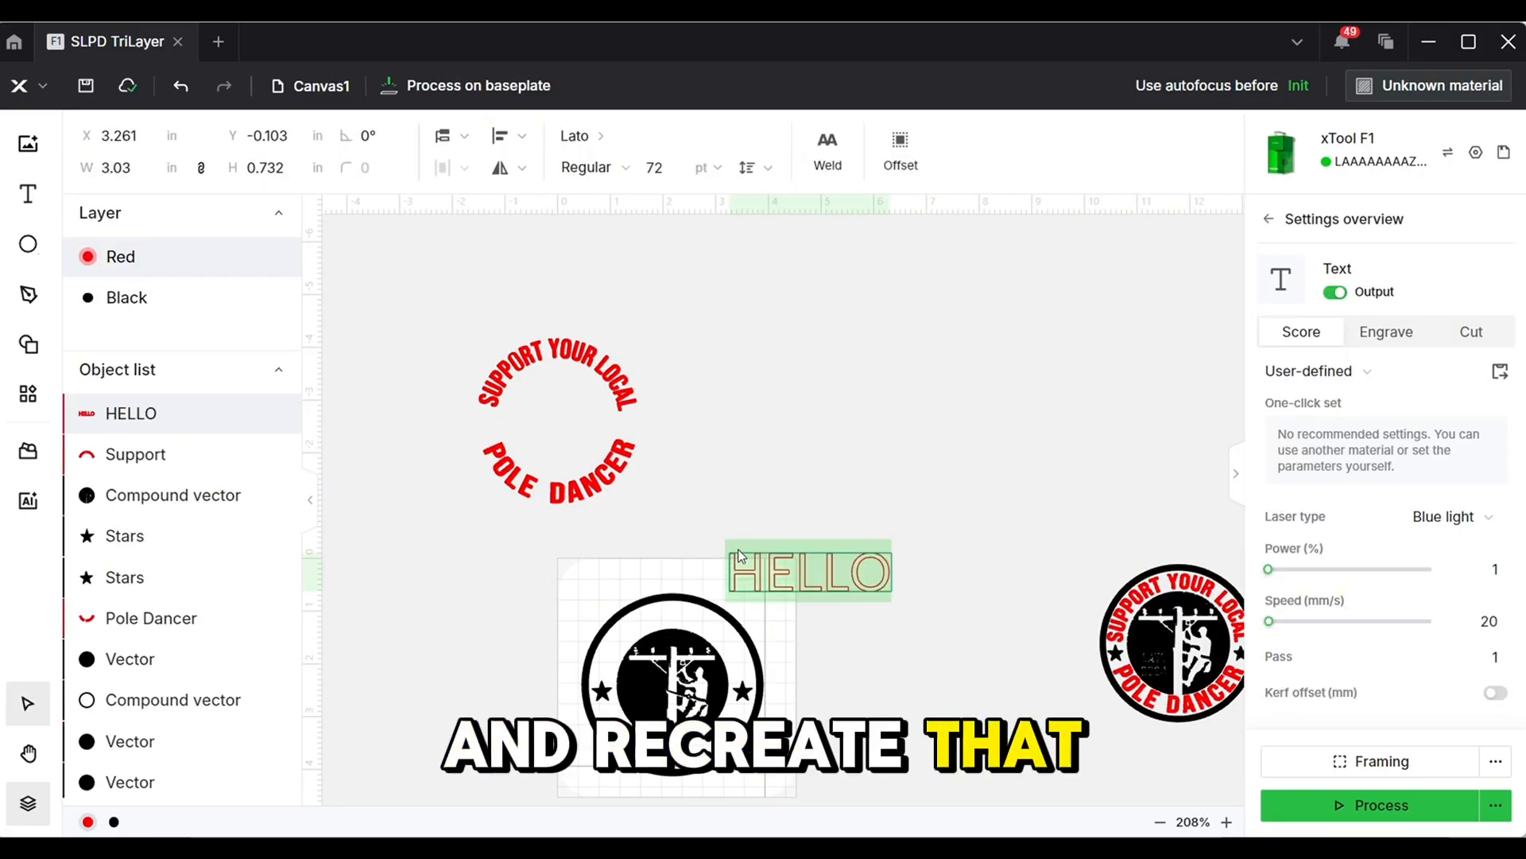
text(Support you)
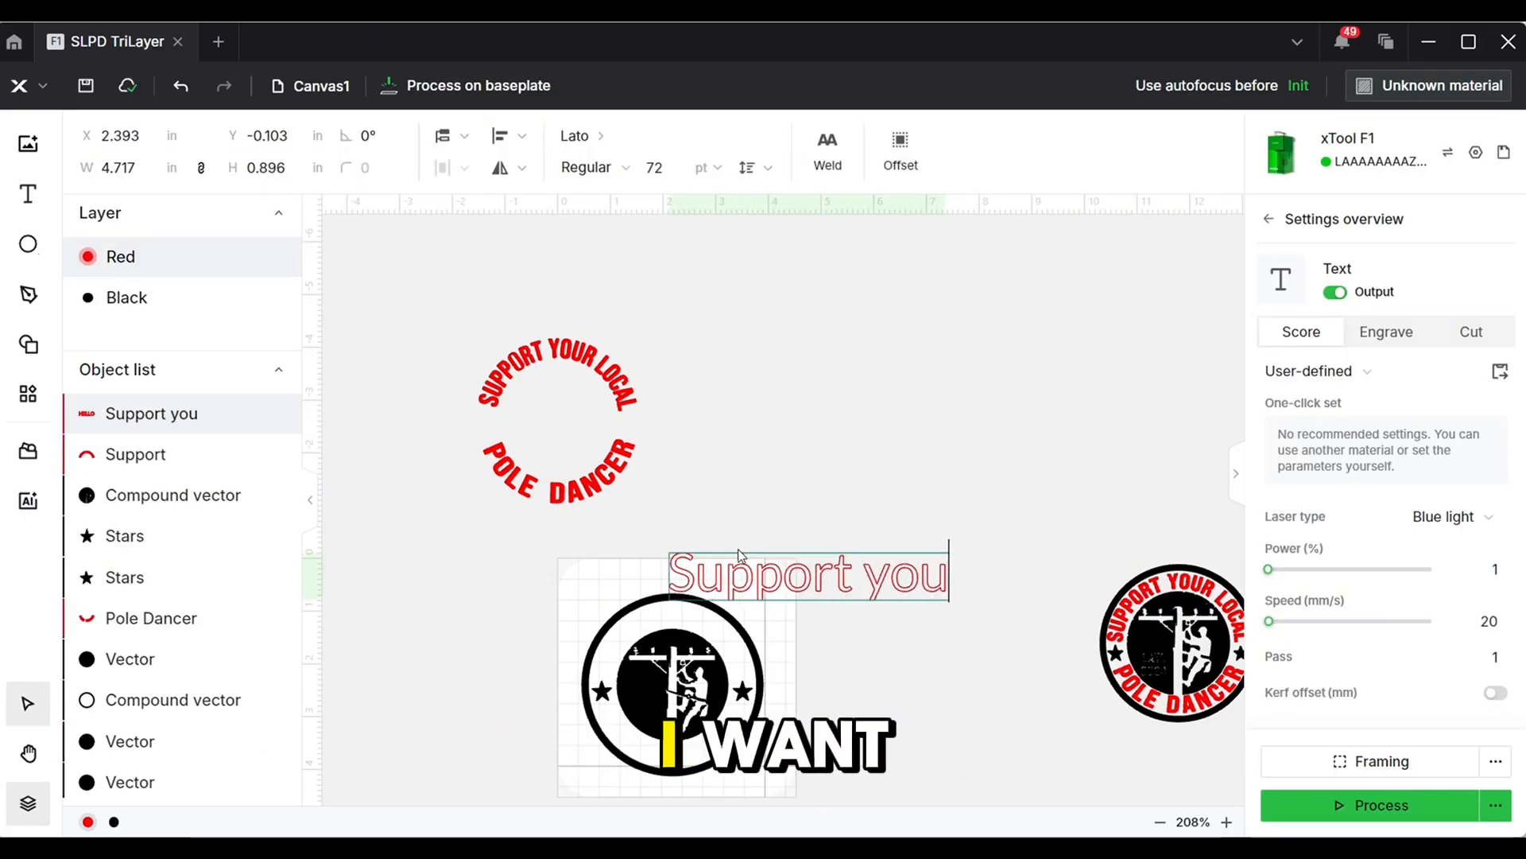
text(r local)
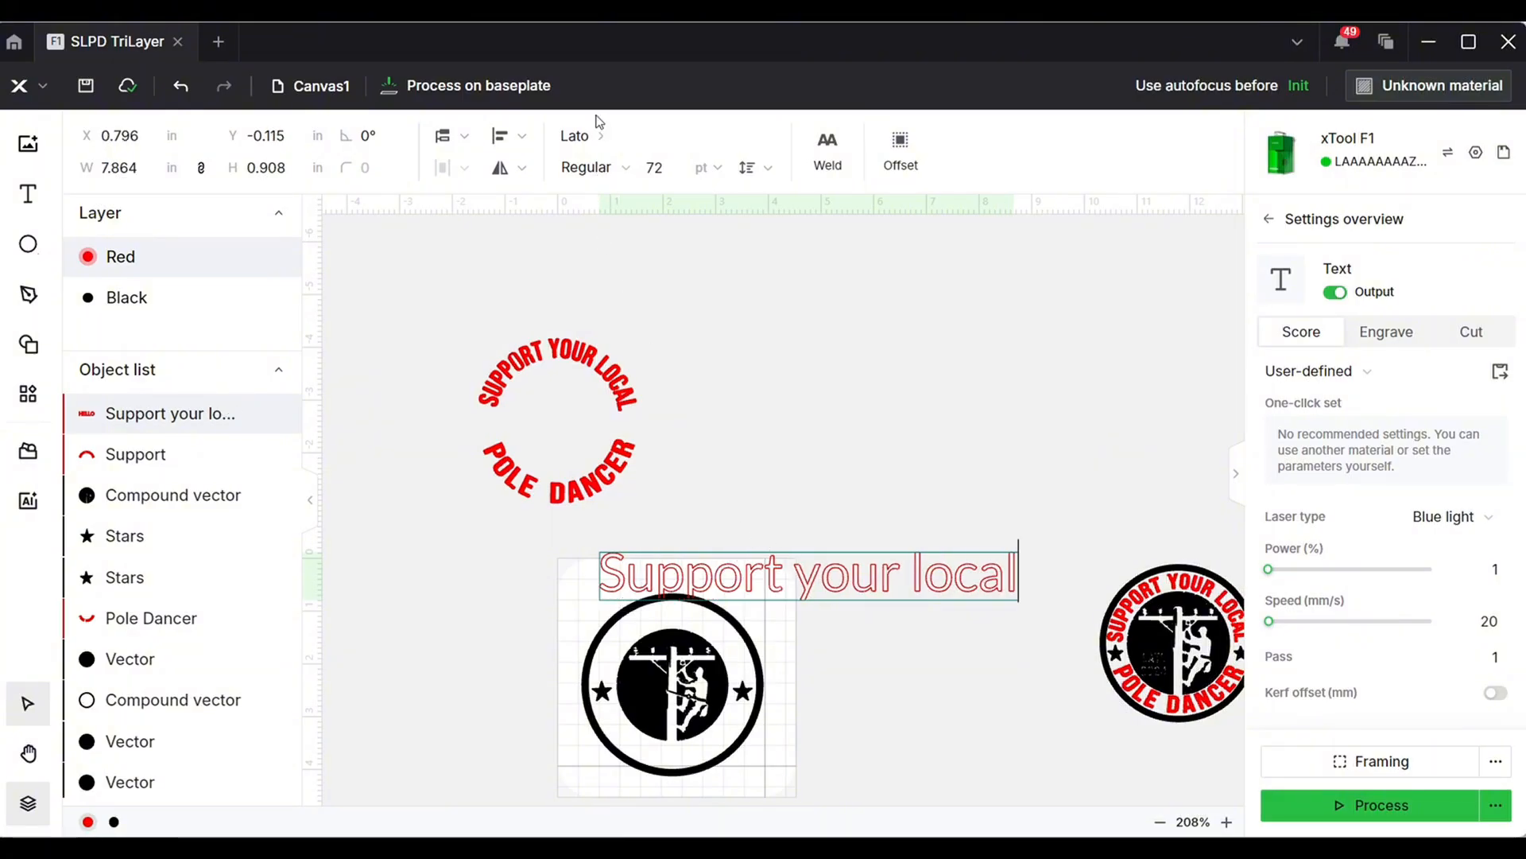
click(598, 141)
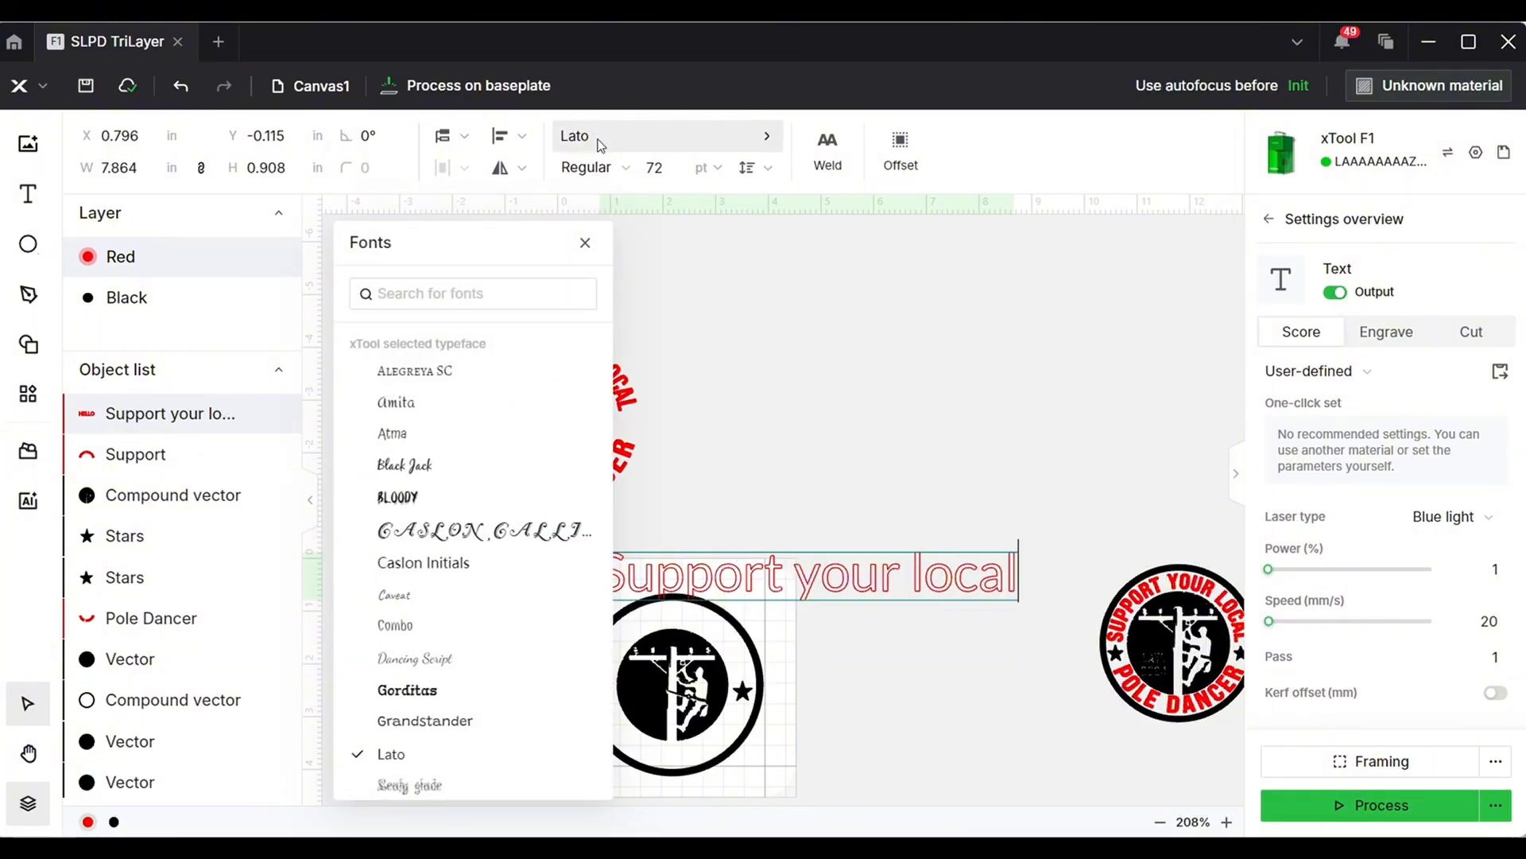
click(485, 286)
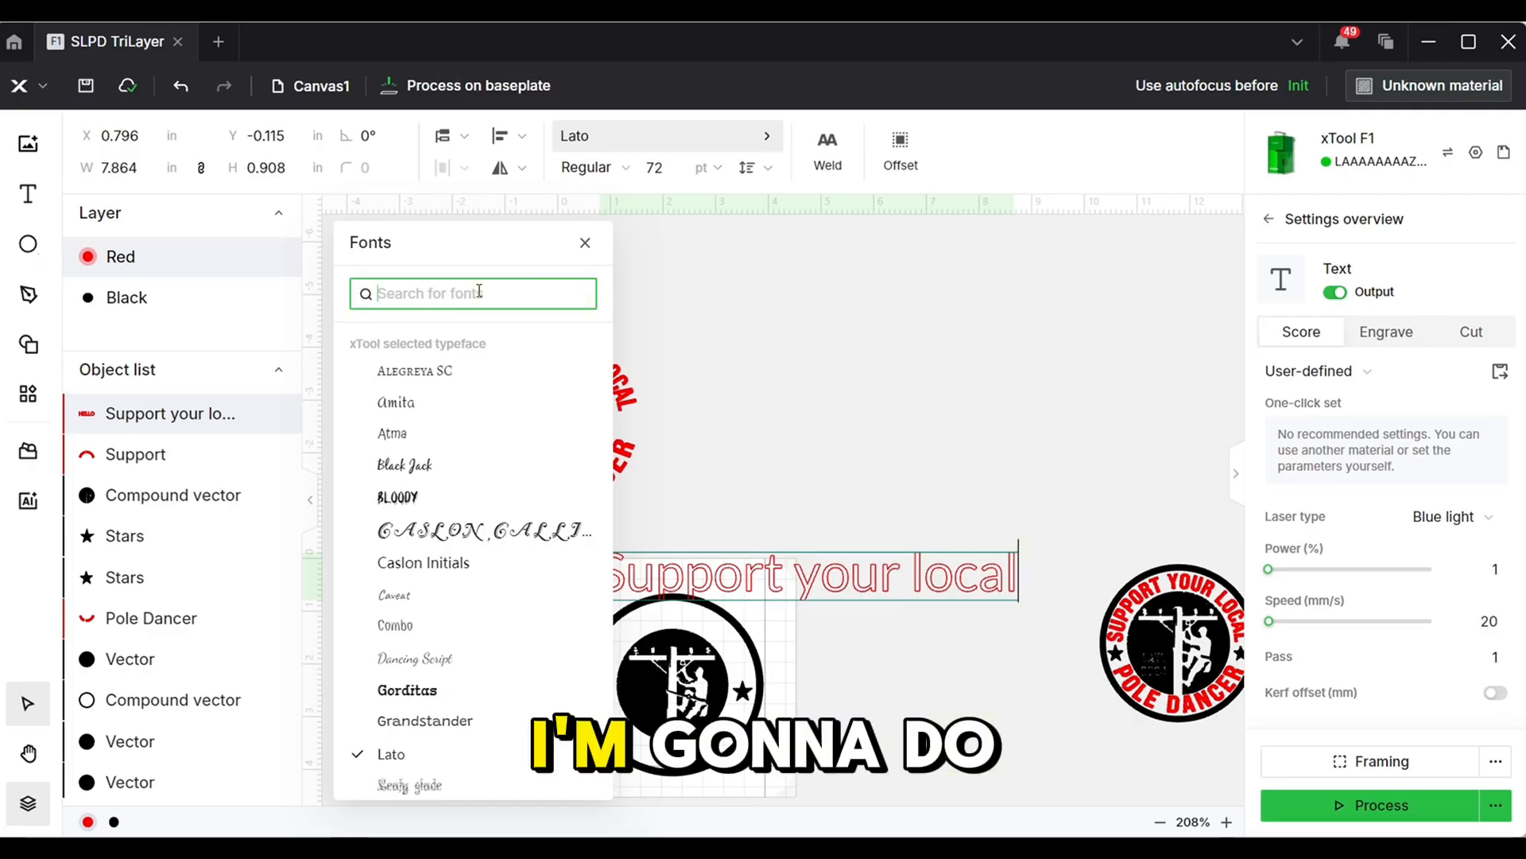
text(dis)
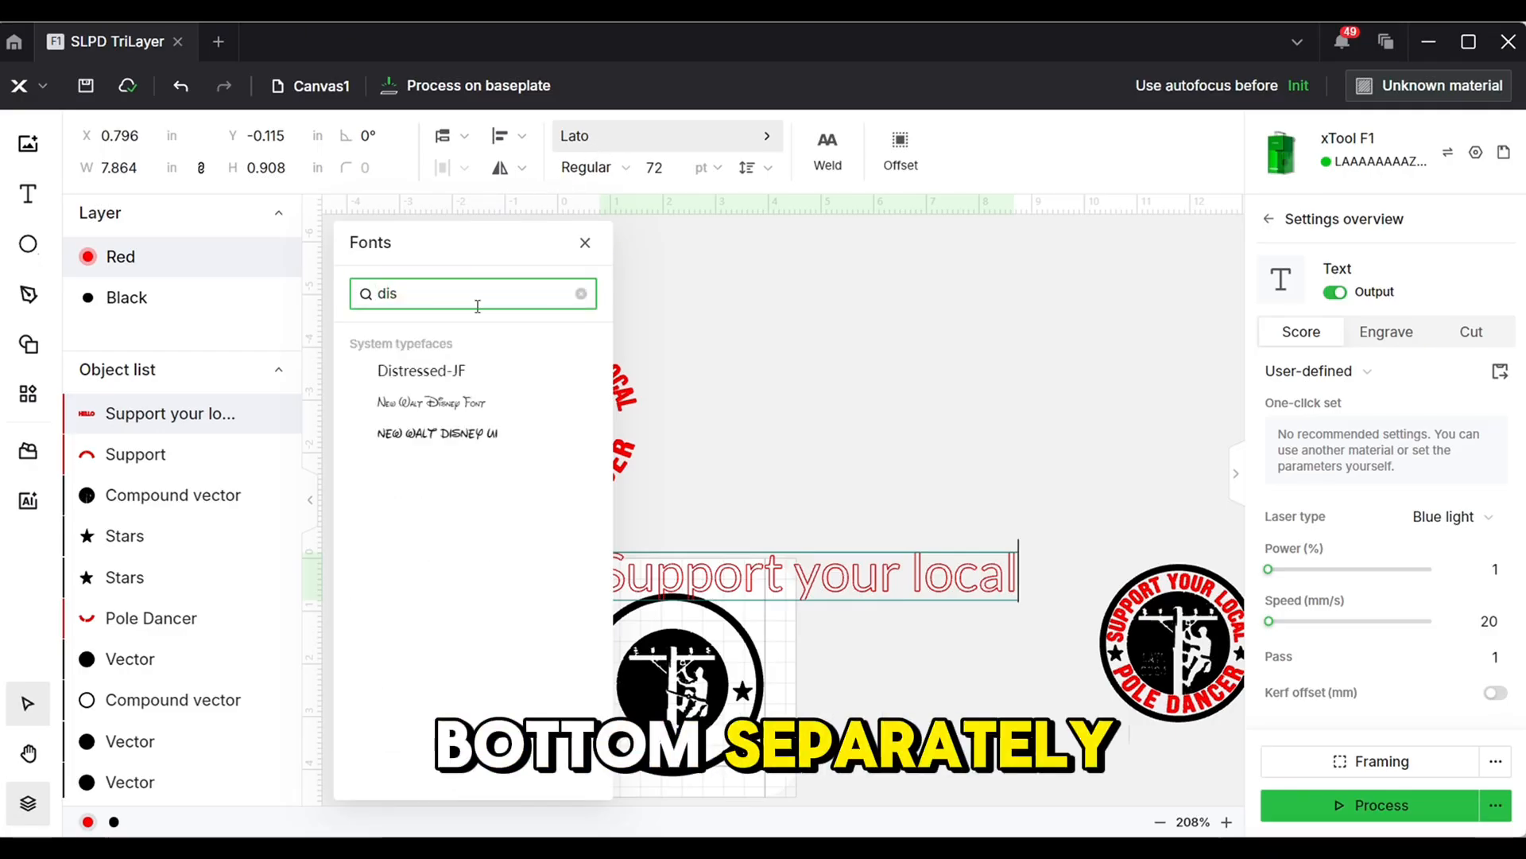
click(421, 371)
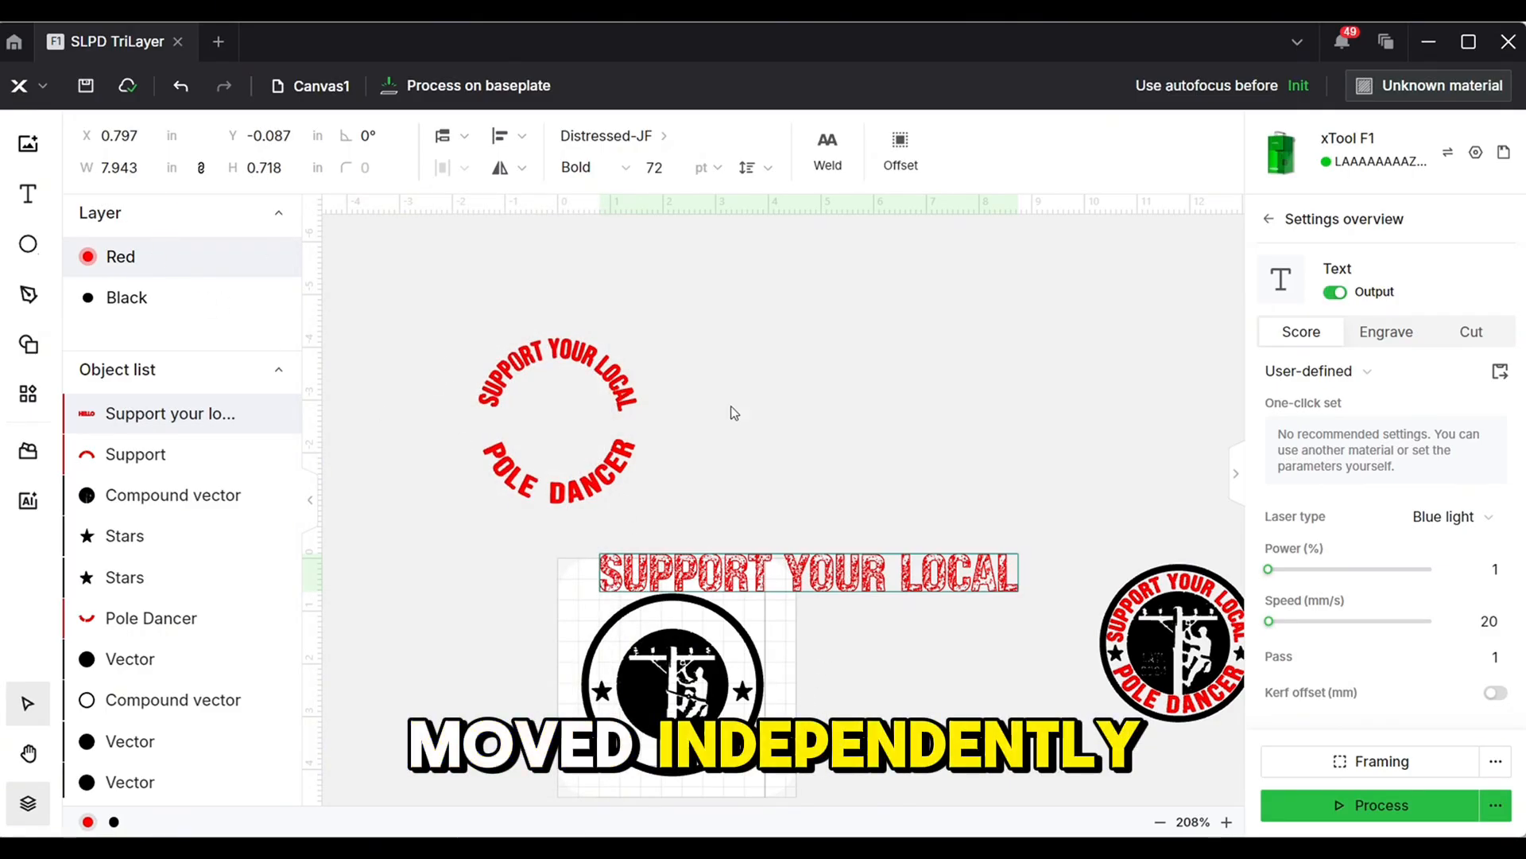
- Move the new "Support your local" text over the upper part of the logo and shrink it proportionally to about 3.763 by 0.34 in
drag(803, 564, 676, 608)
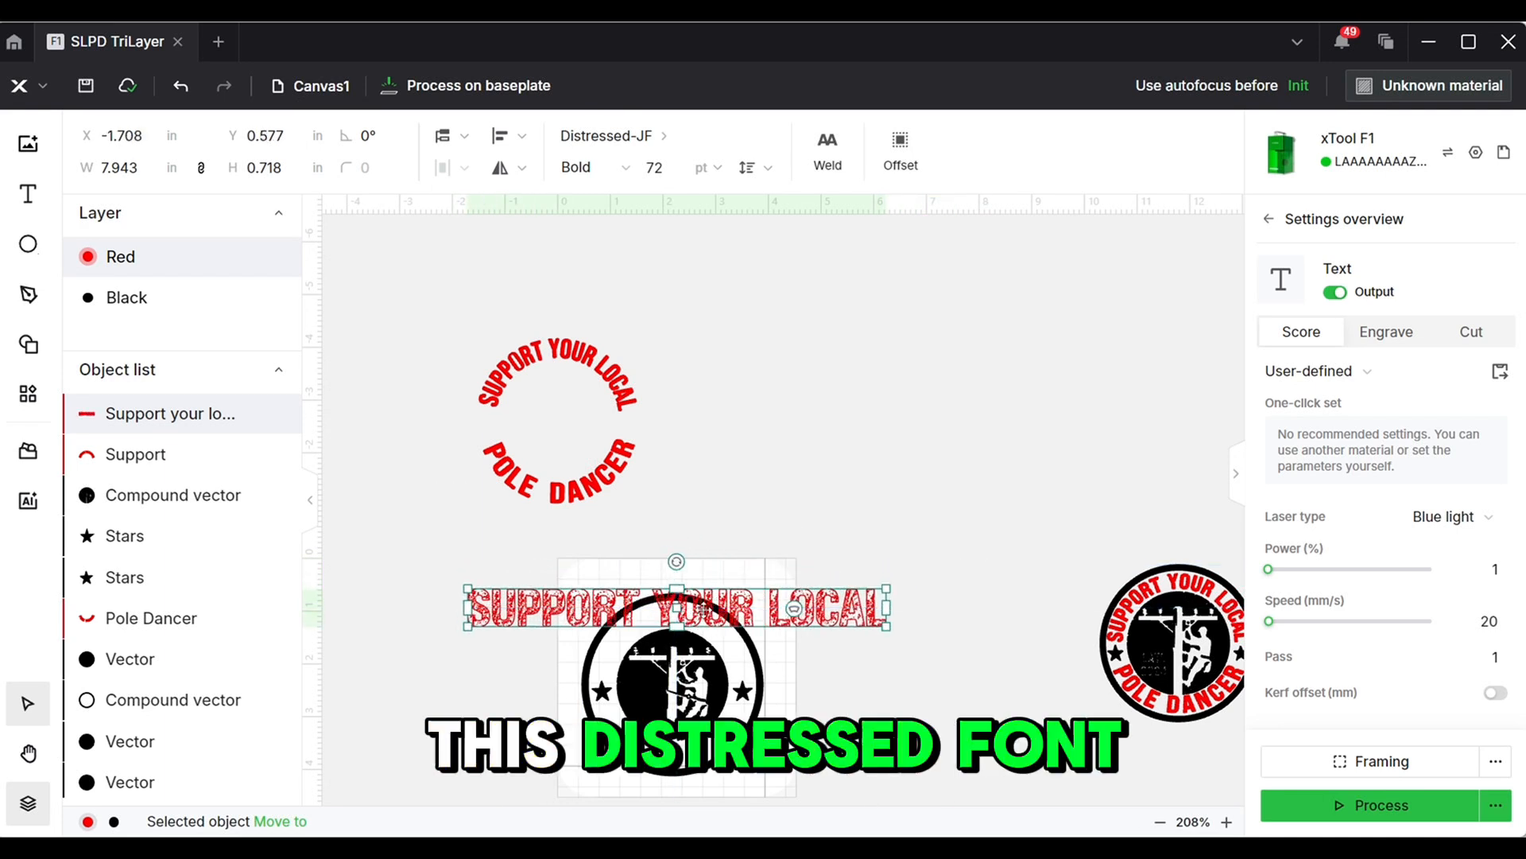
drag(887, 627, 697, 593)
drag(572, 598, 677, 609)
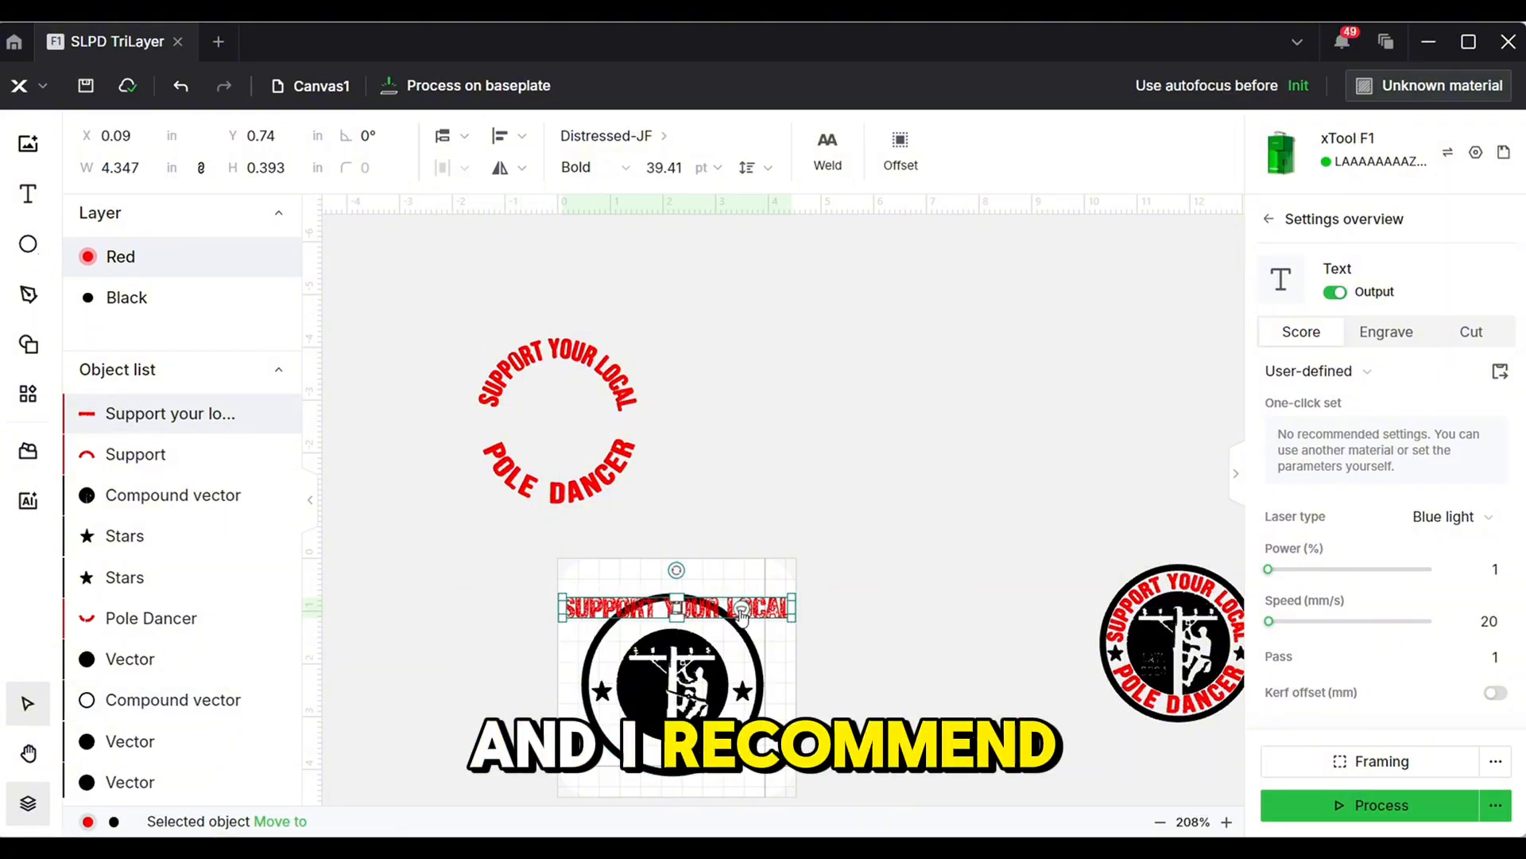
mouse_move(741, 609)
mouse_down()
mouse_move(731, 636)
mouse_move(741, 611)
mouse_up()
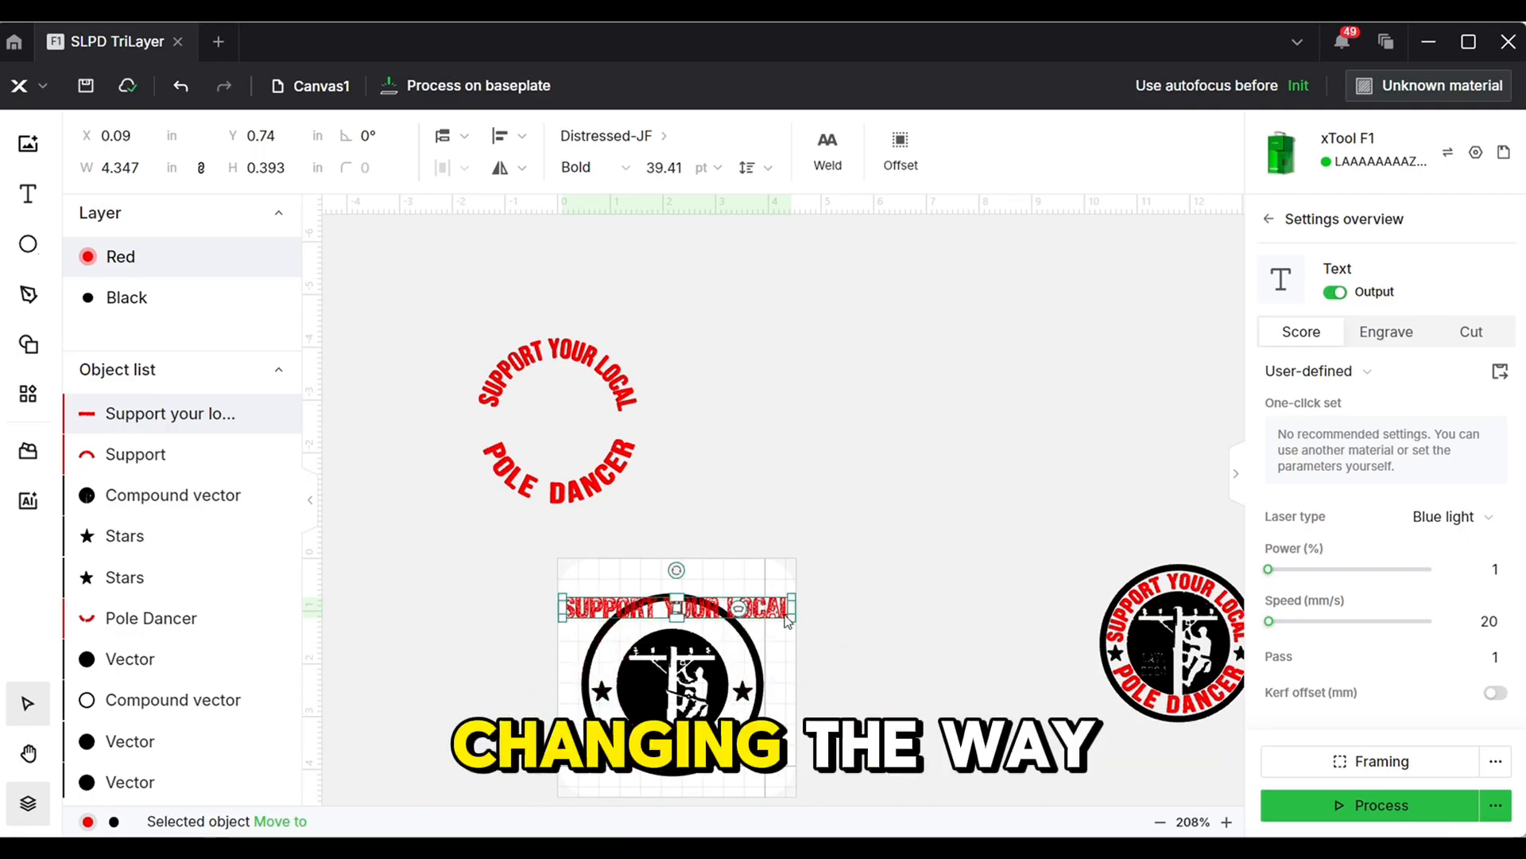
drag(780, 614, 767, 608)
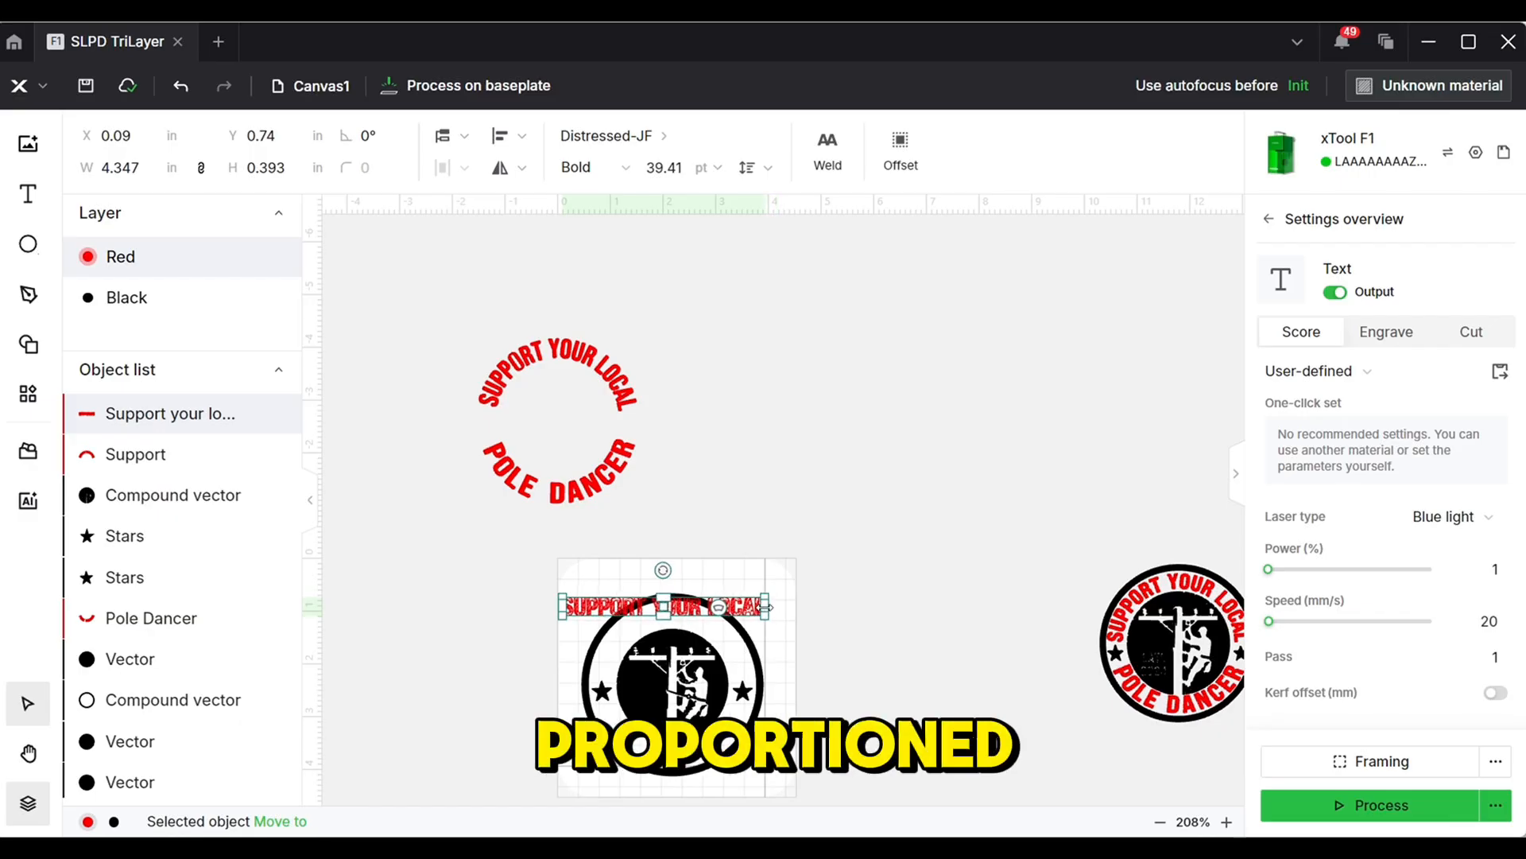
- Bend the "Support your local" text into an arc over the logo and resize it to about 2.788 by 1.517 in
drag(661, 601, 726, 634)
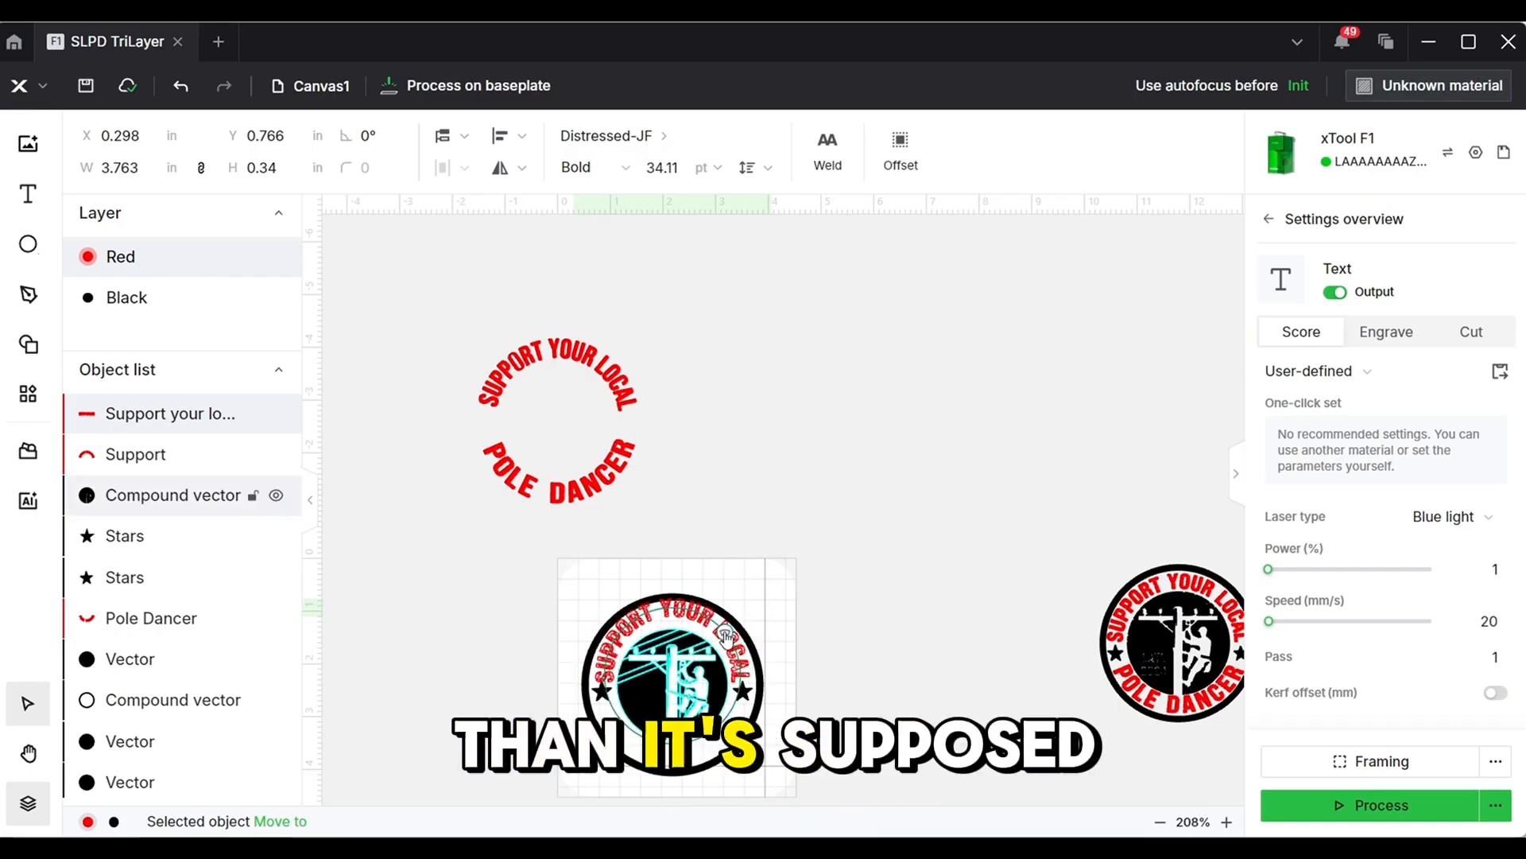
scroll(726, 634, up, 5)
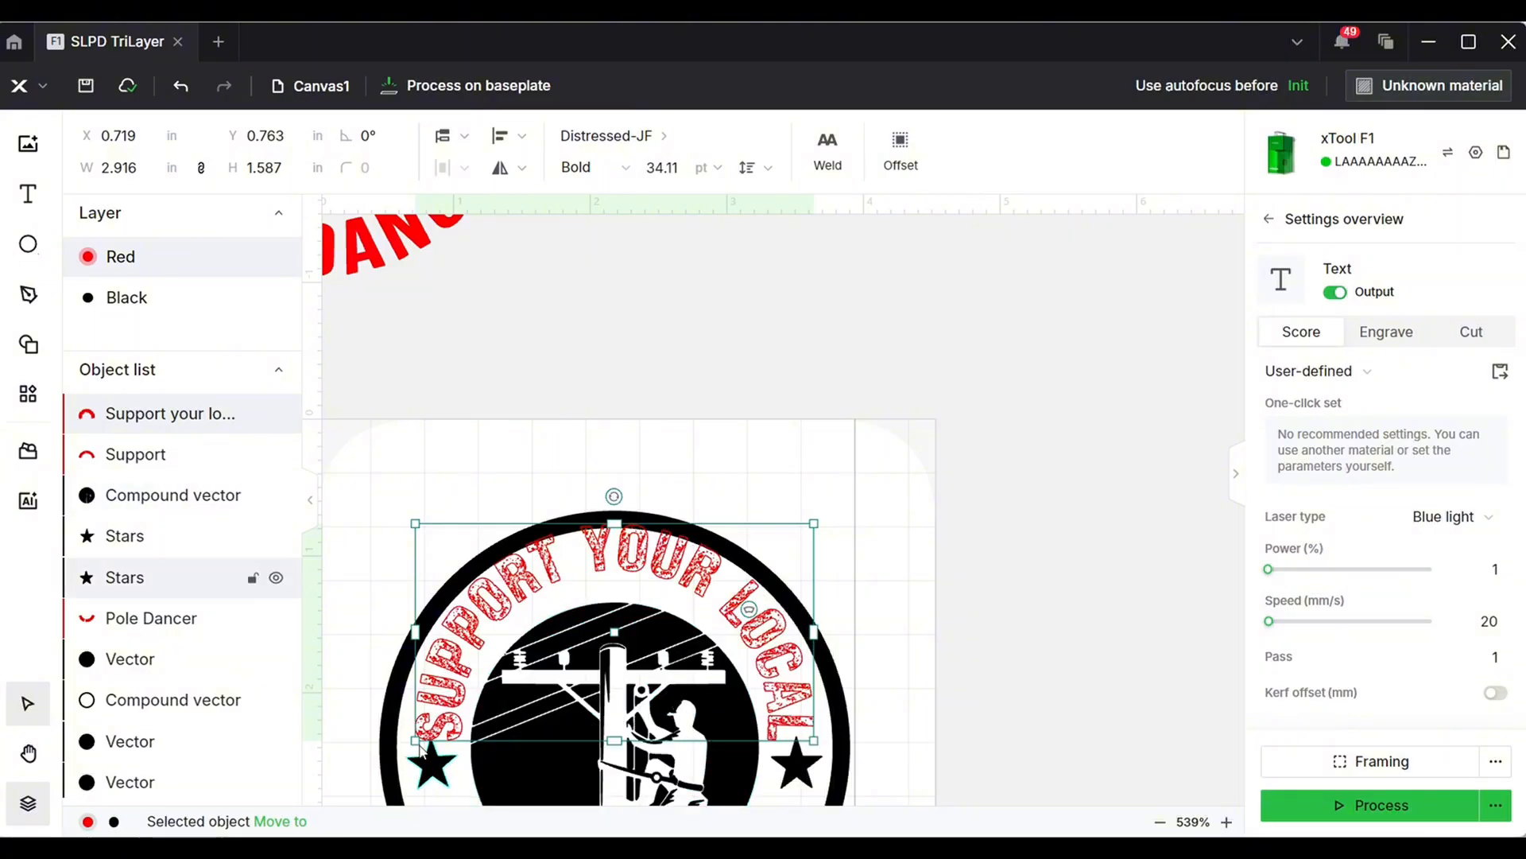
drag(415, 739, 445, 723)
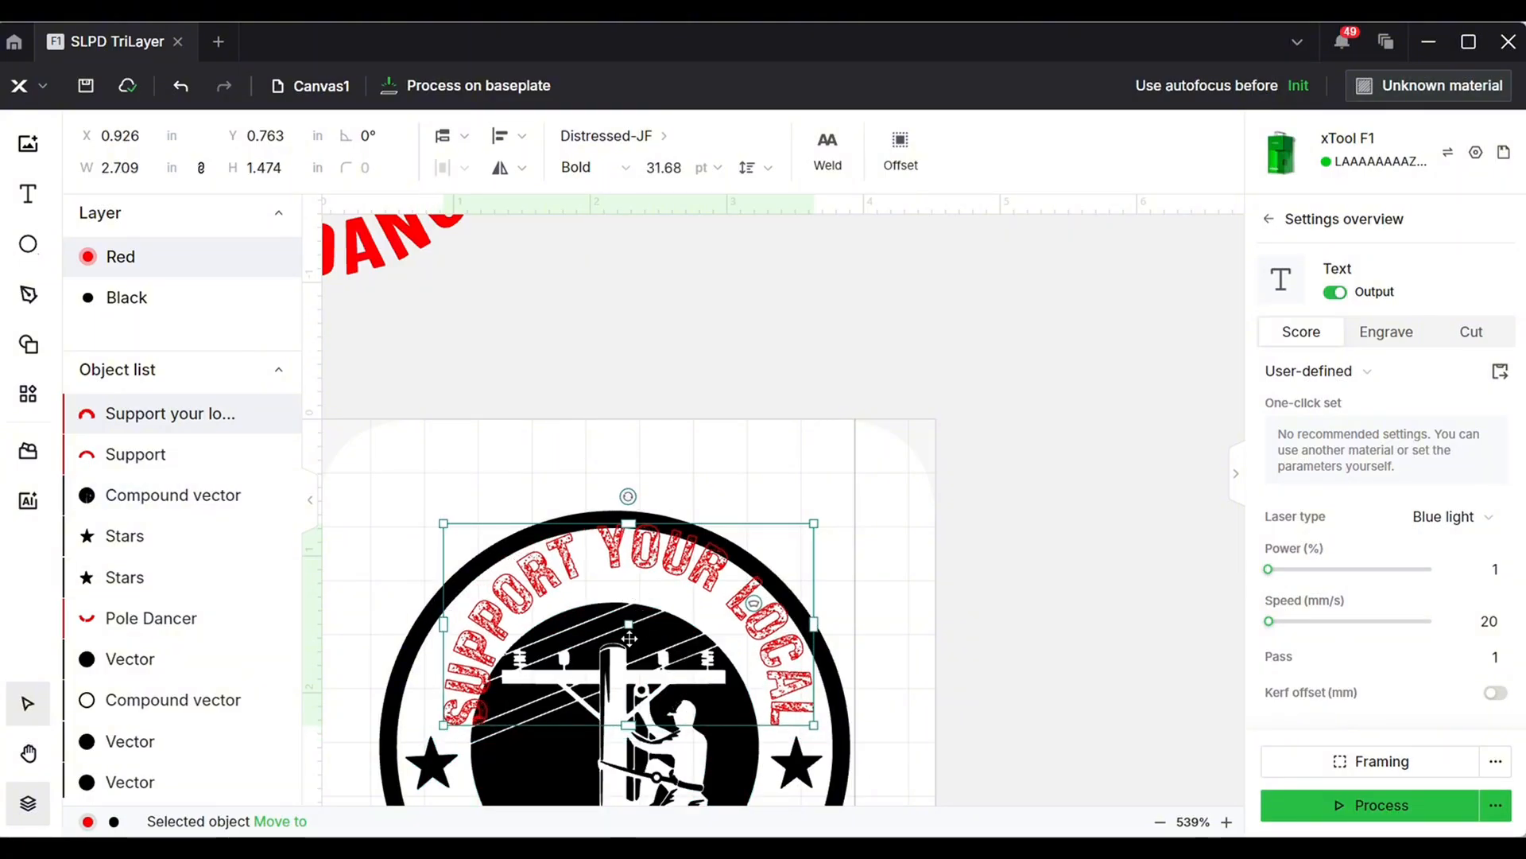
drag(815, 626, 821, 628)
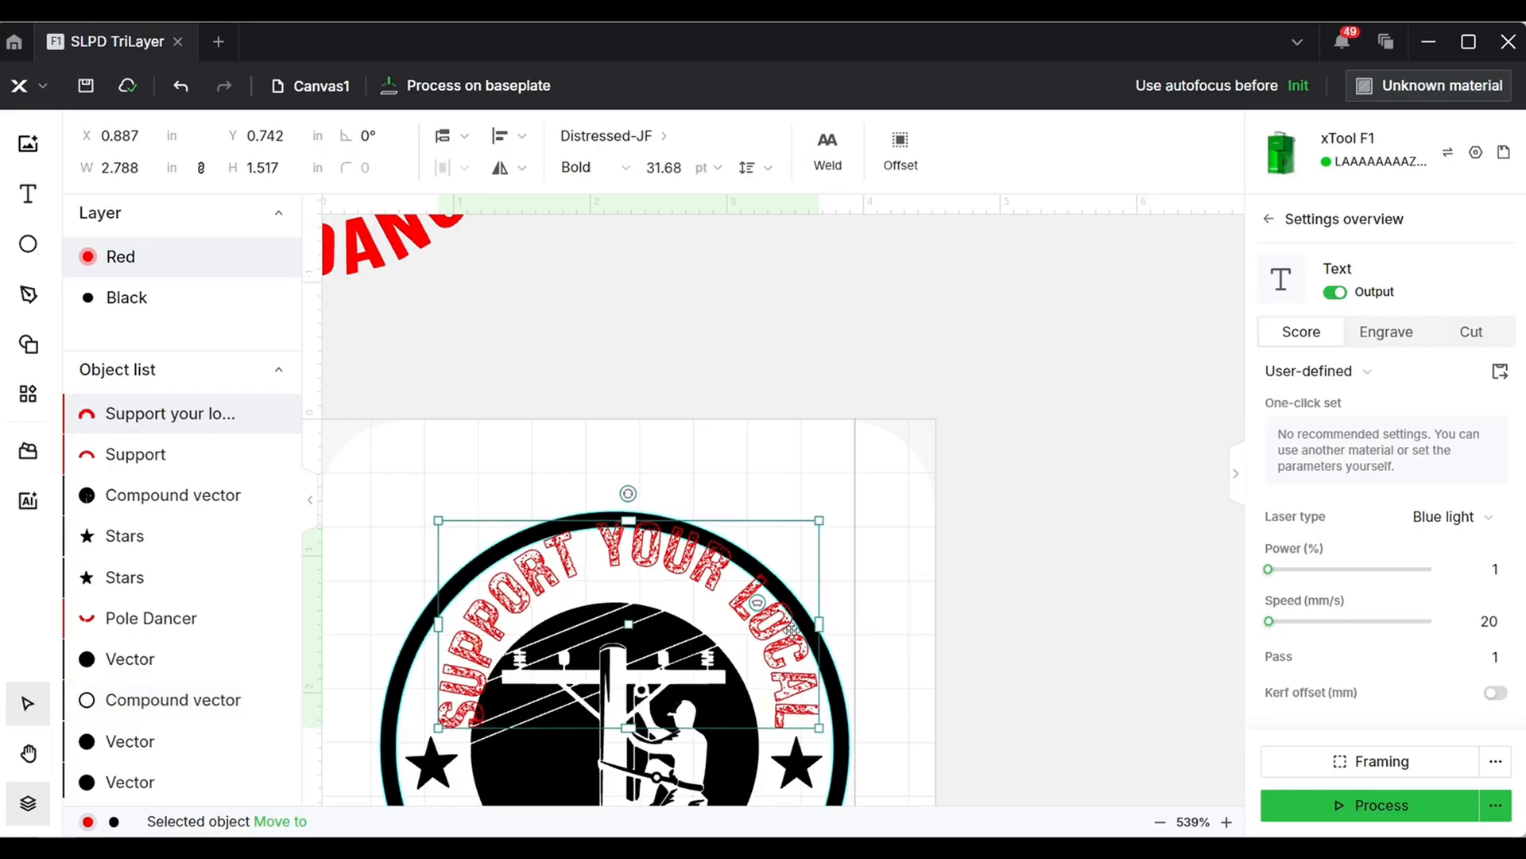
- Adjust the curvature of the "Support your local" arc and center it between the outer border and inner circle at X 0.573, Y 0.898 in
drag(759, 604, 765, 594)
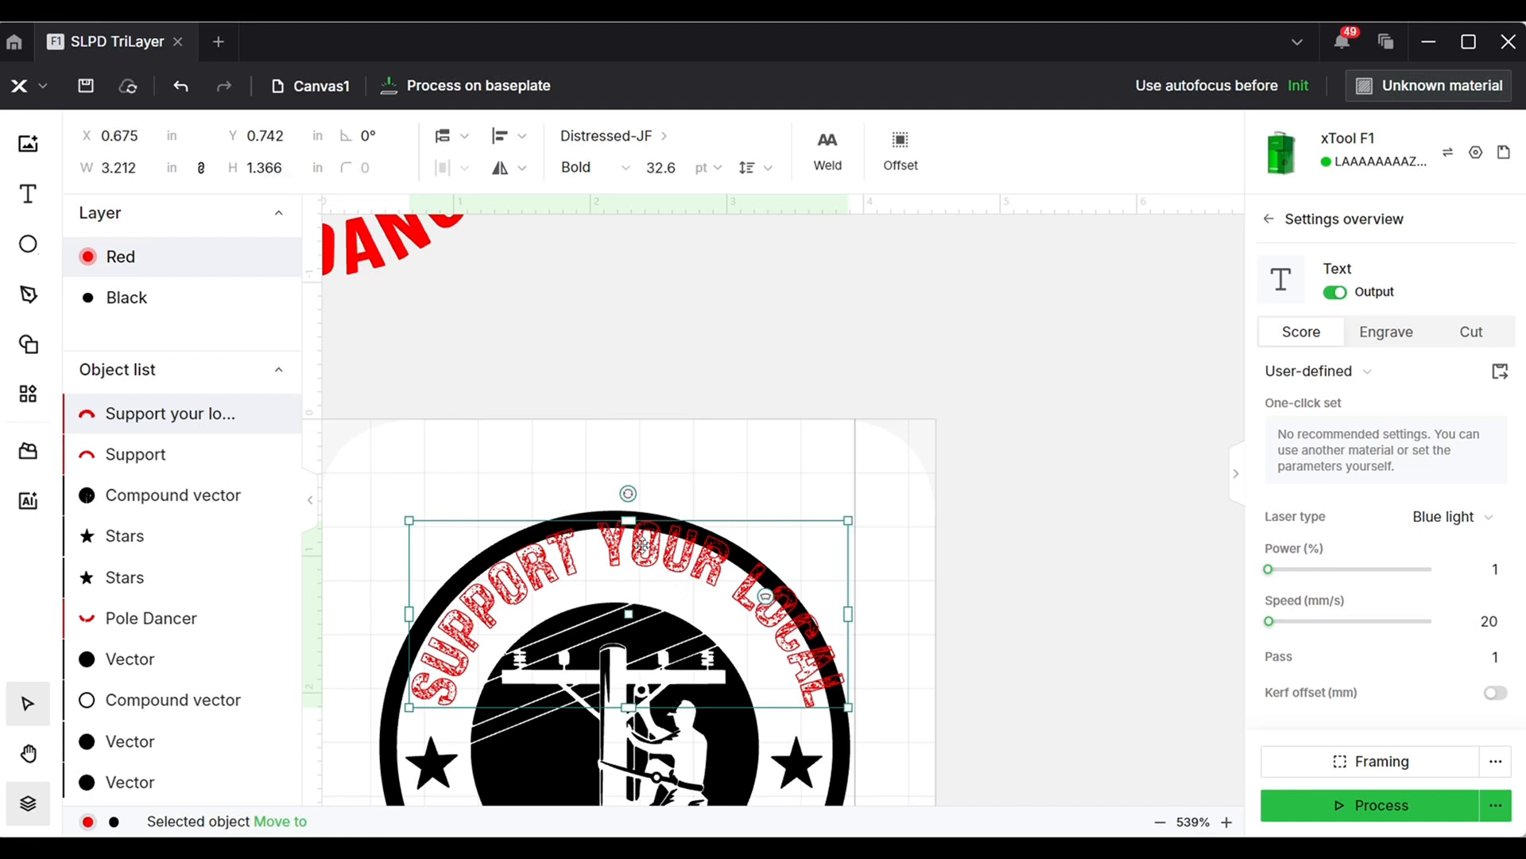
drag(616, 554, 604, 576)
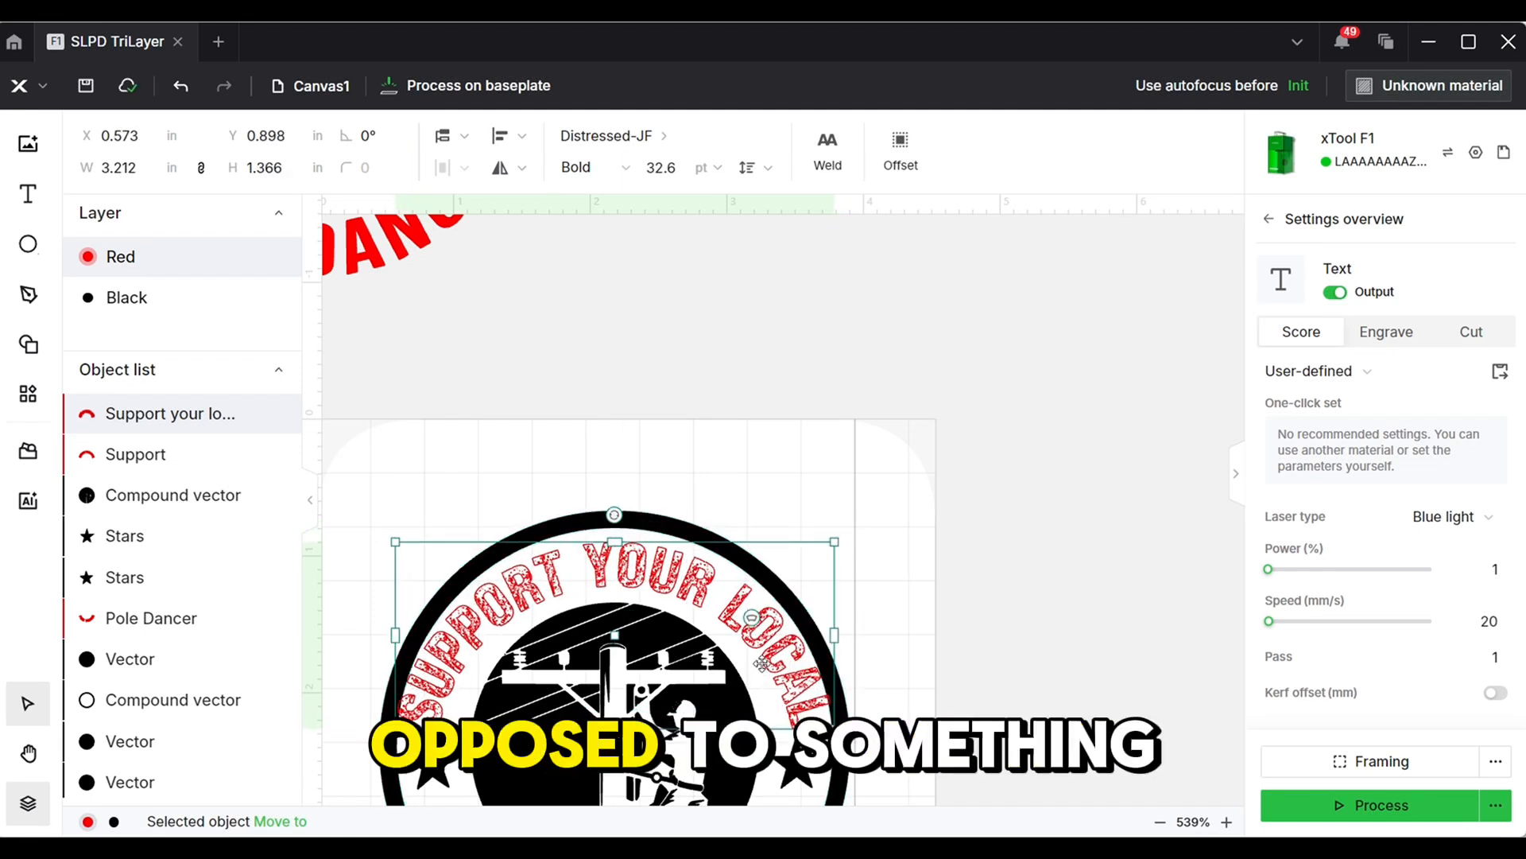
drag(752, 617, 754, 624)
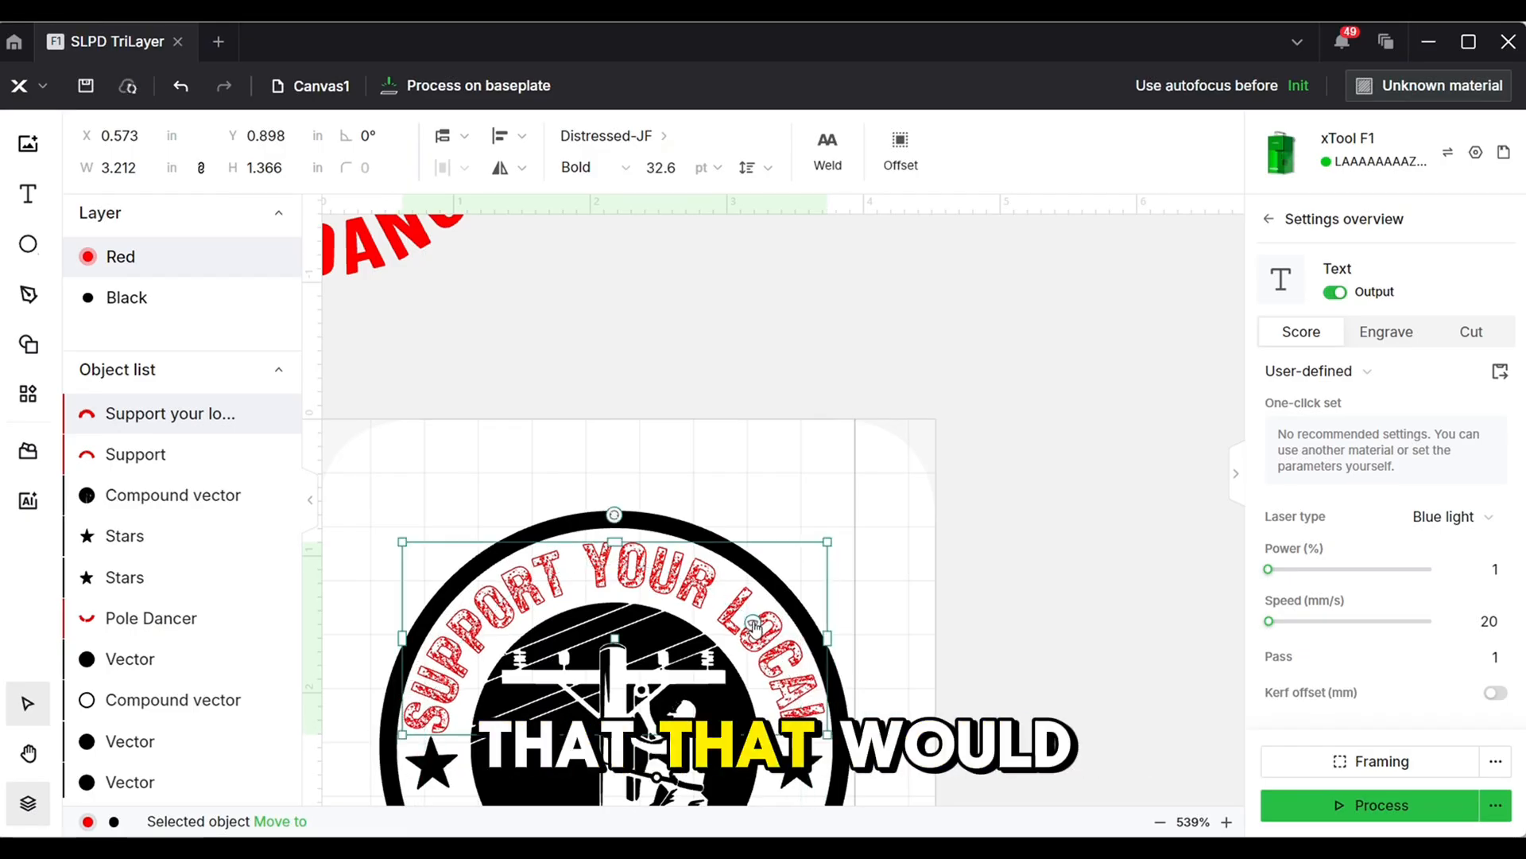
click(938, 640)
- Add the text "Pole Dancer" above the logo and set its font to Distressed-JF
scroll(937, 640, down, 4)
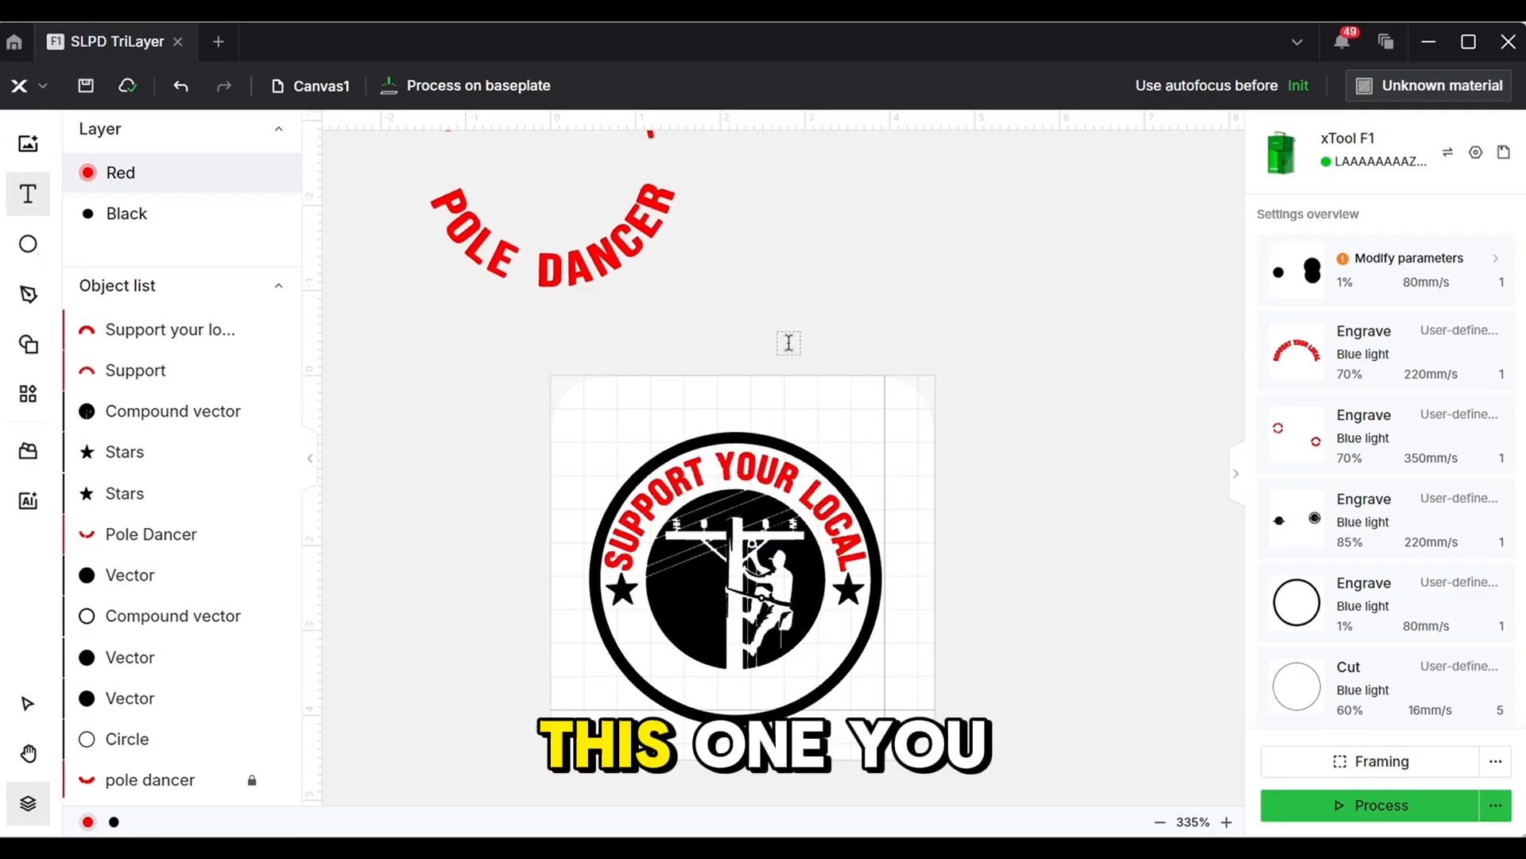
click(797, 337)
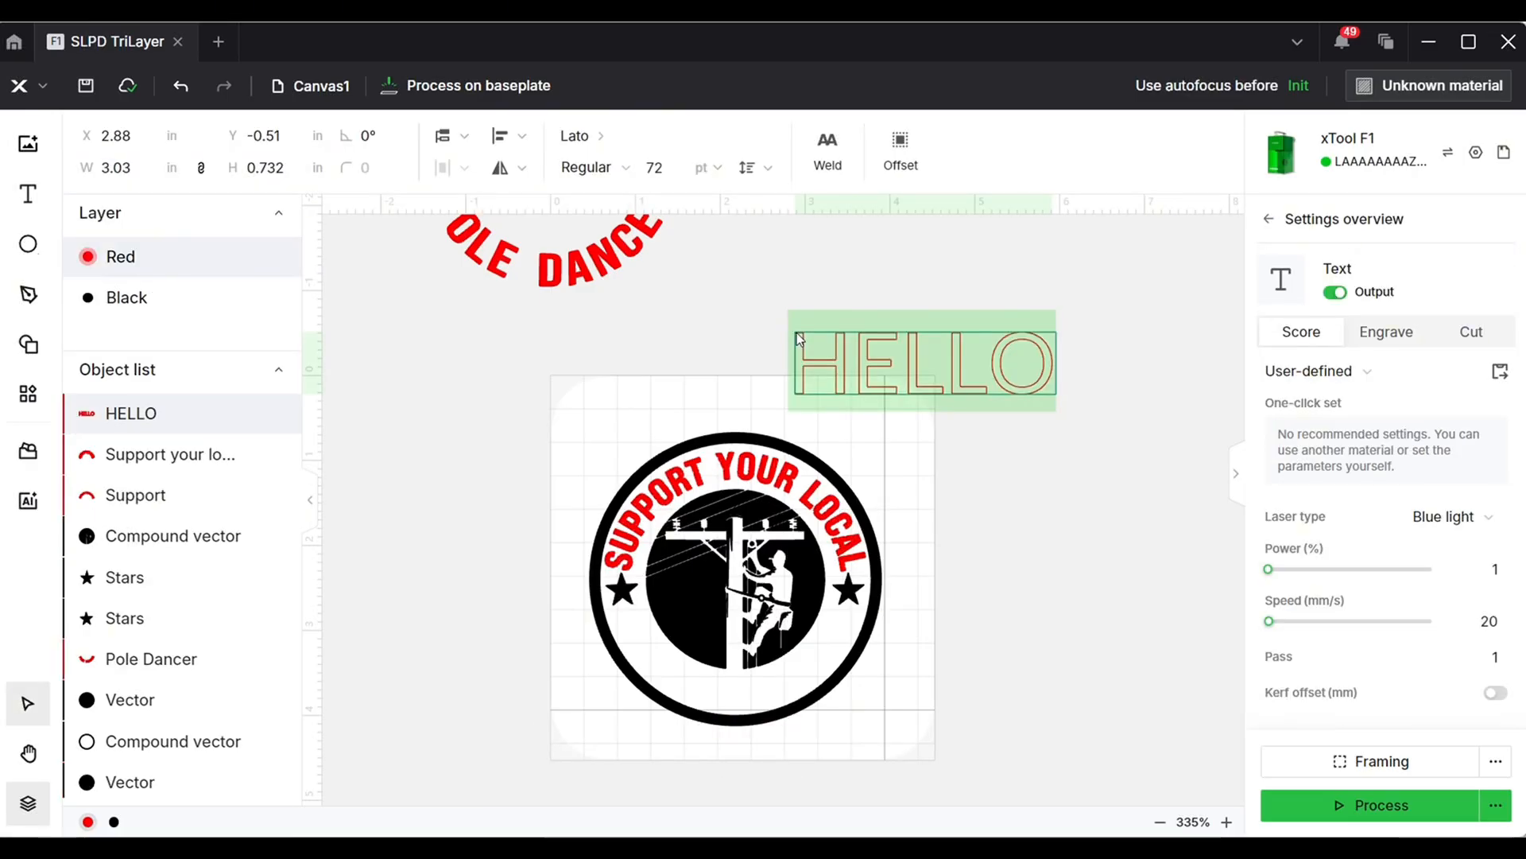
text(Pole D)
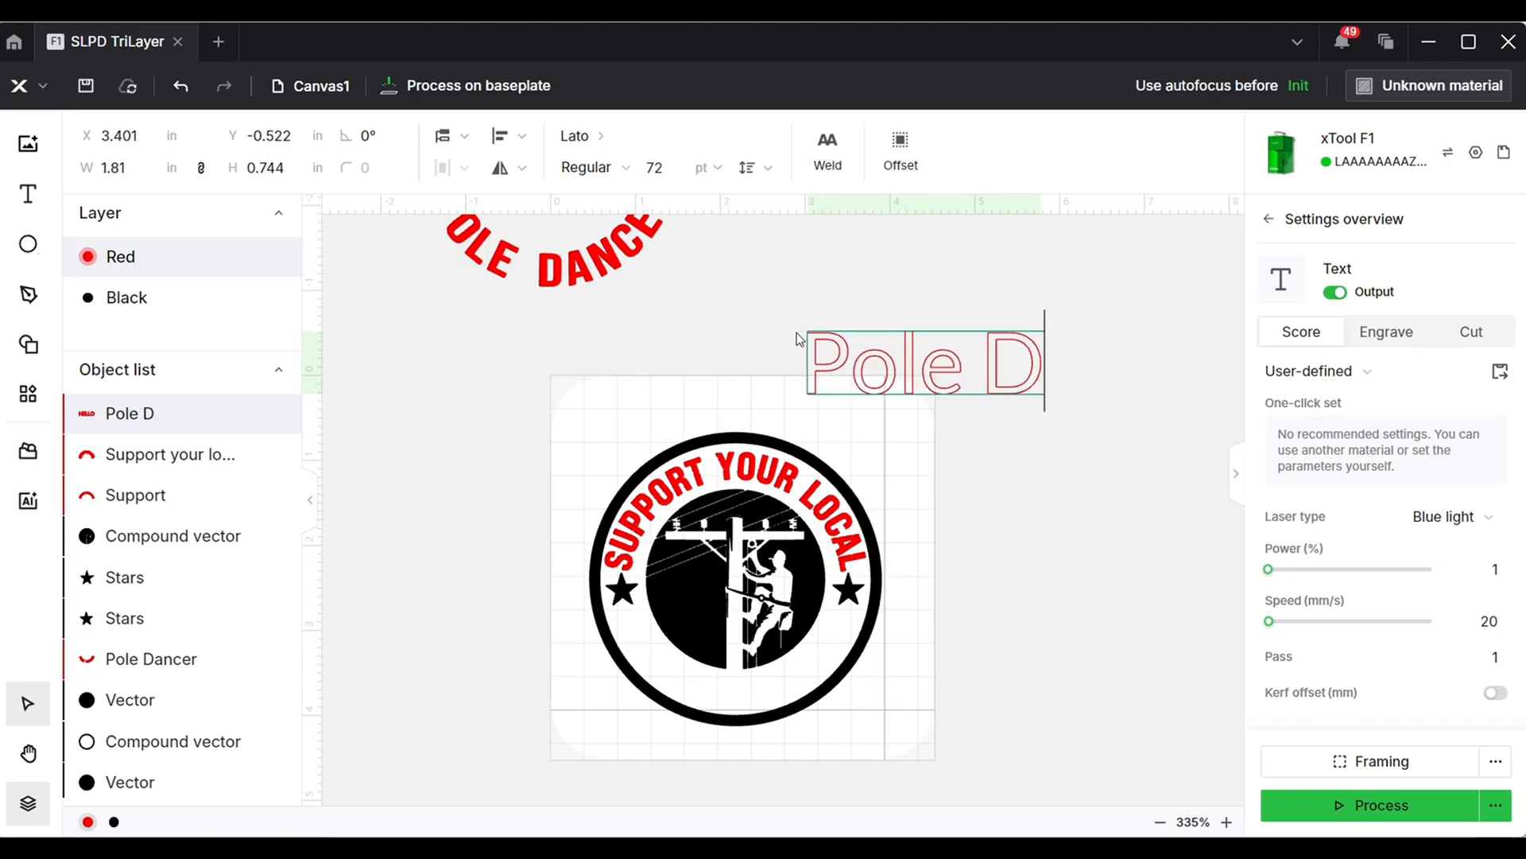
text(ancer)
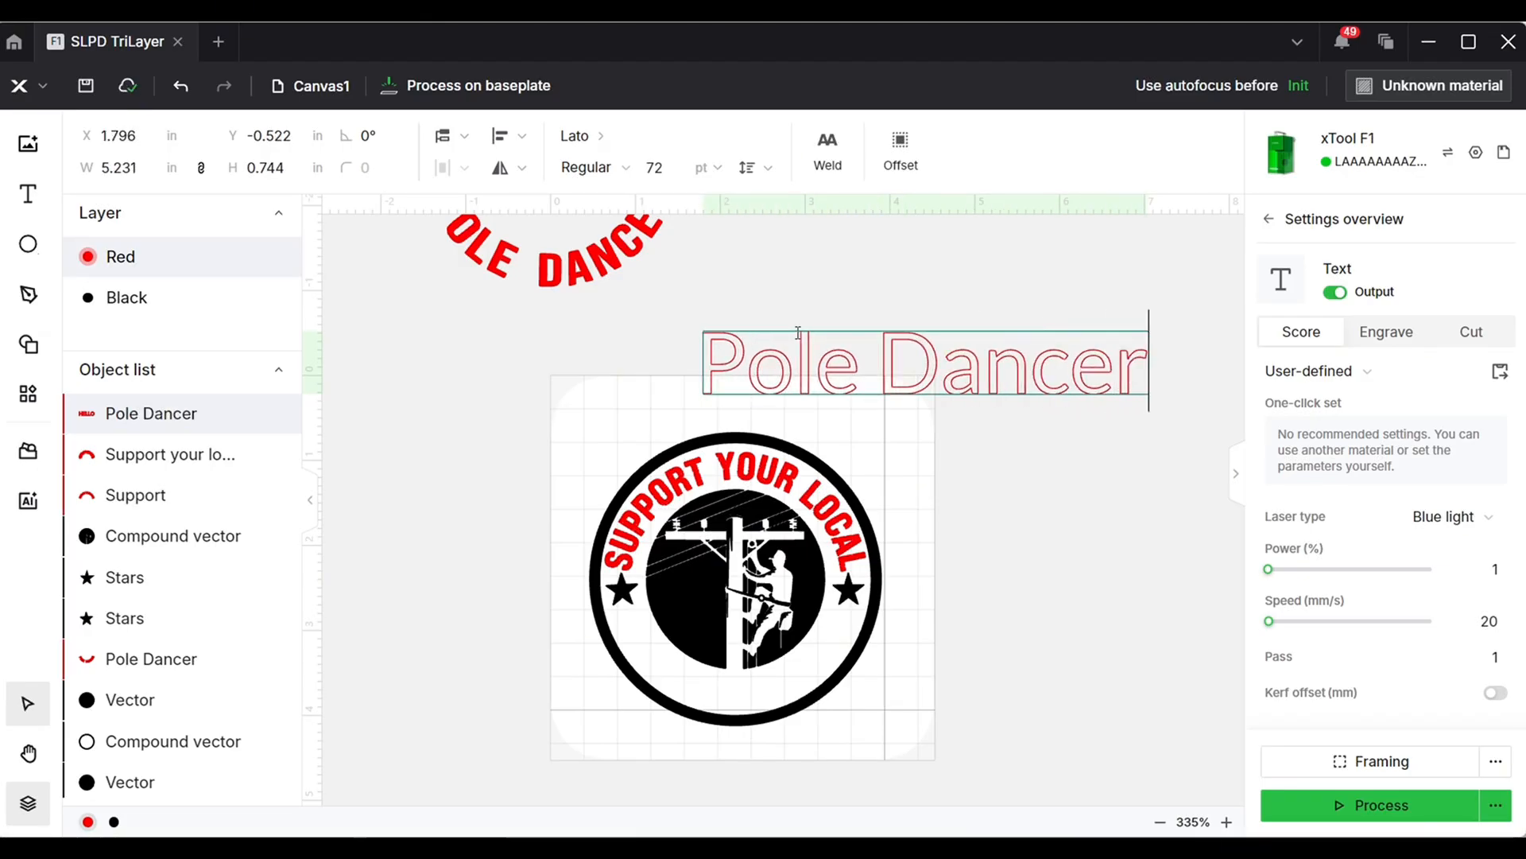
click(660, 136)
click(476, 291)
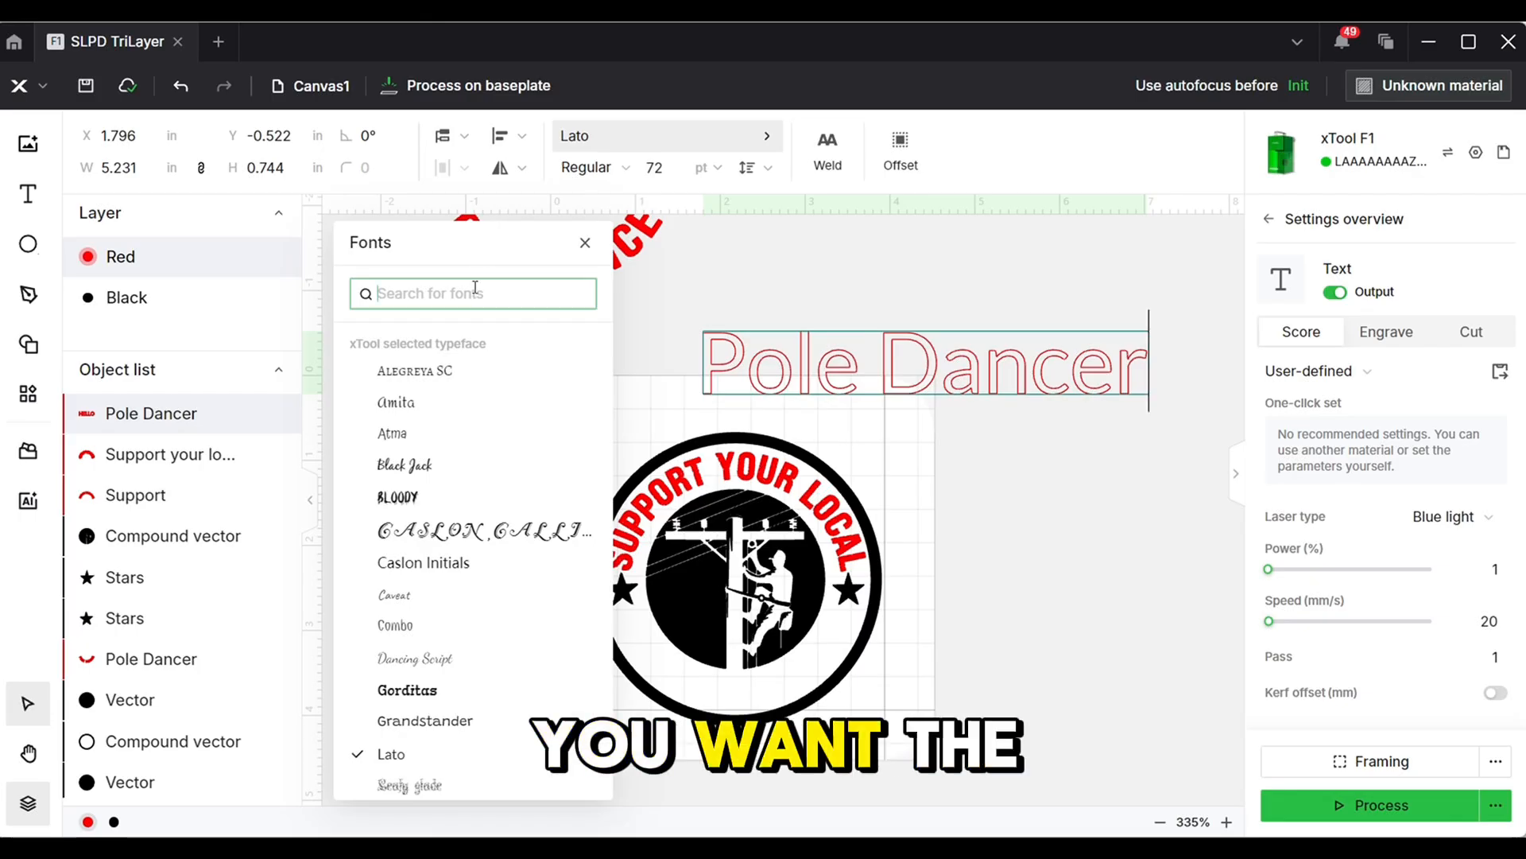
text(di)
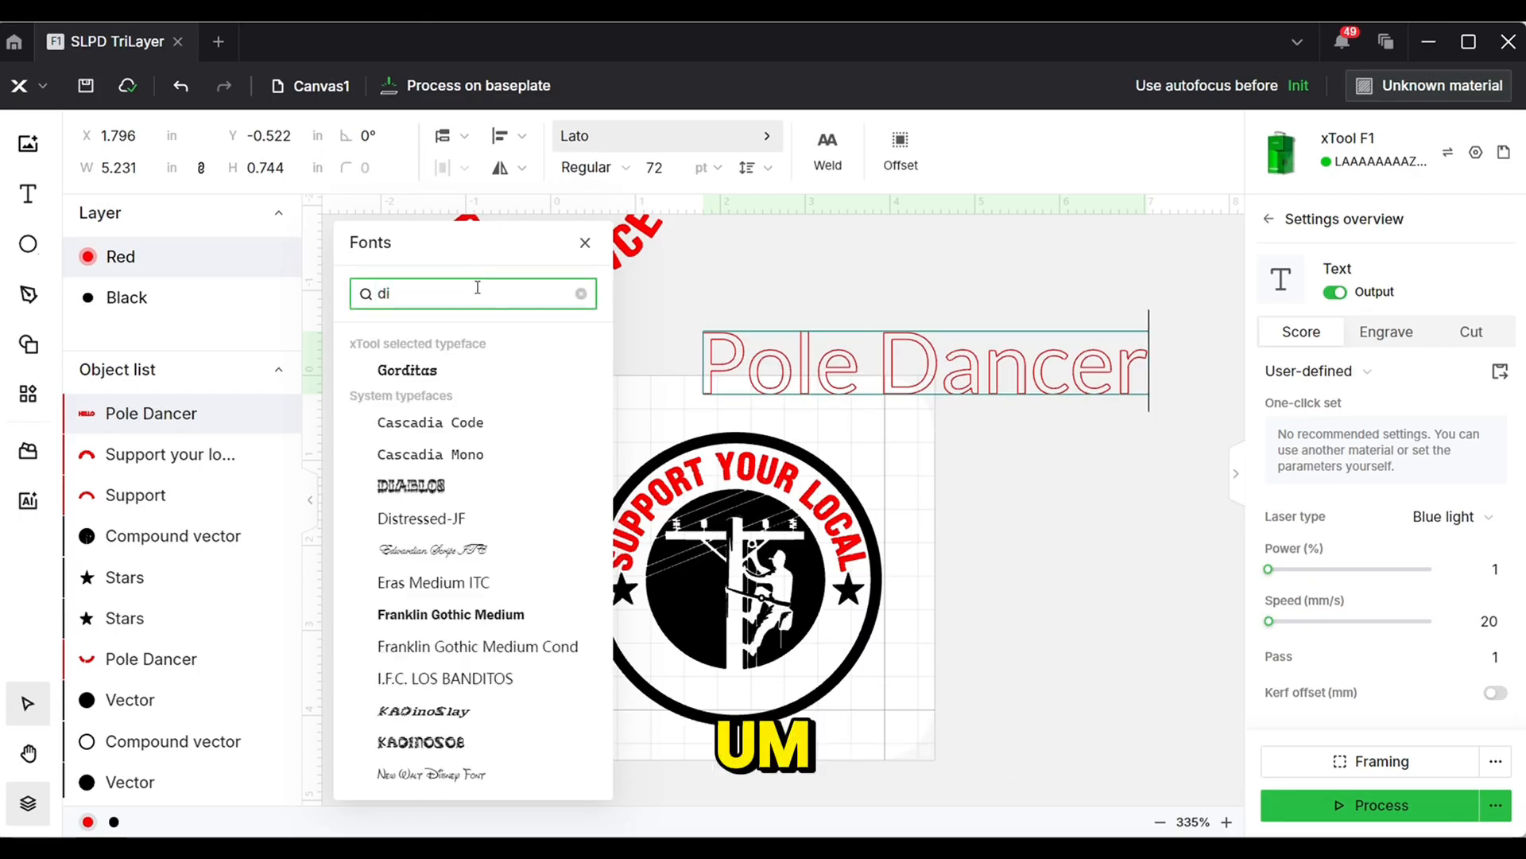
text(s)
click(425, 371)
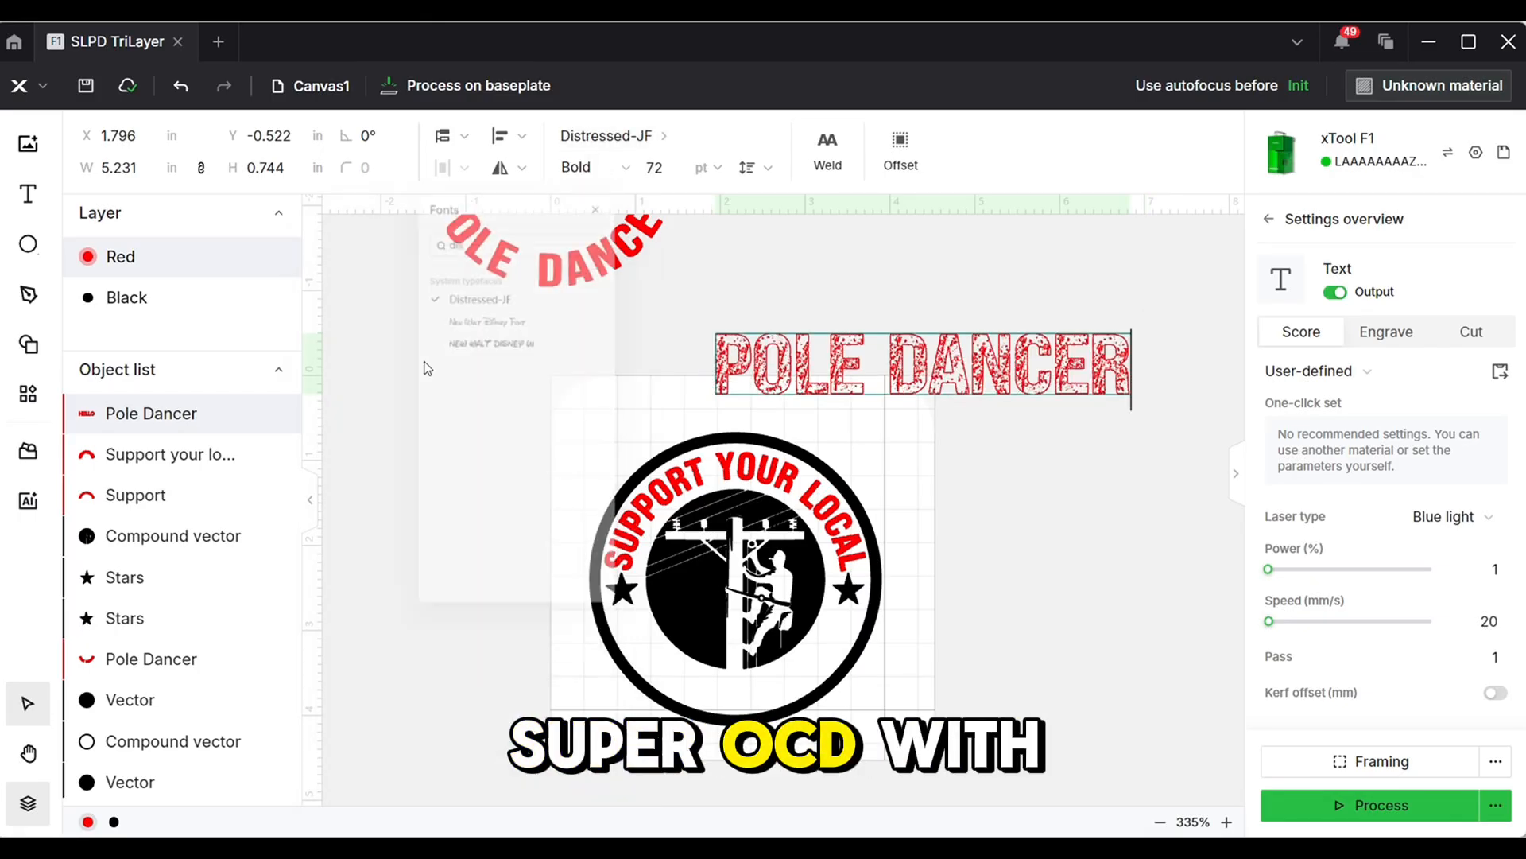
- Set the new Pole Dancer text to engrave at 70% power, 220 mm/s and 280 lines per cm
click(1385, 332)
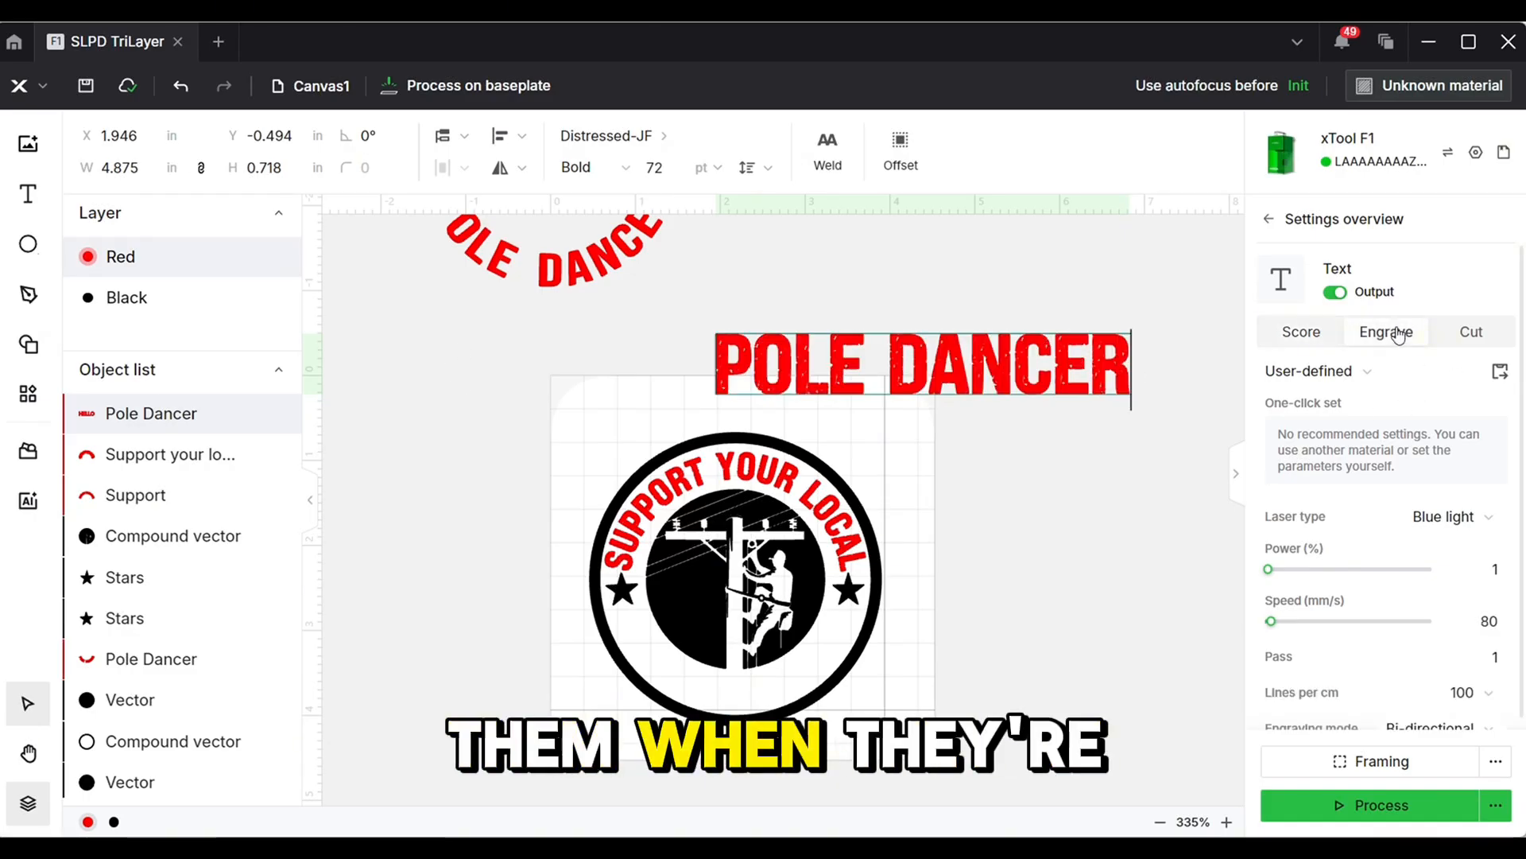
click(1498, 568)
text(70)
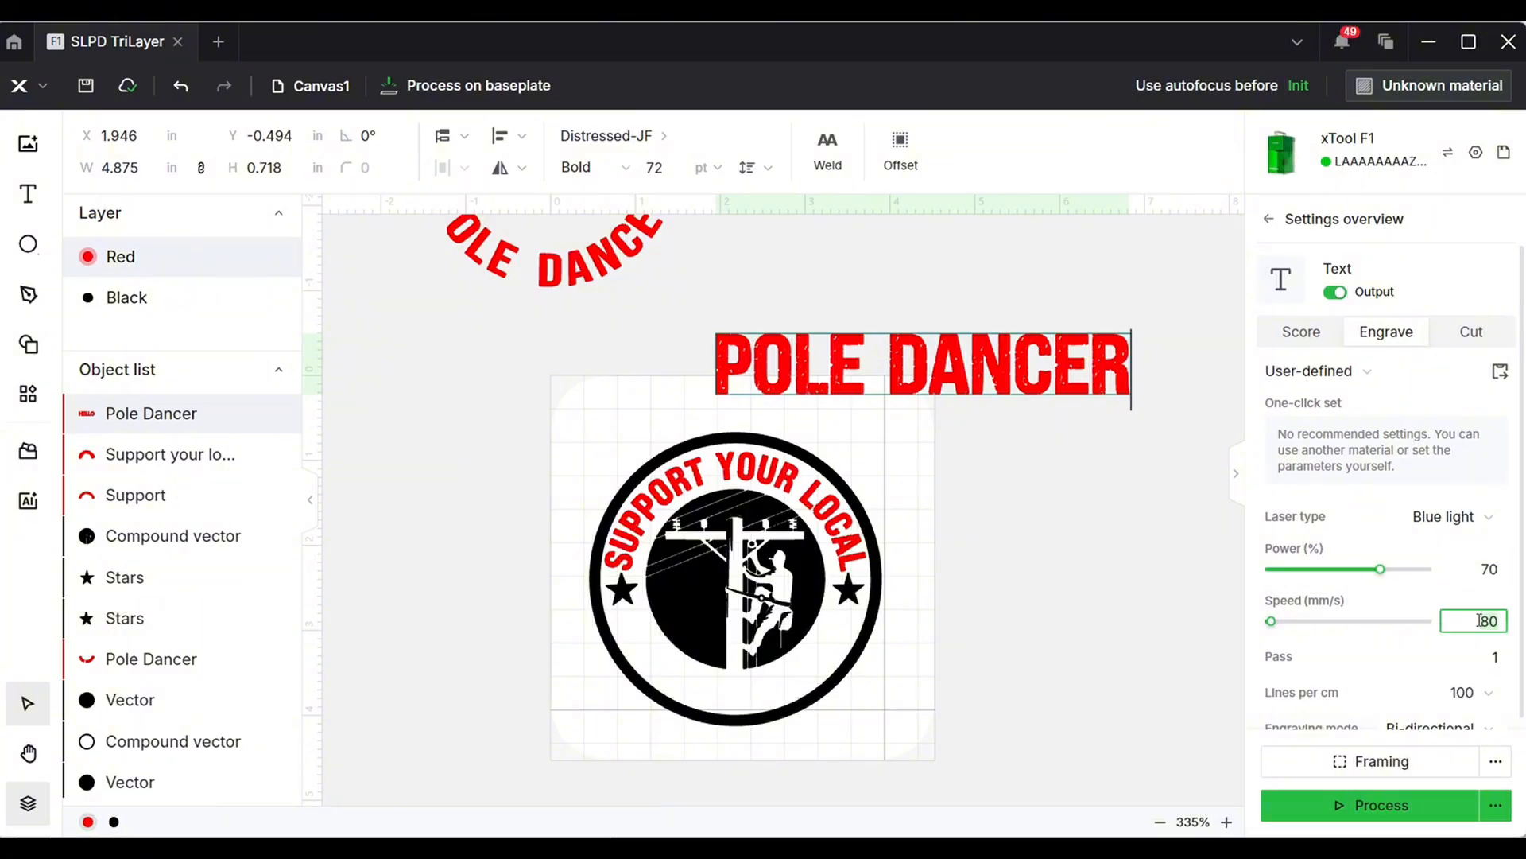
click(1458, 694)
scroll(1400, 605, down, 5)
click(1396, 620)
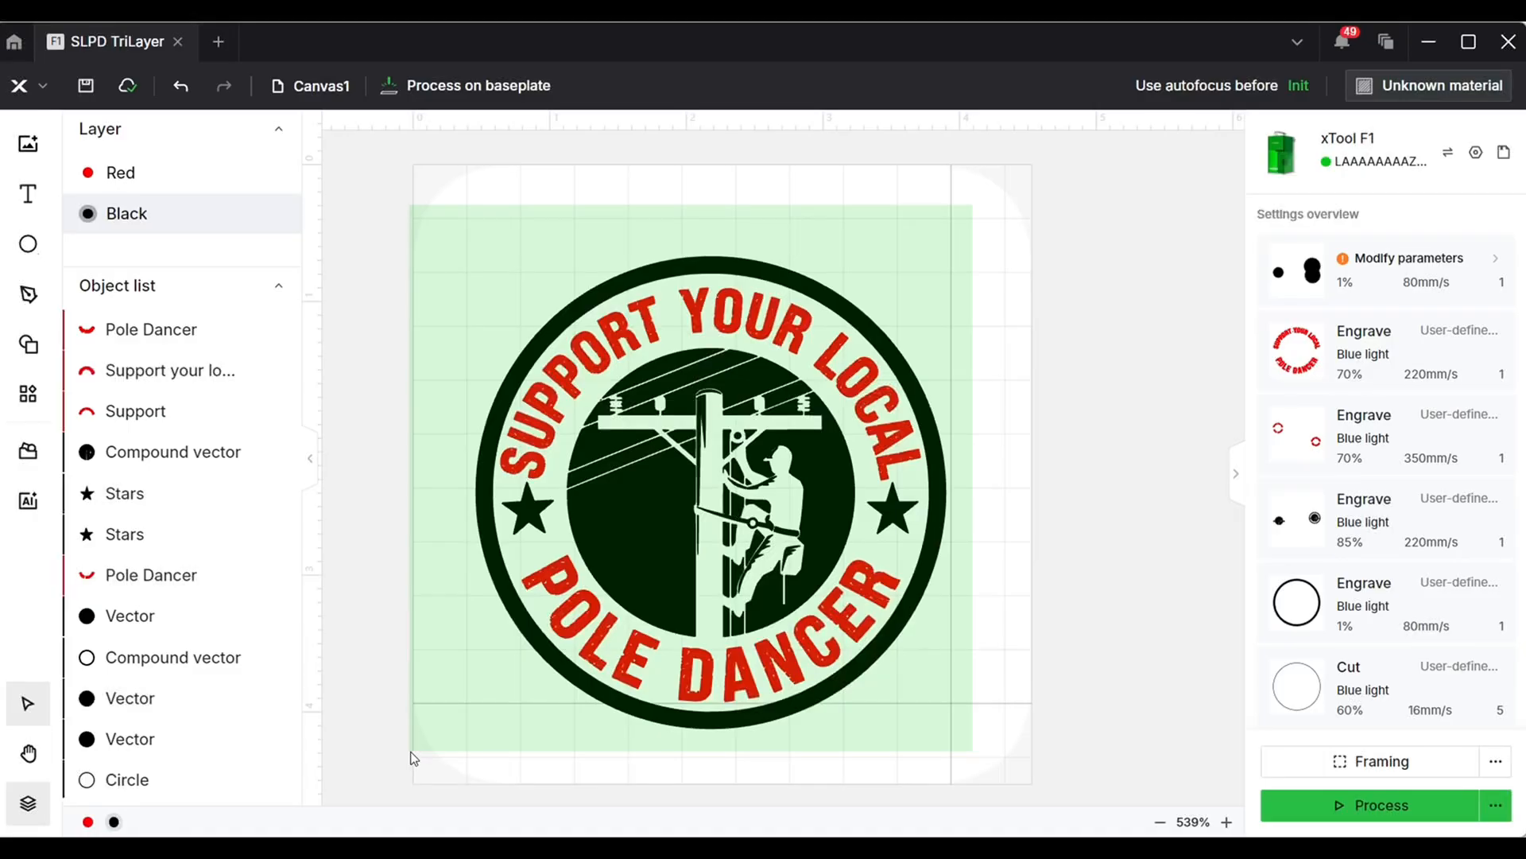
- Select the whole assembled logo and set its width to 3.447 in without changing its height
key(ctrl+a)
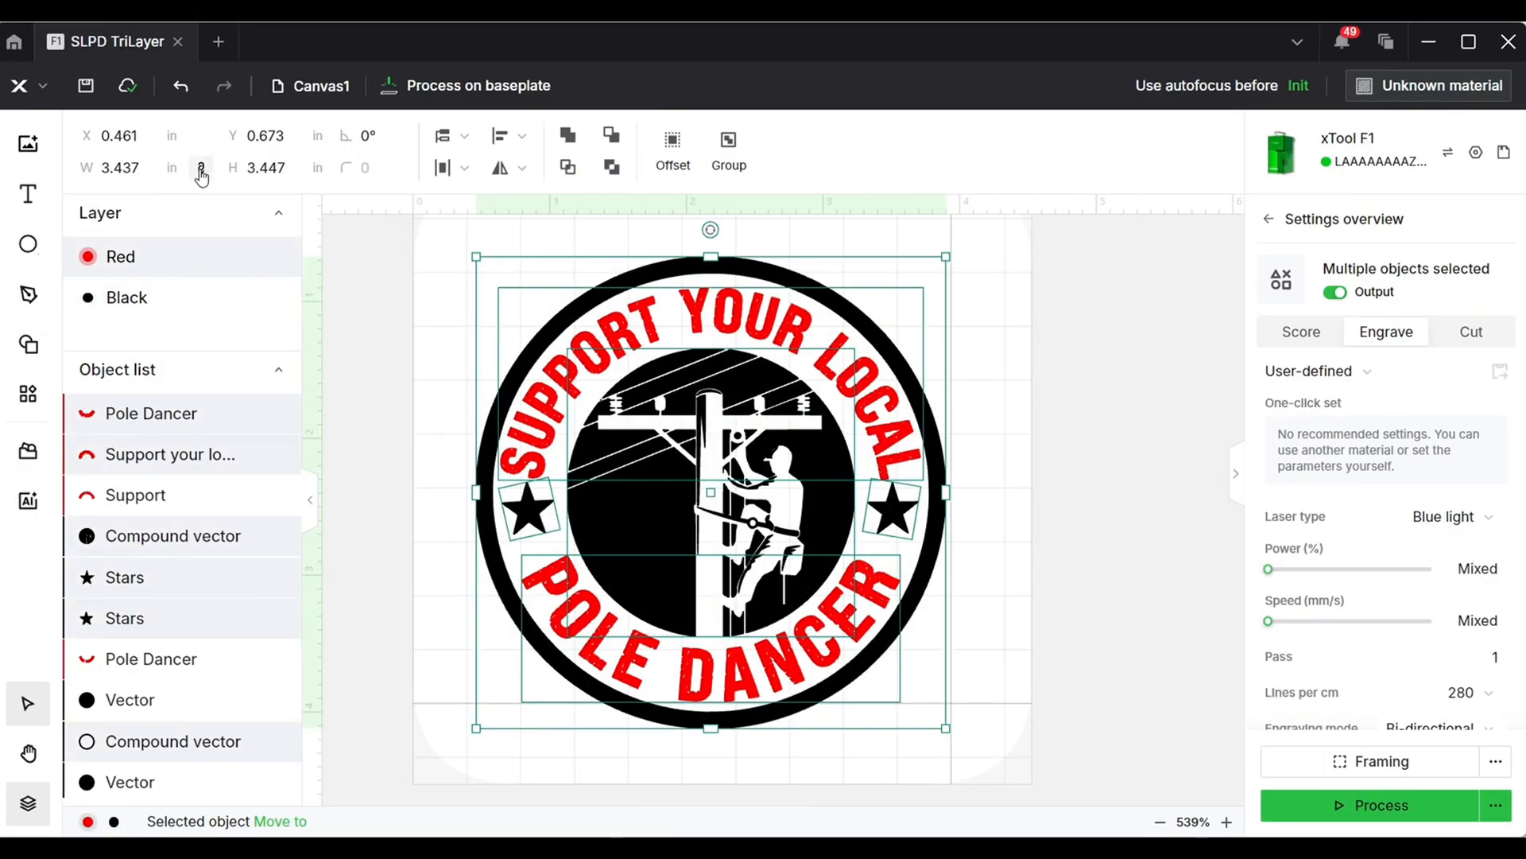
click(156, 170)
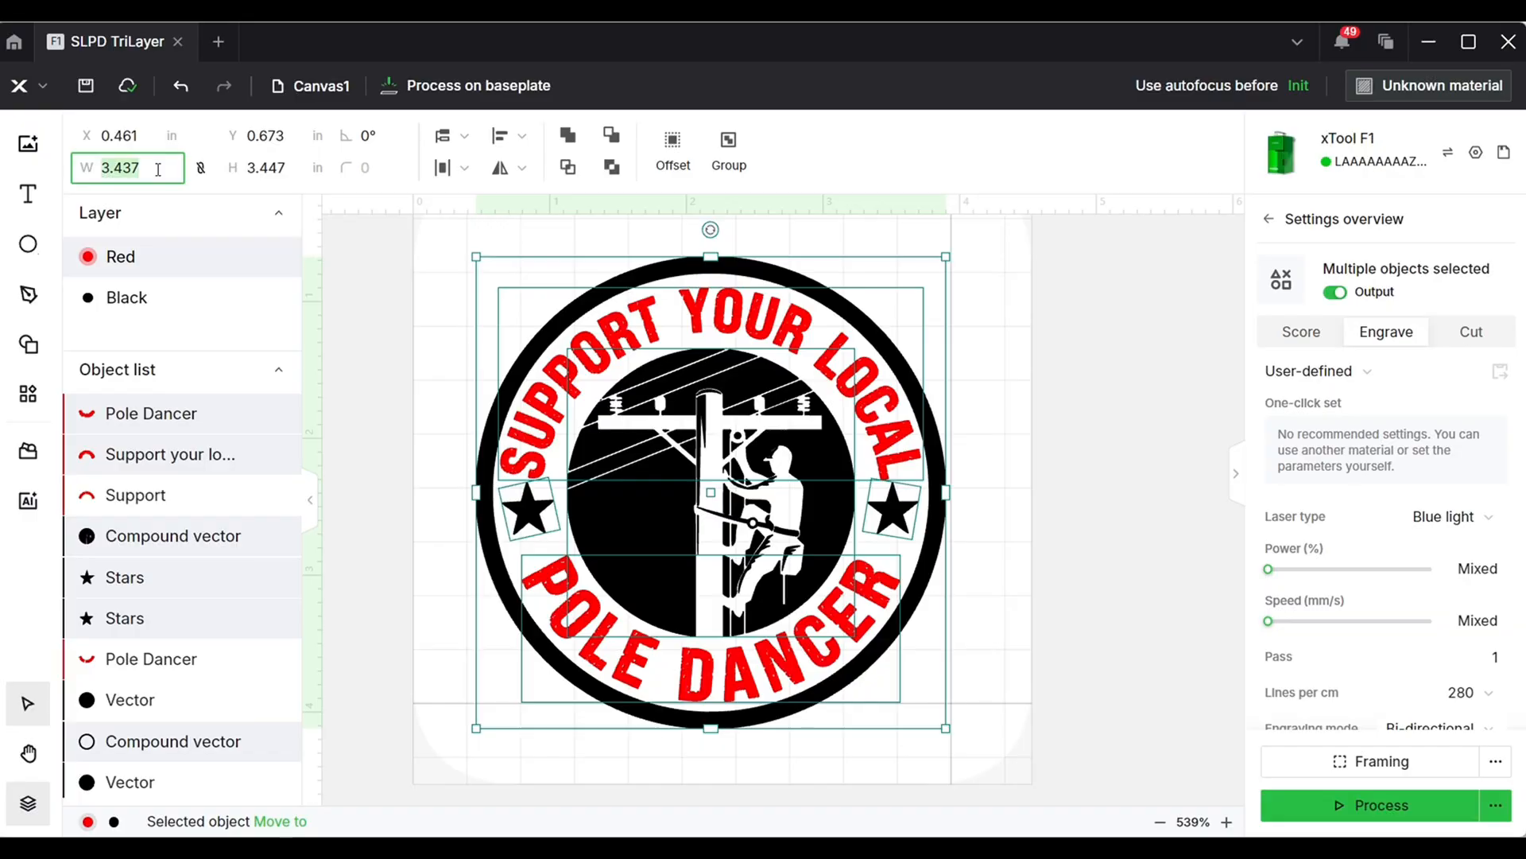
text(3.447)
key(Return)
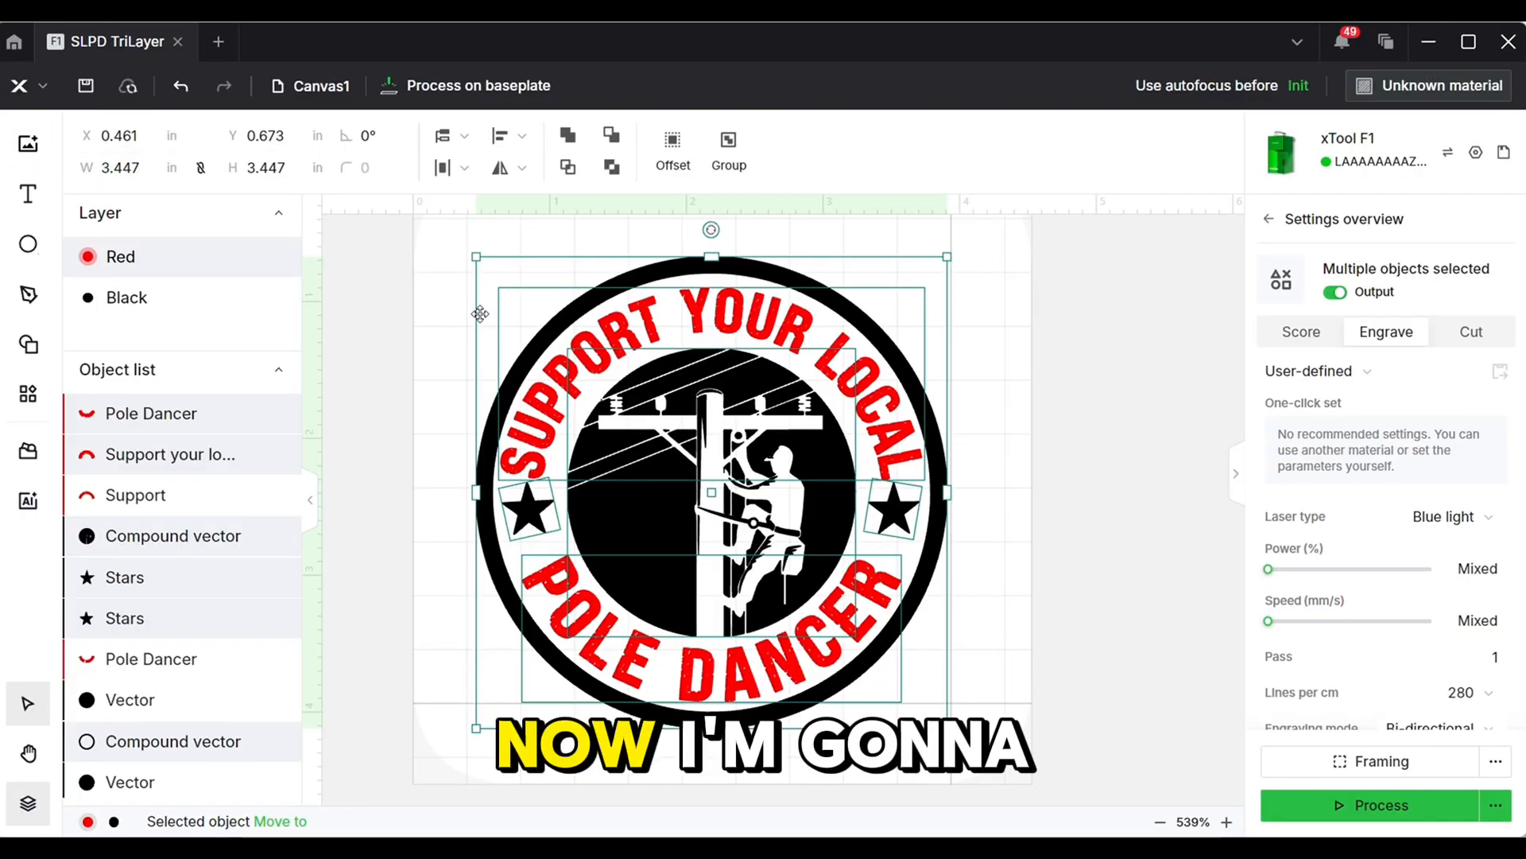
- Nudge the right star to X 3.316, Y 2.333 in and the left star level with it at X 0.625, Y 2.324 in
click(443, 323)
scroll(444, 321, down, 3)
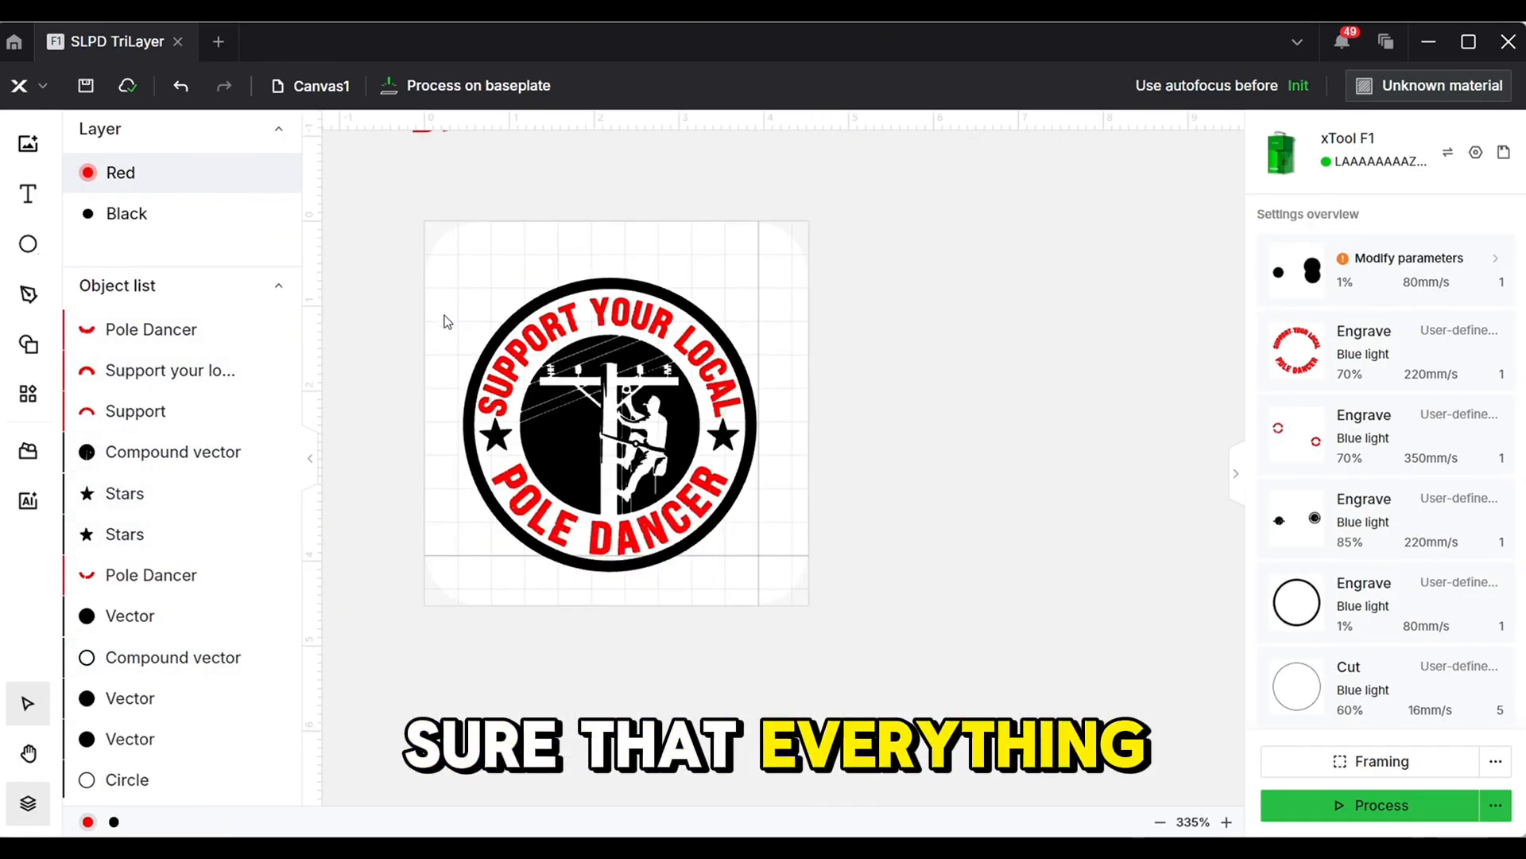
click(723, 437)
scroll(724, 436, up, 6)
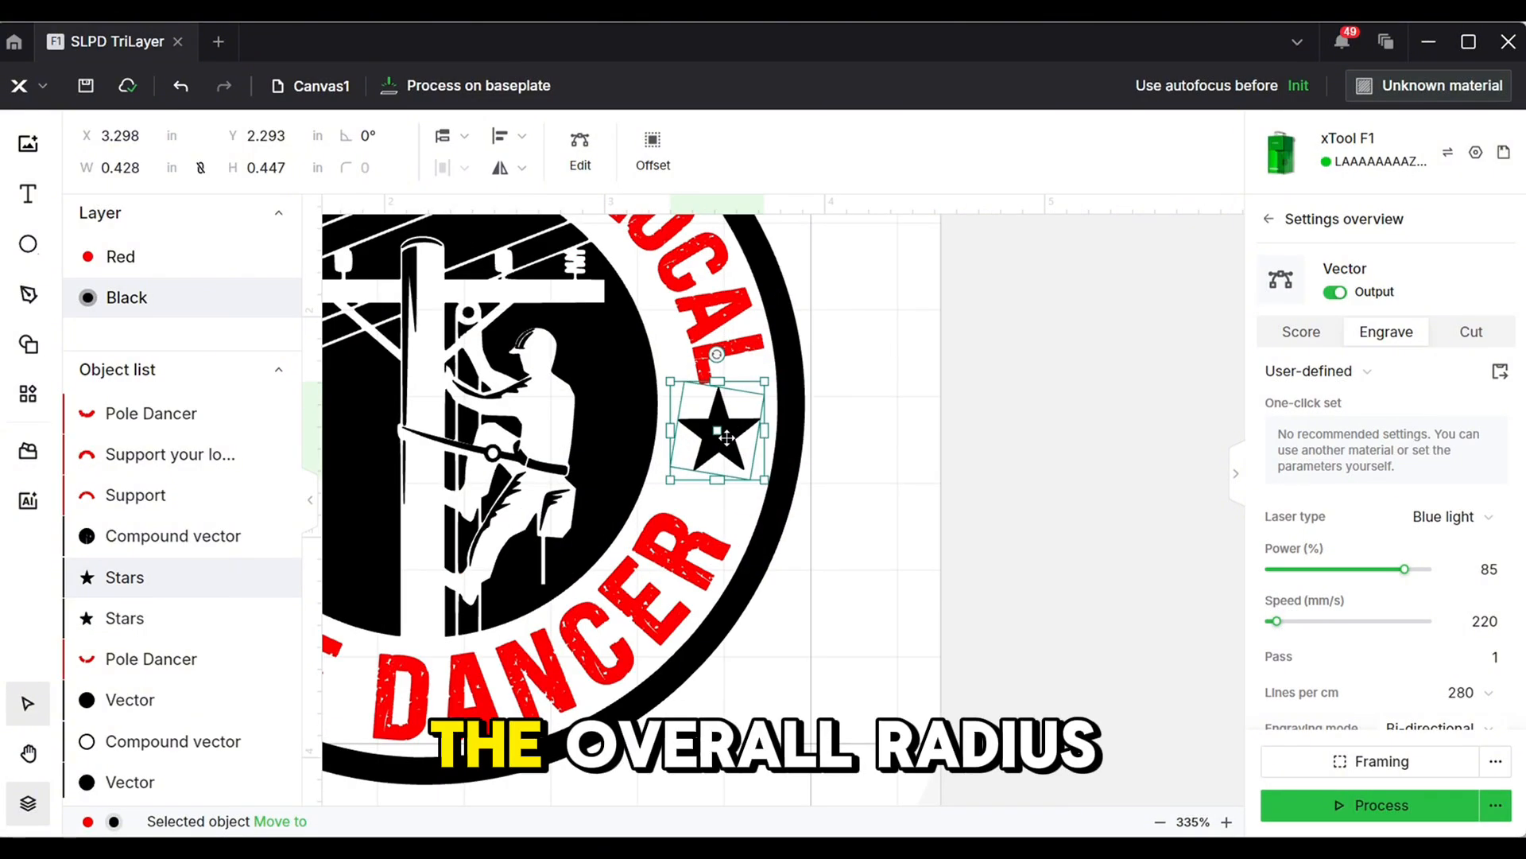
drag(725, 425, 729, 433)
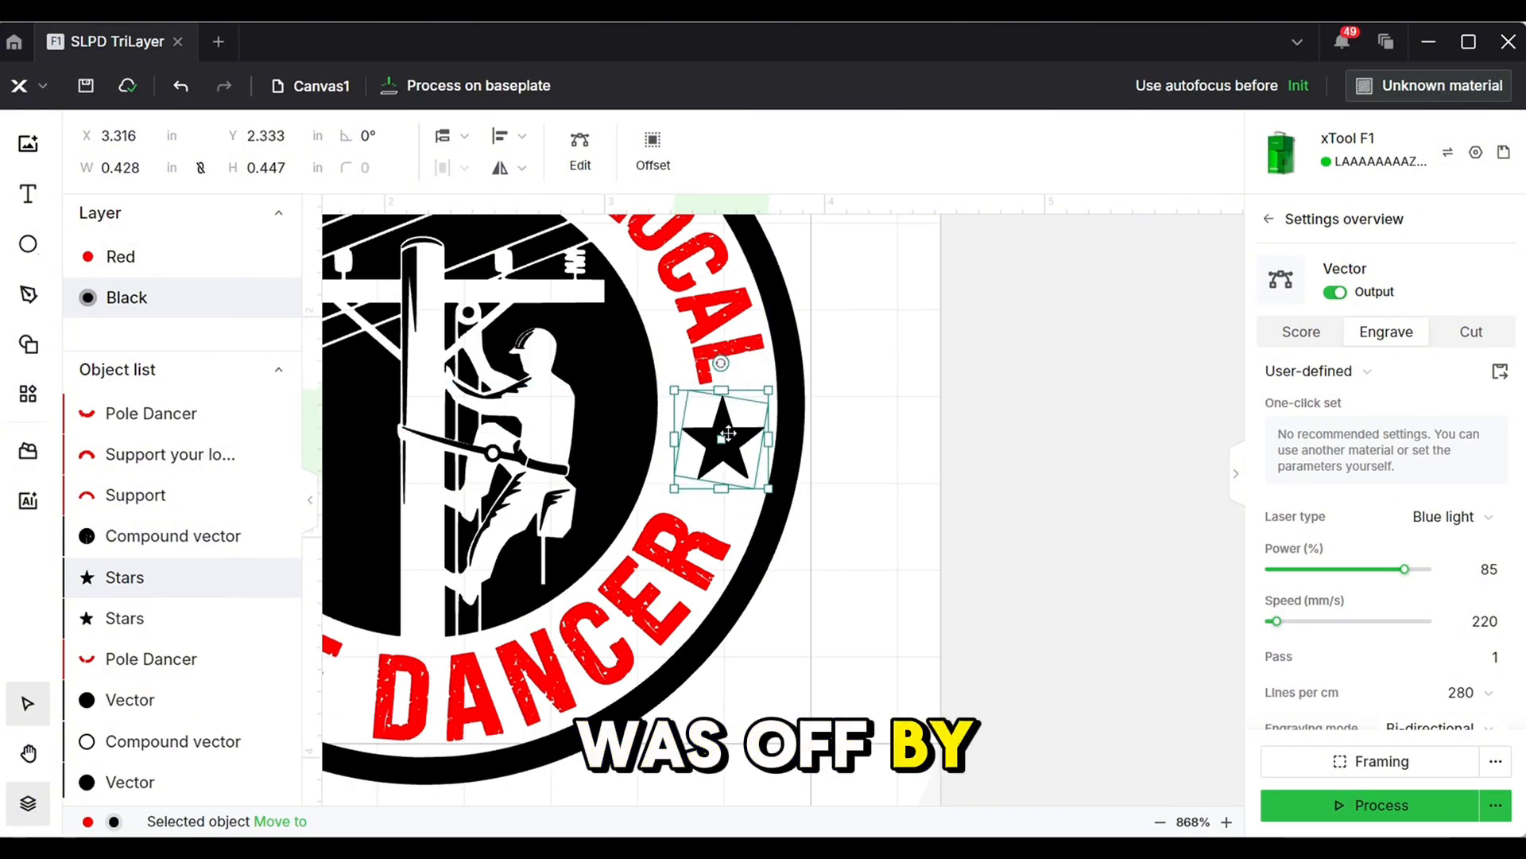
scroll(1046, 421, left, 3)
scroll(1043, 421, left, 1)
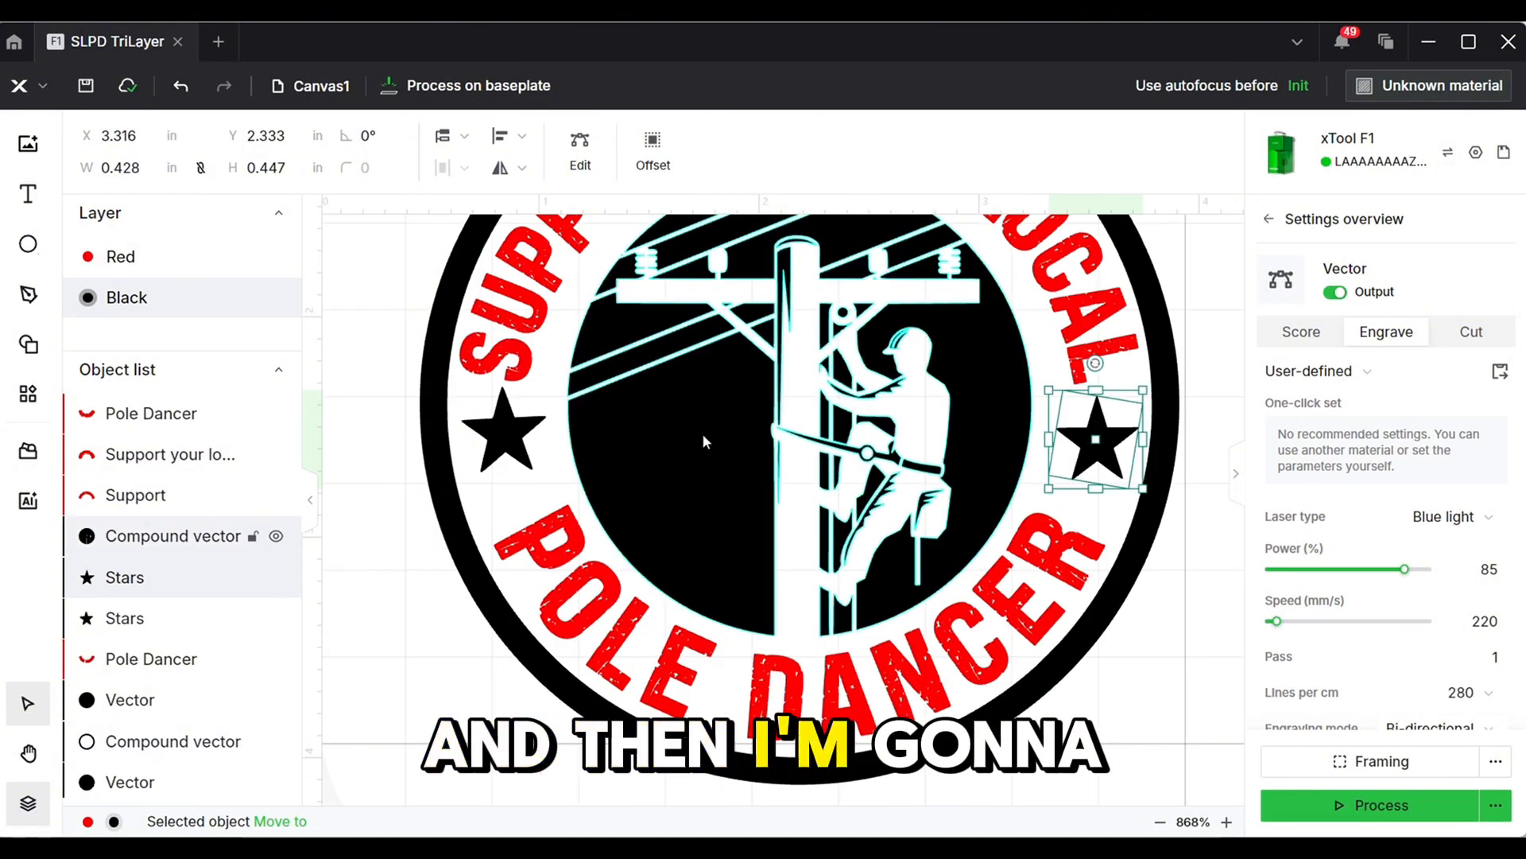
drag(504, 434, 505, 444)
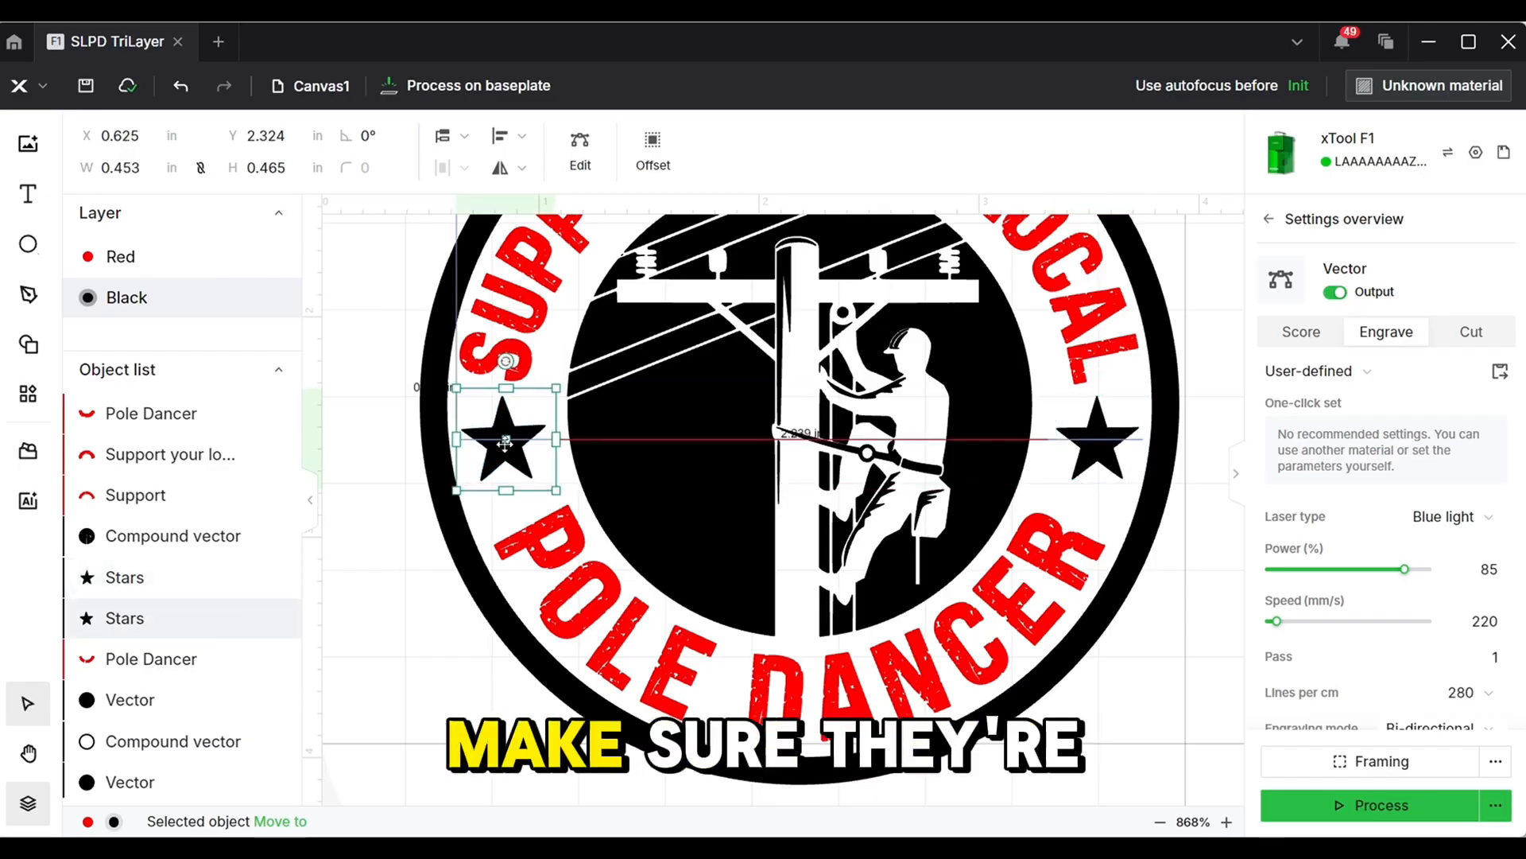
click(385, 481)
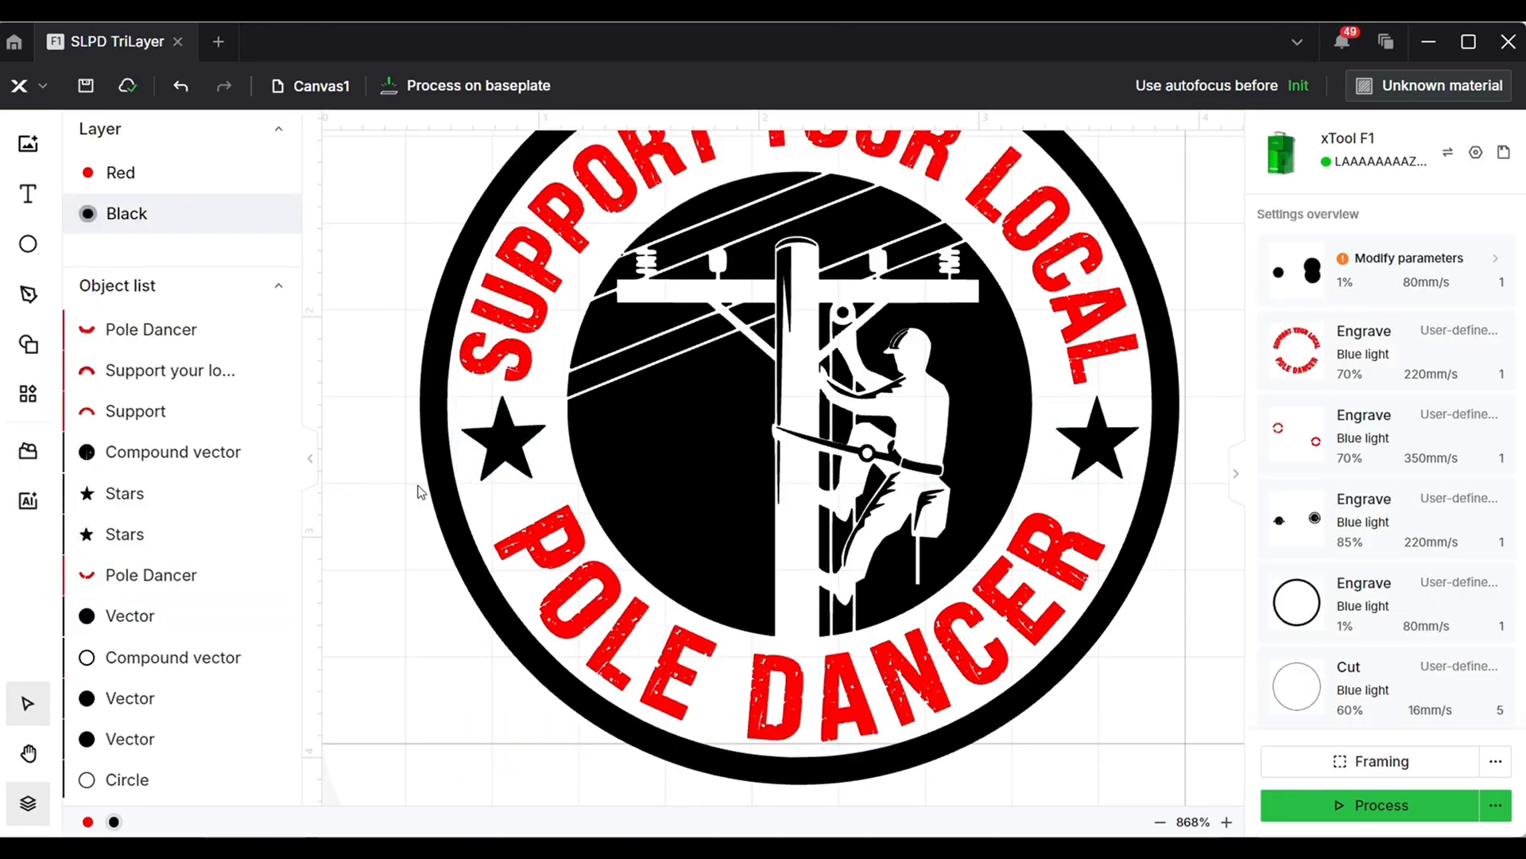
- Combine the outer black ring and the inner lineman circle into one compound vector
scroll(421, 491, down, 5)
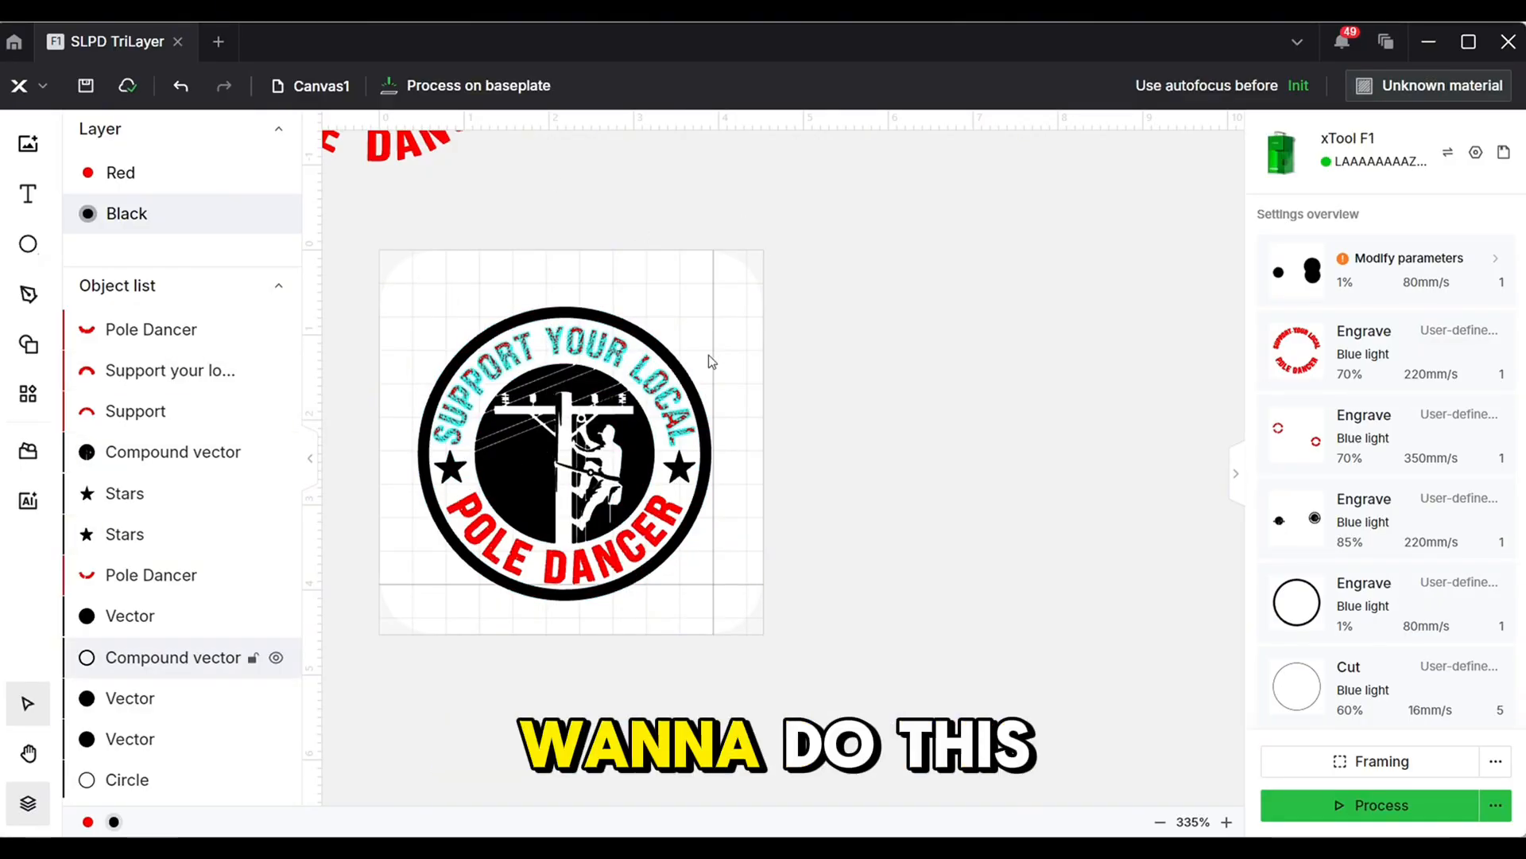
click(707, 438)
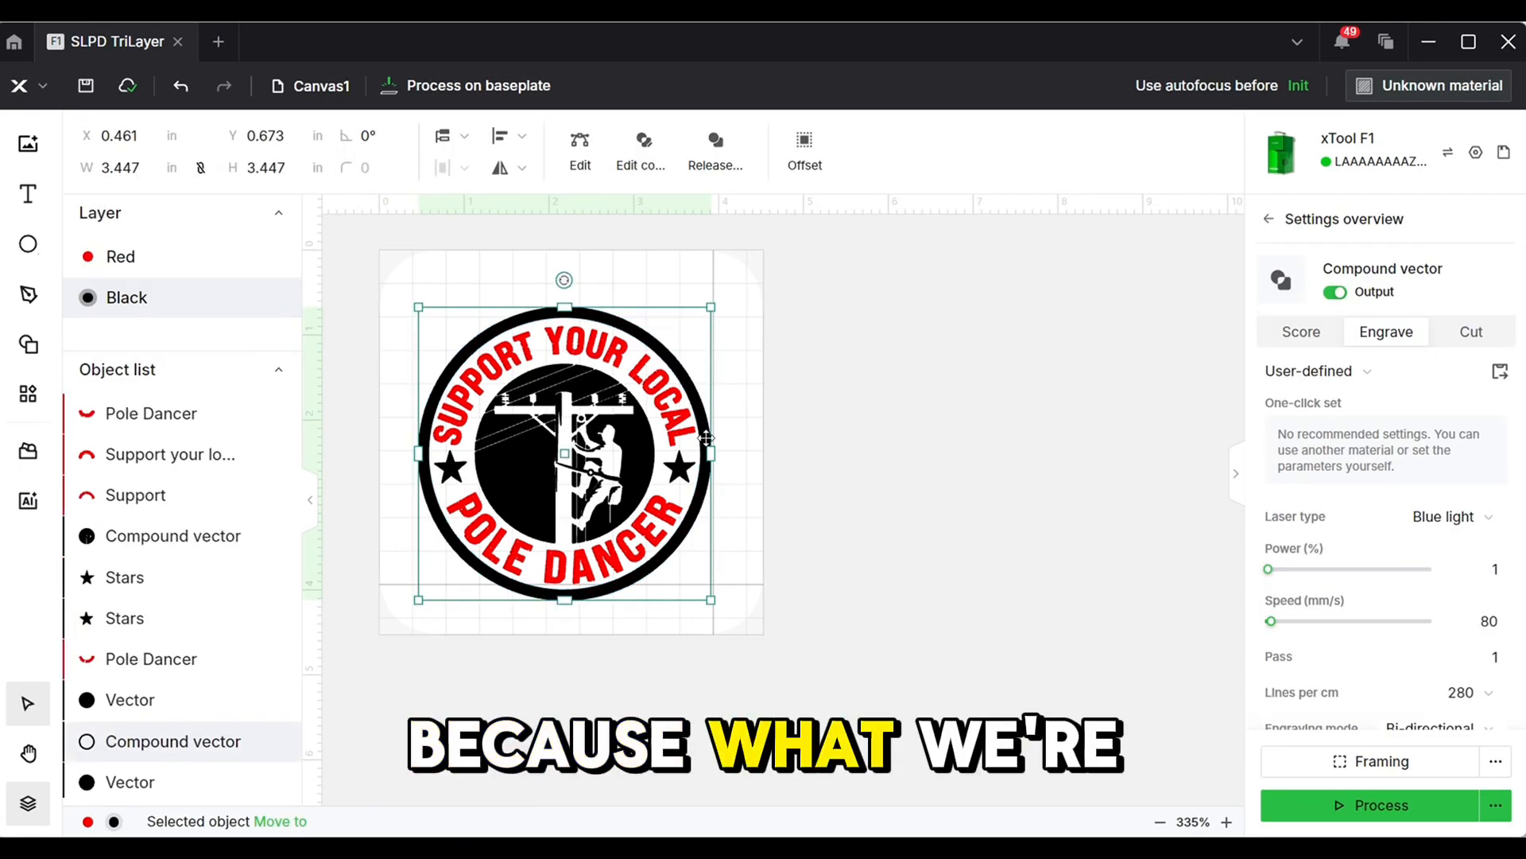
shift+click(636, 472)
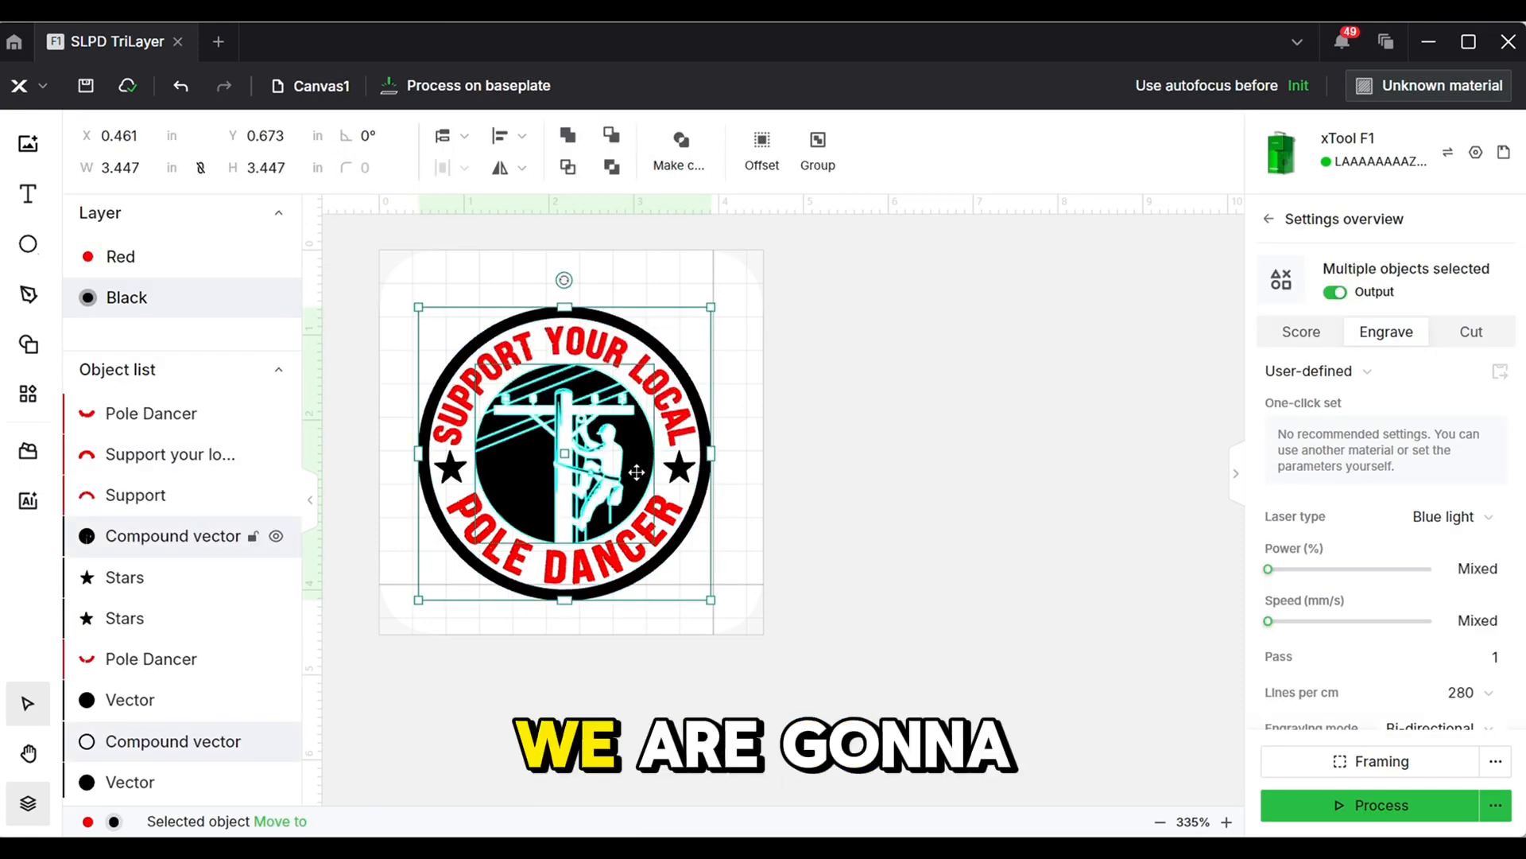
click(691, 163)
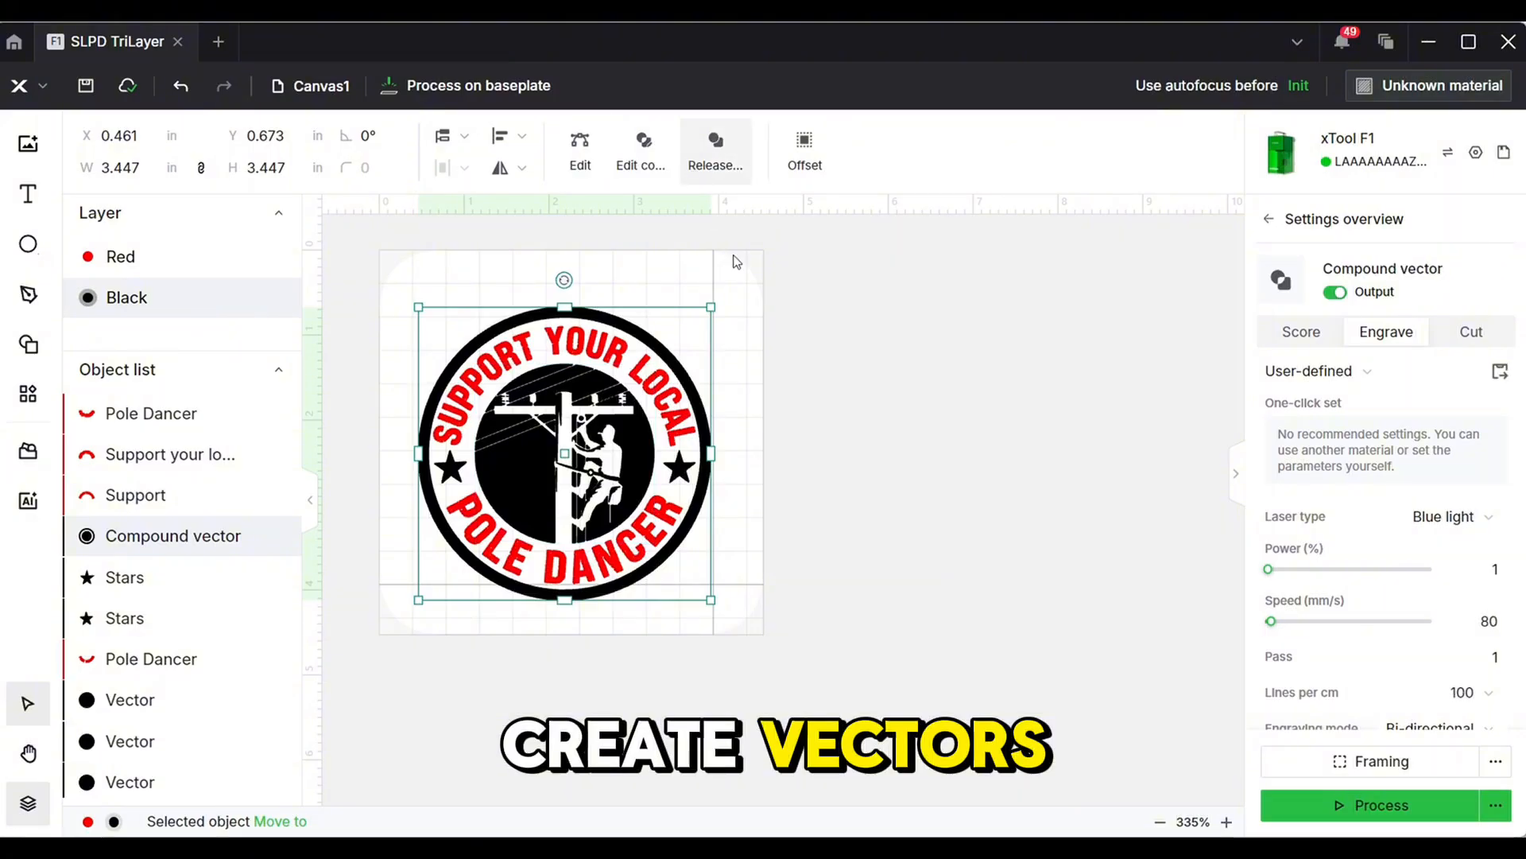
click(827, 409)
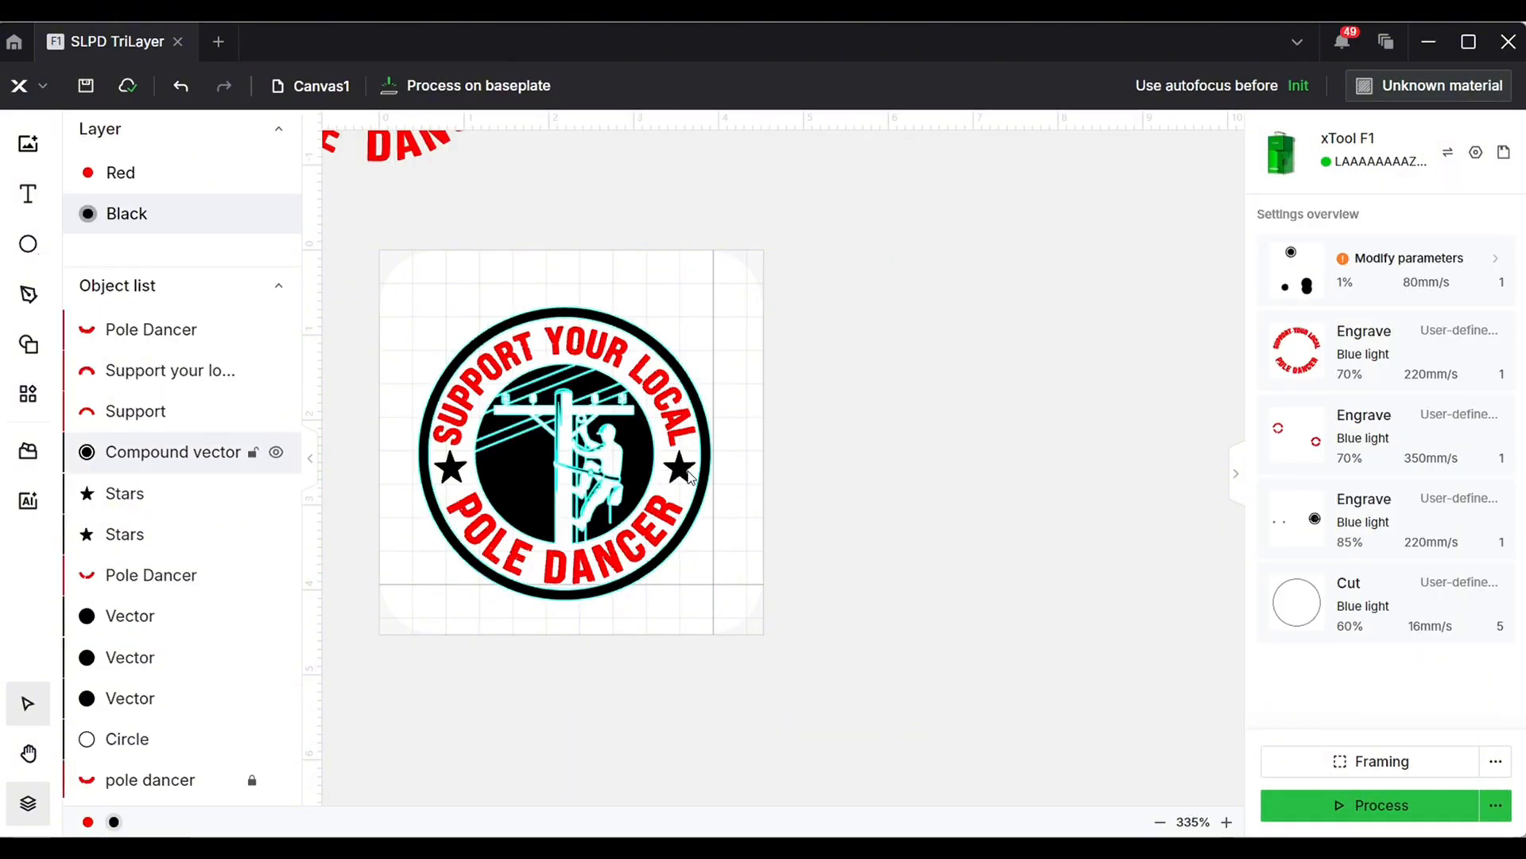
- Combine the two stars into one compound vector
click(483, 472)
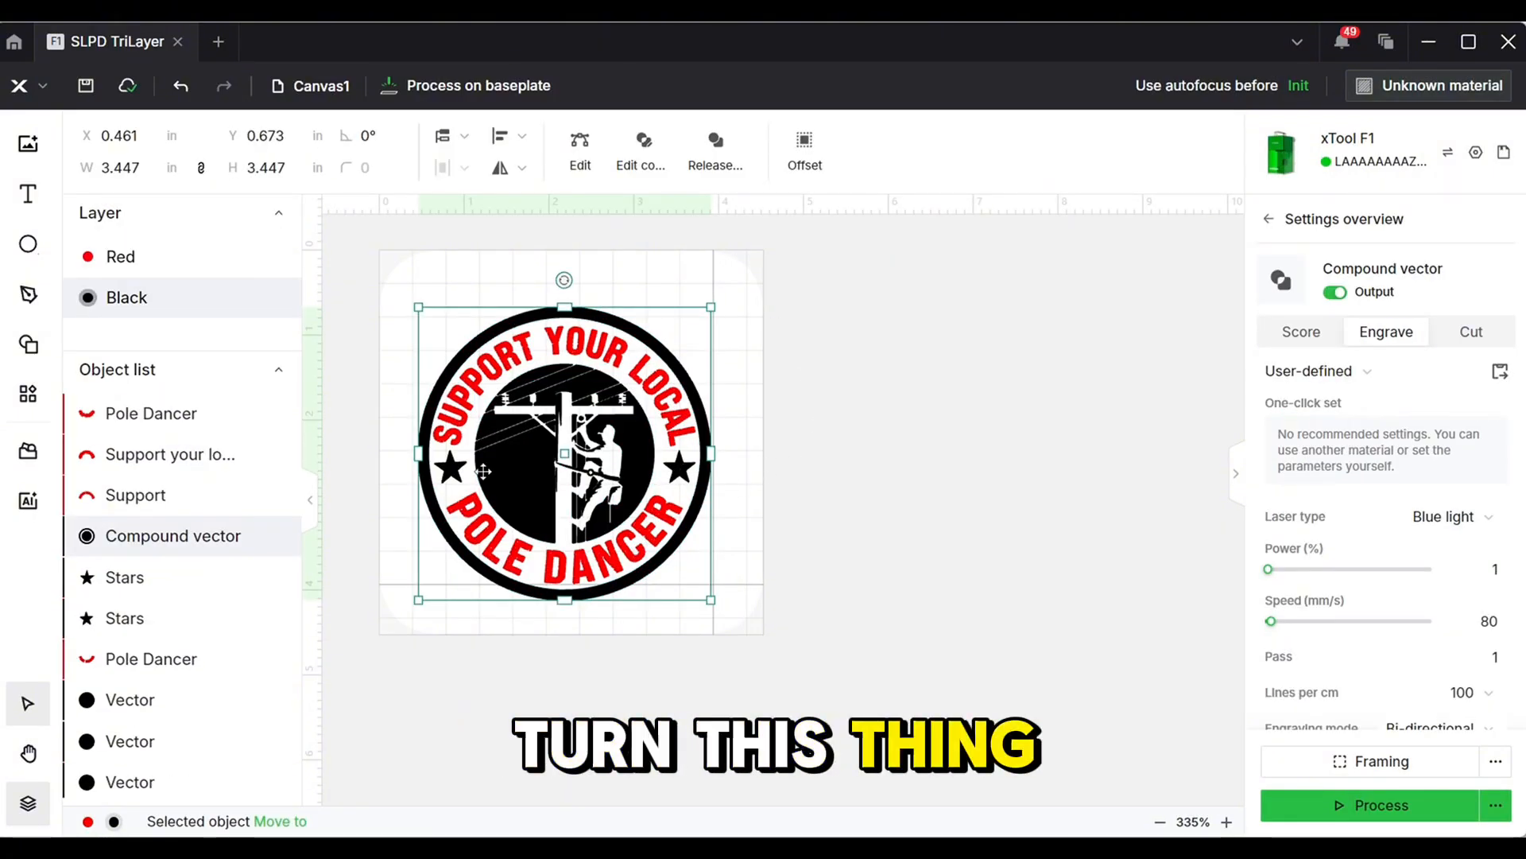
click(125, 616)
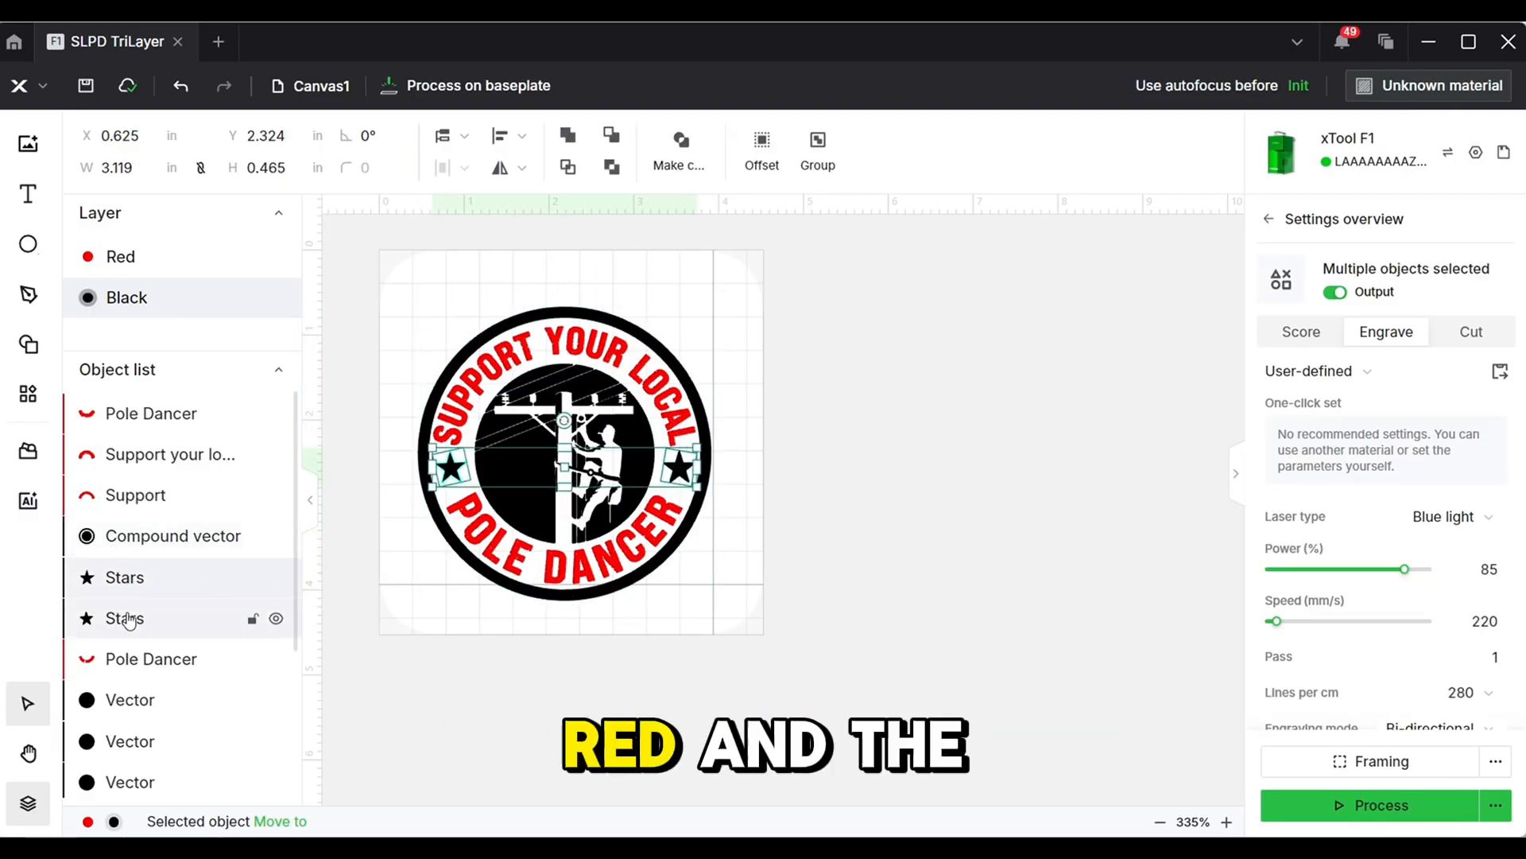
click(681, 147)
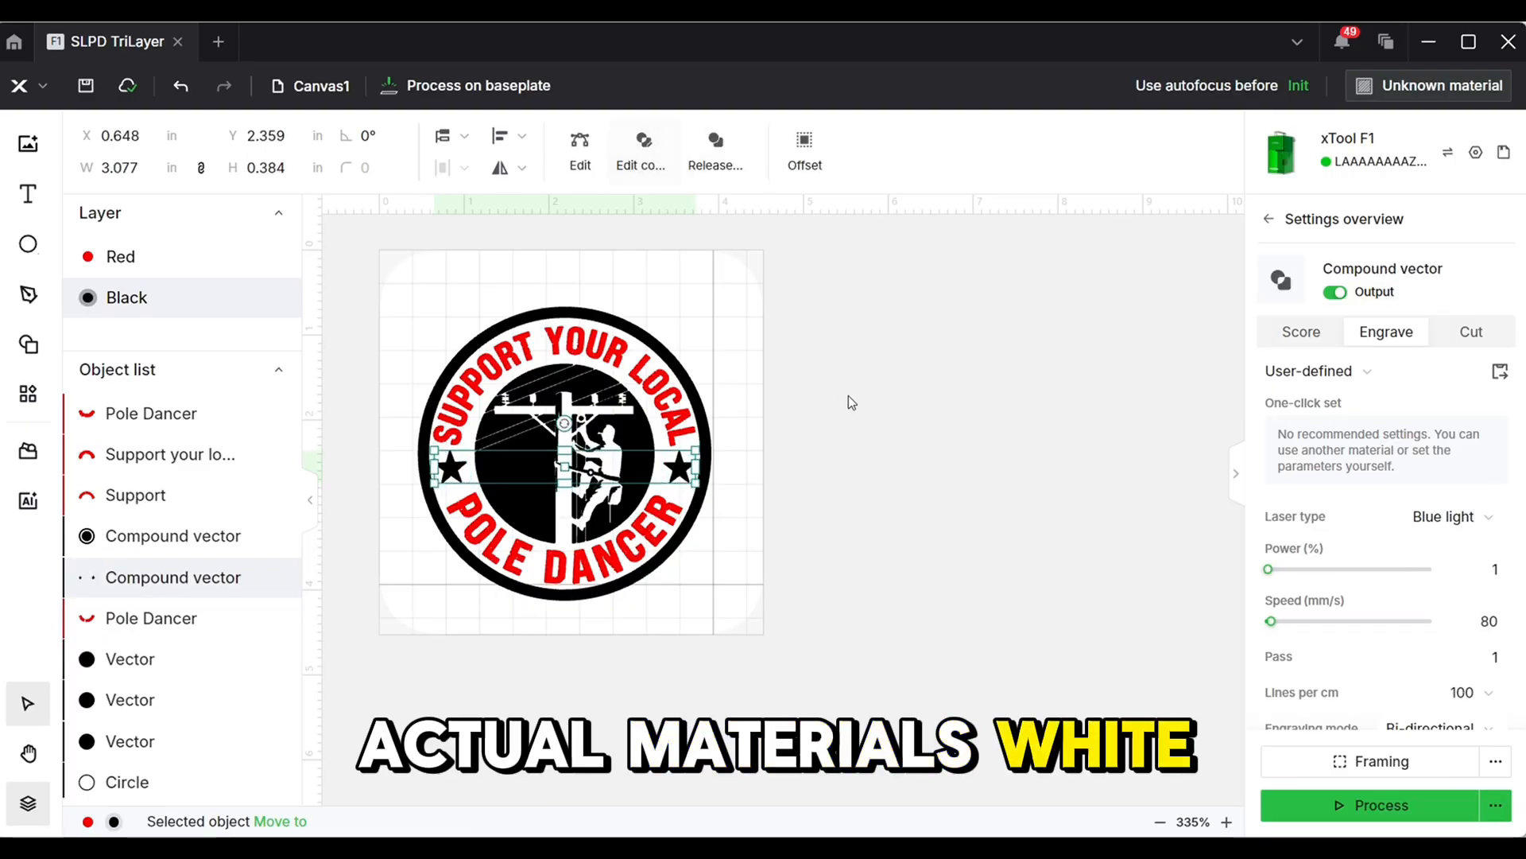
click(849, 399)
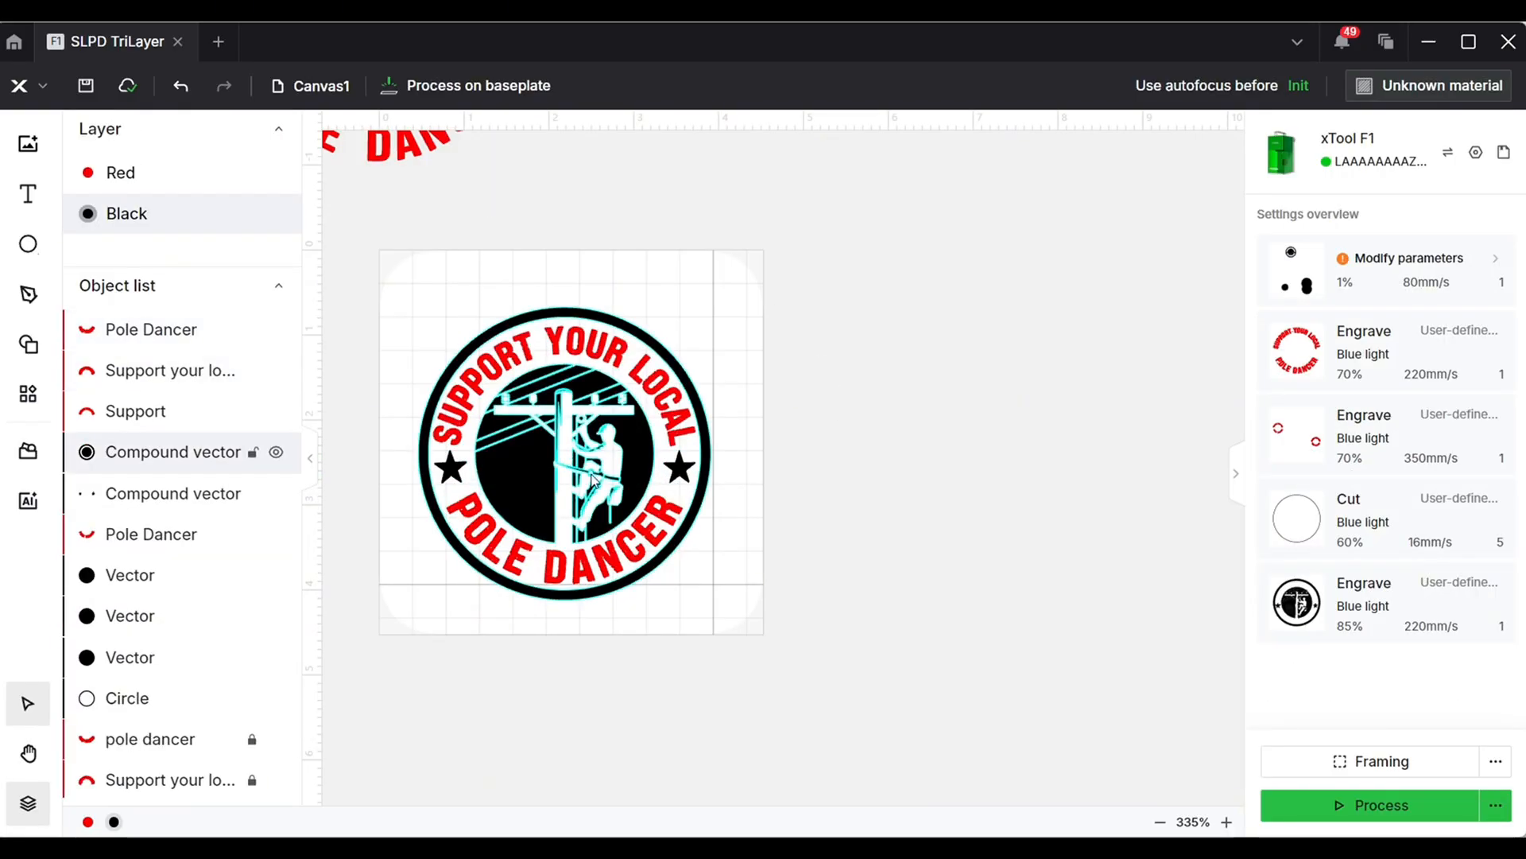
- Convert the curved "Support your local" and "Pole Dancer" texts to paths and combine them into one compound vector
click(171, 370)
shift+click(151, 413)
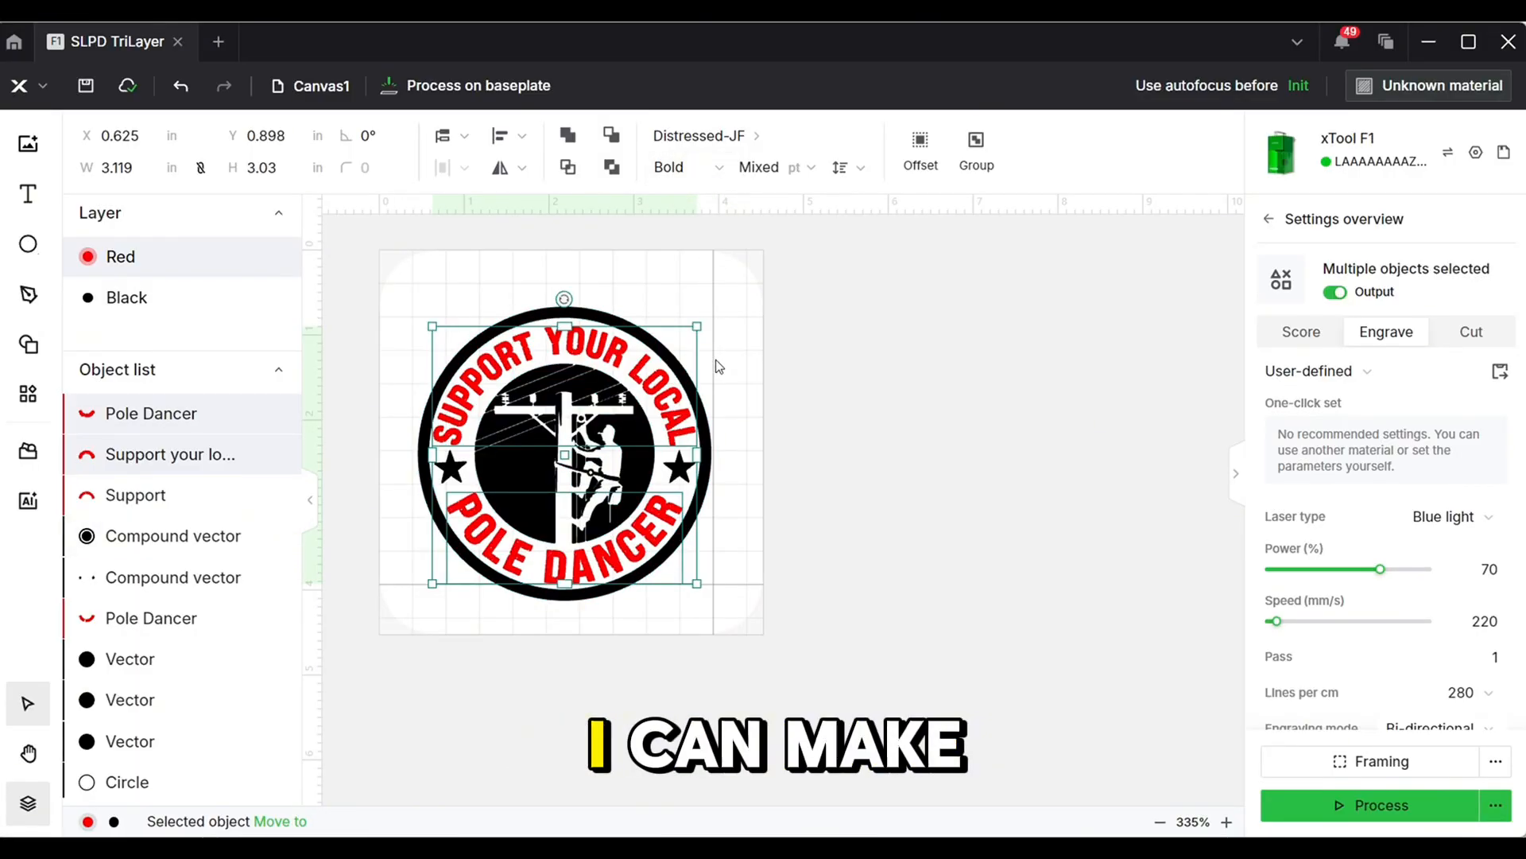
right_click(602, 358)
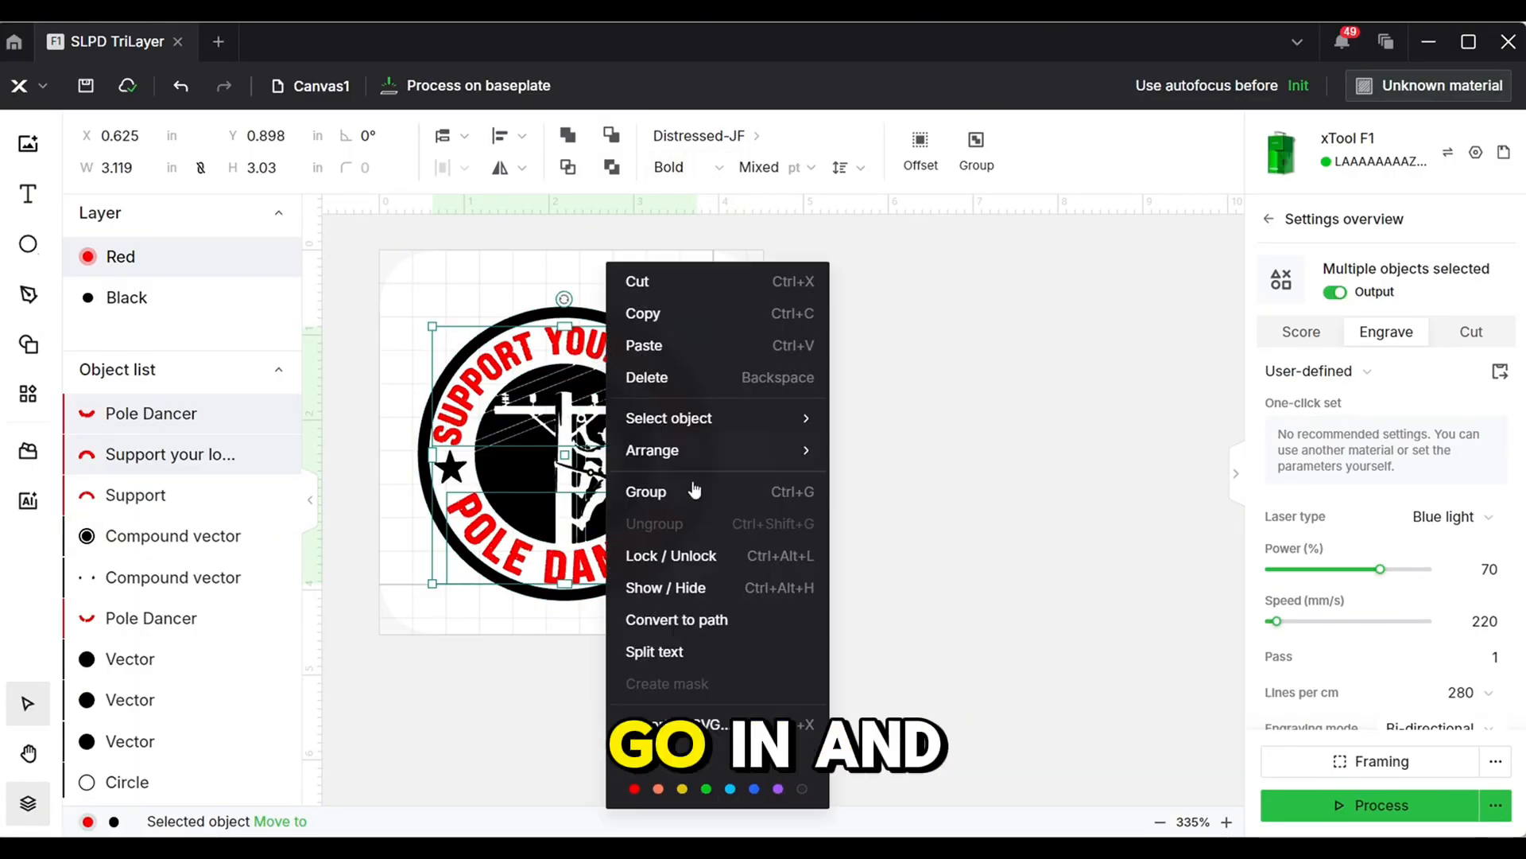
click(676, 619)
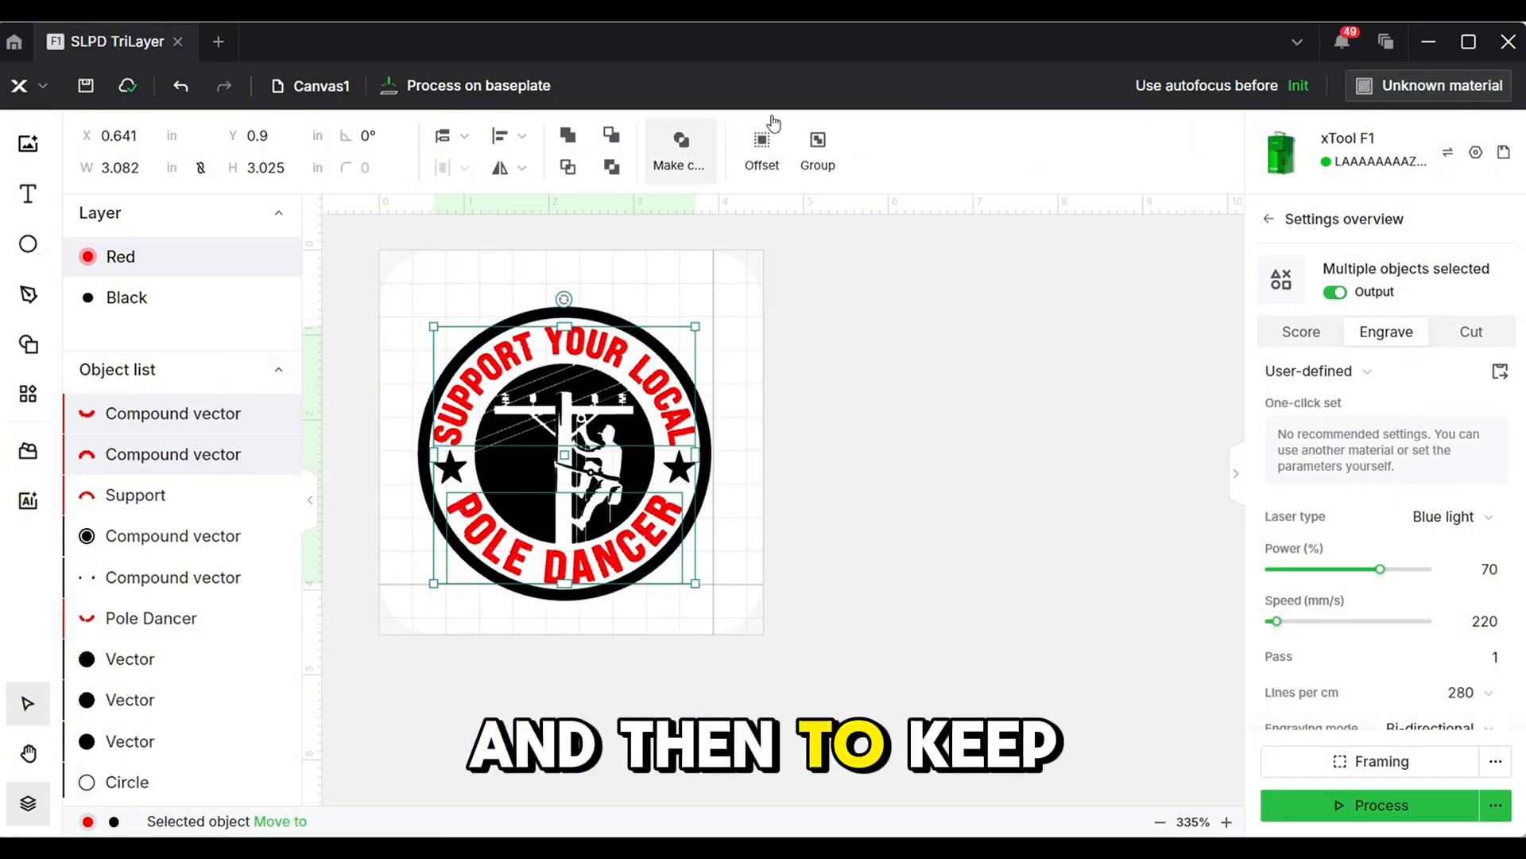
click(681, 149)
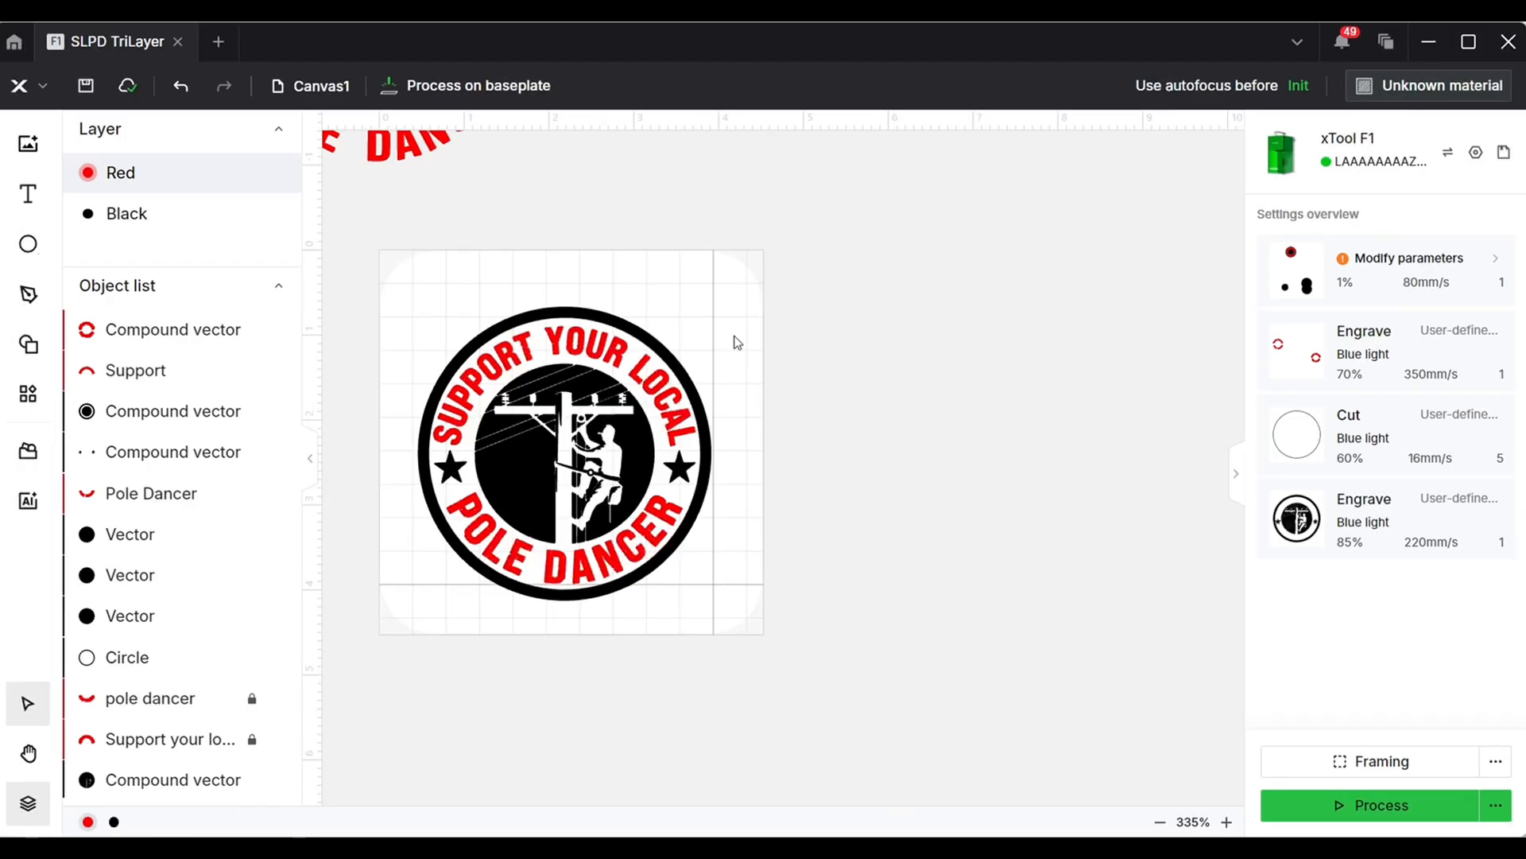
- Rename the compound vector of the two curved texts as Red
click(214, 328)
right_click(221, 414)
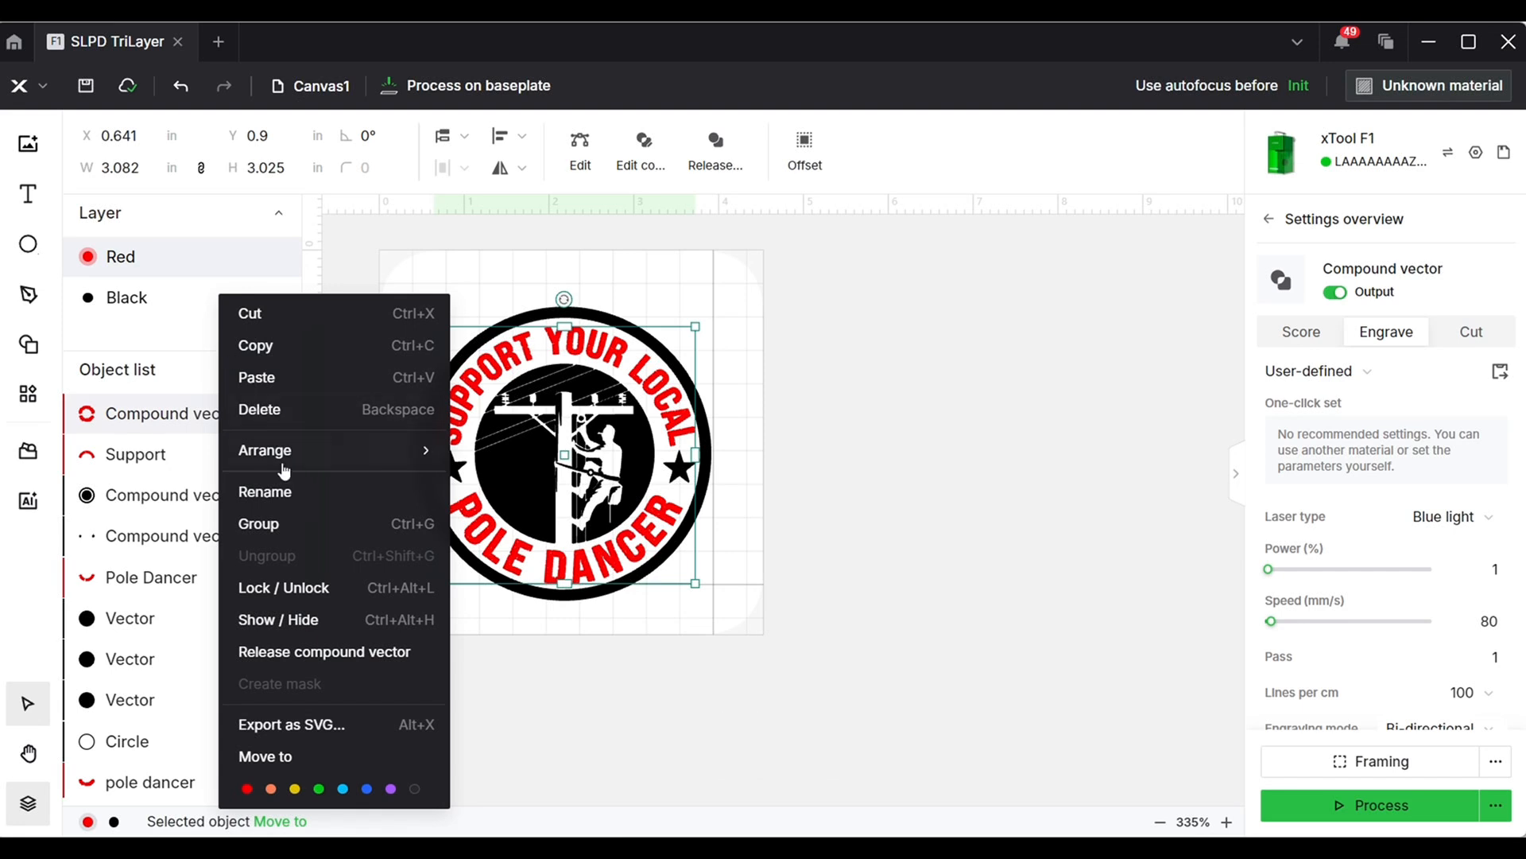
click(285, 495)
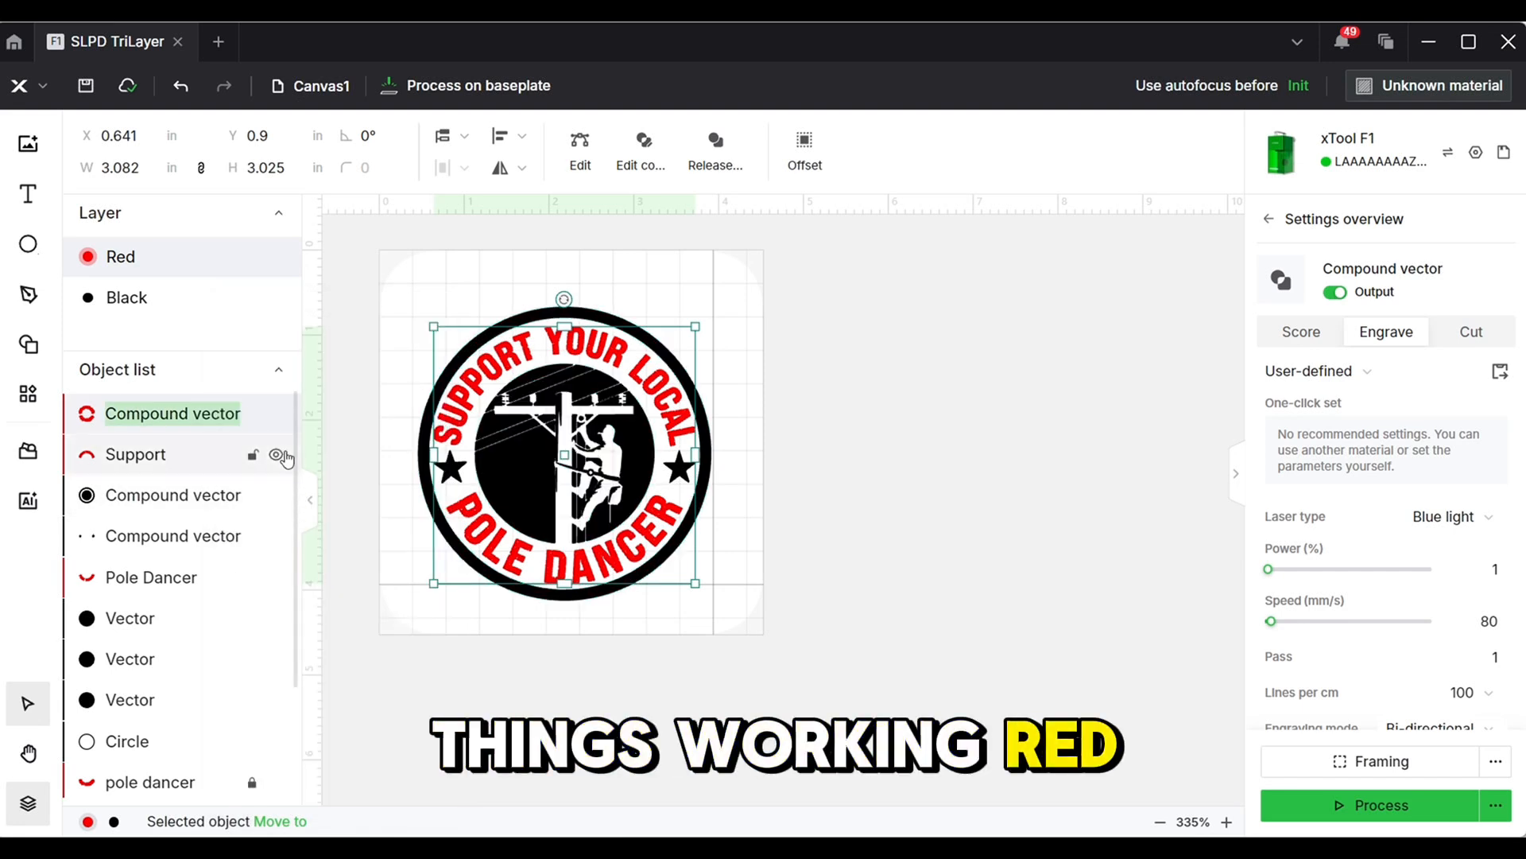
text(Red)
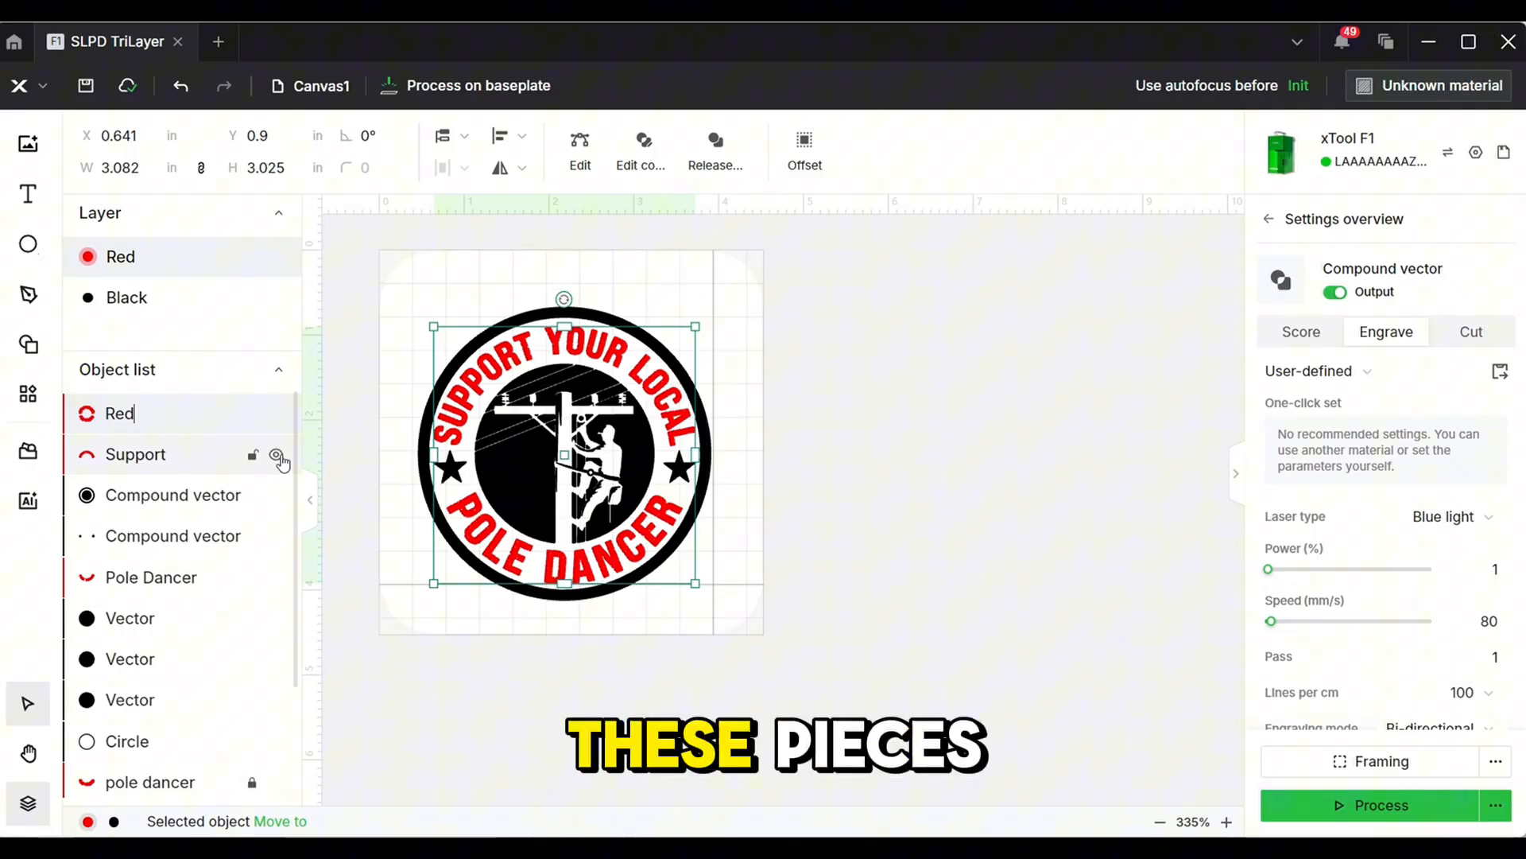
- Hide the leftover Support text object and rename the ring and lineman compound vector as Black
click(277, 455)
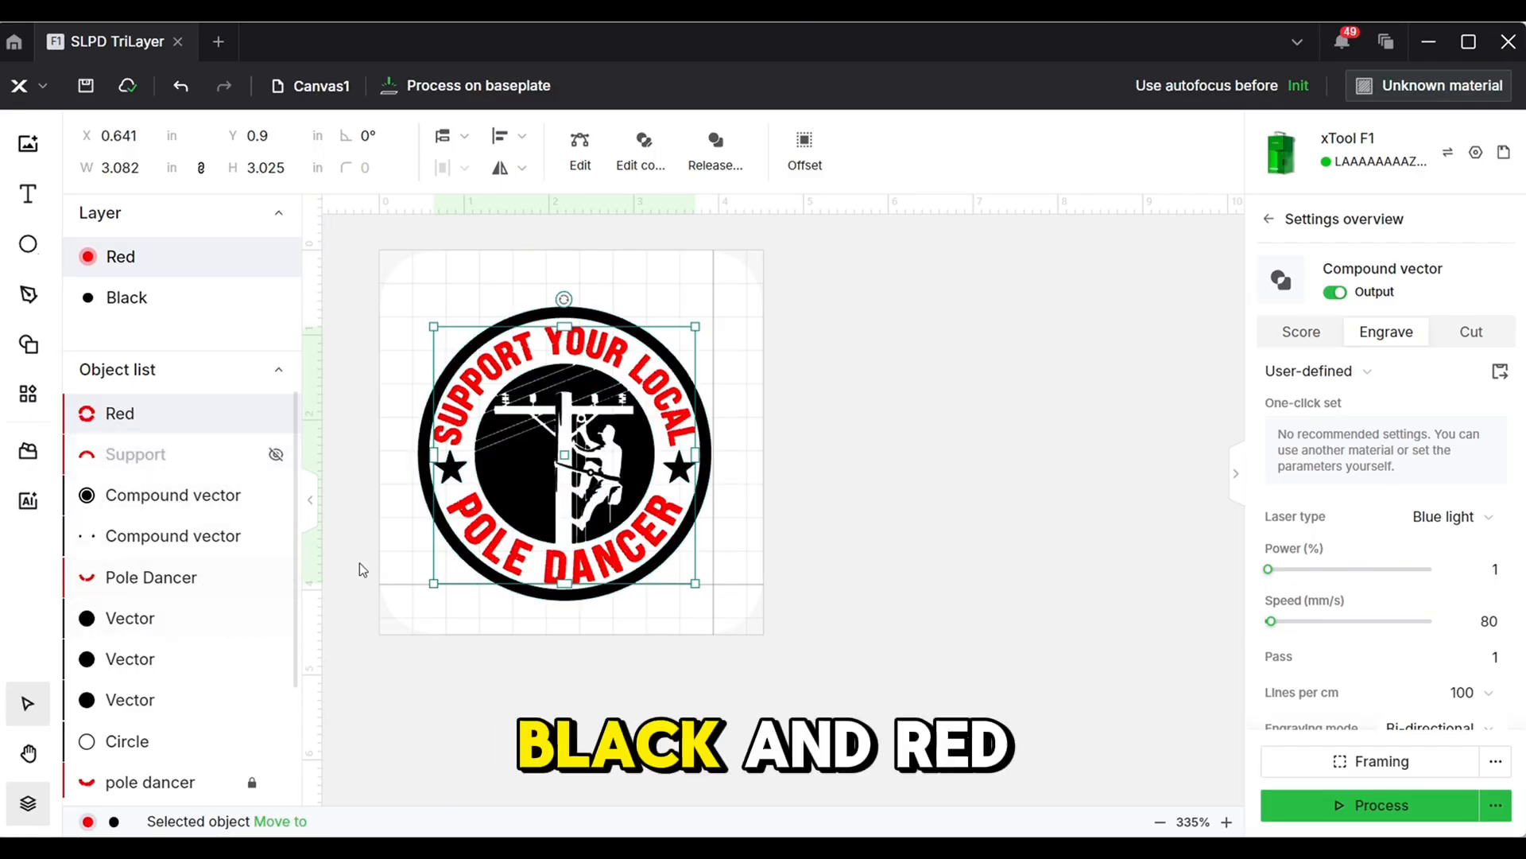
right_click(231, 494)
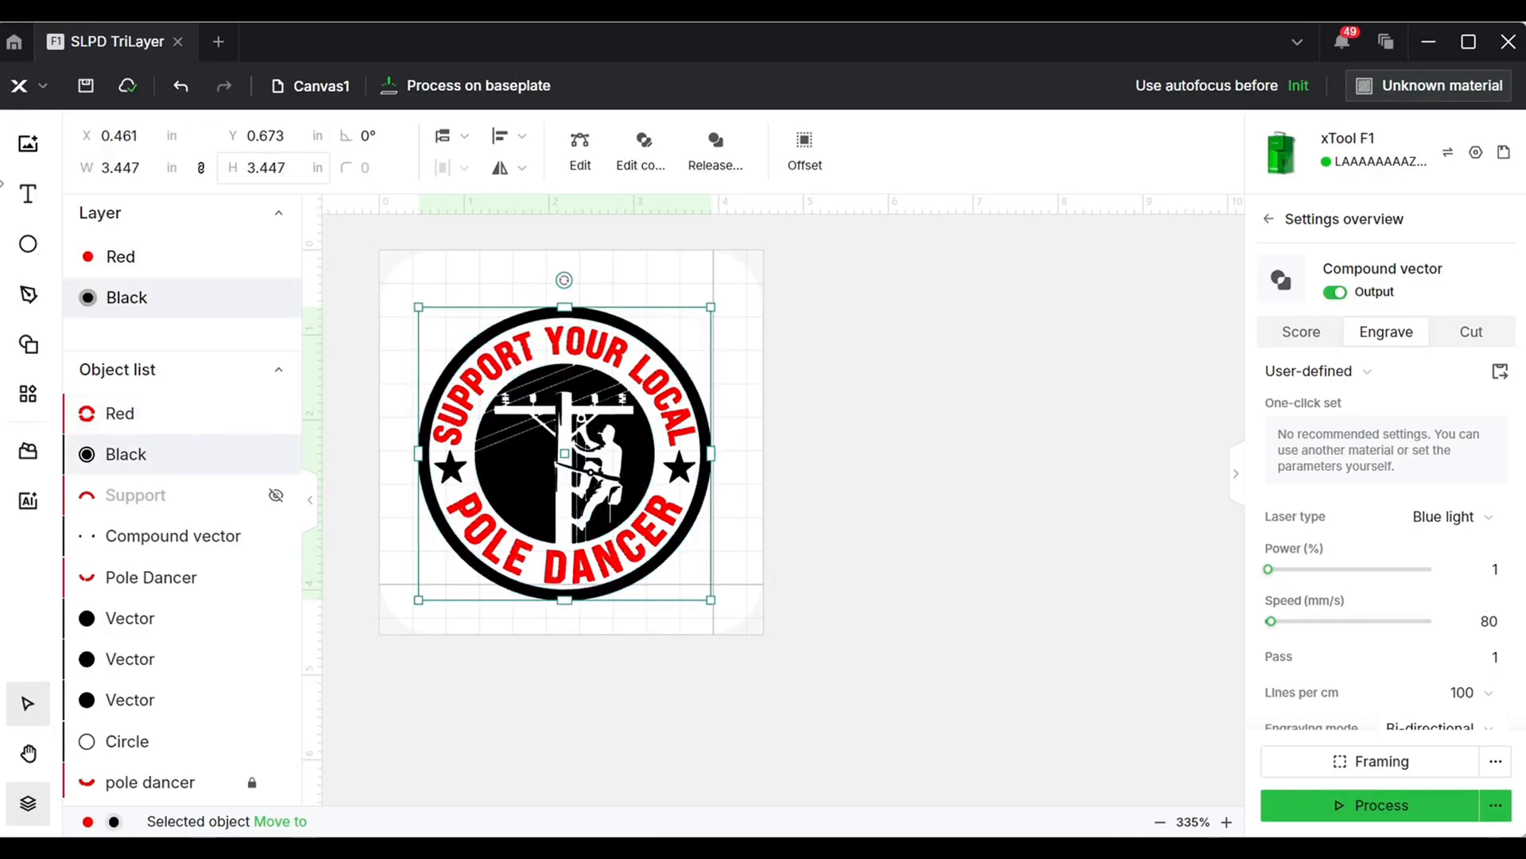
- Draw a circle over the logo as a cut outline and set its diameter to 3.447 in
click(28, 243)
drag(494, 218, 806, 381)
click(288, 167)
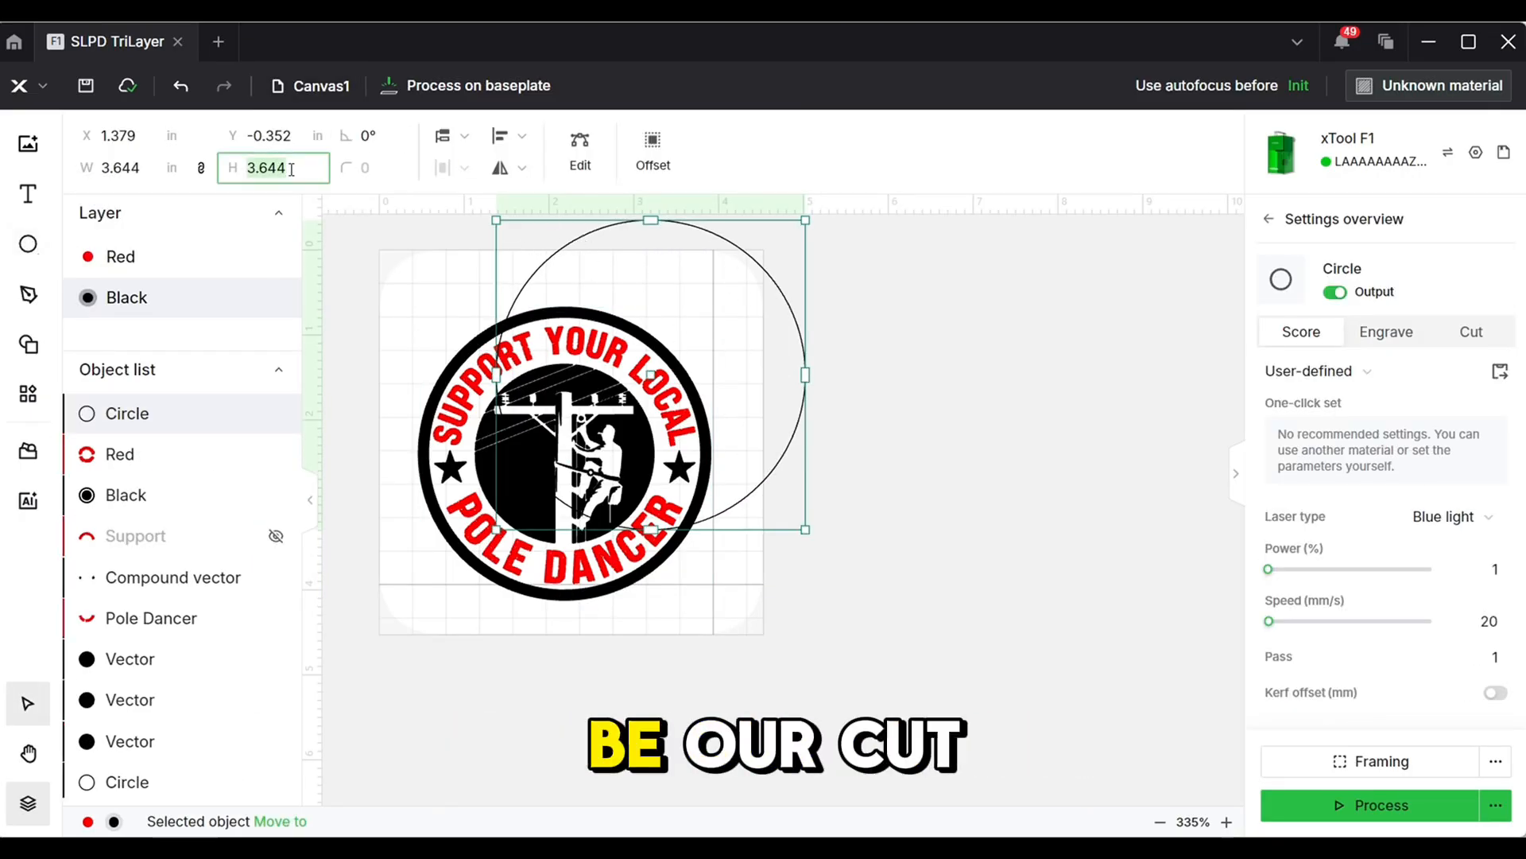
text(3)
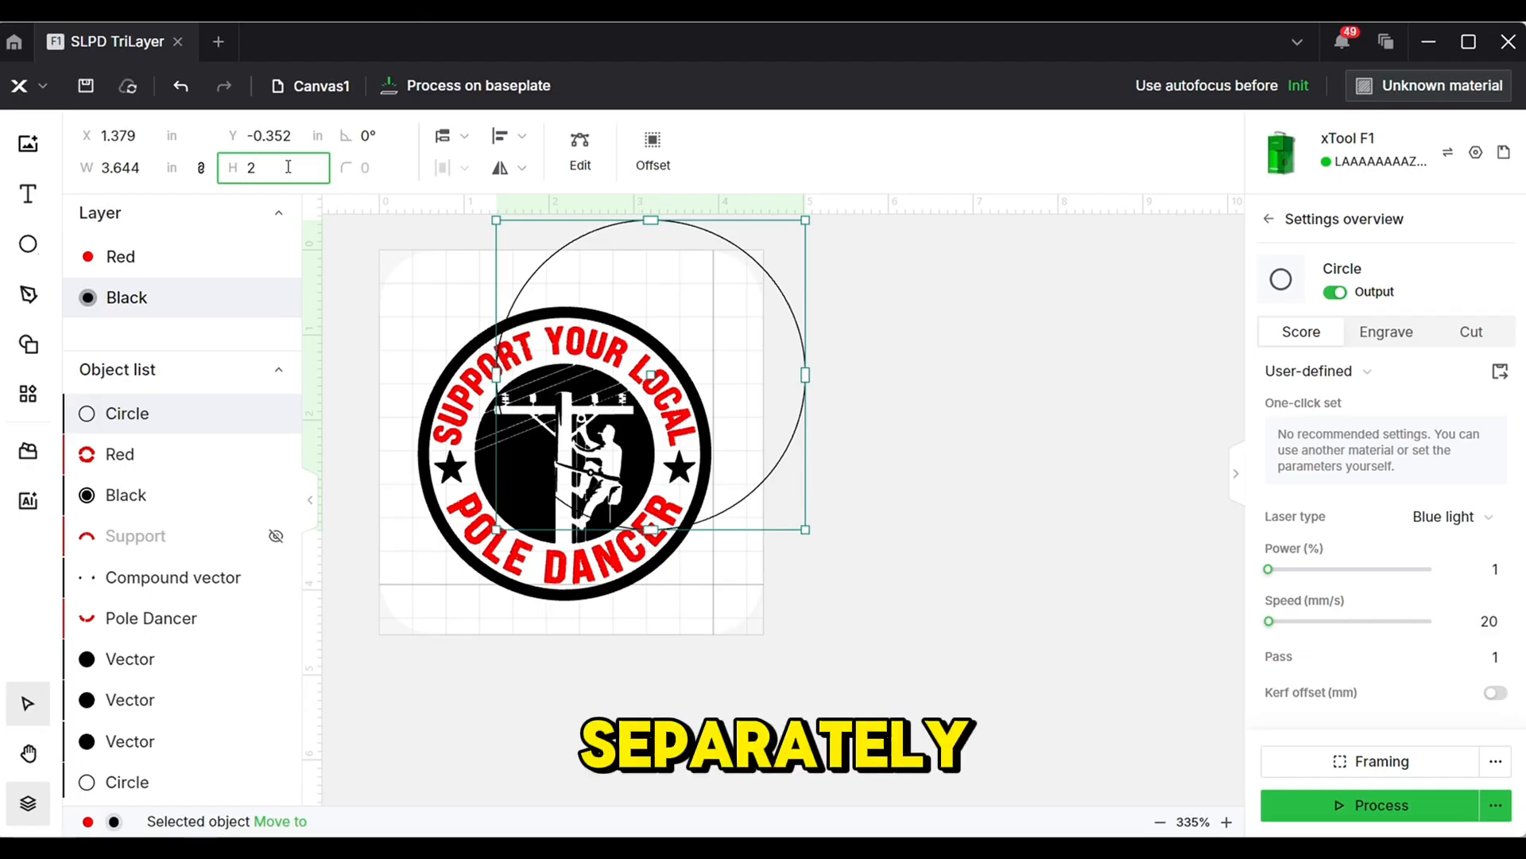
text(.447)
key(Return)
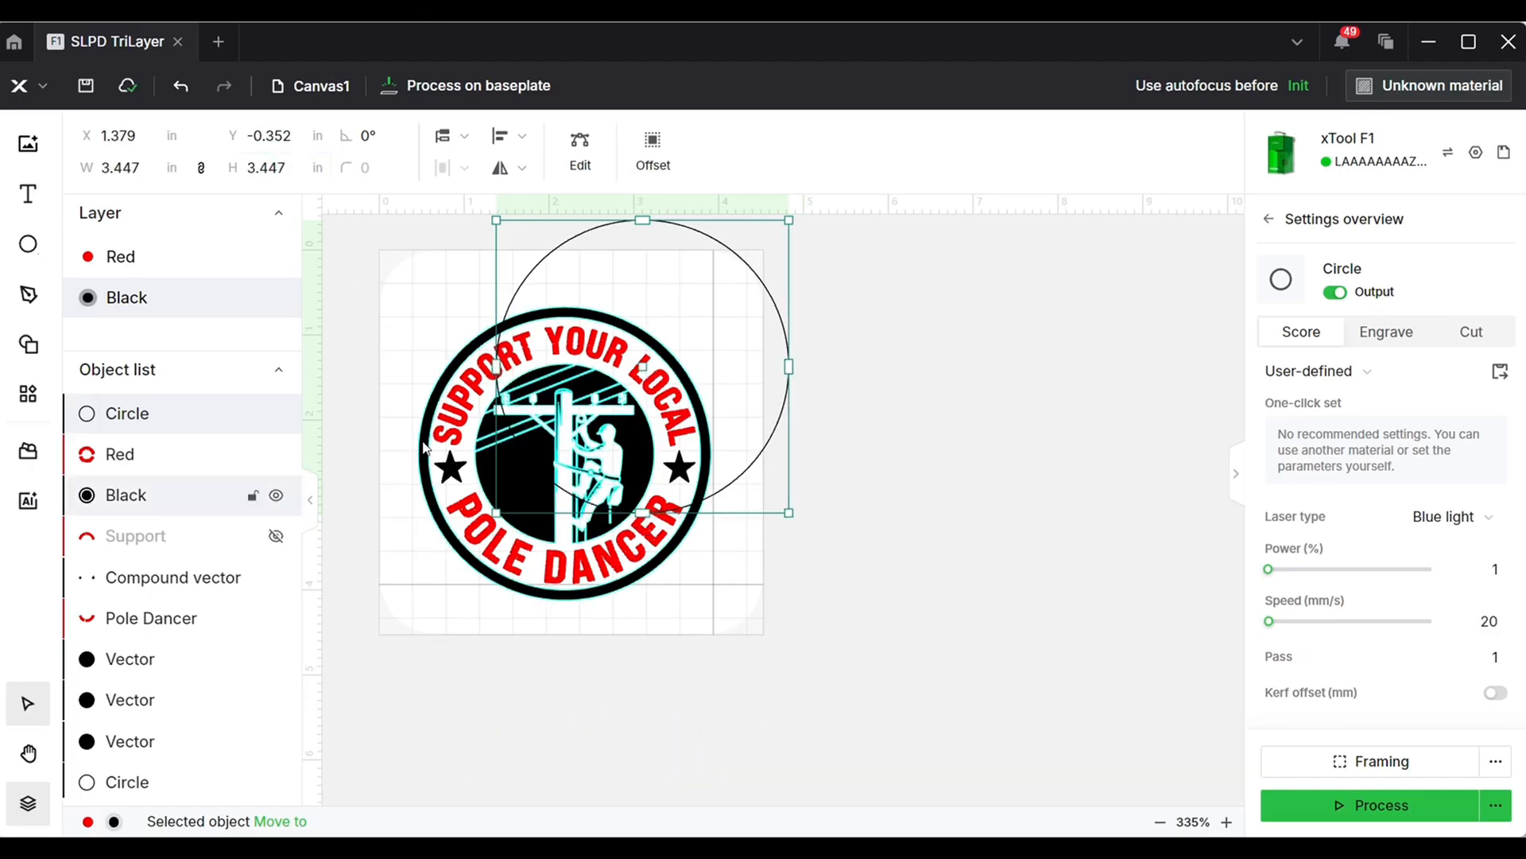
- Align the new circle centrally with the Black artwork so both outlines coincide
shift+click(423, 445)
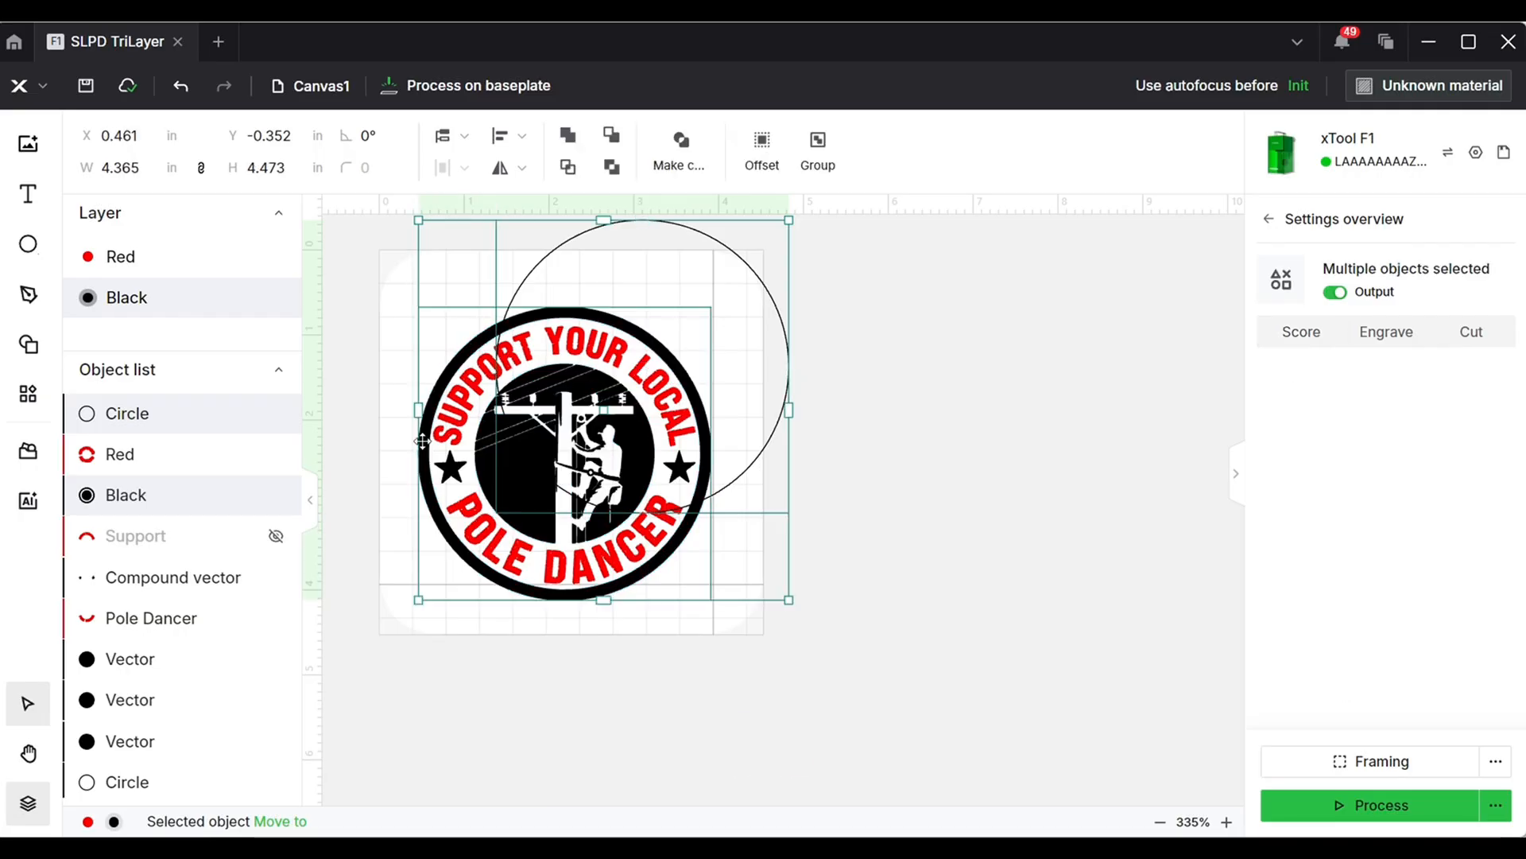
click(509, 136)
click(486, 372)
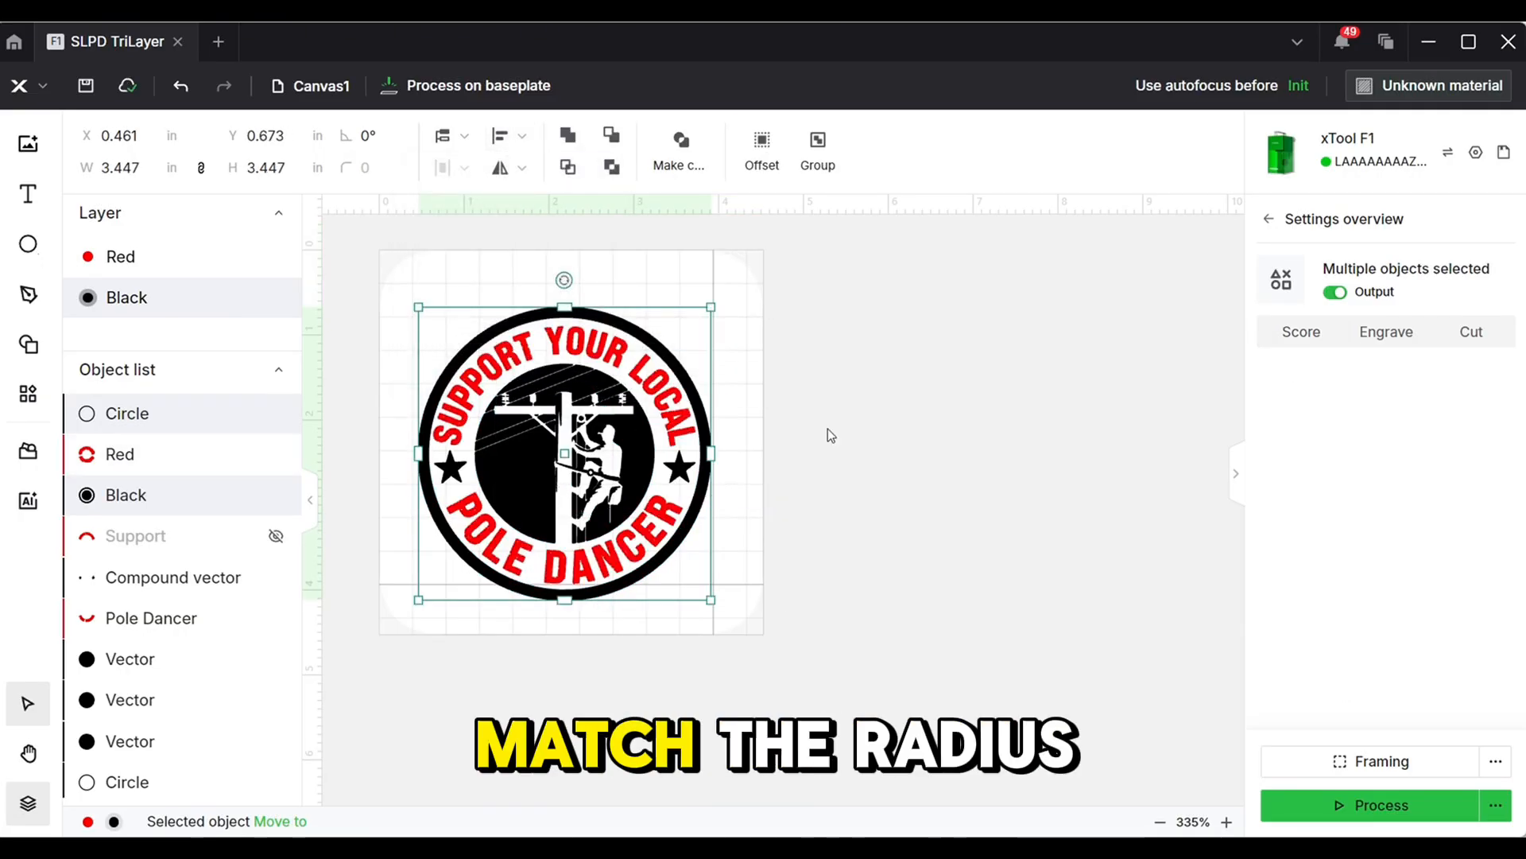
click(1472, 331)
key(ctrl+z)
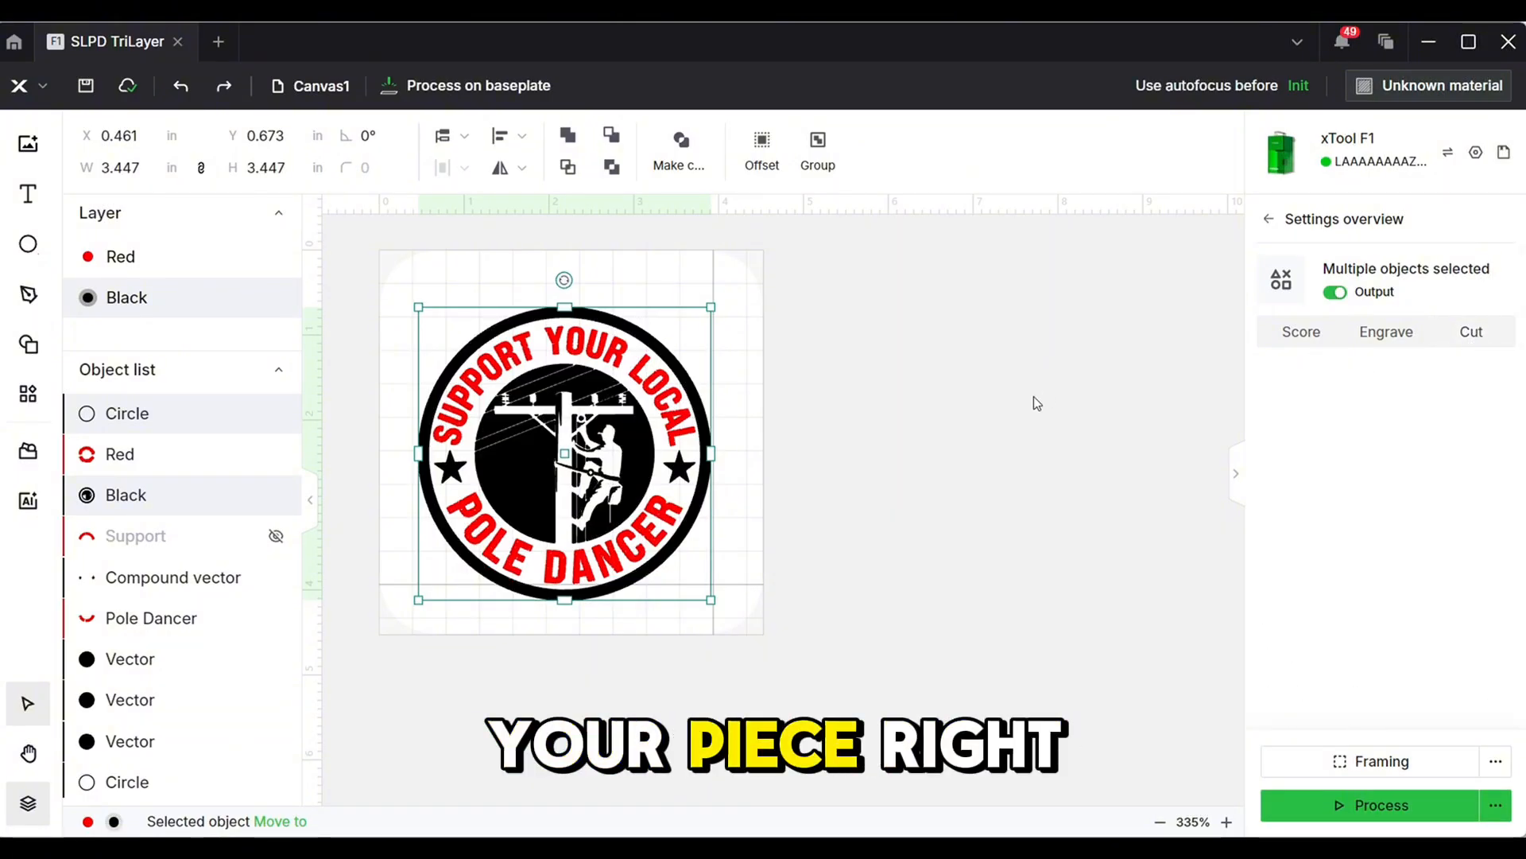
click(983, 409)
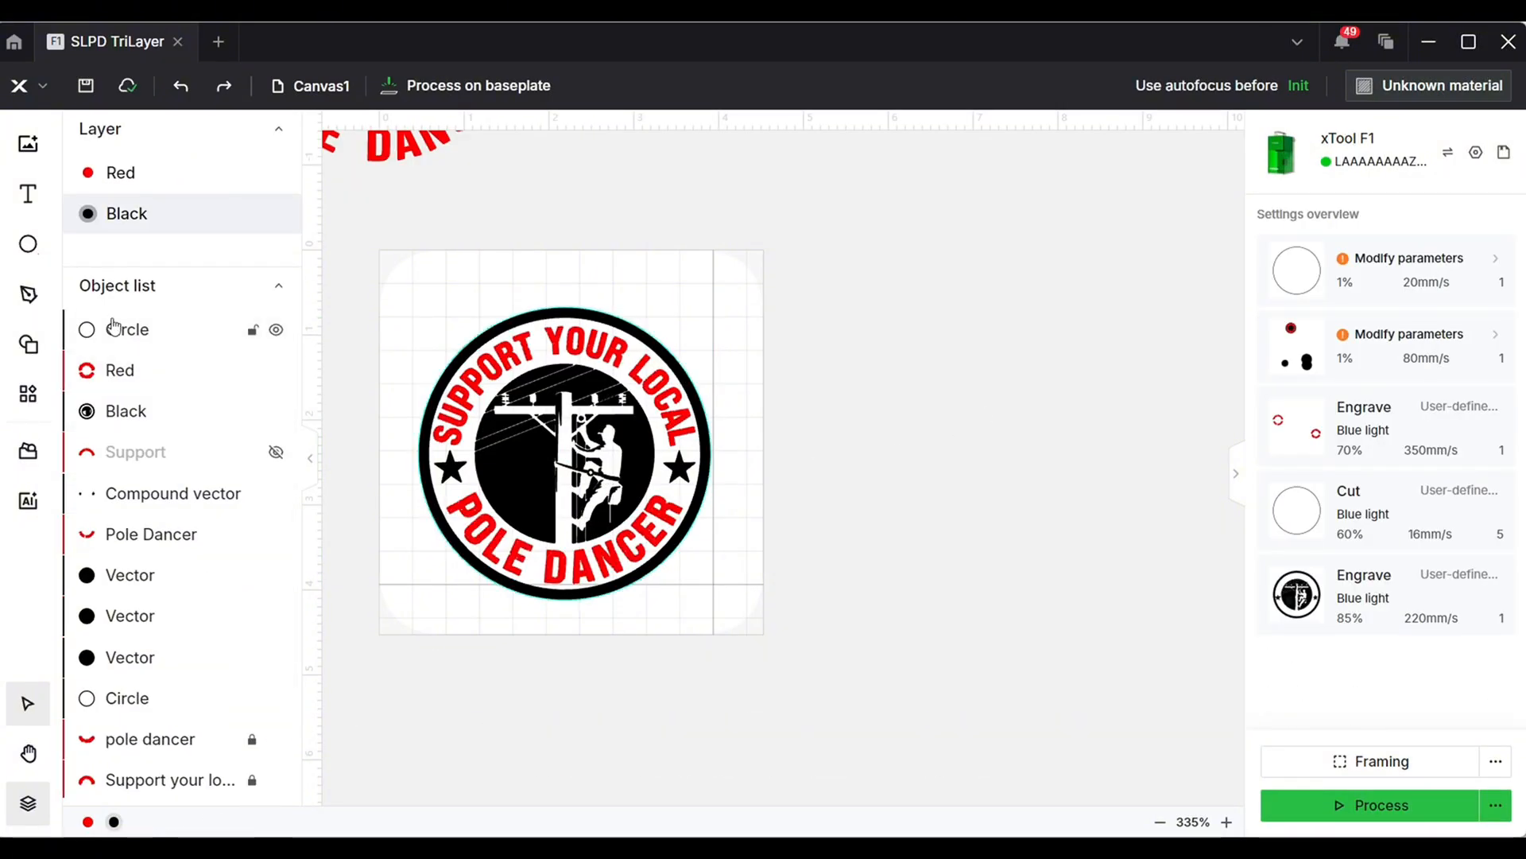
- Rename the circle outlining the logo as Cut
click(160, 328)
right_click(139, 412)
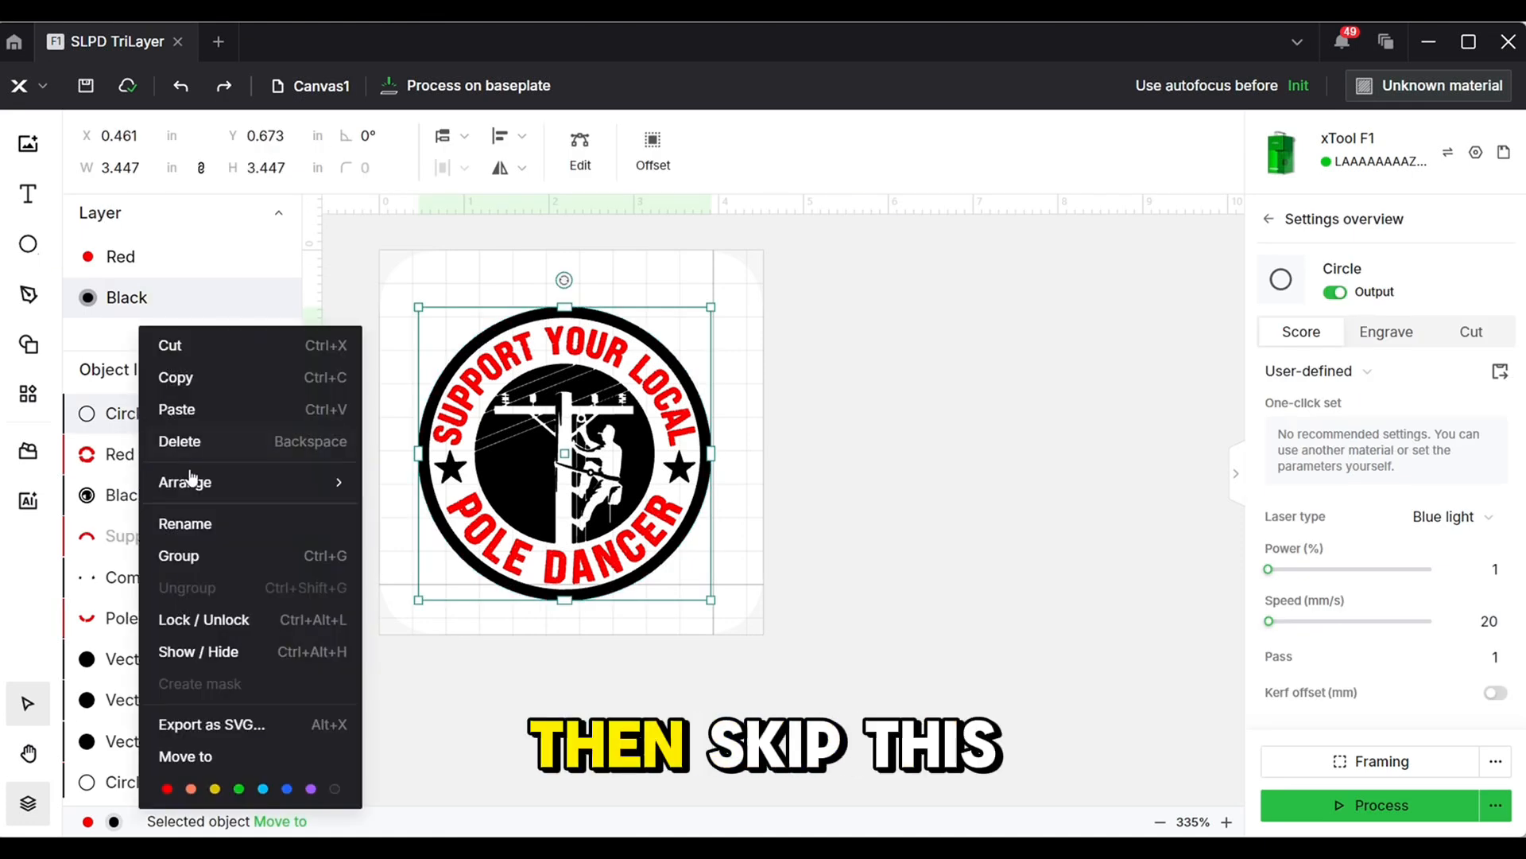
click(204, 533)
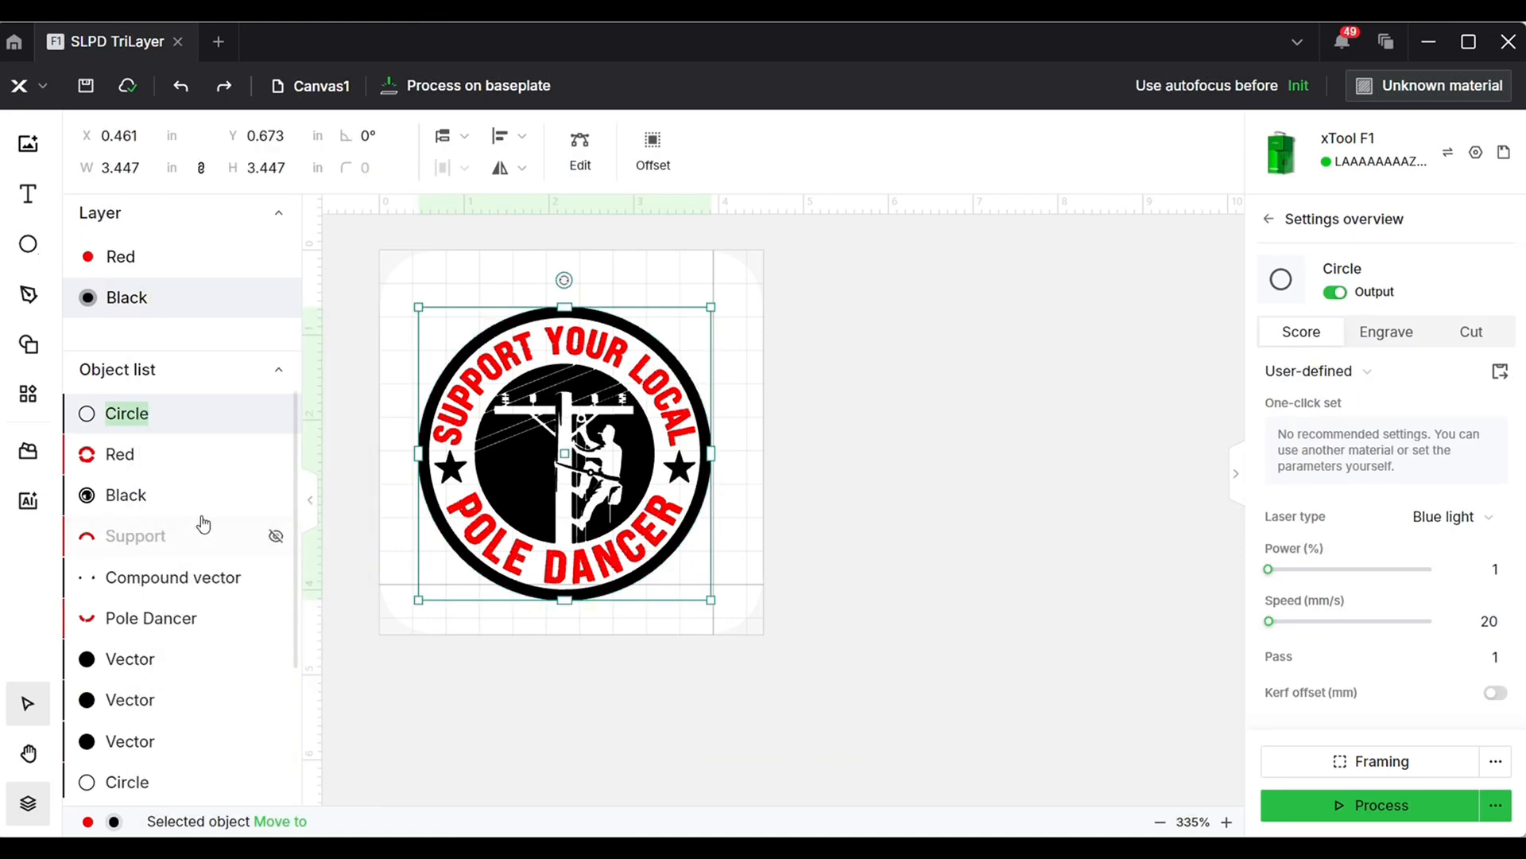
text(Cut)
key(Return)
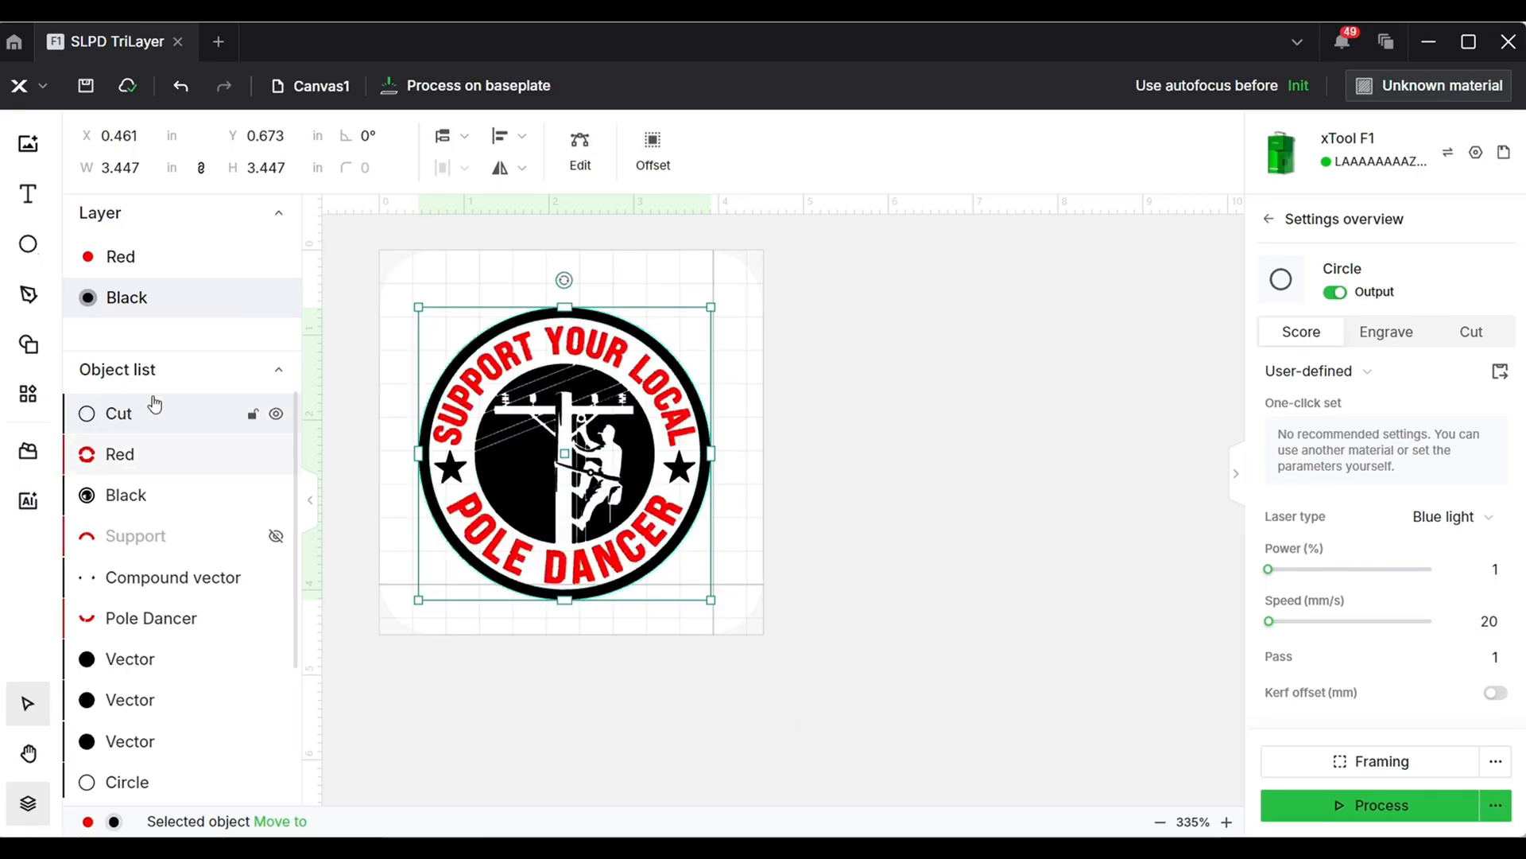
- Assign the Cut circle to cutting and set 55% power with 4 passes
click(1487, 341)
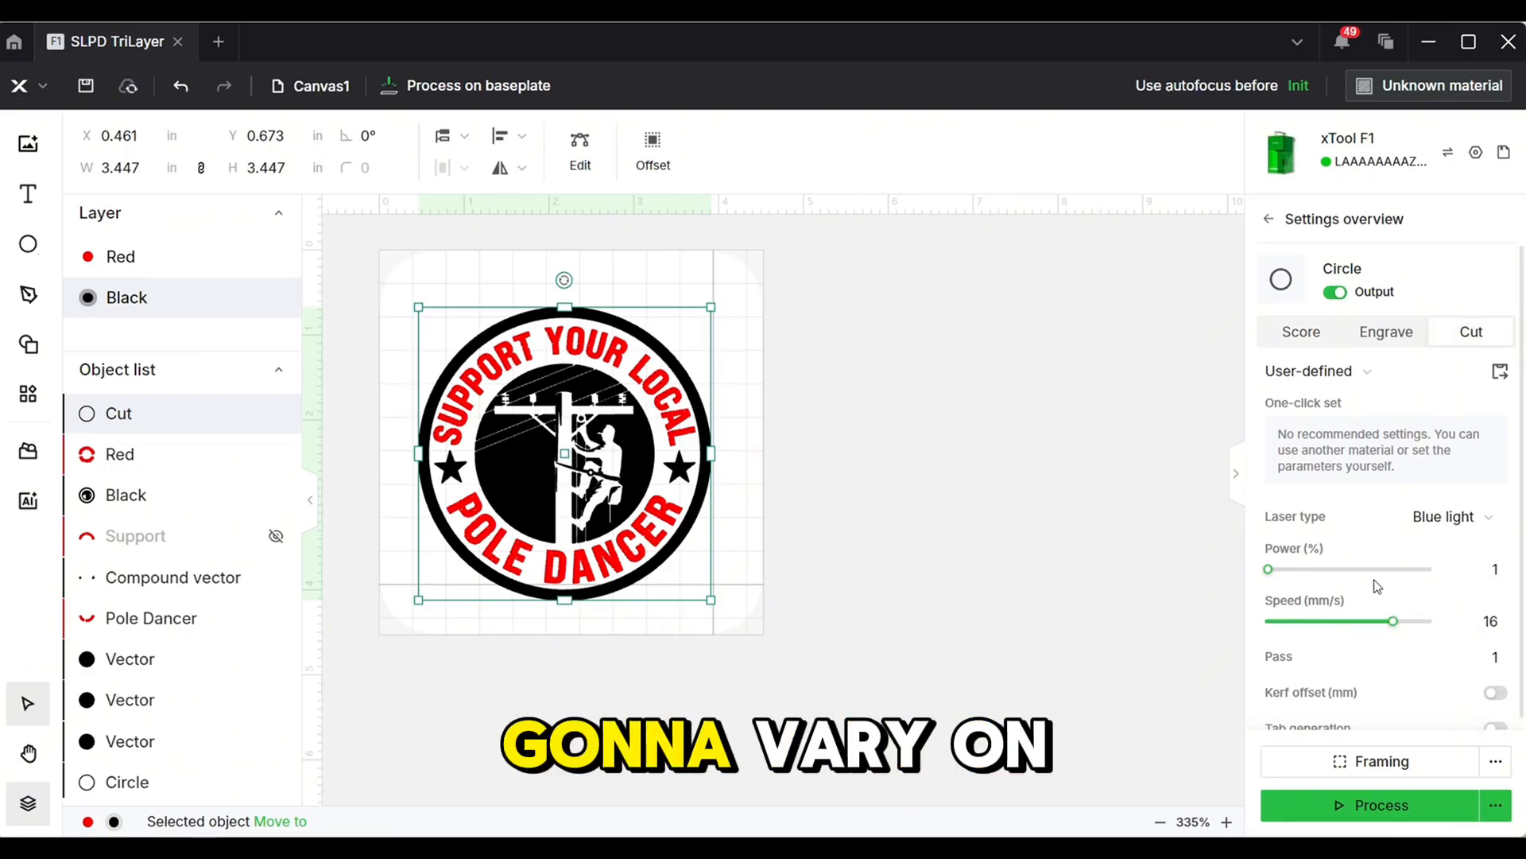
drag(1371, 578, 1357, 581)
click(1503, 656)
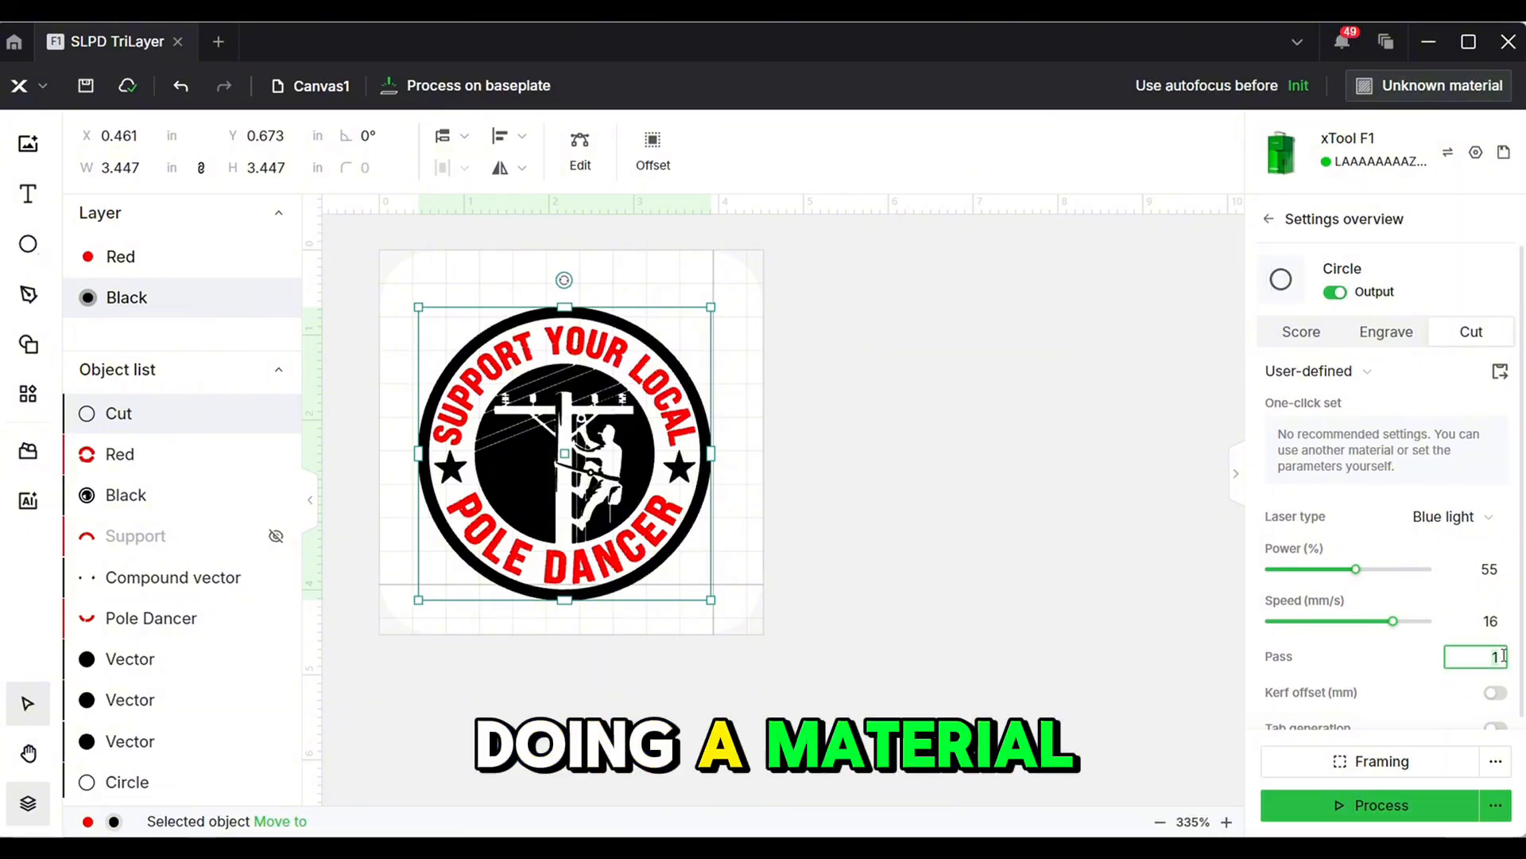
key(BackSpace)
text(4)
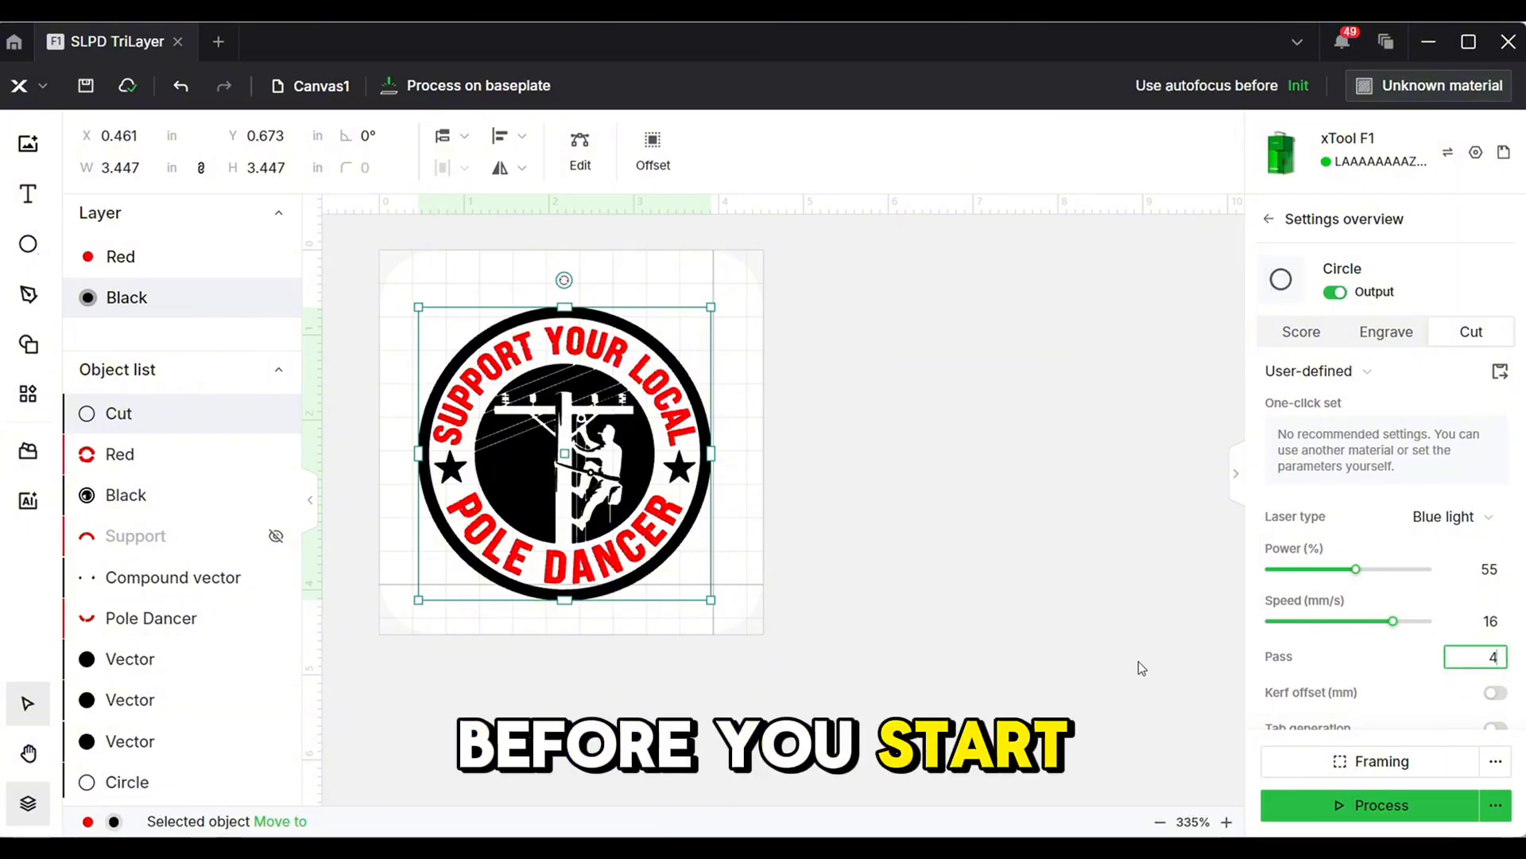
click(1143, 601)
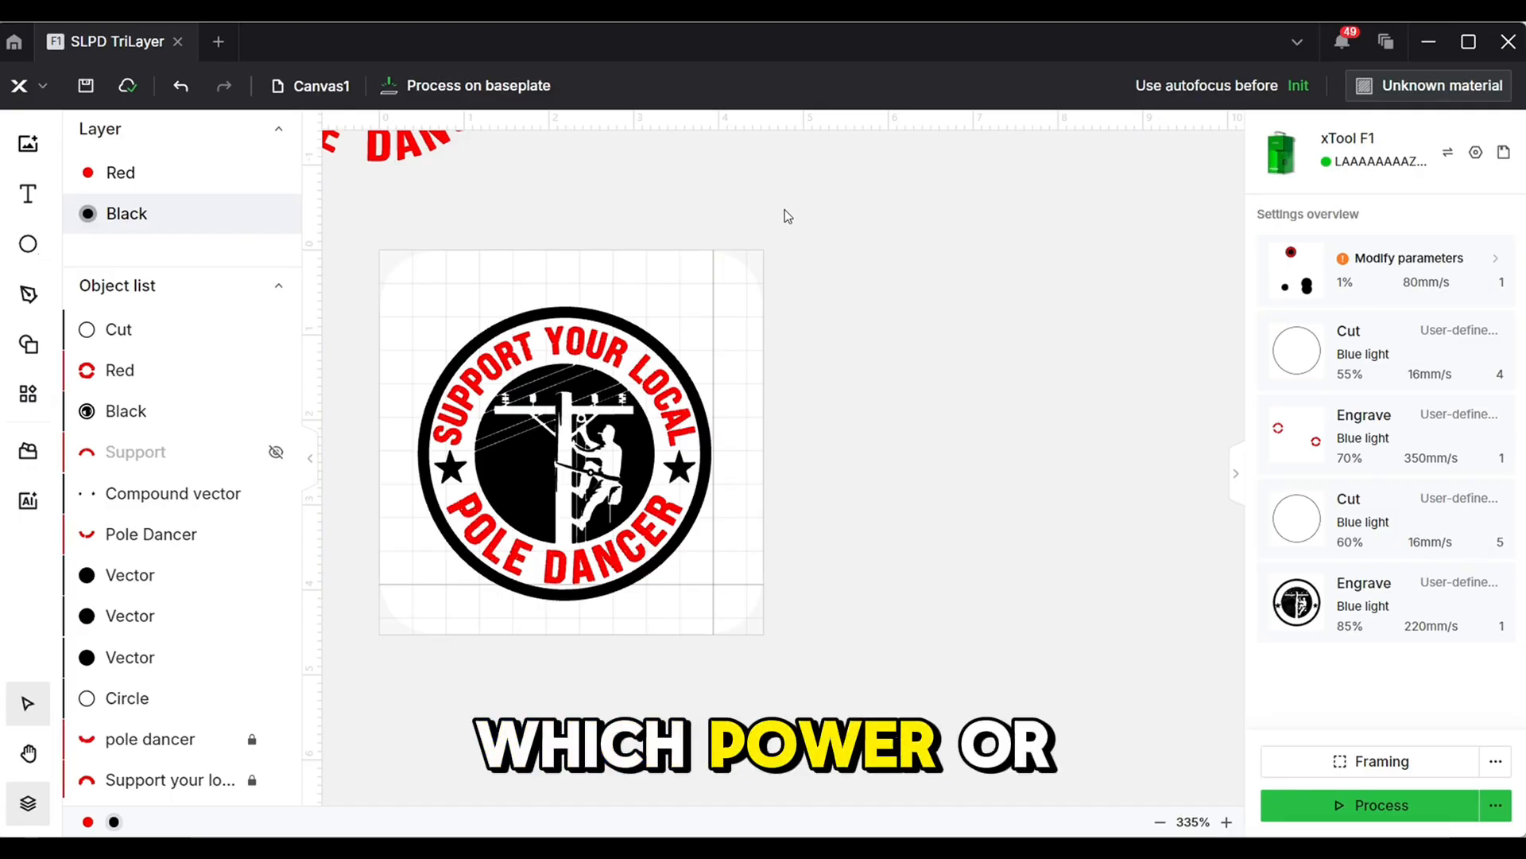
- Set the Red compound vector's engraving to 70% power and 220 mm/s speed
click(1409, 258)
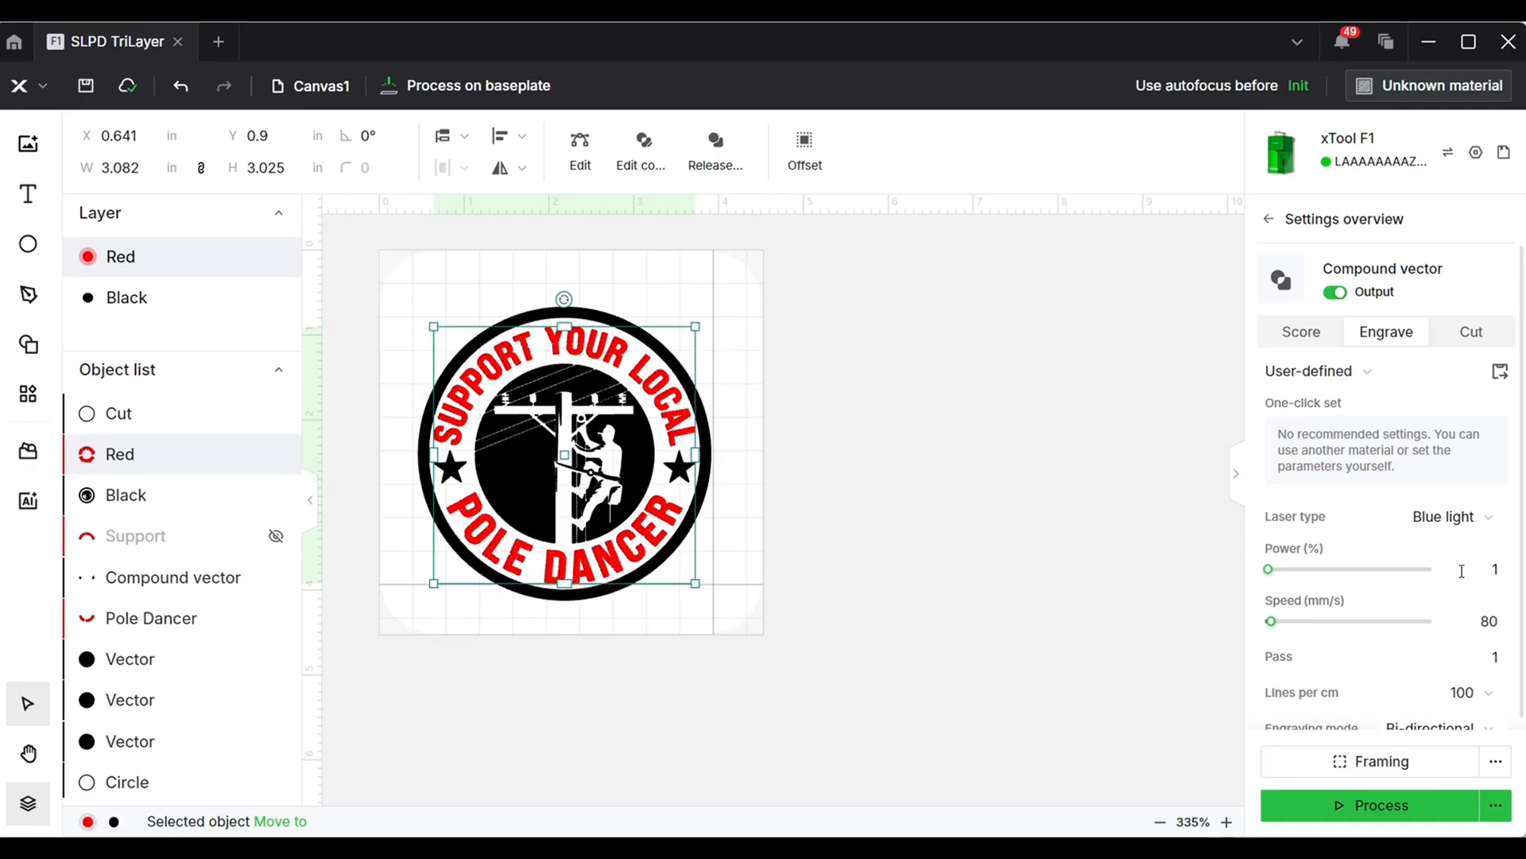
key(BackSpace)
text(70)
click(1497, 618)
text(22)
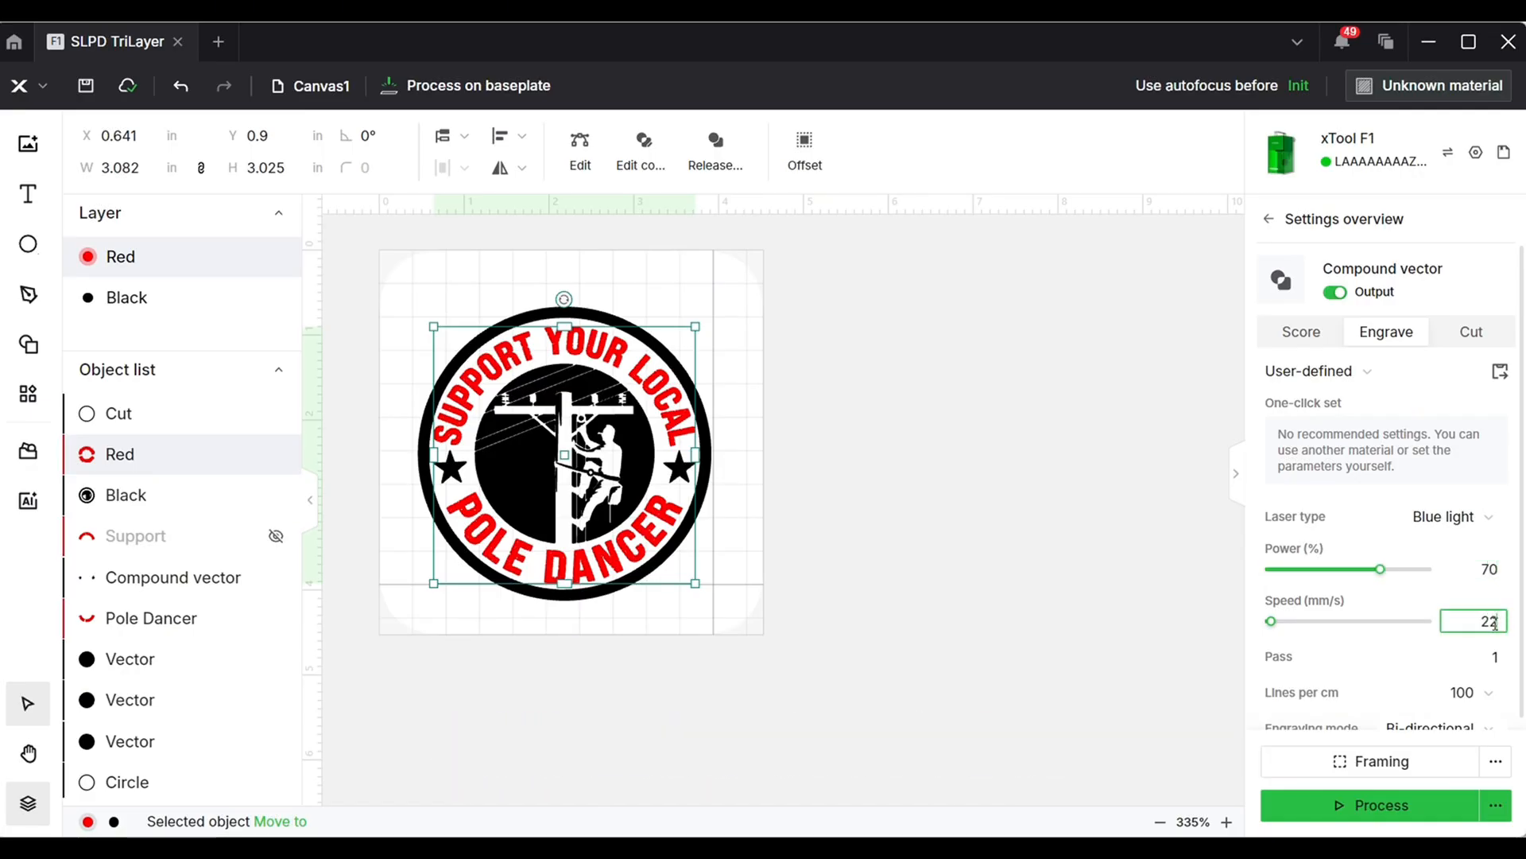
click(869, 452)
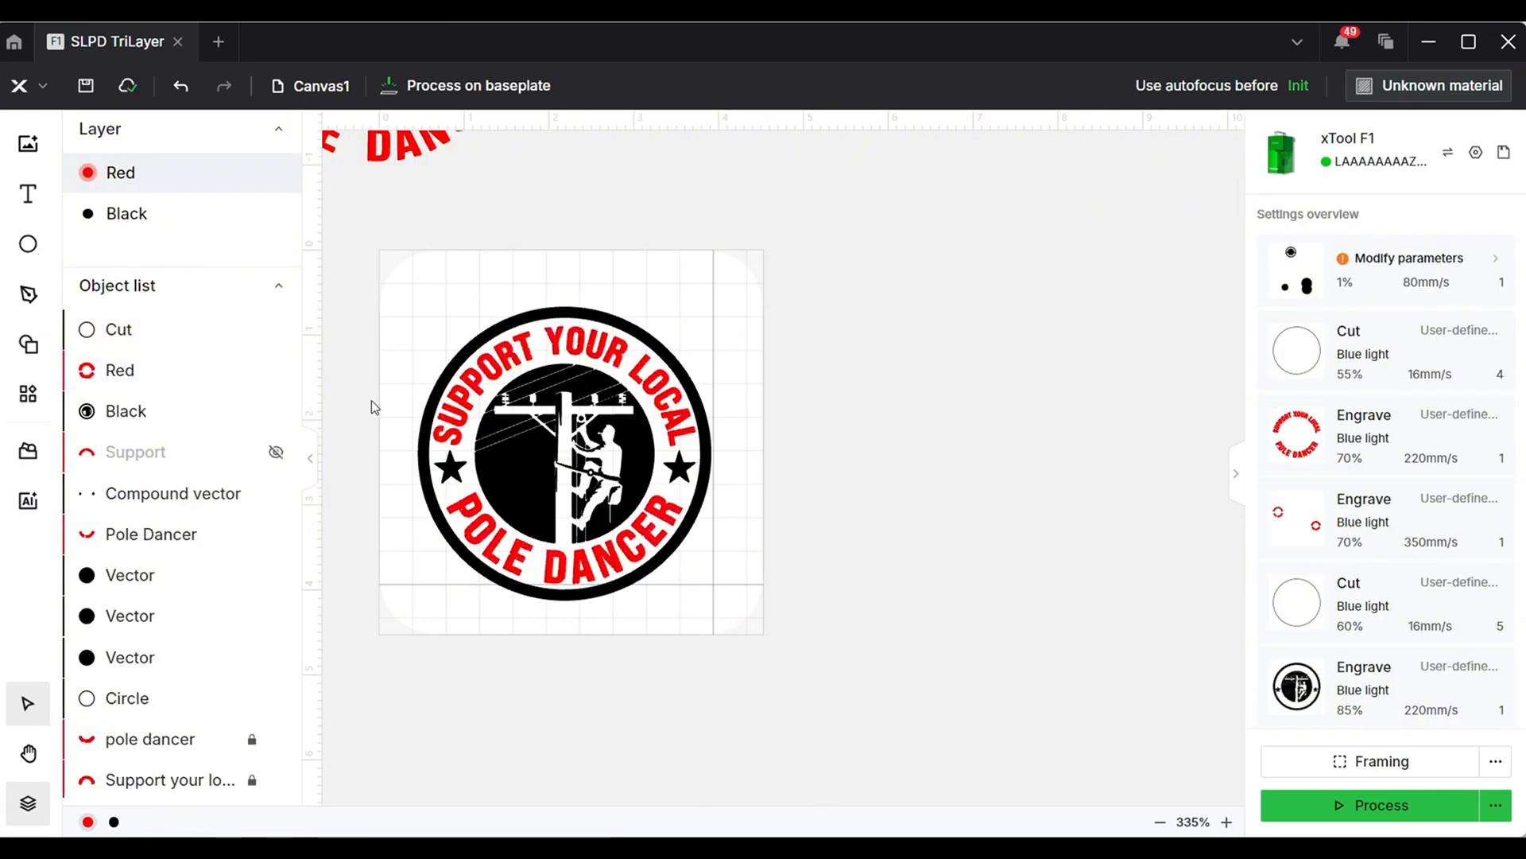
- Set the Black compound vector's engraving to 85% power and 220 mm/s speed
click(168, 412)
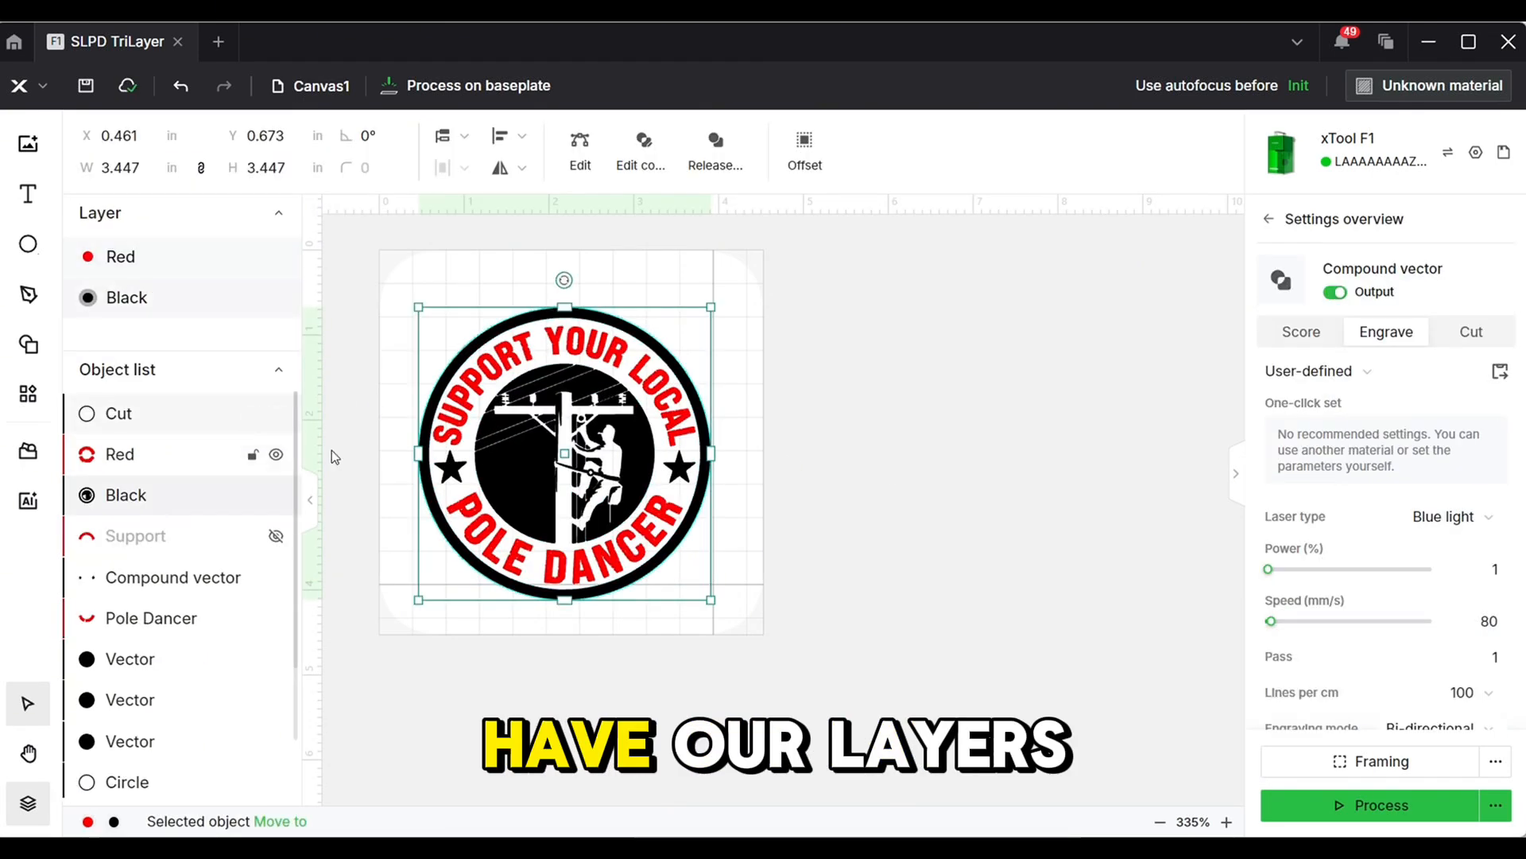
click(1500, 562)
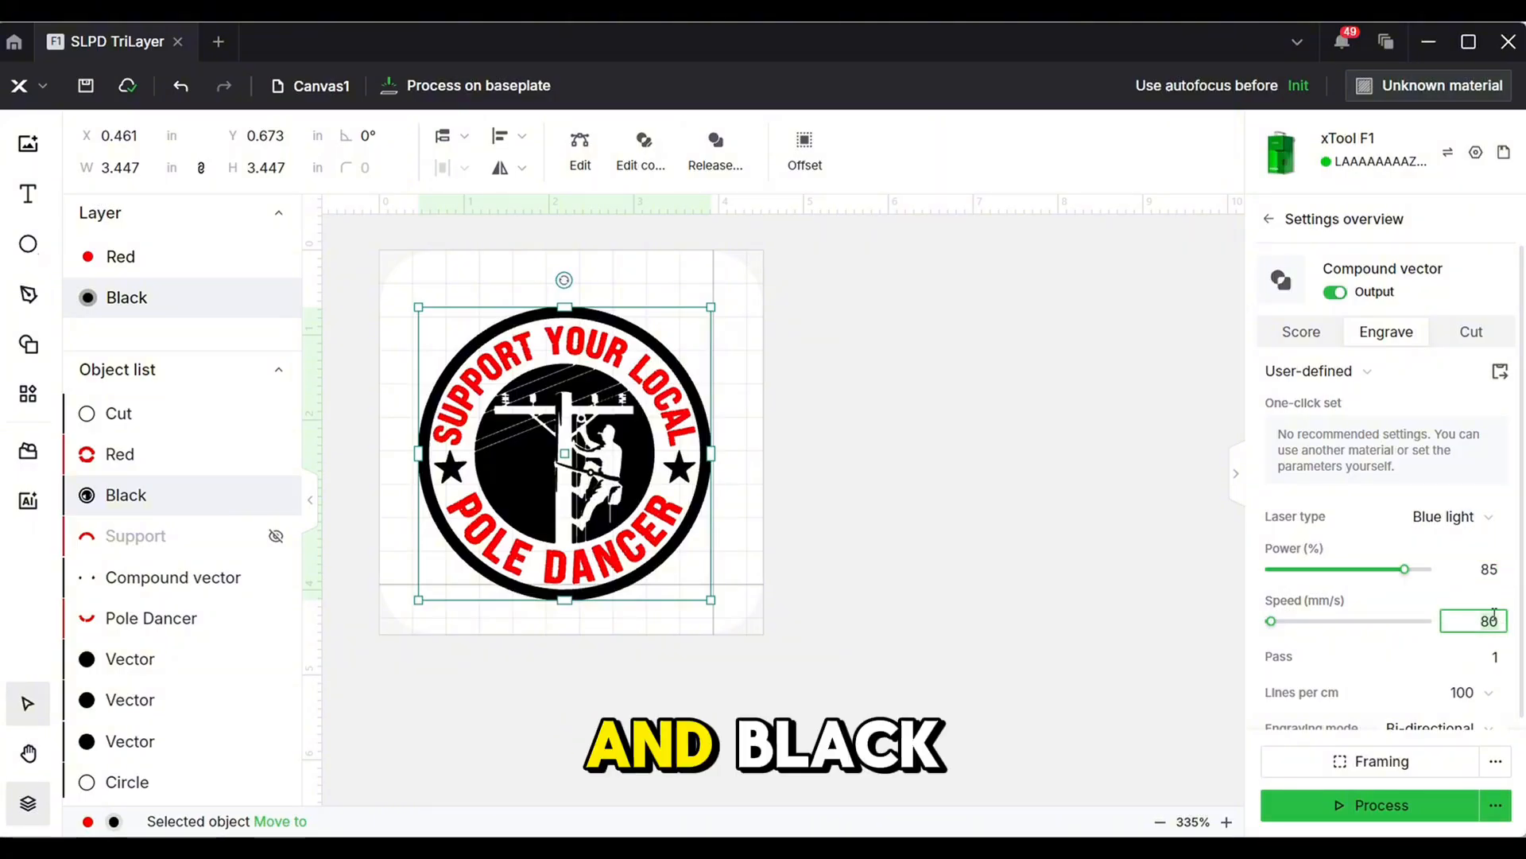
text(0)
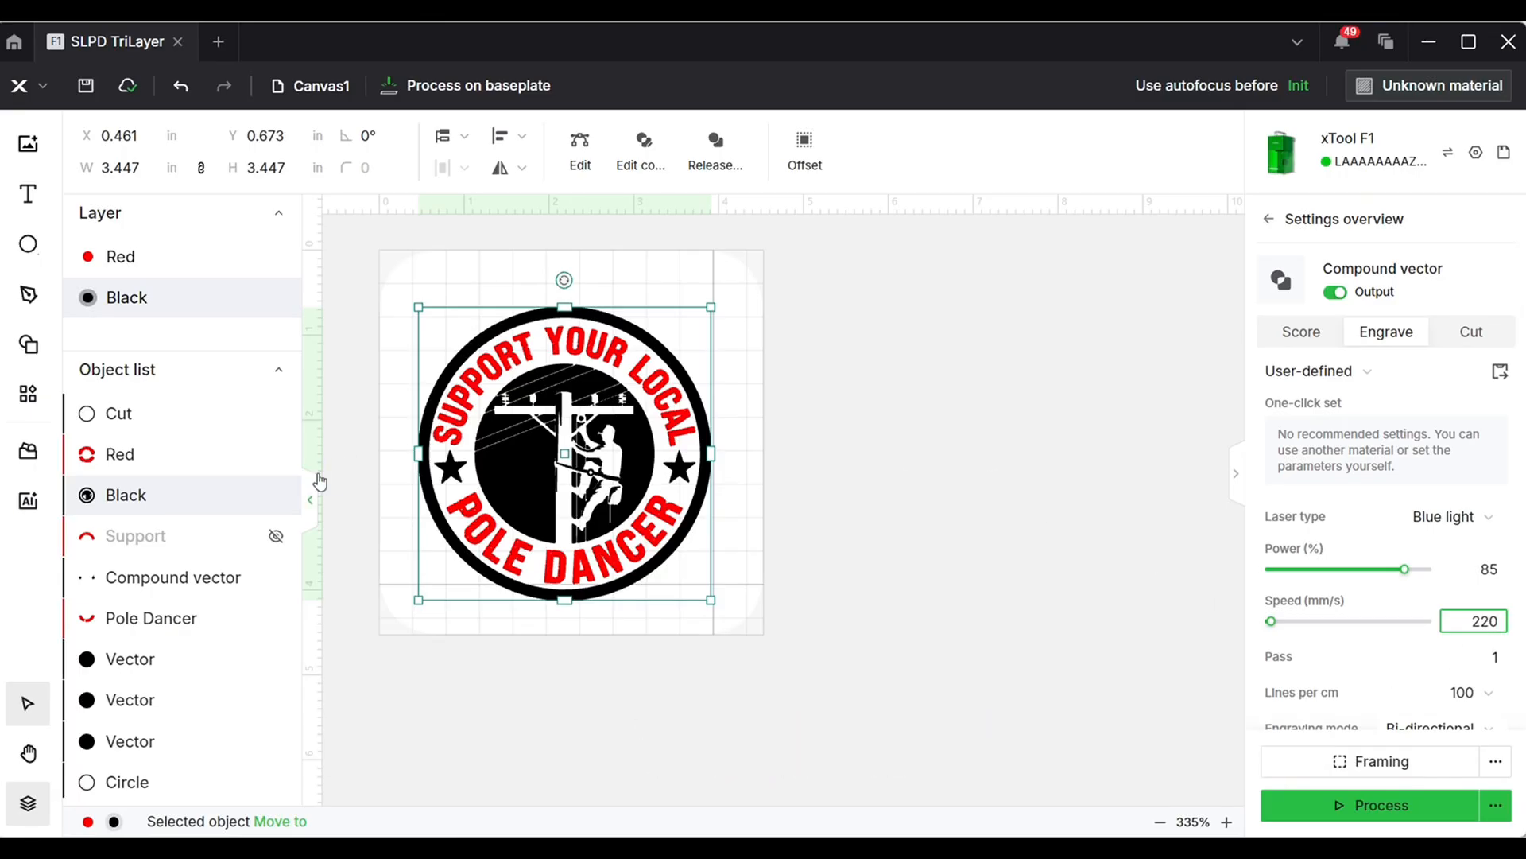
- Set the Red compound vector's engraving speed to 350 mm/s
click(208, 453)
click(1480, 623)
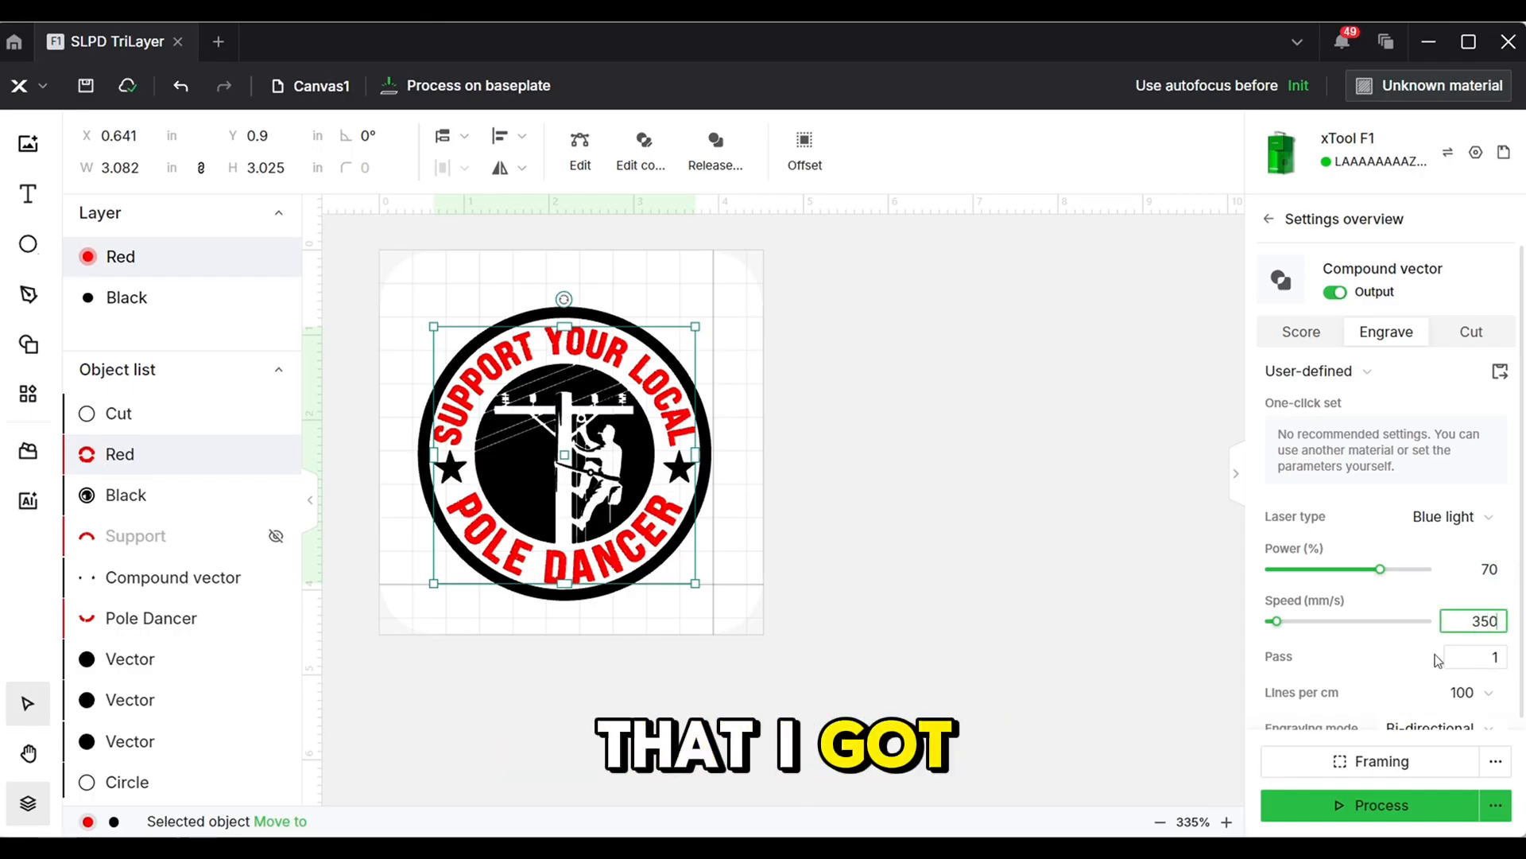
click(1140, 610)
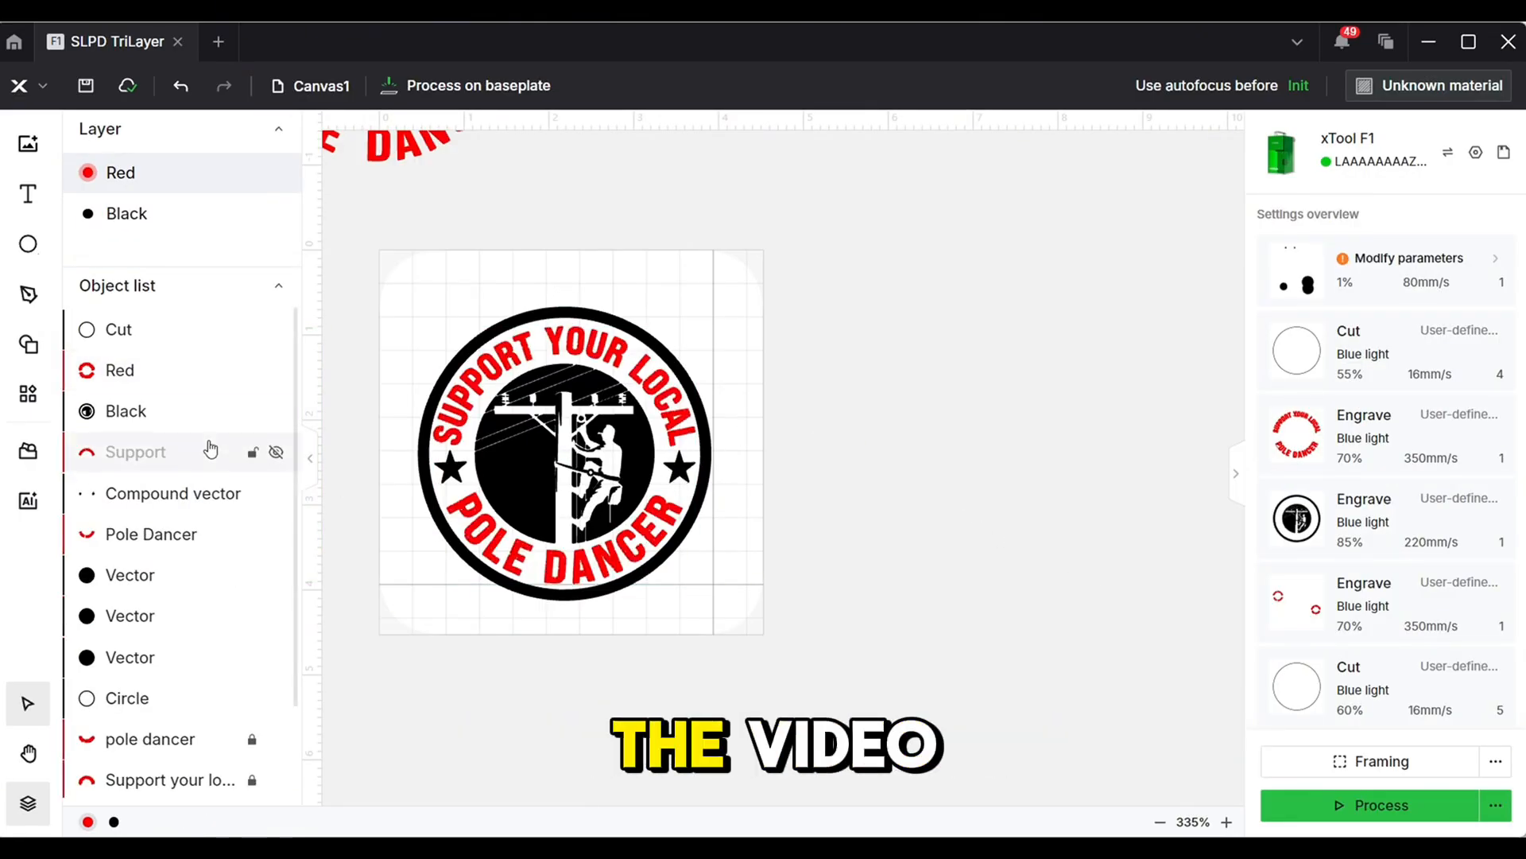
drag(598, 409, 383, 636)
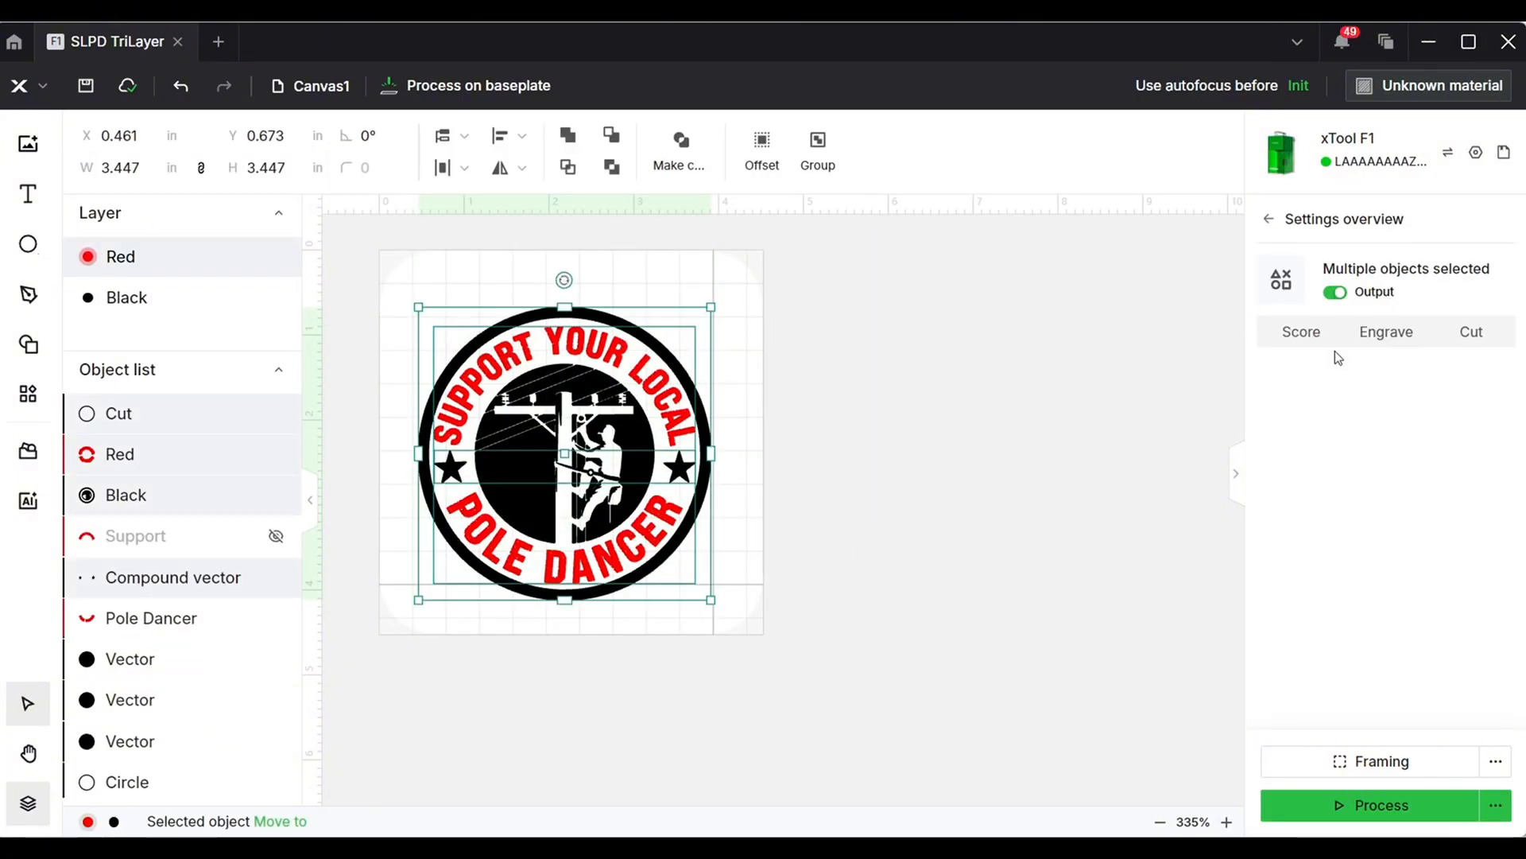
click(983, 403)
click(585, 470)
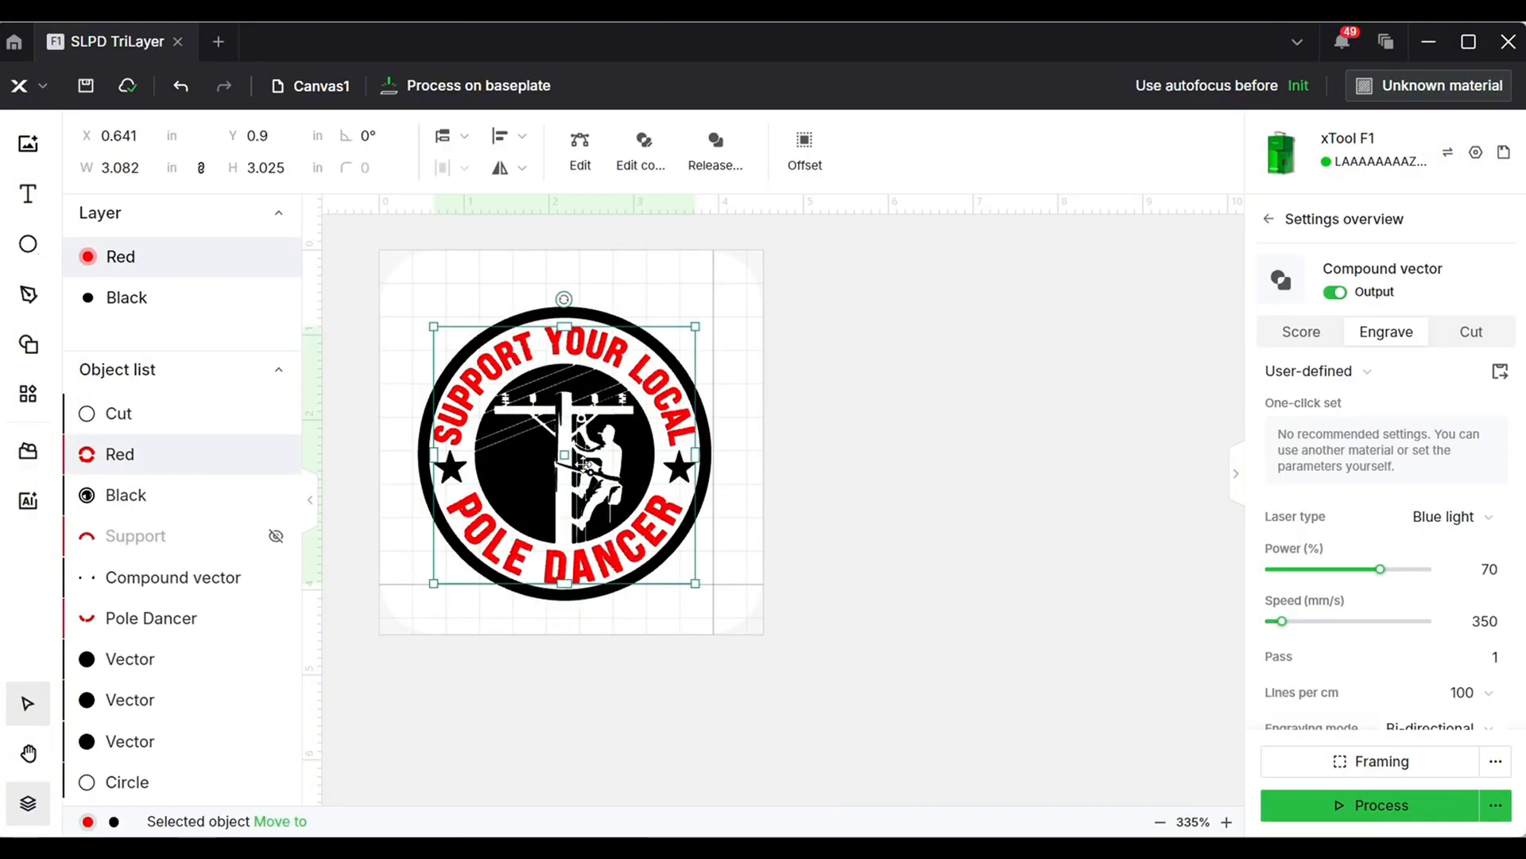
click(171, 487)
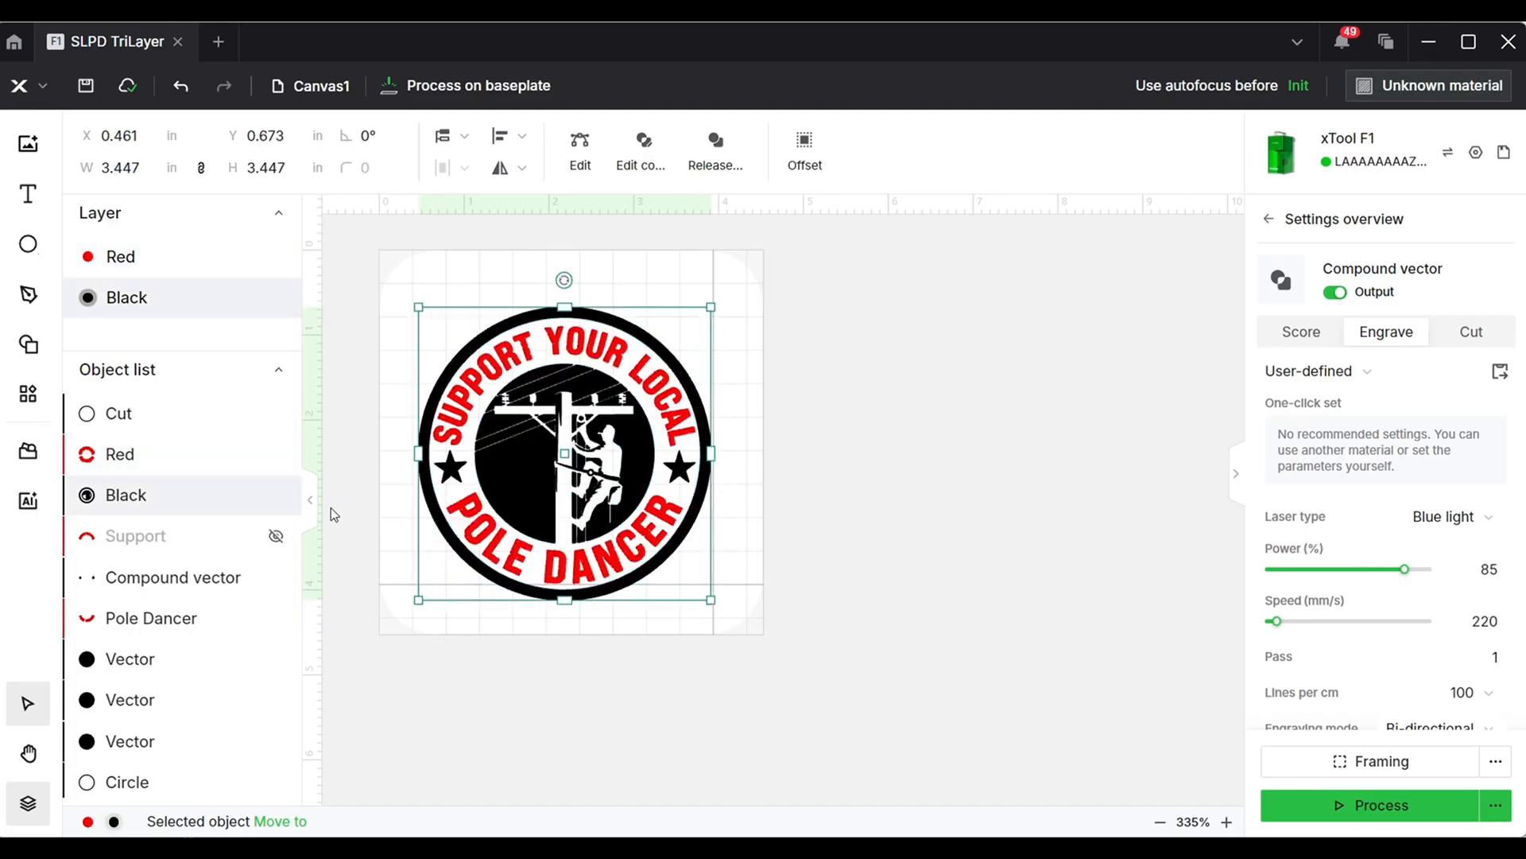
ctrl+click(140, 454)
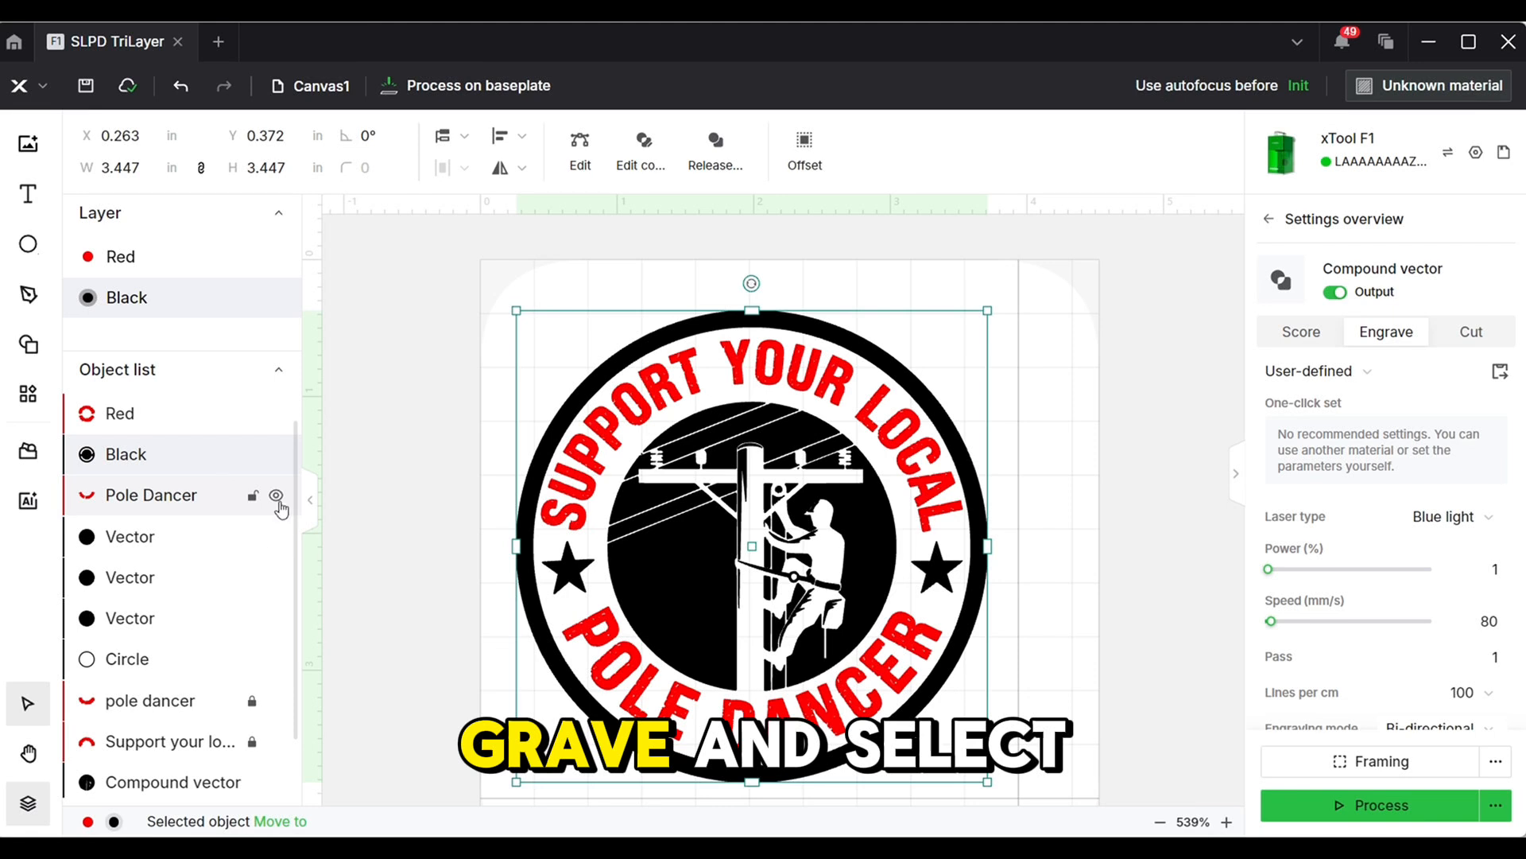
- Set the Black compound vector's engraving to 85% power, 350 mm/s speed and 280 lines per cm
click(1499, 569)
text(85)
click(1495, 621)
text(350)
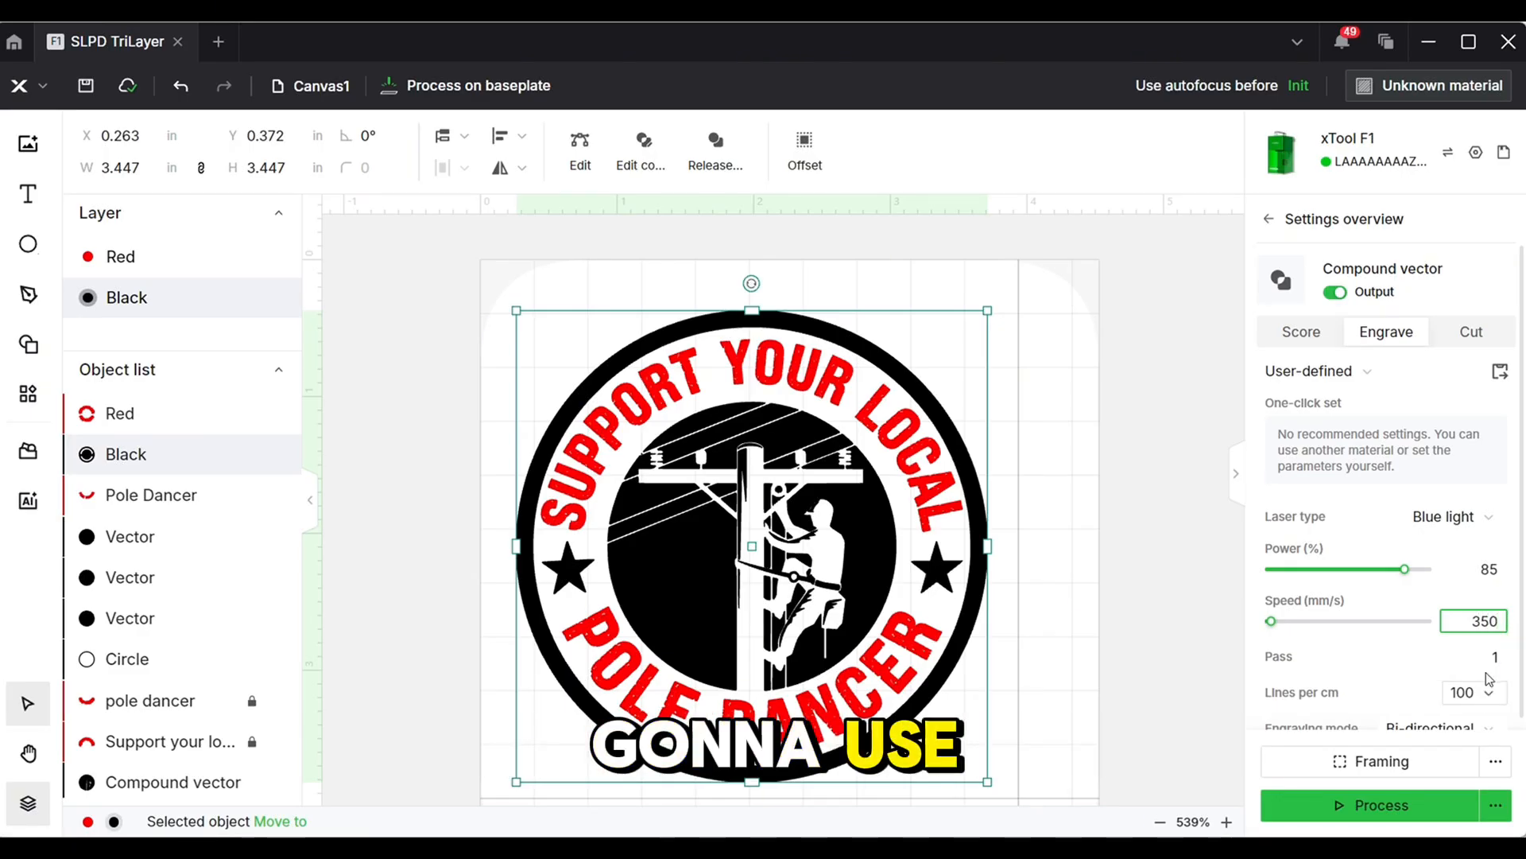
click(1480, 689)
scroll(1431, 608, down, 4)
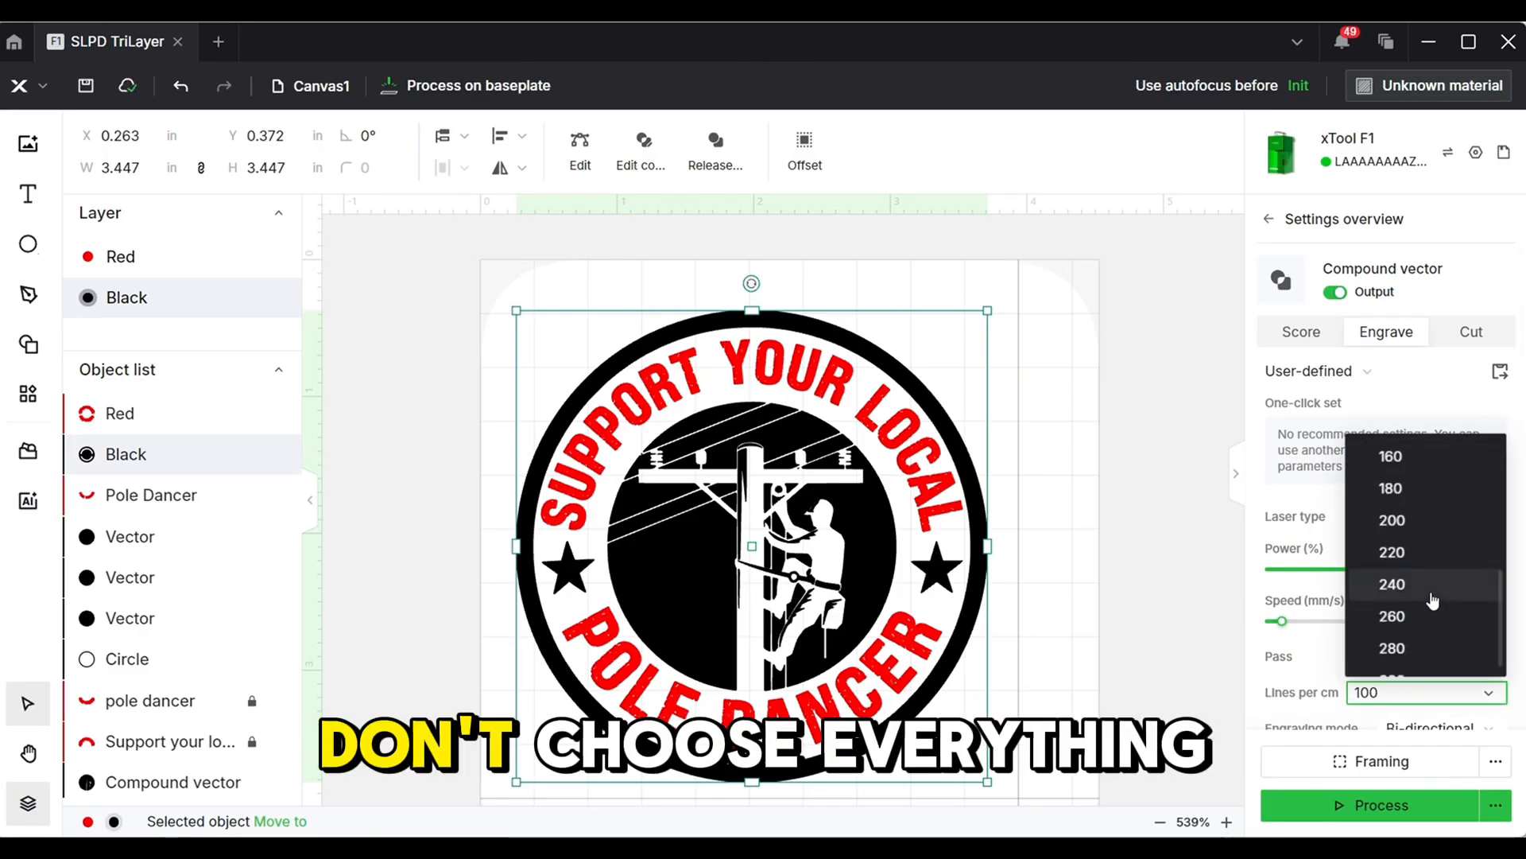
click(1439, 647)
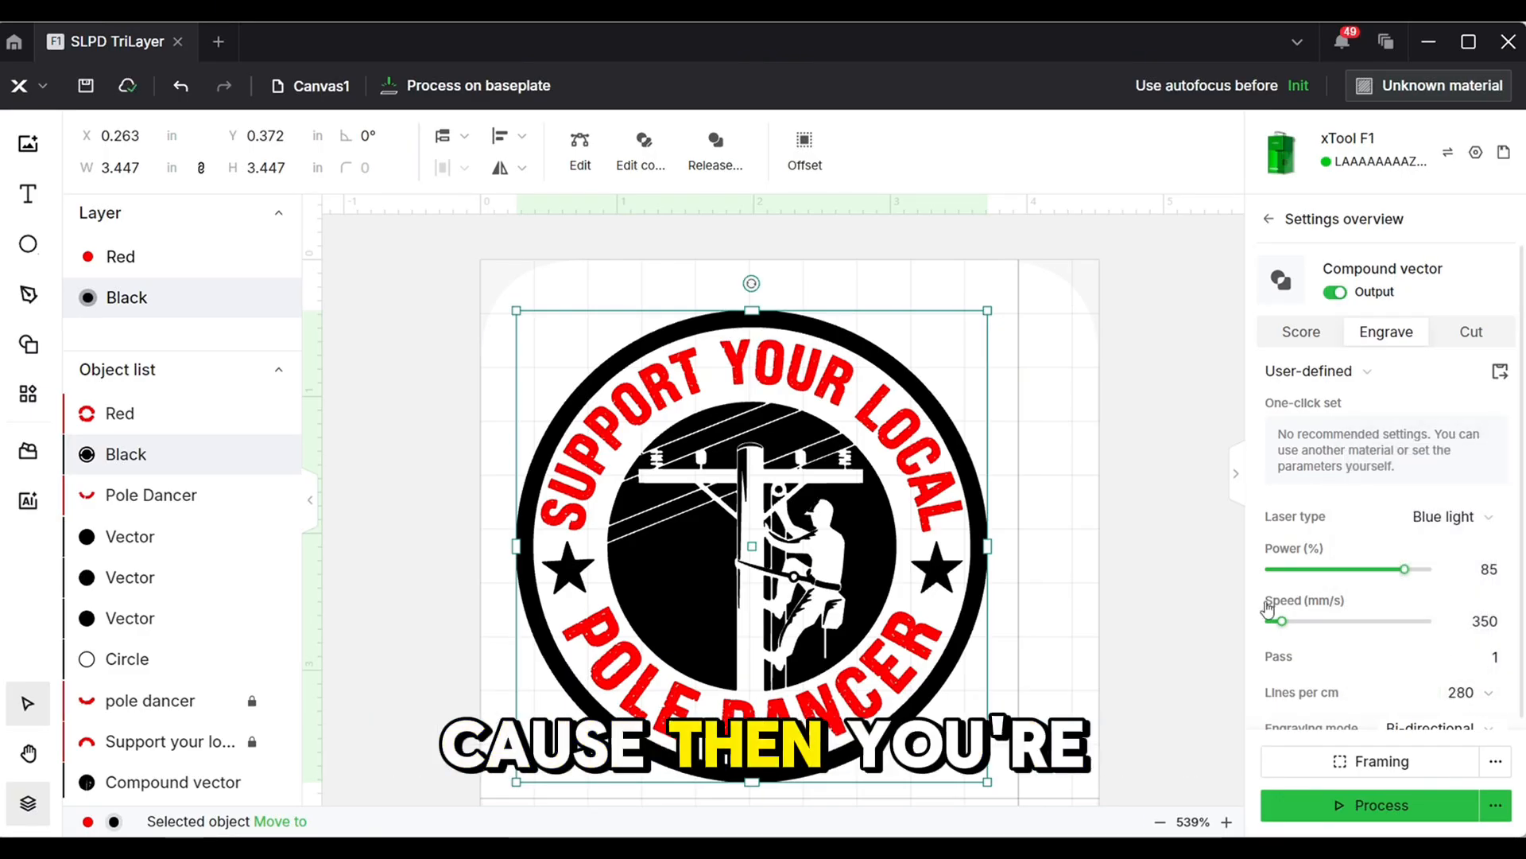
- Process the project on the xTool F1 and start the job from the preview
click(1186, 561)
click(1340, 807)
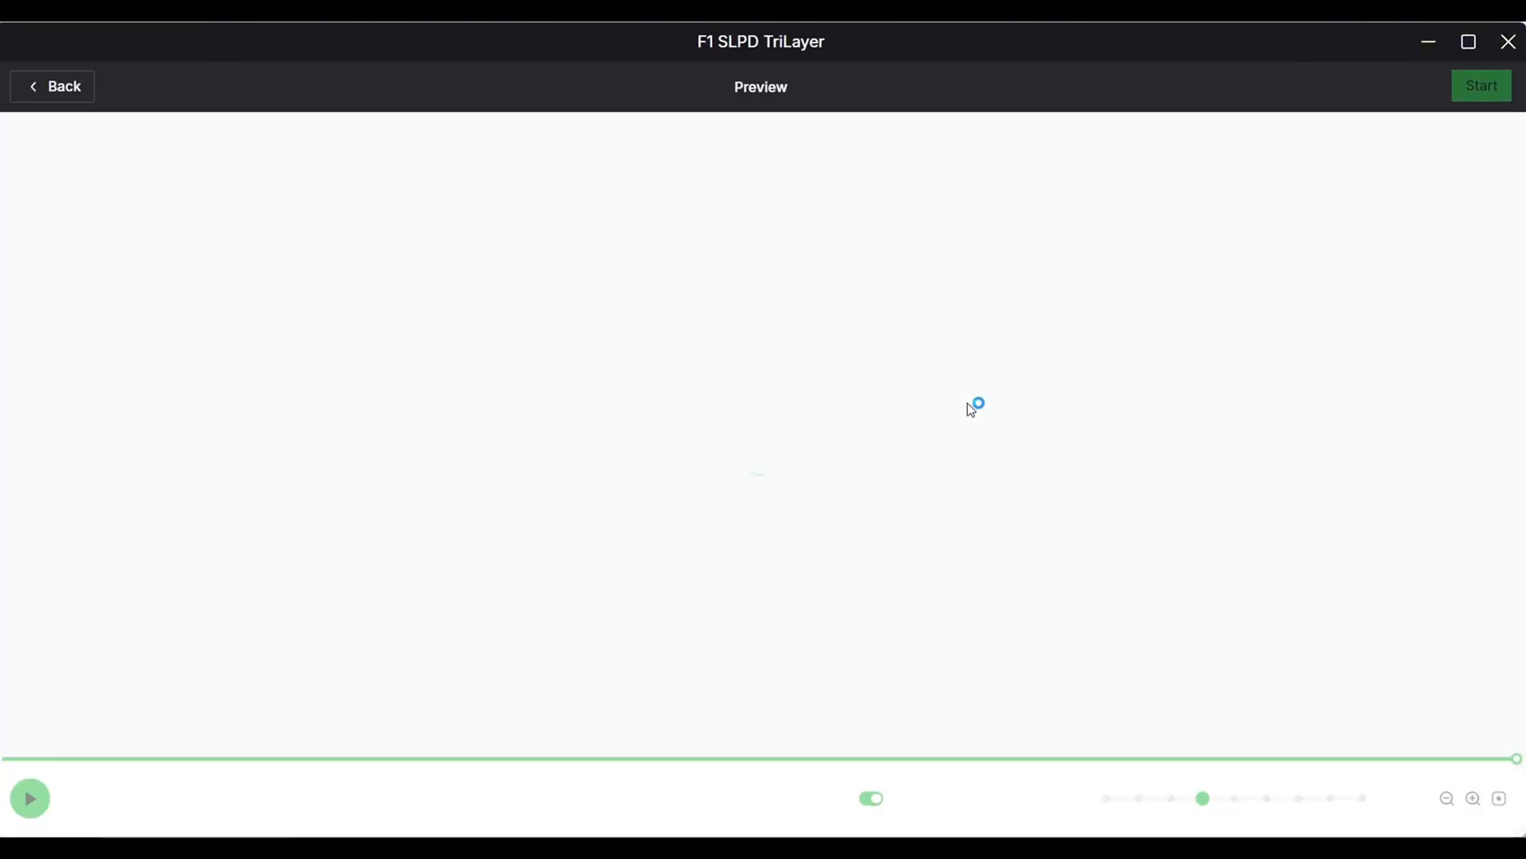
click(1488, 84)
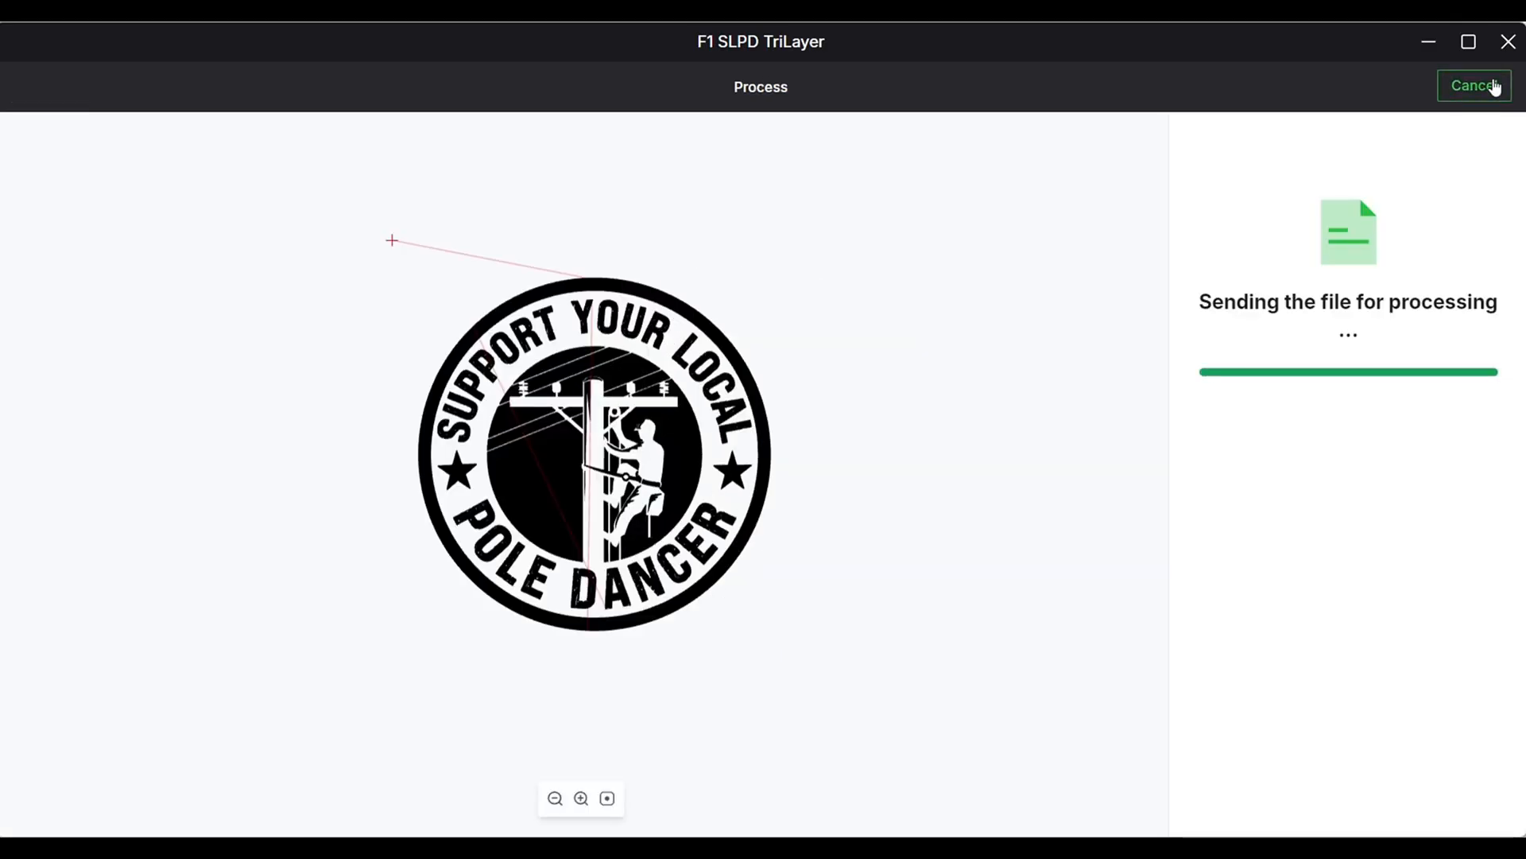